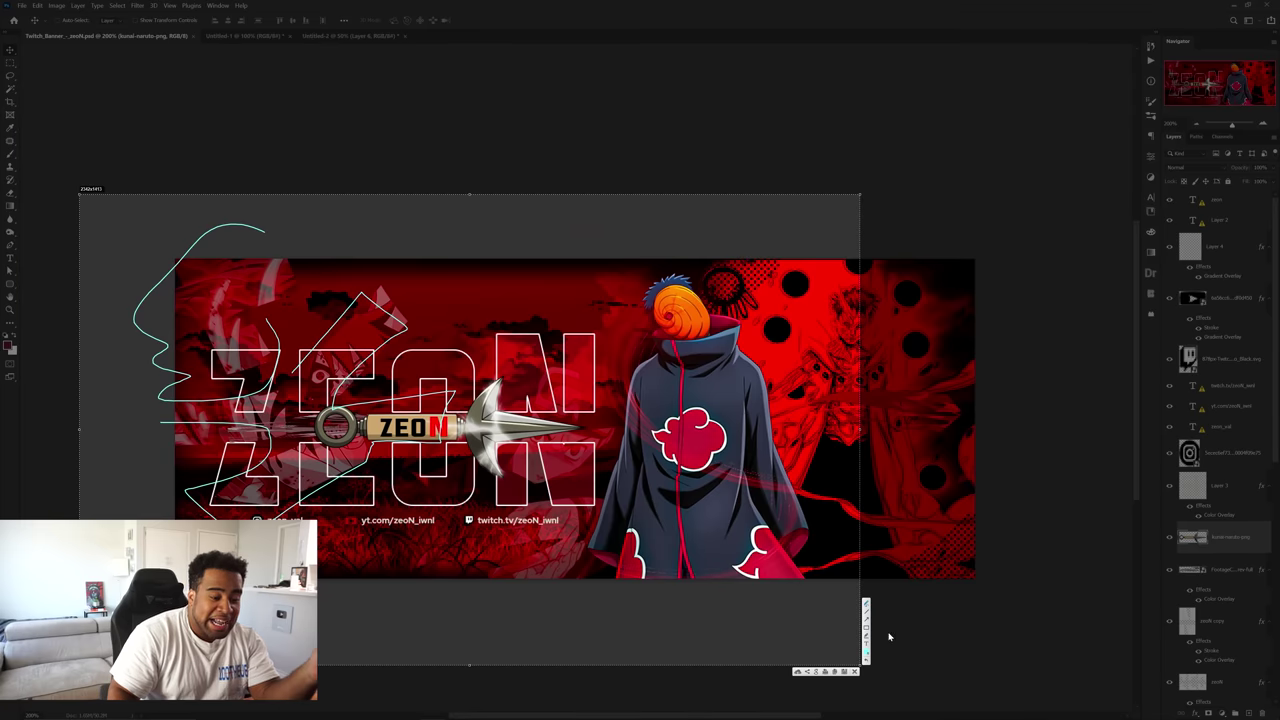
- Close the screenshot annotation overlay and rearrange the Tobi character renders in the asset document
left_click(855, 671)
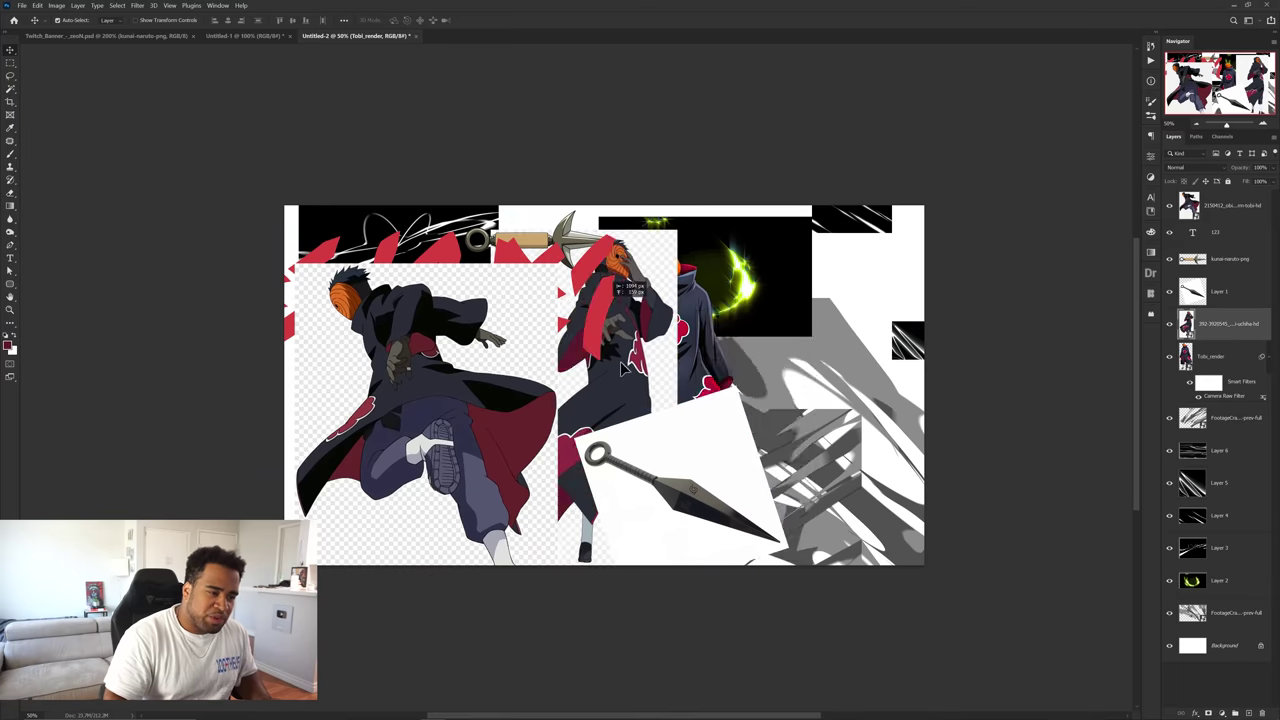
left_click_drag(740, 262, 514, 297)
left_click_drag(350, 332, 745, 340)
left_click_drag(551, 403, 462, 466)
left_click_drag(671, 328, 518, 383)
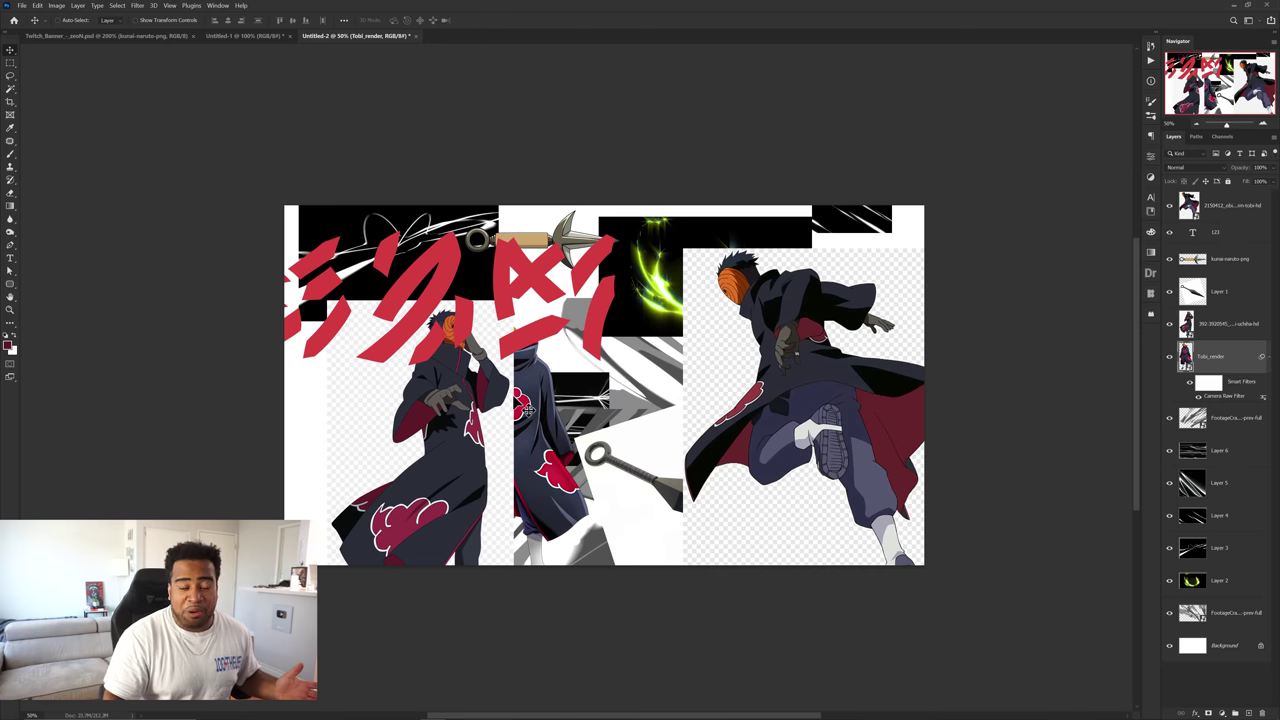
left_click_drag(518, 382, 644, 336)
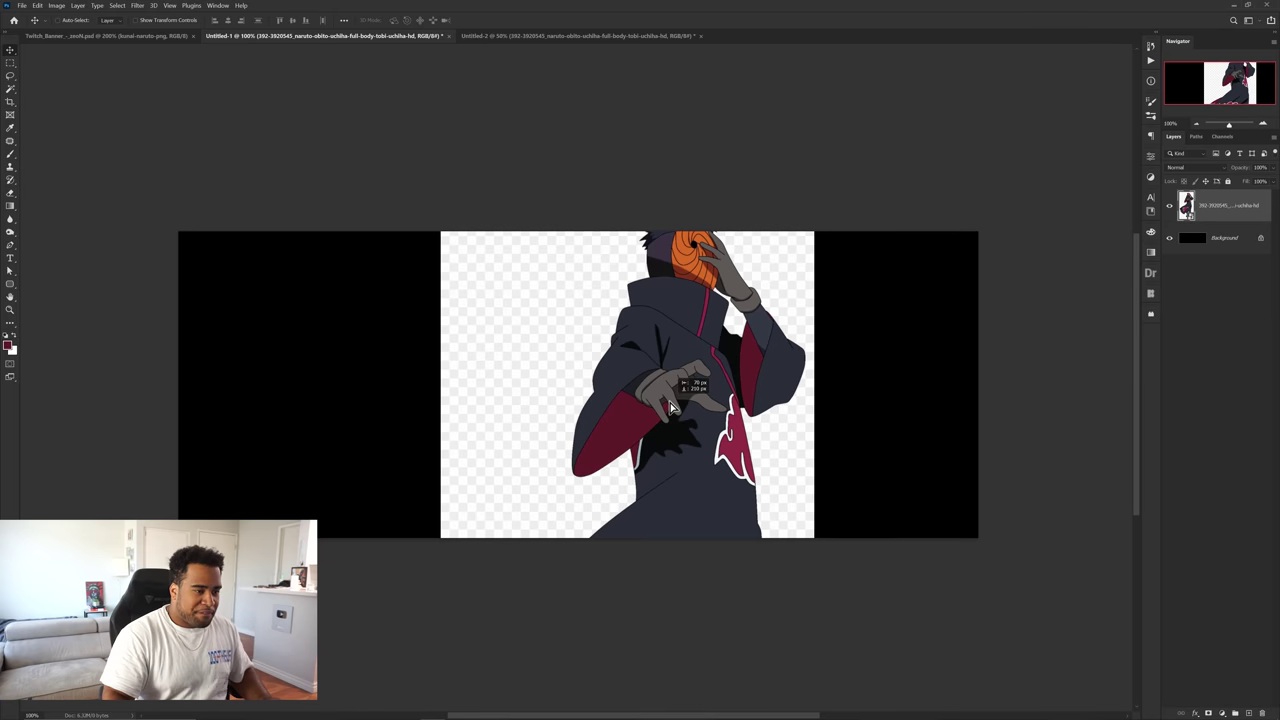
- Scale the hand-on-mask Tobi render to about 42% and position it right of center on the banner
left_click_drag(678, 401, 703, 425)
key("ctrl+t")
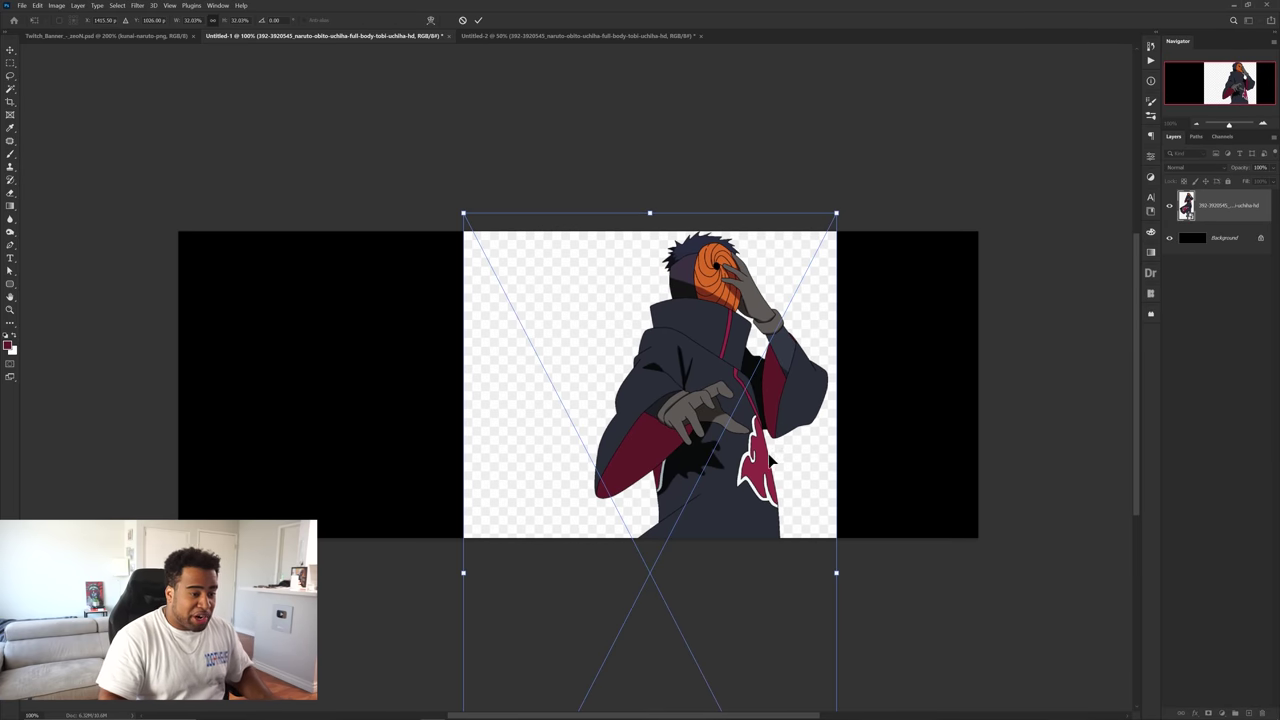
left_click_drag(837, 573, 897, 573)
left_click_drag(808, 501, 728, 614)
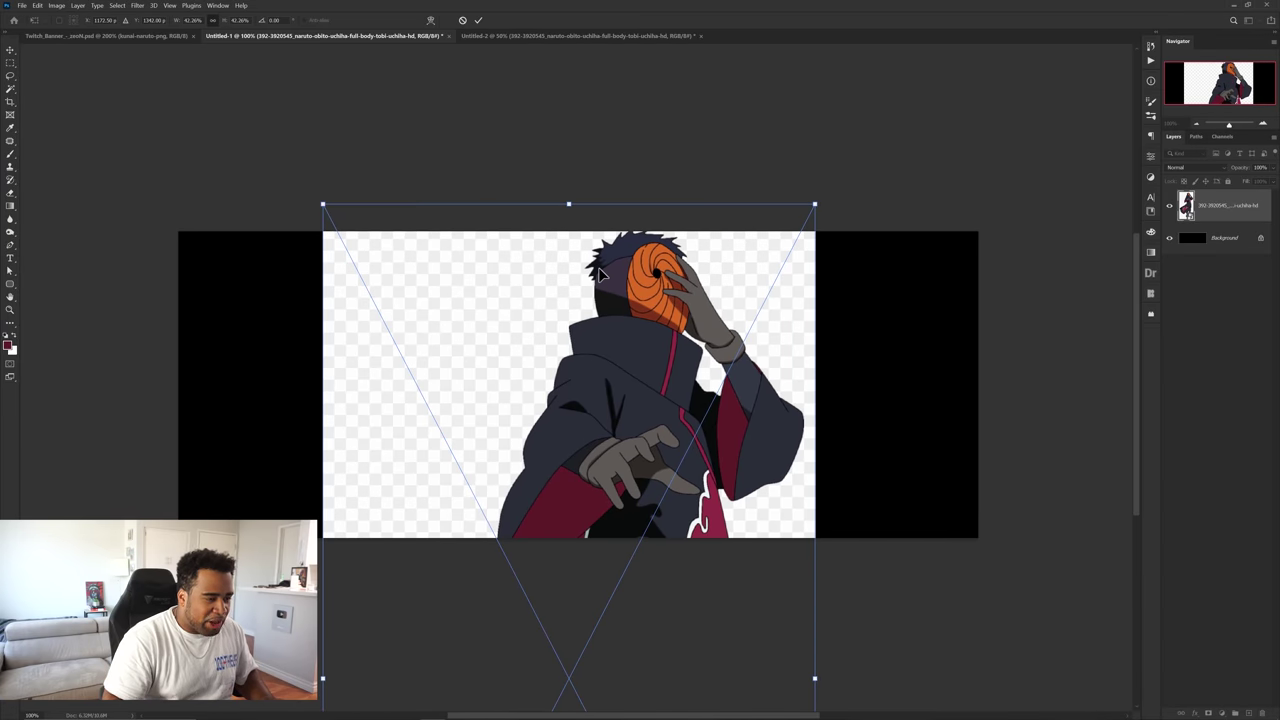
key("Return")
left_click_drag(681, 340, 683, 346)
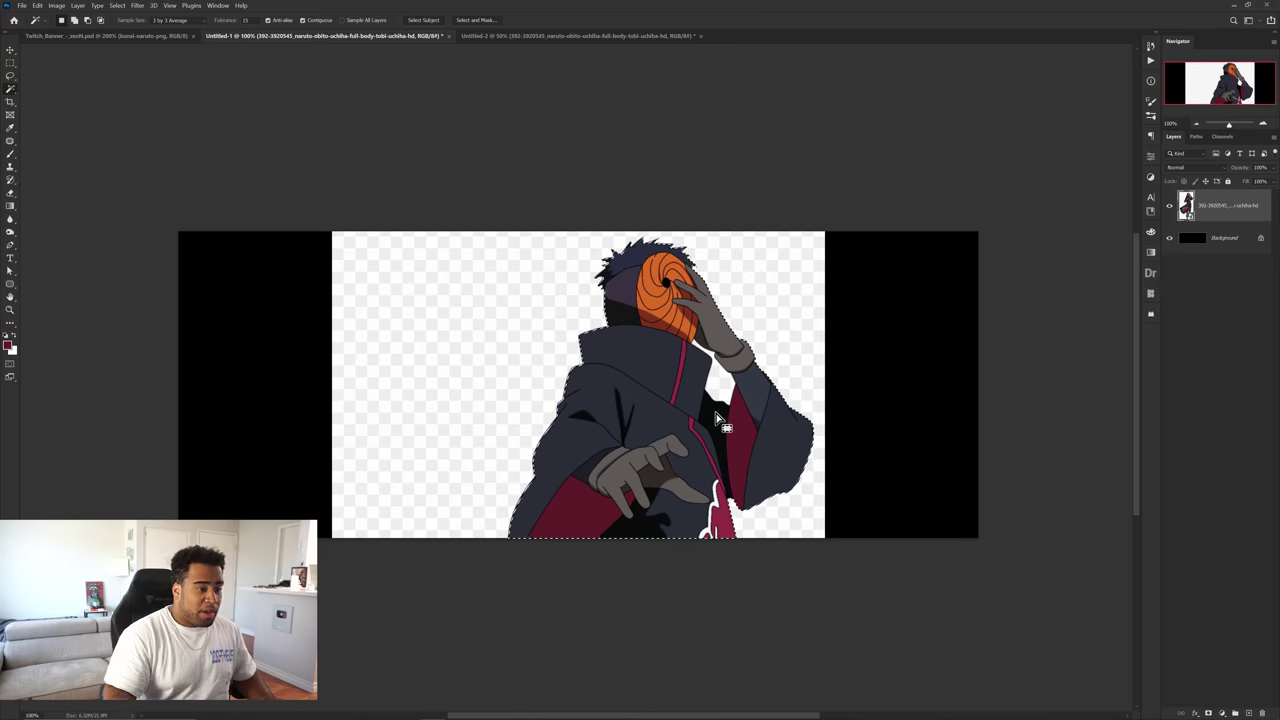
- Mask out the checkered background of the Tobi render and convert the masked layer to a smart object
scroll(685, 376, "up", 2)
scroll(685, 375, "down", 2)
left_click_drag(678, 363, 720, 309)
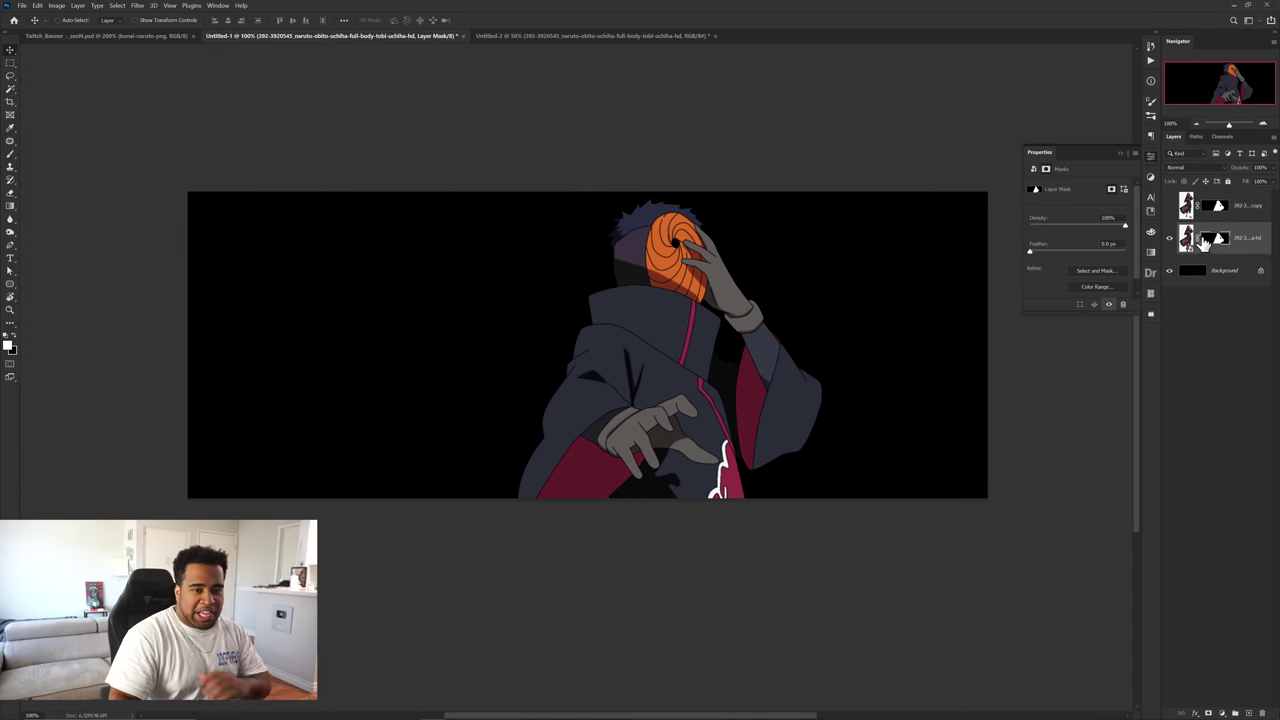
left_click(1253, 235)
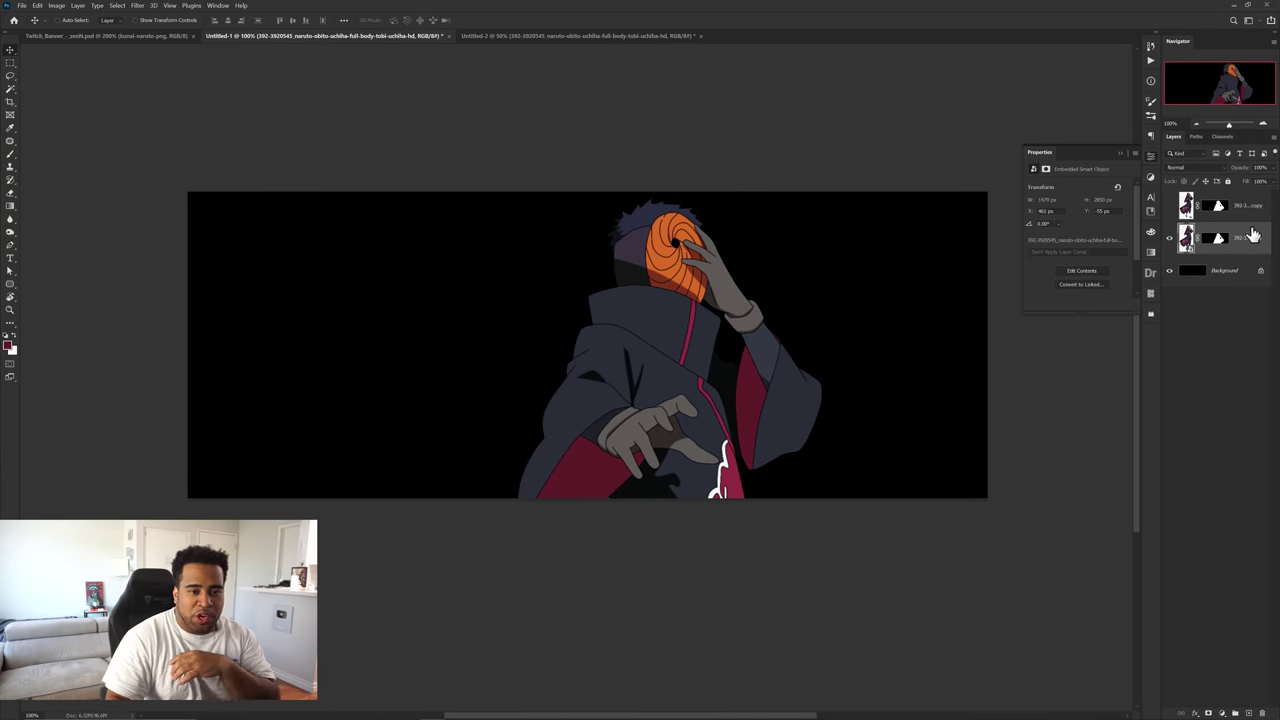
right_click(1247, 215)
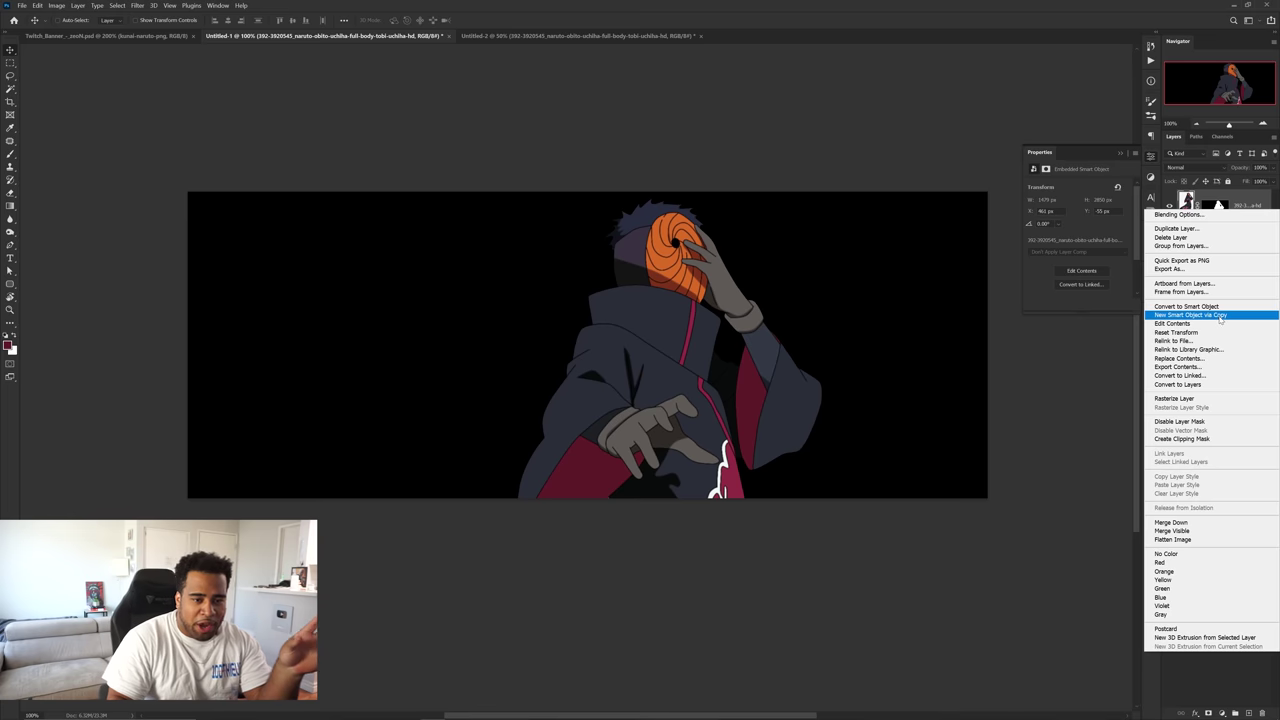
left_click(1212, 307)
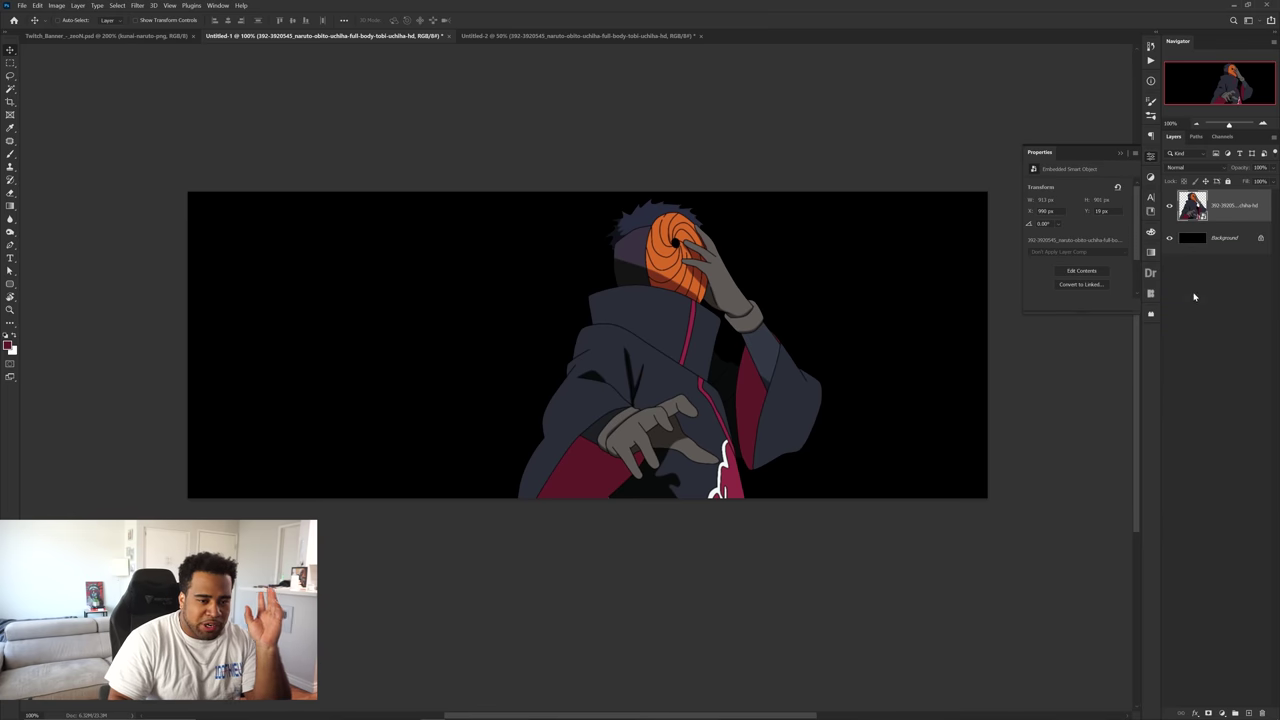
- Apply a Camera Raw filter to the Tobi render, graying the blue-purple tones and intensifying the orange mask and reds
left_click(137, 6)
left_click(171, 83)
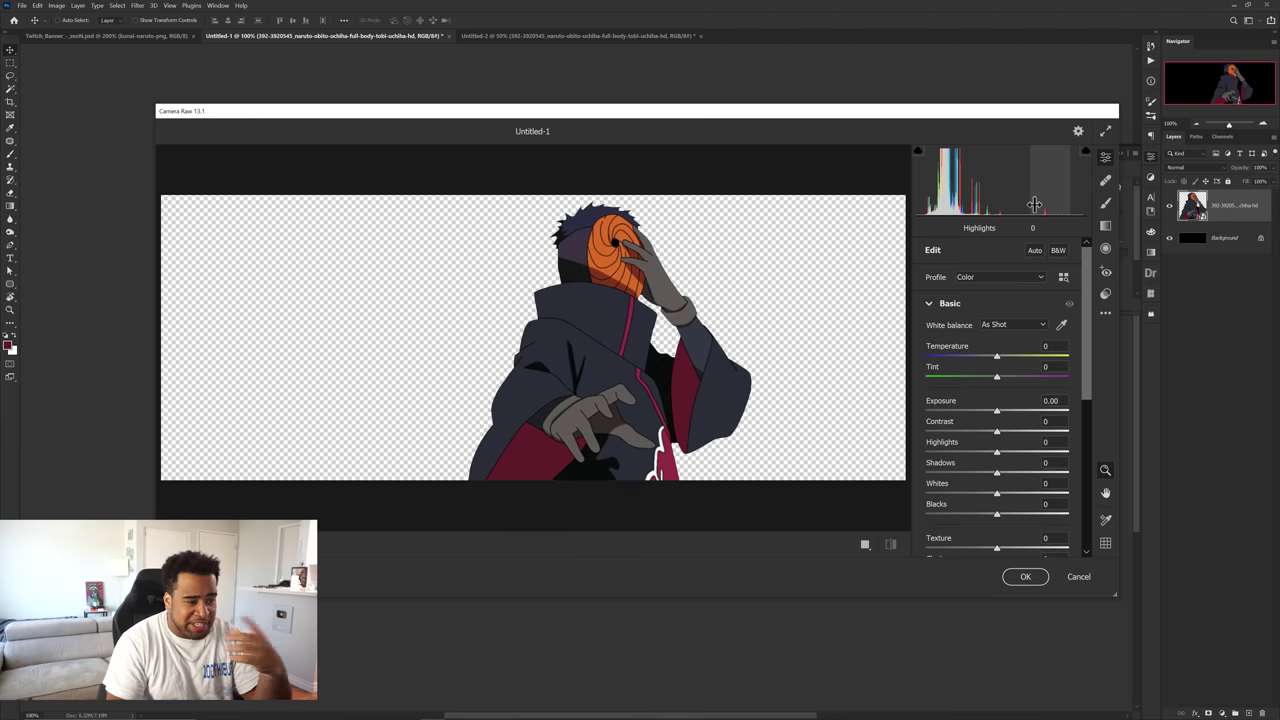
mouse_move(615, 274)
left_mouse_down()
mouse_move(666, 275)
mouse_move(637, 278)
left_mouse_up()
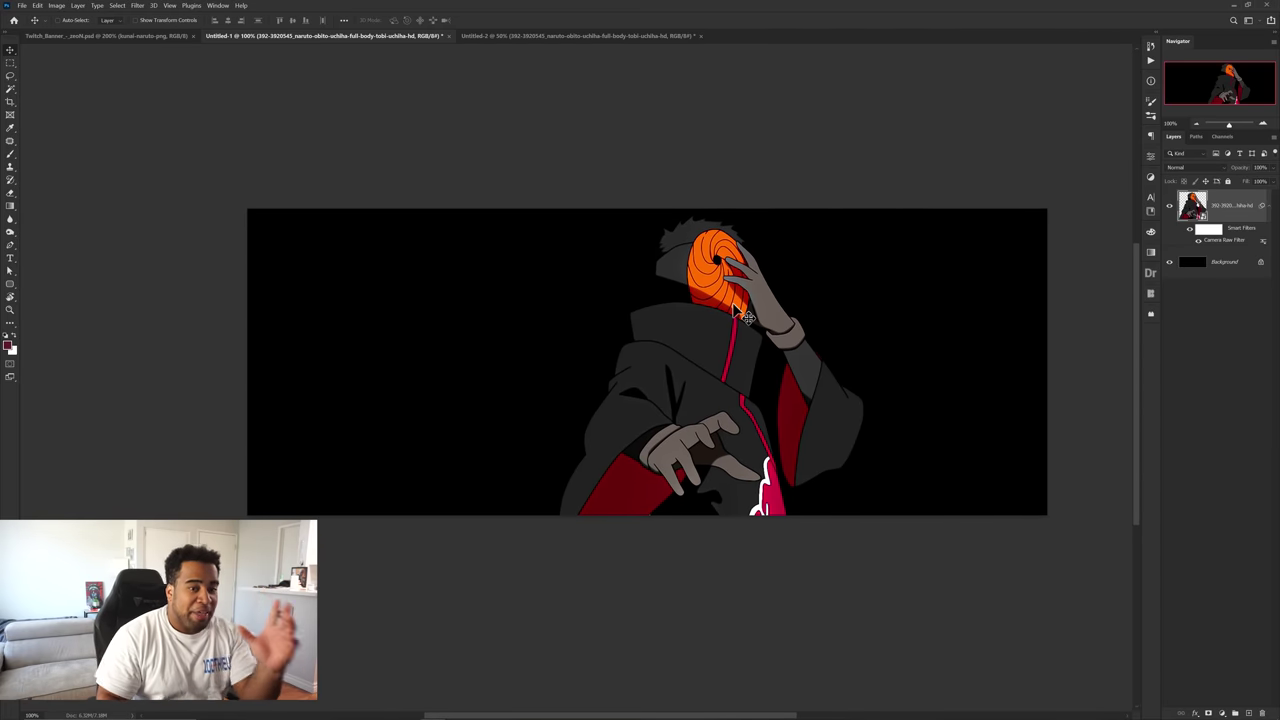
- Bring the running Tobi render into the banner behind the main figure and hide the Tobi_render layer
left_click(501, 36)
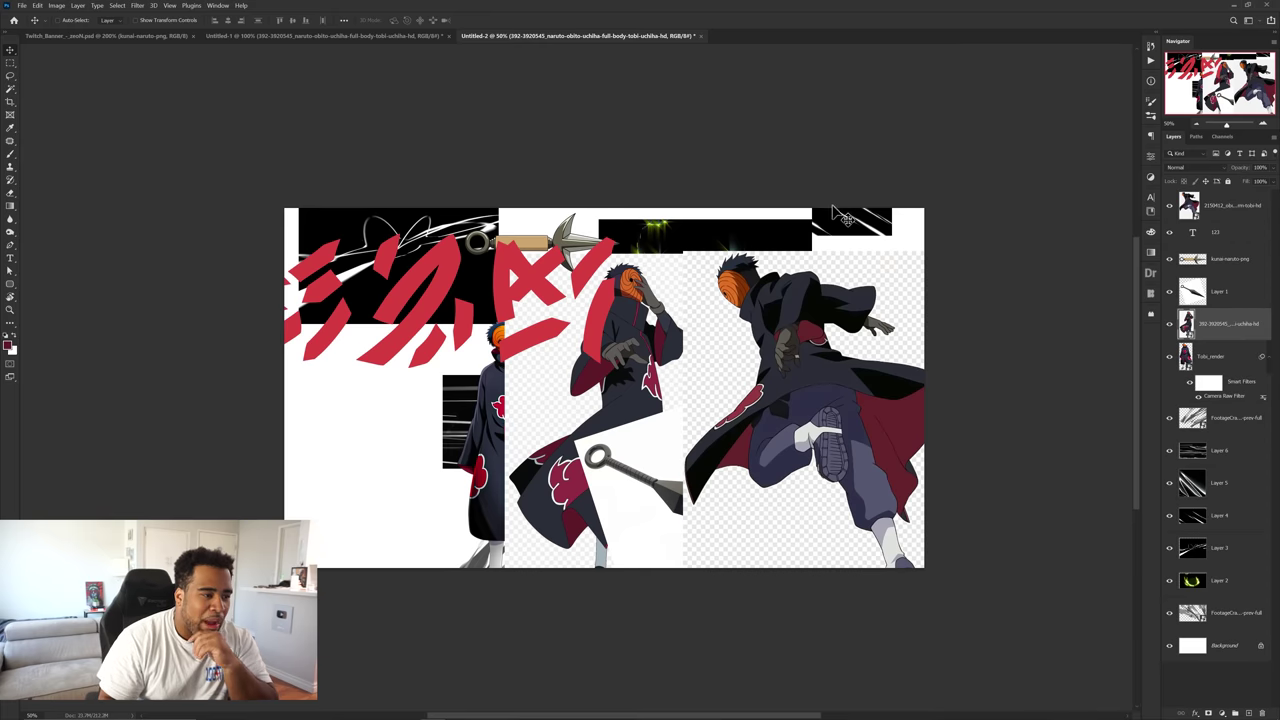
left_click_drag(797, 314, 876, 344)
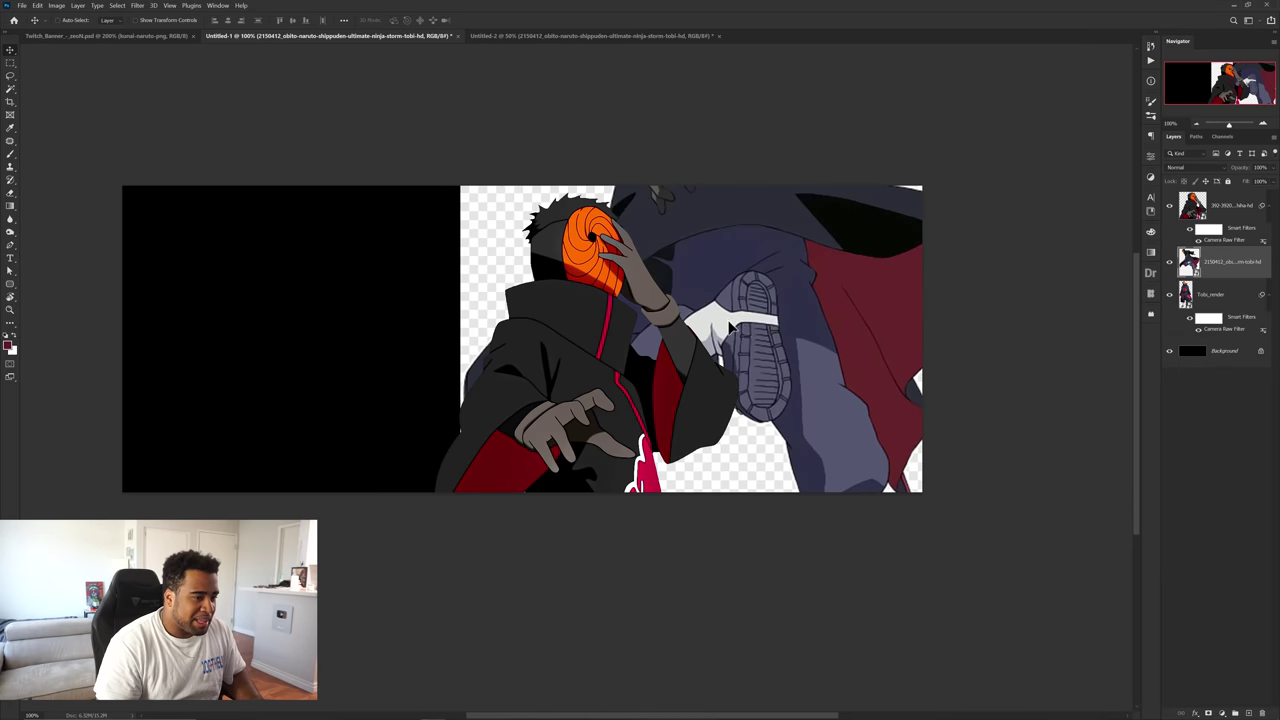
left_click_drag(850, 300, 835, 360)
left_click(1170, 320)
left_click_drag(915, 325, 795, 310)
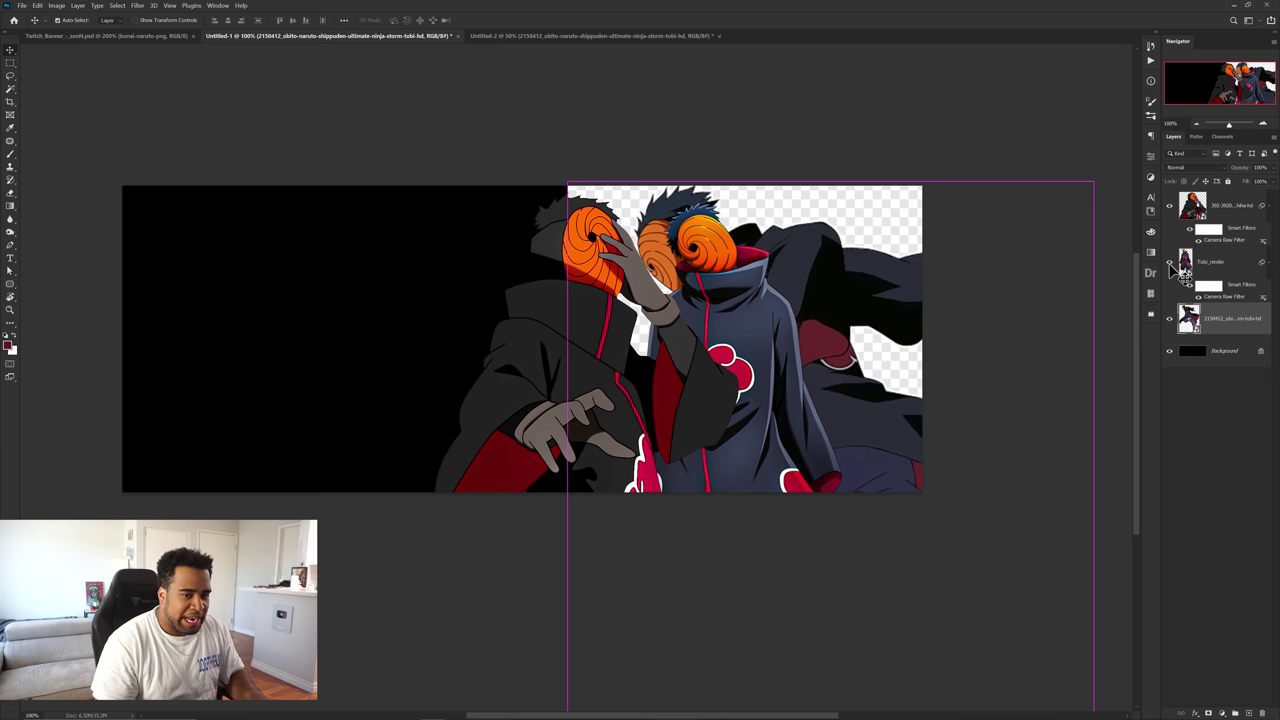
left_click(1170, 262)
- Flip the running Tobi render horizontally behind the main figure and mask out its checkered background
key("ctrl+t")
right_click(834, 297)
left_click(886, 457)
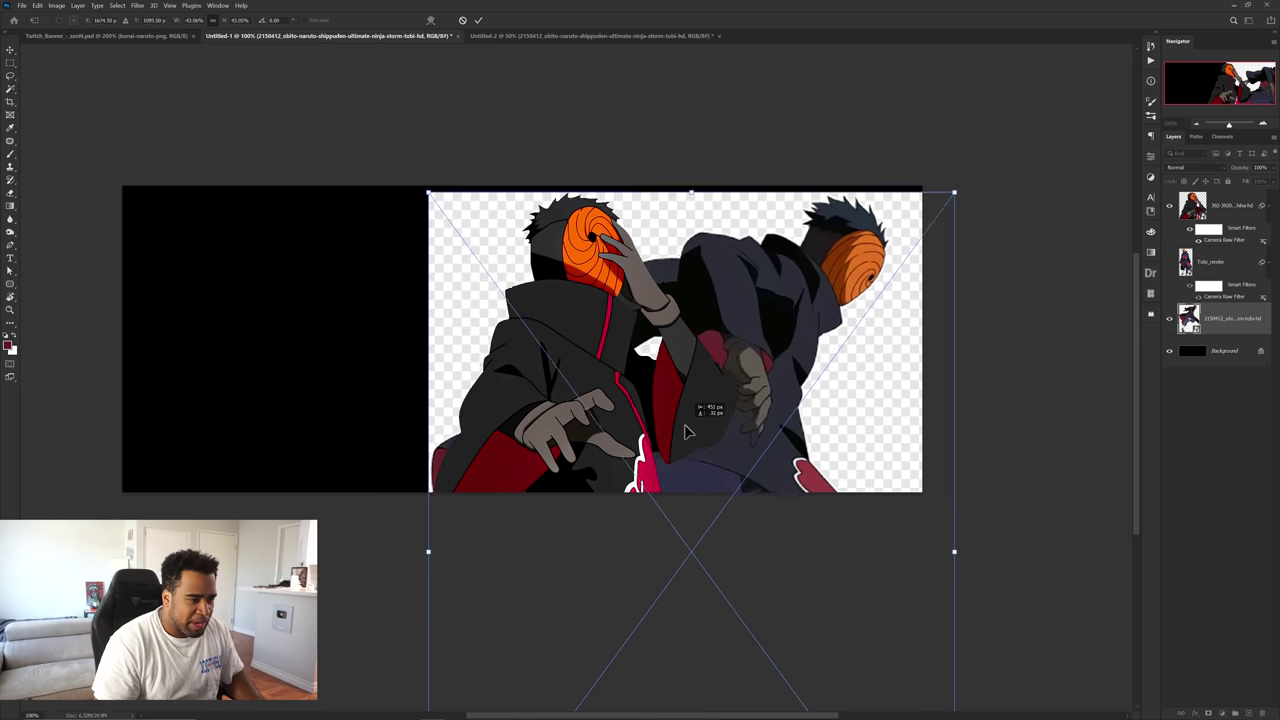
key("Return")
mouse_move(742, 398)
left_mouse_down()
mouse_move(805, 410)
mouse_move(734, 412)
left_mouse_up()
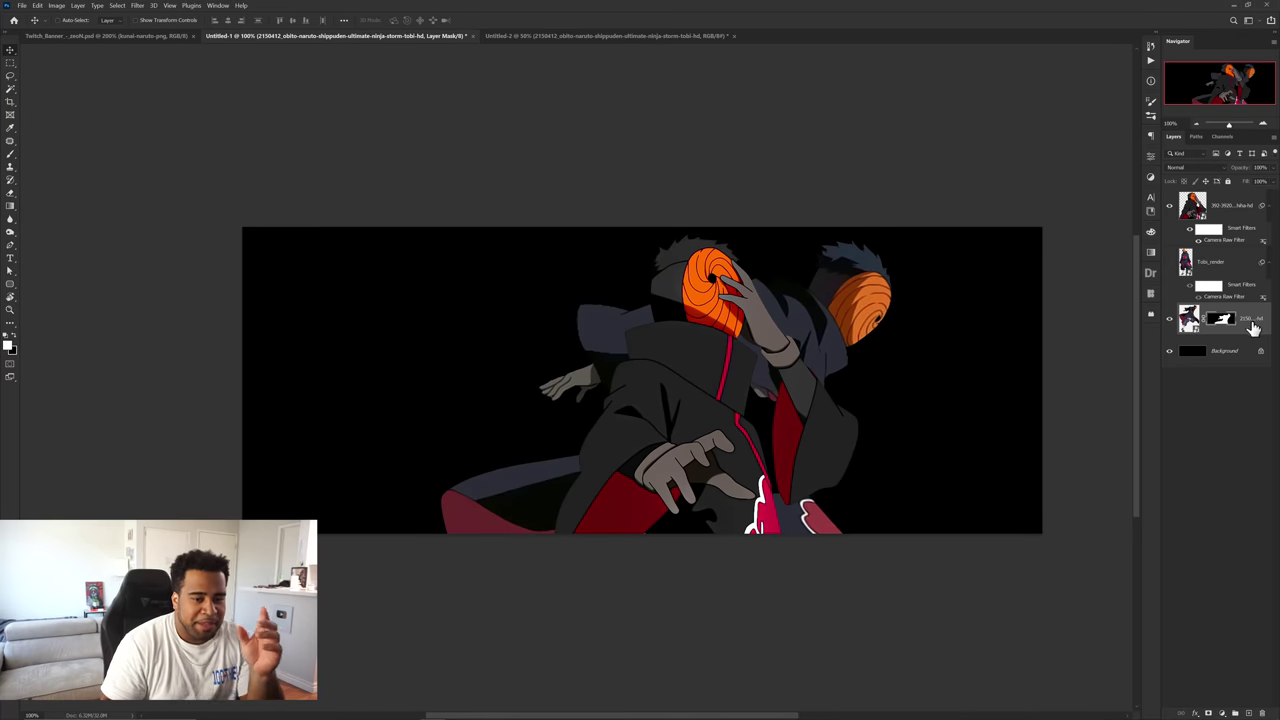
- Clip a black-to-dark-gray gradient map to the running Tobi layer and add a gray color stop at about 59%
left_click(1222, 713)
left_click(1230, 697)
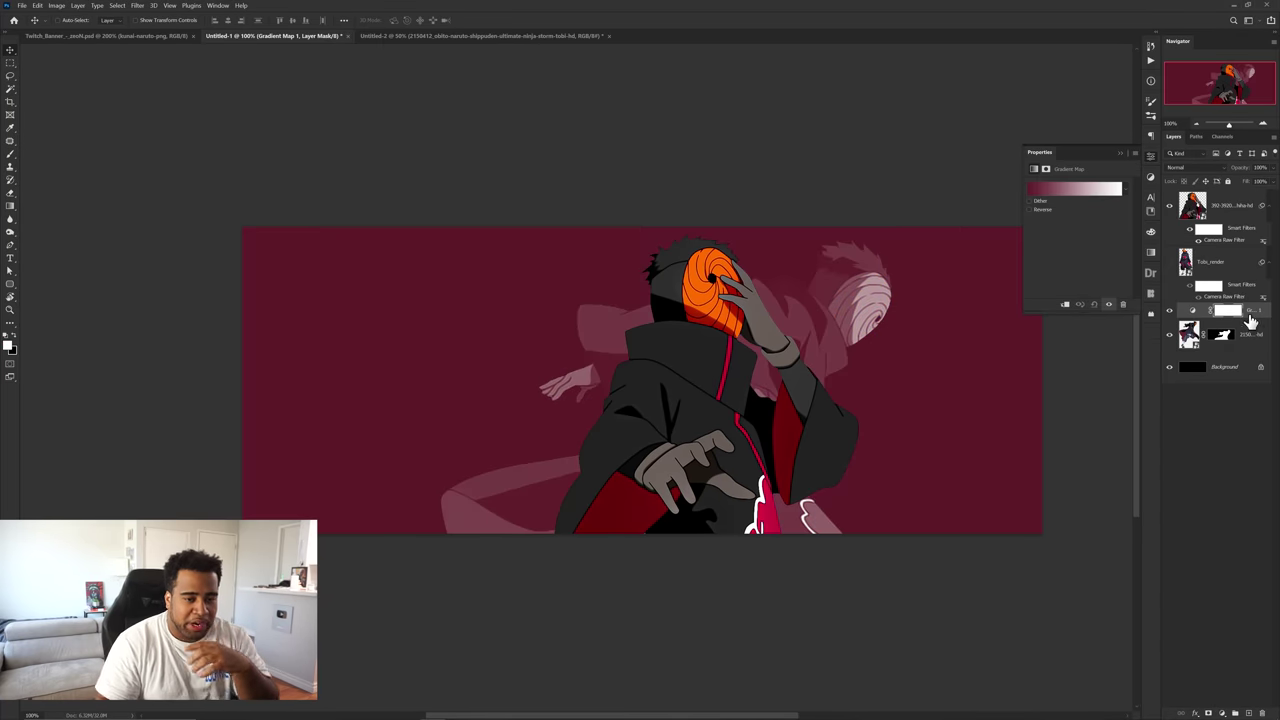
left_click(1085, 189)
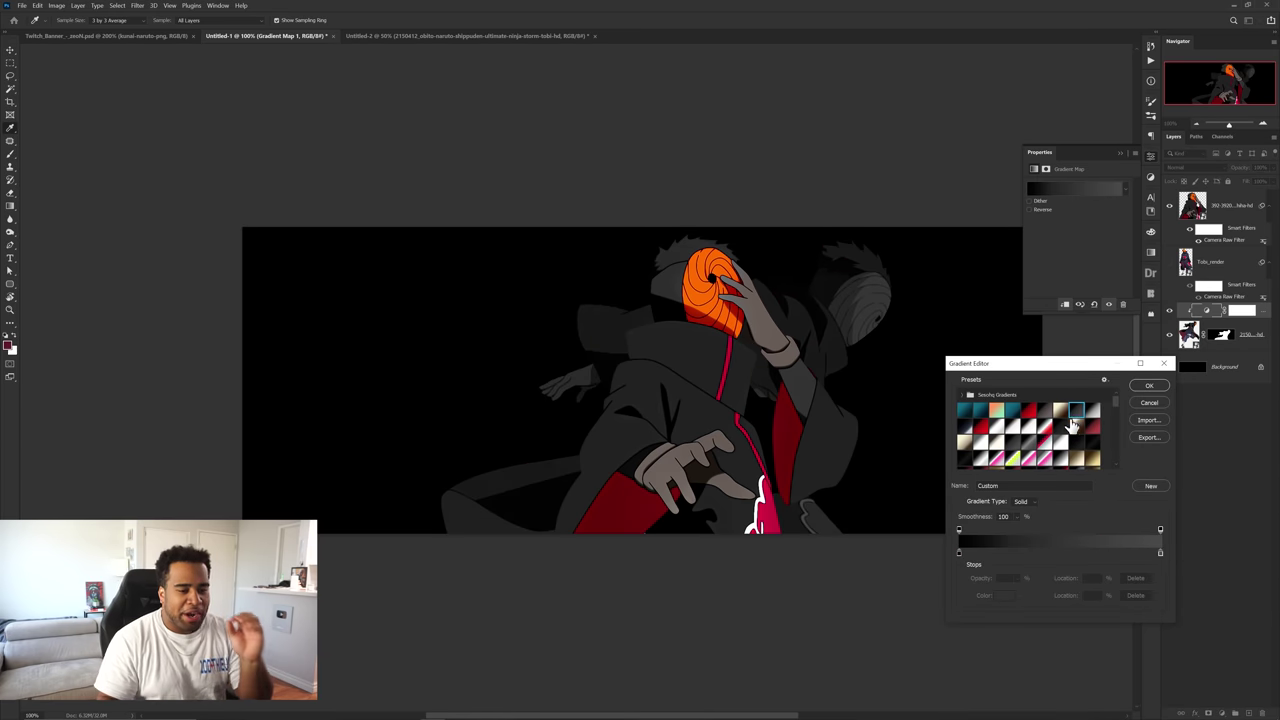
left_click_drag(1052, 559, 1082, 555)
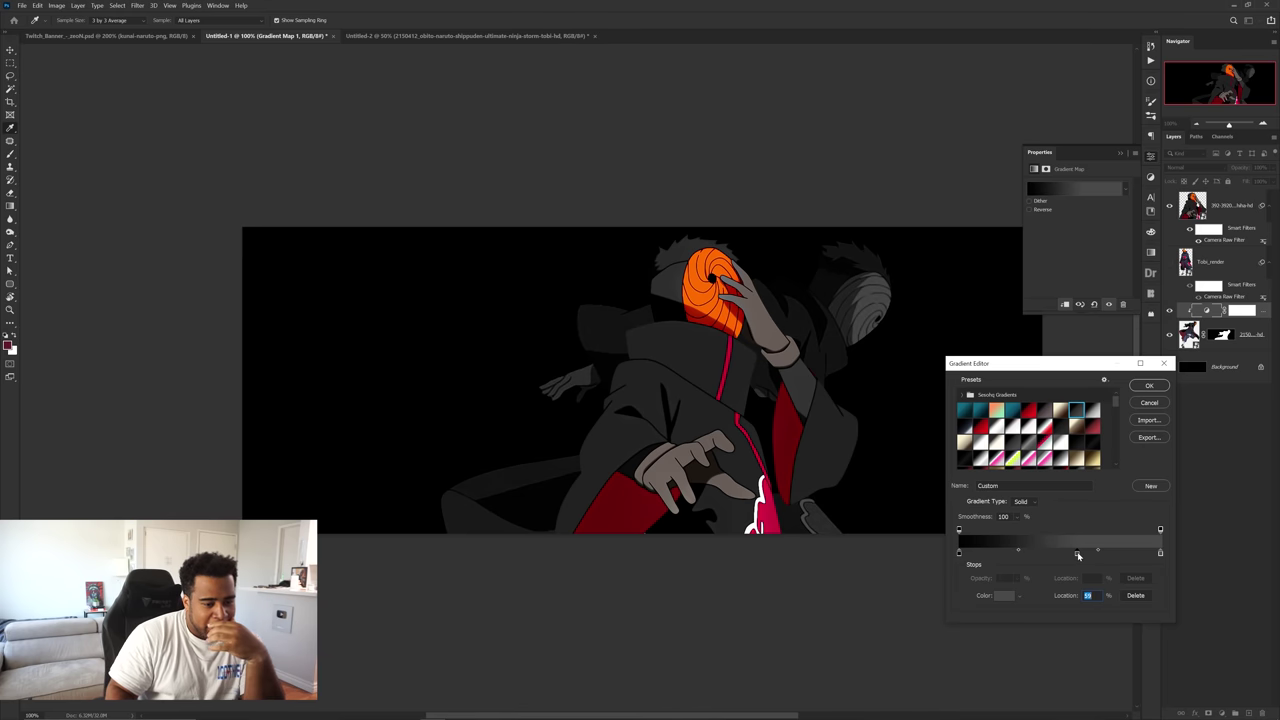
double_click(1078, 553)
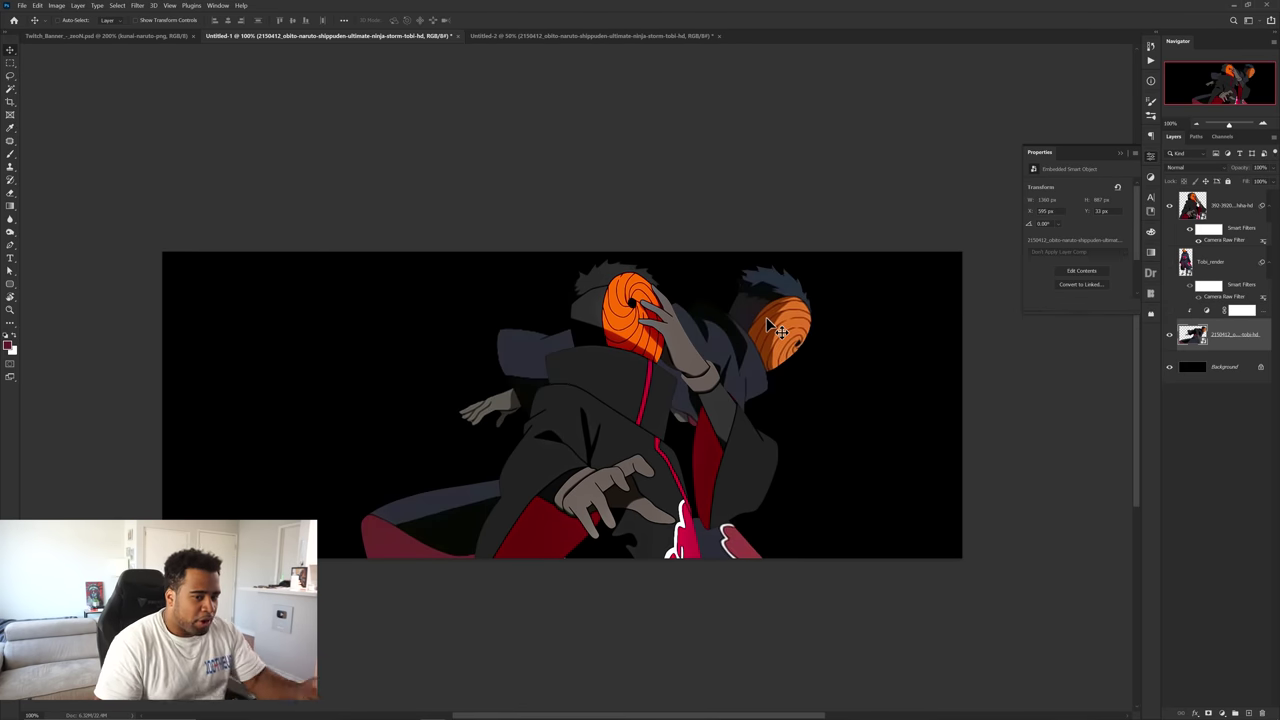
- Apply a Halftone Pattern filter to the running Tobi render with Circle pattern type, size 2 and reduced contrast
left_click(139, 5)
left_click(163, 16)
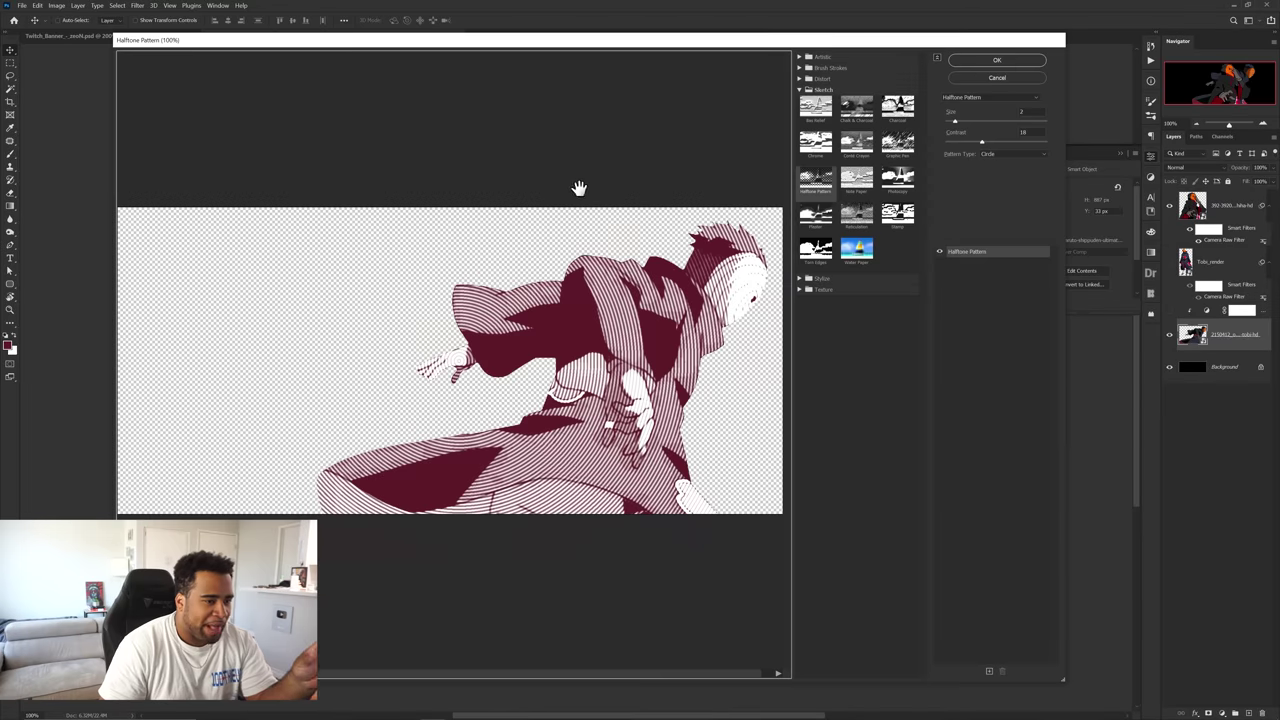
left_click(988, 154)
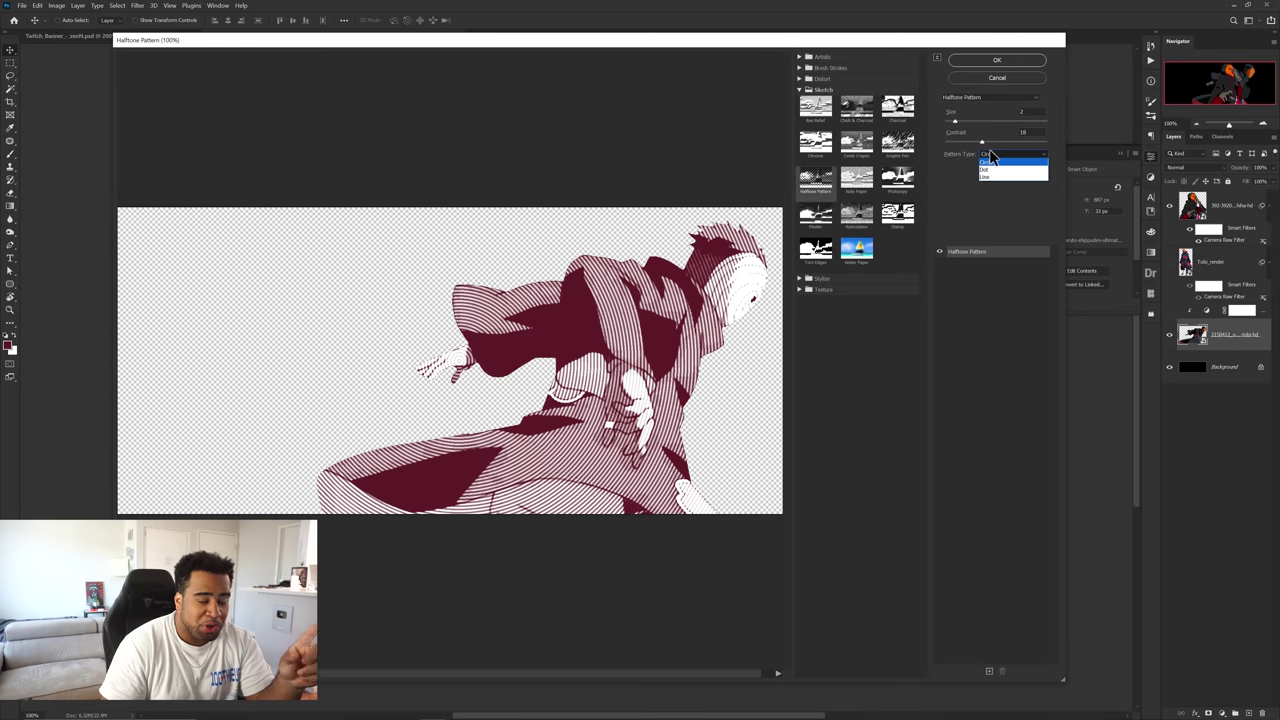
left_click(986, 170)
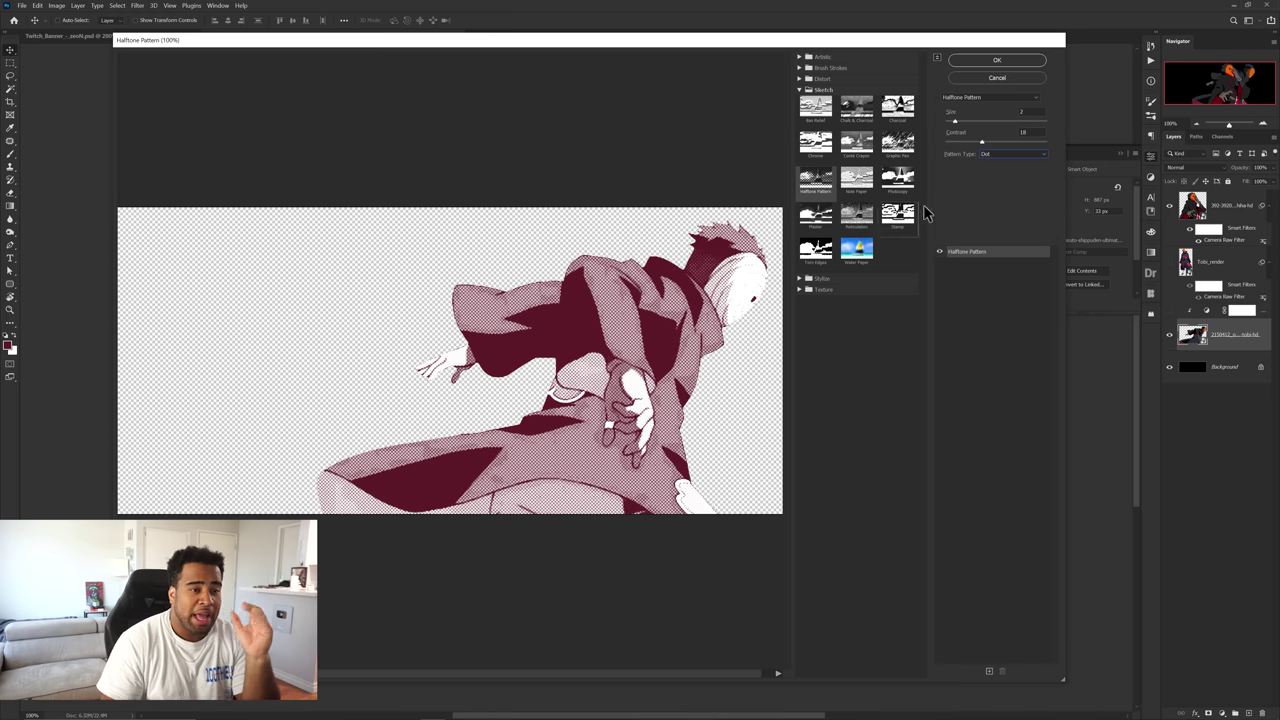
left_click(993, 163)
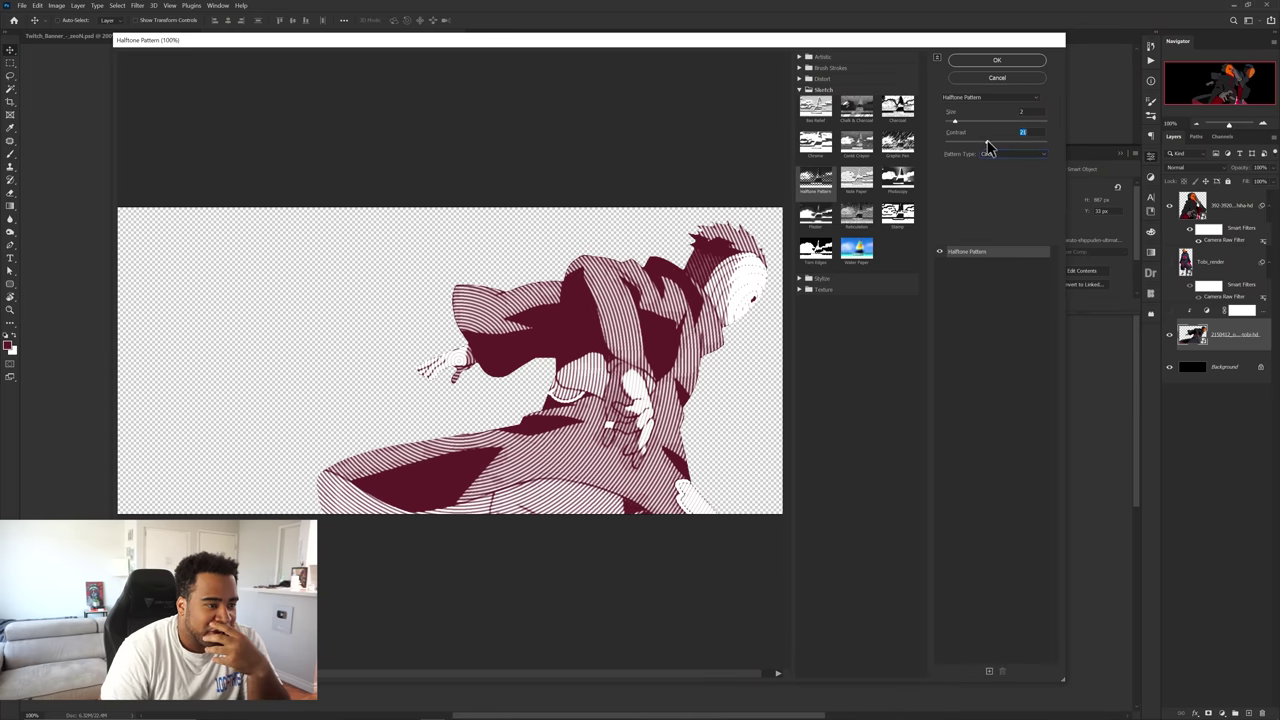
left_click_drag(987, 141, 979, 141)
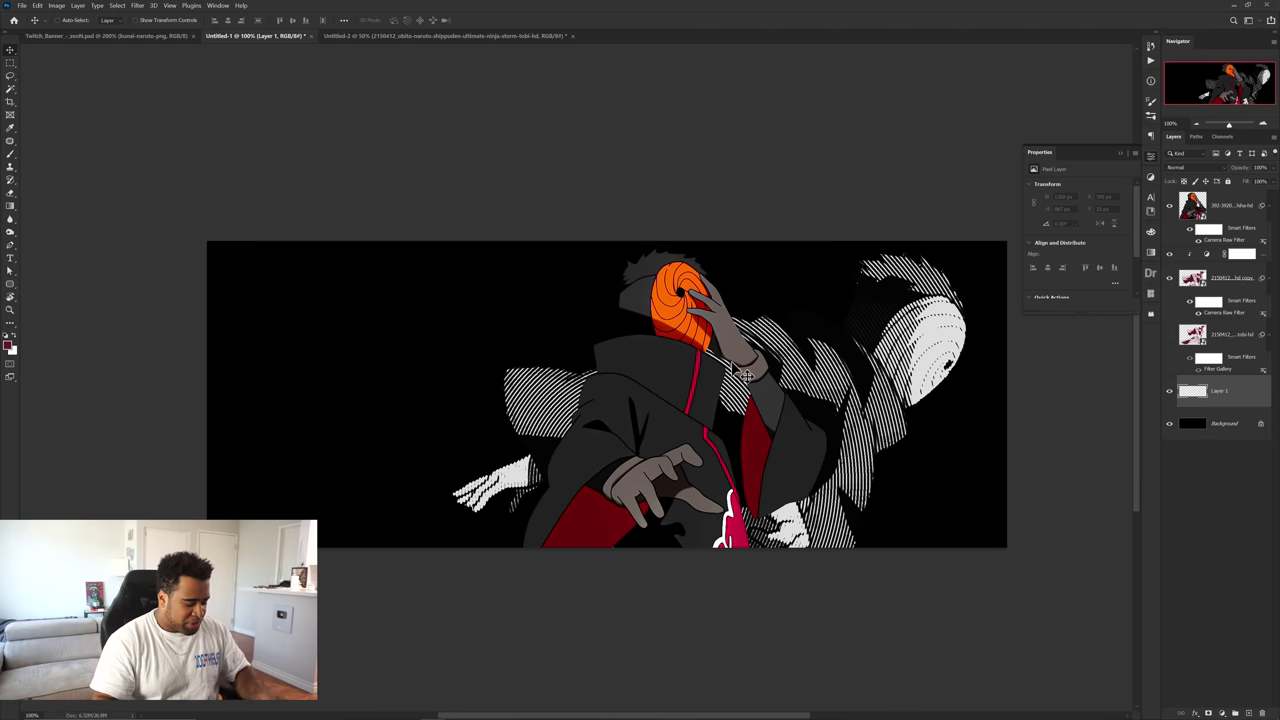
- Sample the mask's orange as the foreground color and bring the red 123 glyph text into the banner
key("b")
left_click(687, 275, "alt")
mouse_move(622, 292)
left_mouse_down()
mouse_move(724, 297)
mouse_move(710, 298)
left_mouse_up()
mouse_move(701, 307)
left_mouse_down()
mouse_move(944, 197)
mouse_move(888, 299)
mouse_move(928, 503)
left_mouse_up()
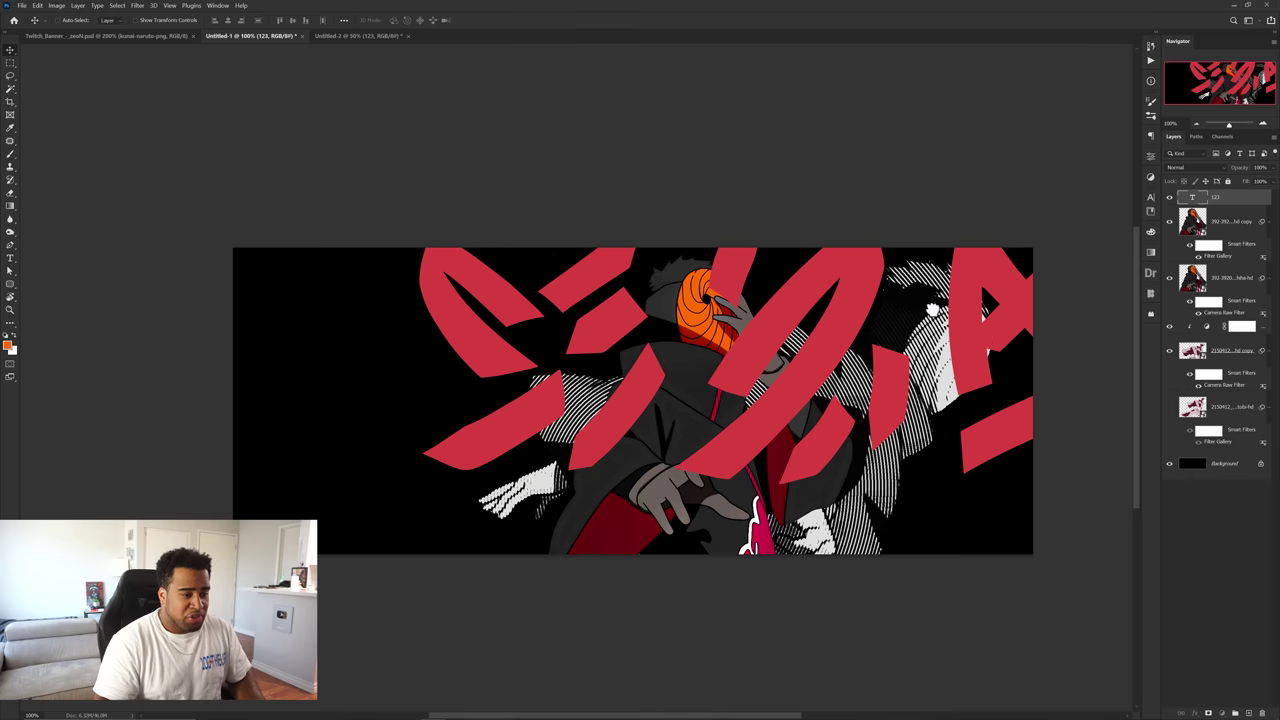
- Rotate the 123 glyph text slightly and reposition it behind the characters toward the banner's upper right
key("ctrl+t")
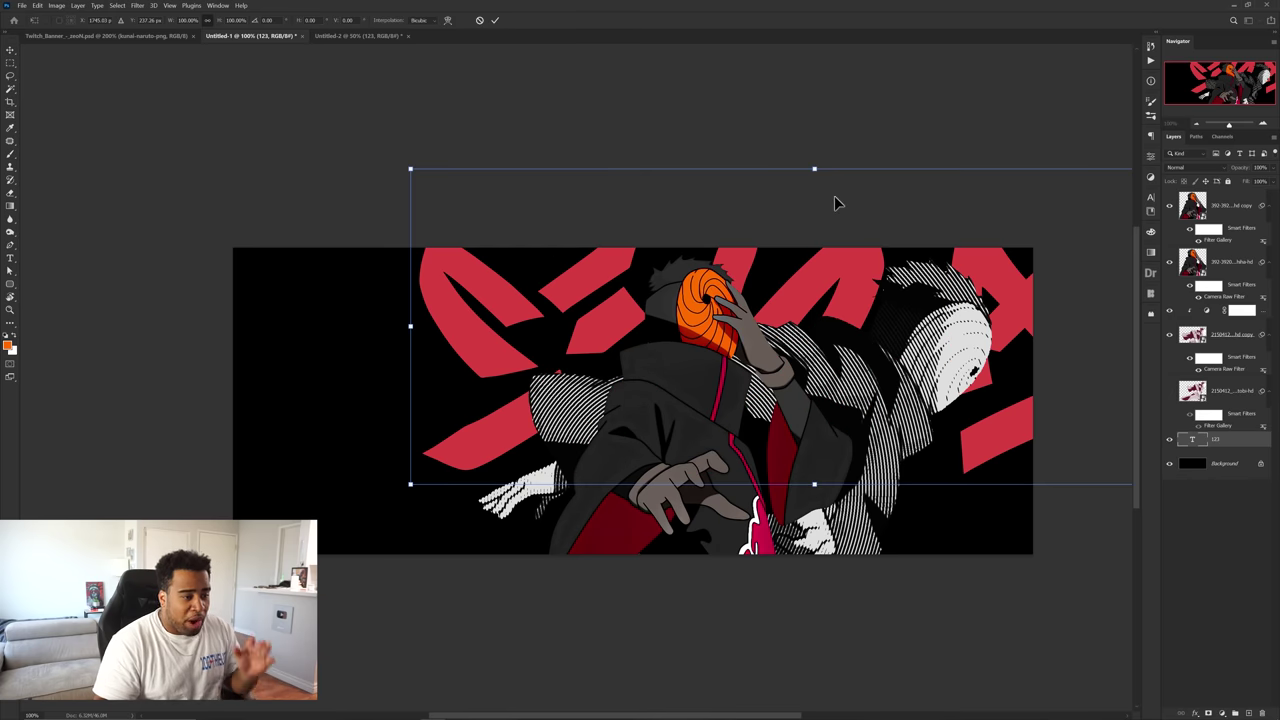
mouse_move(903, 137)
left_mouse_down()
mouse_move(957, 191)
mouse_move(875, 155)
mouse_move(894, 160)
left_mouse_up()
key("Return")
left_click_drag(848, 341, 833, 288)
left_click_drag(891, 338, 913, 358)
- Recolor the 123 text to the mask's orange ff6c00 and add crimson 456 glyph text at the banner's lower left
left_click(1150, 198)
left_click(1124, 254)
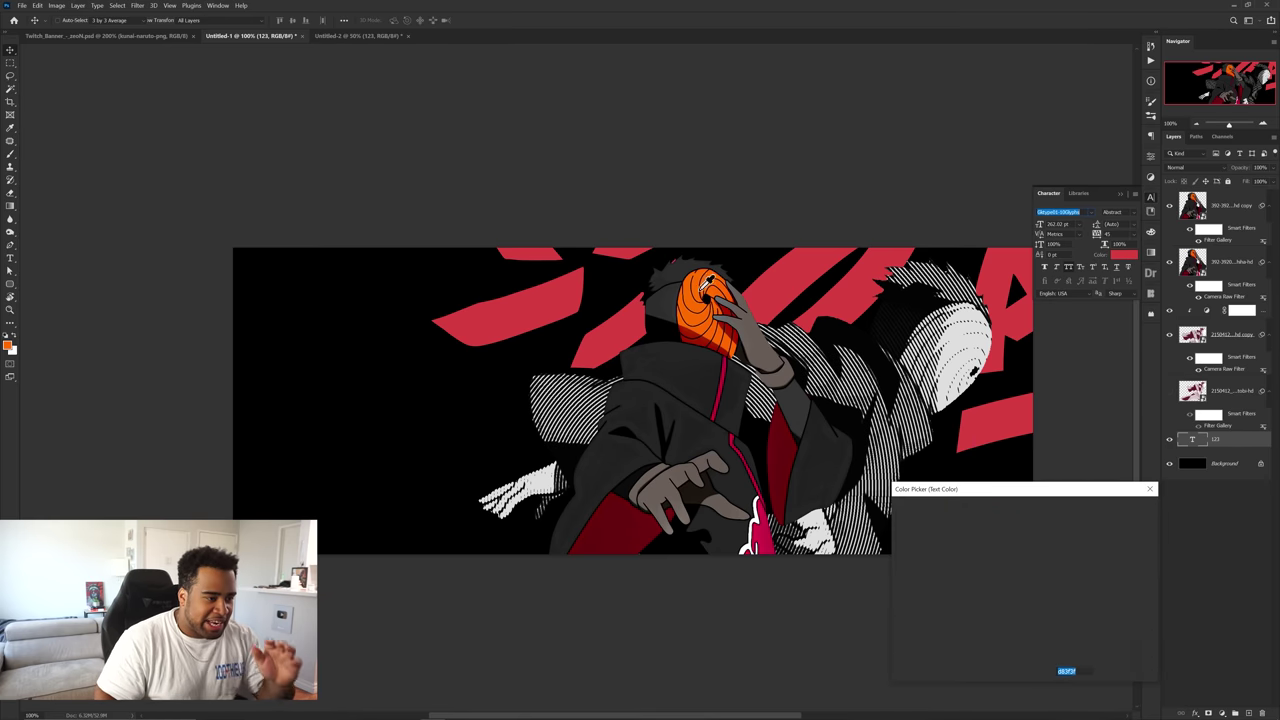
left_click(704, 290)
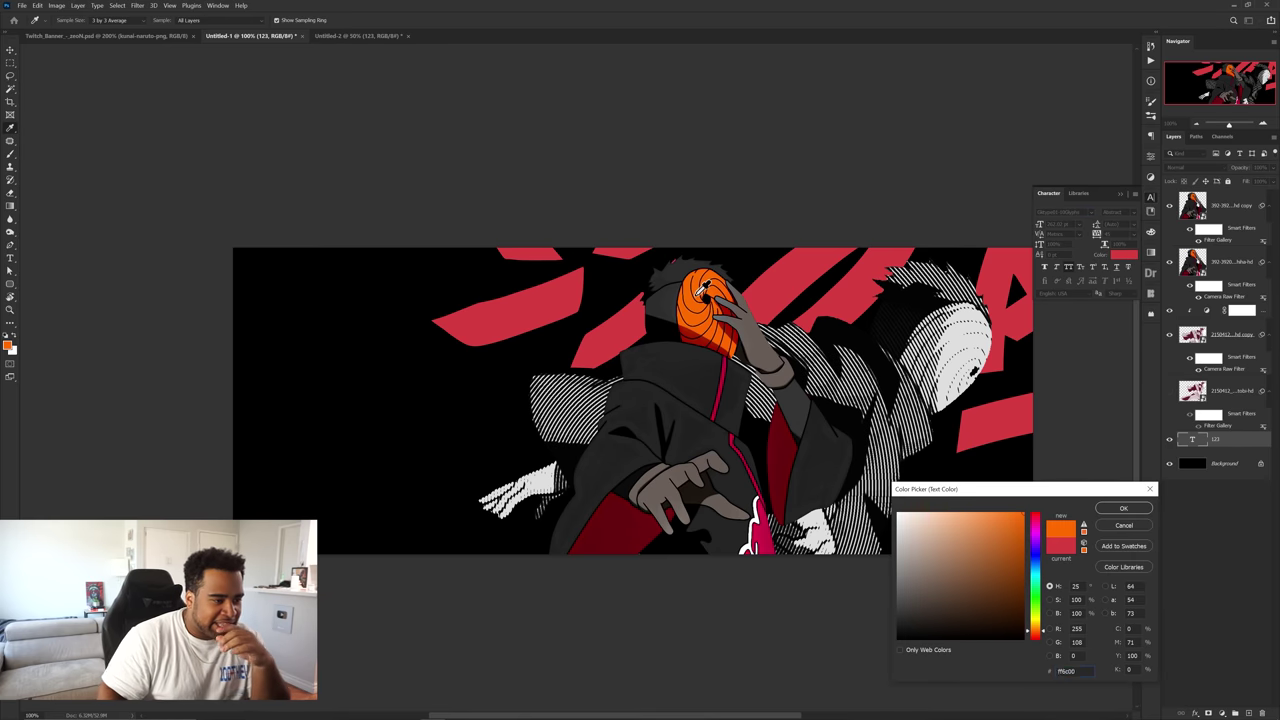
left_click(1124, 509)
left_click_drag(960, 270, 520, 600)
left_click_drag(635, 506, 821, 529)
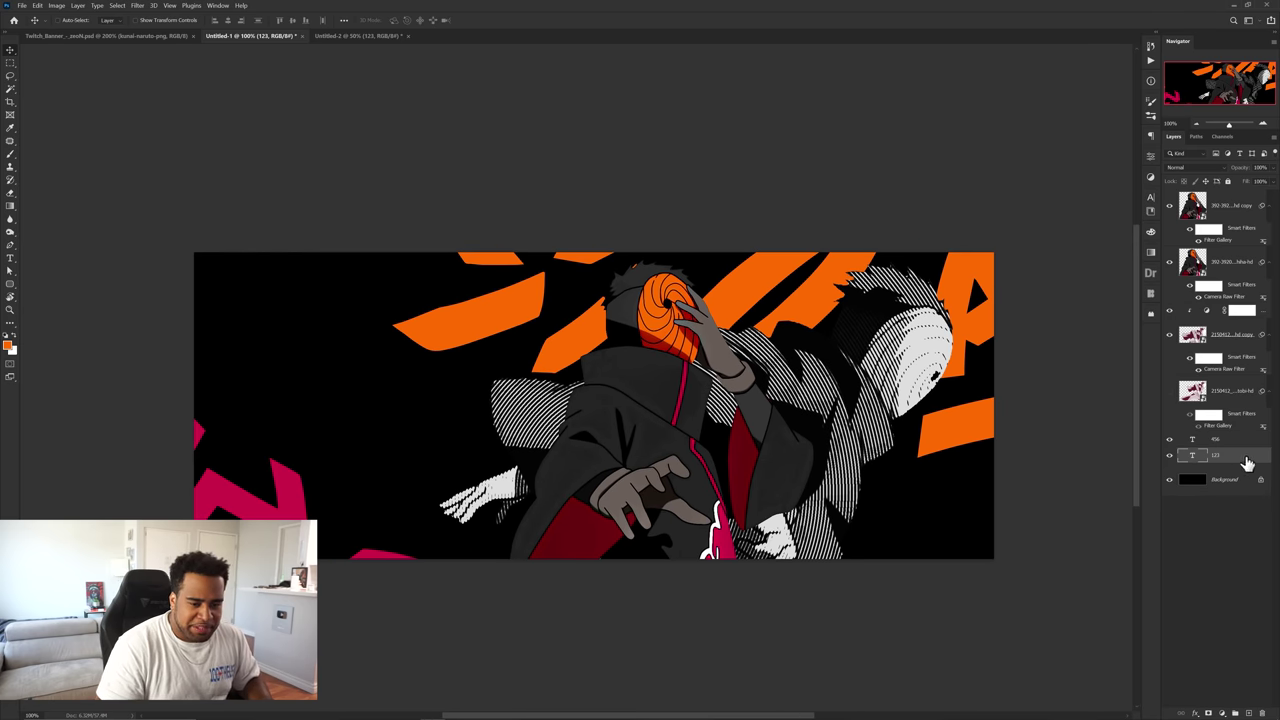
- Duplicate the orange 123 text, then resize and reposition the copy behind the figures to fill the banner's left side
left_click_drag(1247, 459, 1245, 463)
left_click_drag(857, 349, 667, 509)
key("ctrl+t")
left_click_drag(633, 205, 634, 130)
left_click_drag(690, 380, 664, 398)
key("Return")
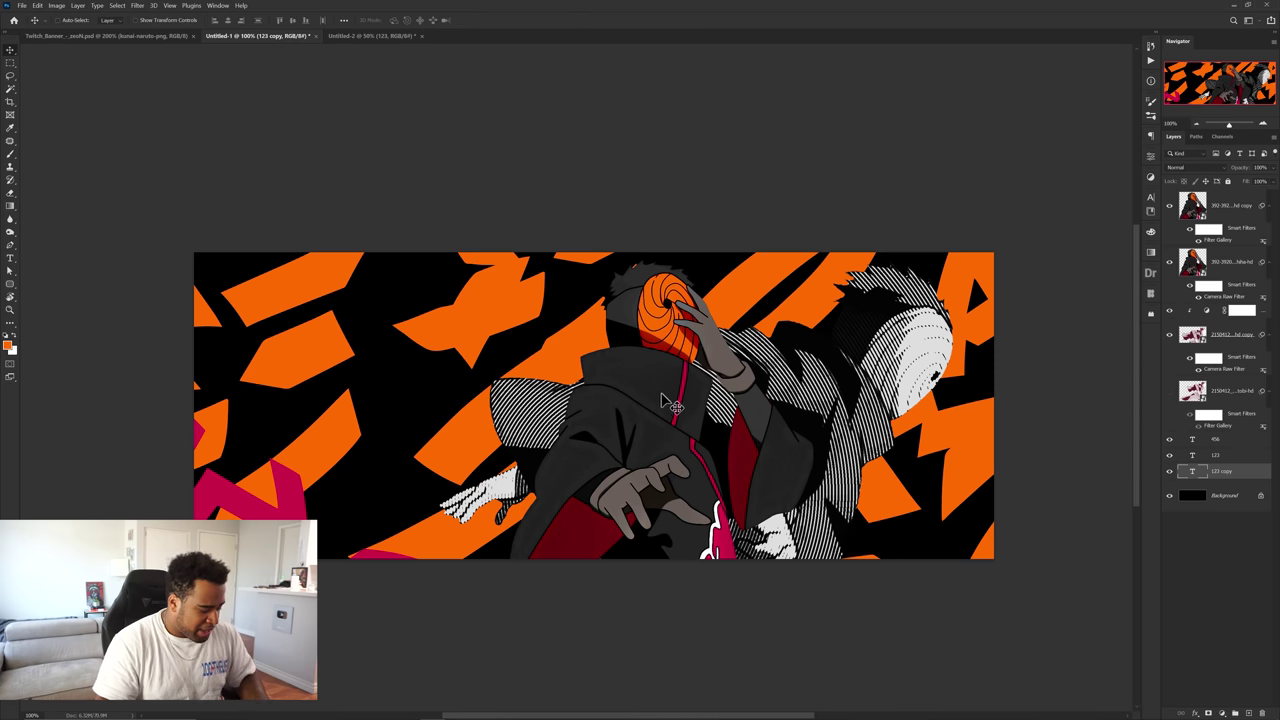
- Replace the characters of the duplicated orange glyph text with 9753
key("t")
left_click(460, 398)
key("ctrl+a")
left_click(446, 424)
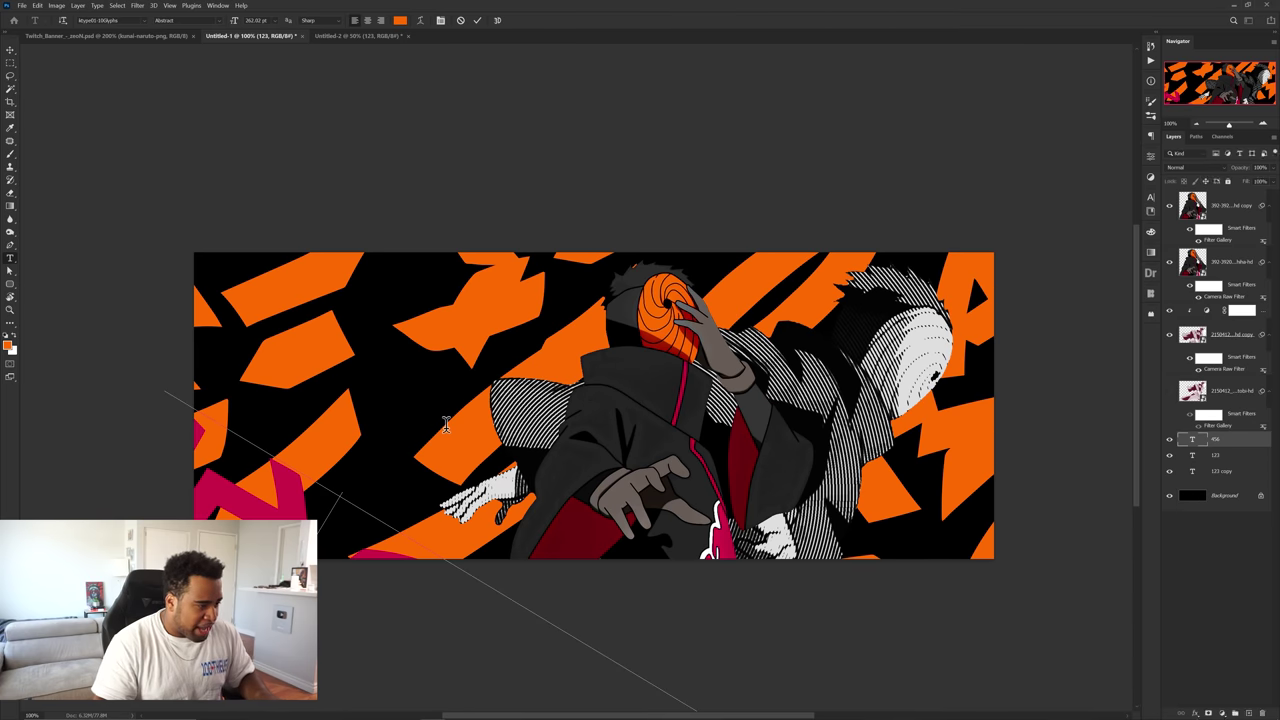
left_click(400, 400)
left_click(316, 348)
key("ctrl+a")
- Recolor the 9753 glyph text to white ffffff in Normal blend mode and lower the layer's opacity to about 2%
left_click(1195, 167)
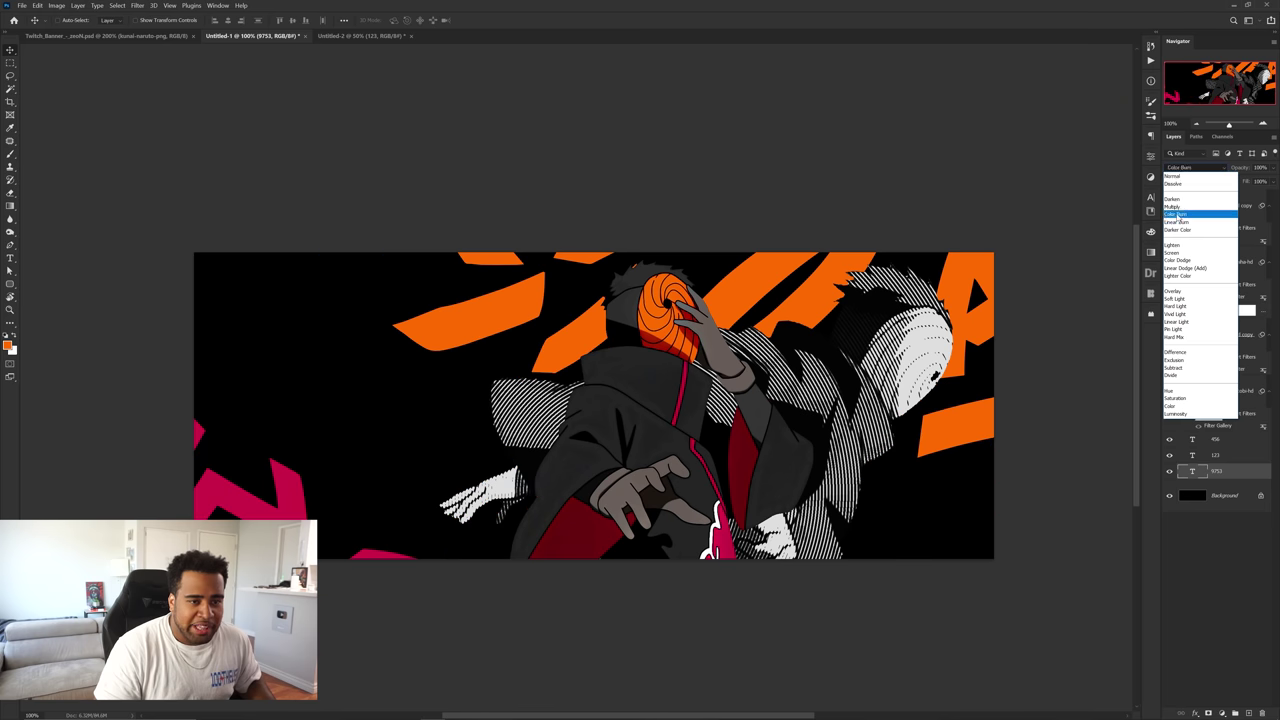
left_click(1176, 175)
left_click(1151, 198)
left_click(1124, 255)
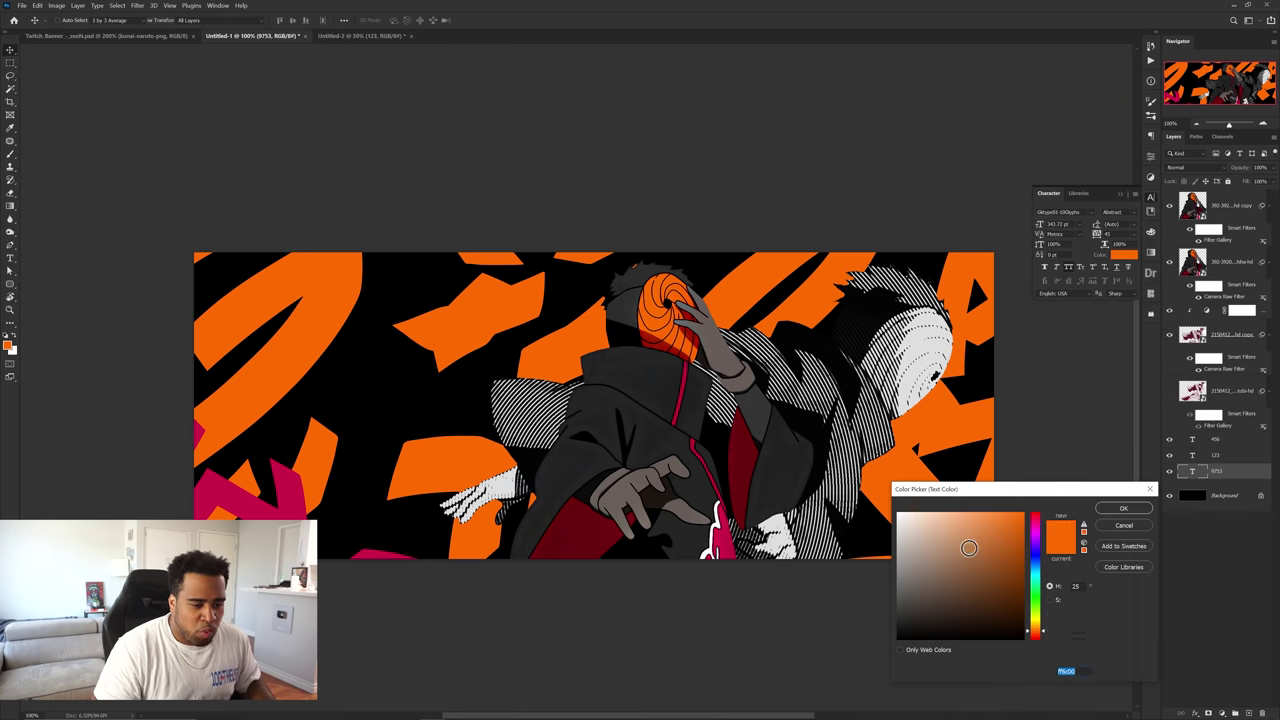
type("ffffff")
left_click(1124, 509)
left_click(1273, 168)
left_click_drag(1273, 181, 1227, 183)
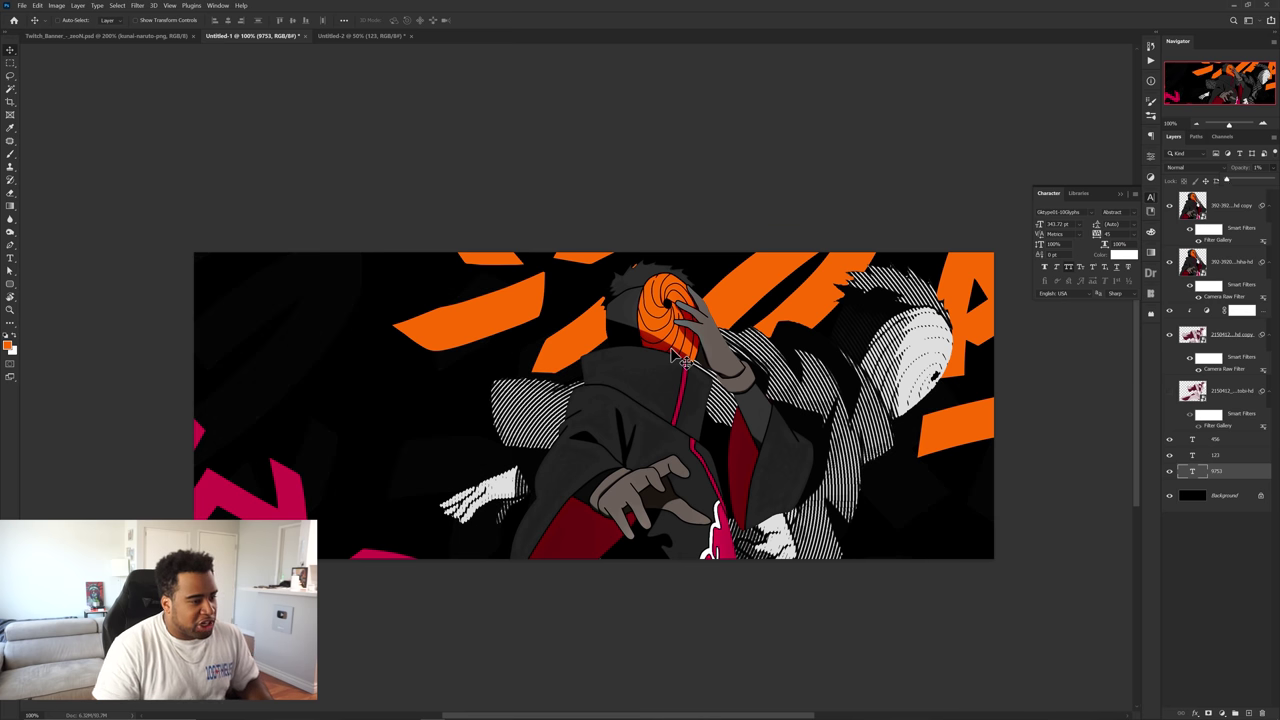
- Shift the foreground Tobi and the halftone Tobi behind him together slightly to the right
left_click_drag(549, 358, 592, 412)
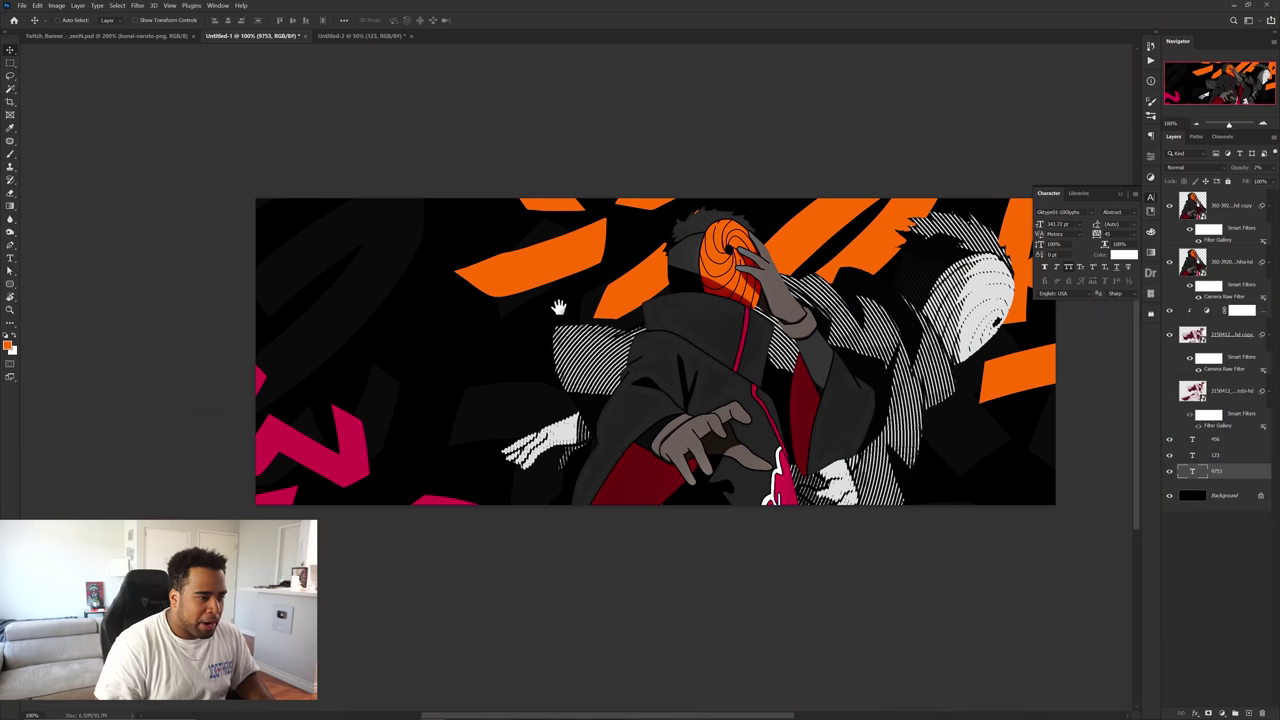
left_click_drag(700, 345, 718, 350)
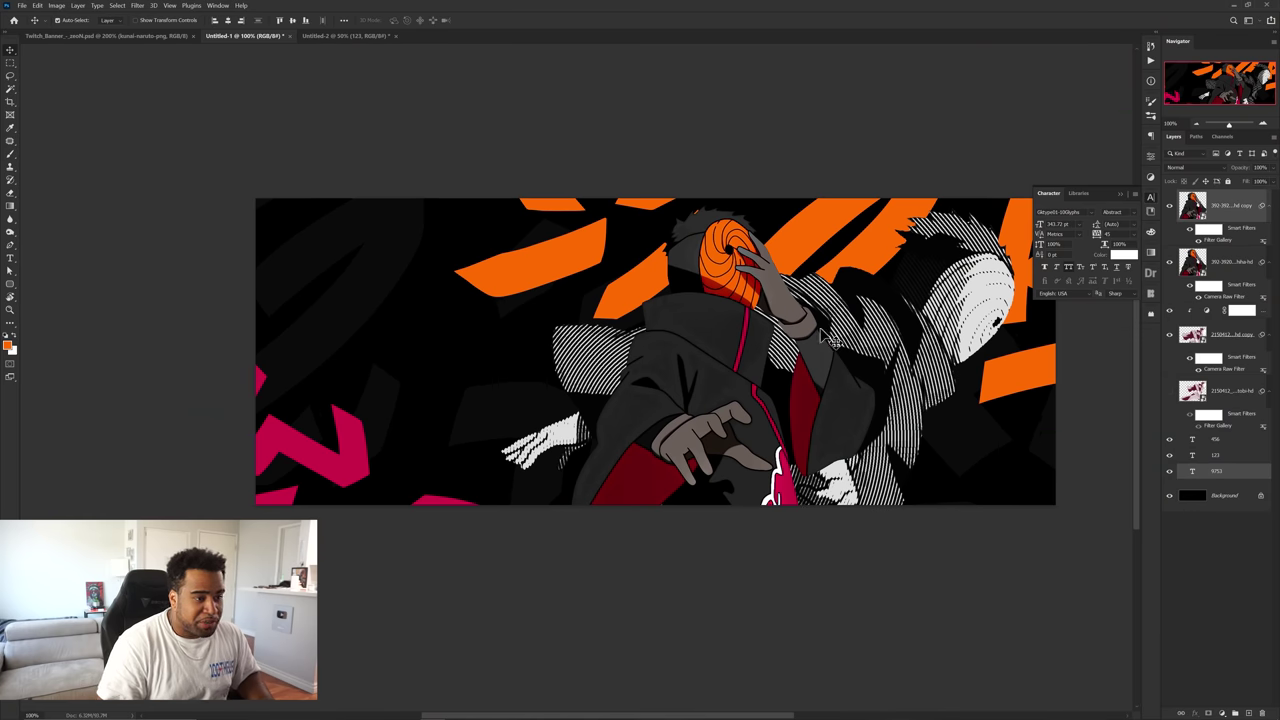
left_click_drag(898, 322, 911, 374)
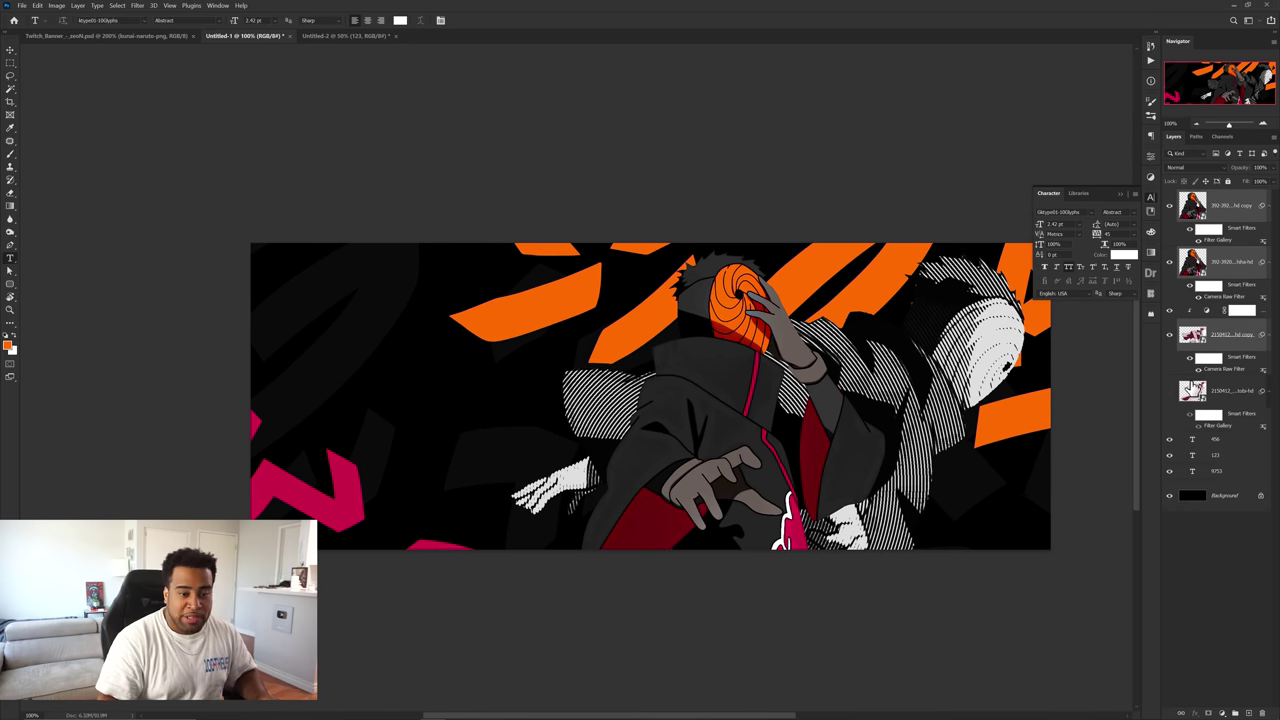
- Group the 456, 123 and 9753 glyph layers and add a white 76.2 pt ZEON title on the banner's left side
left_click(1218, 470)
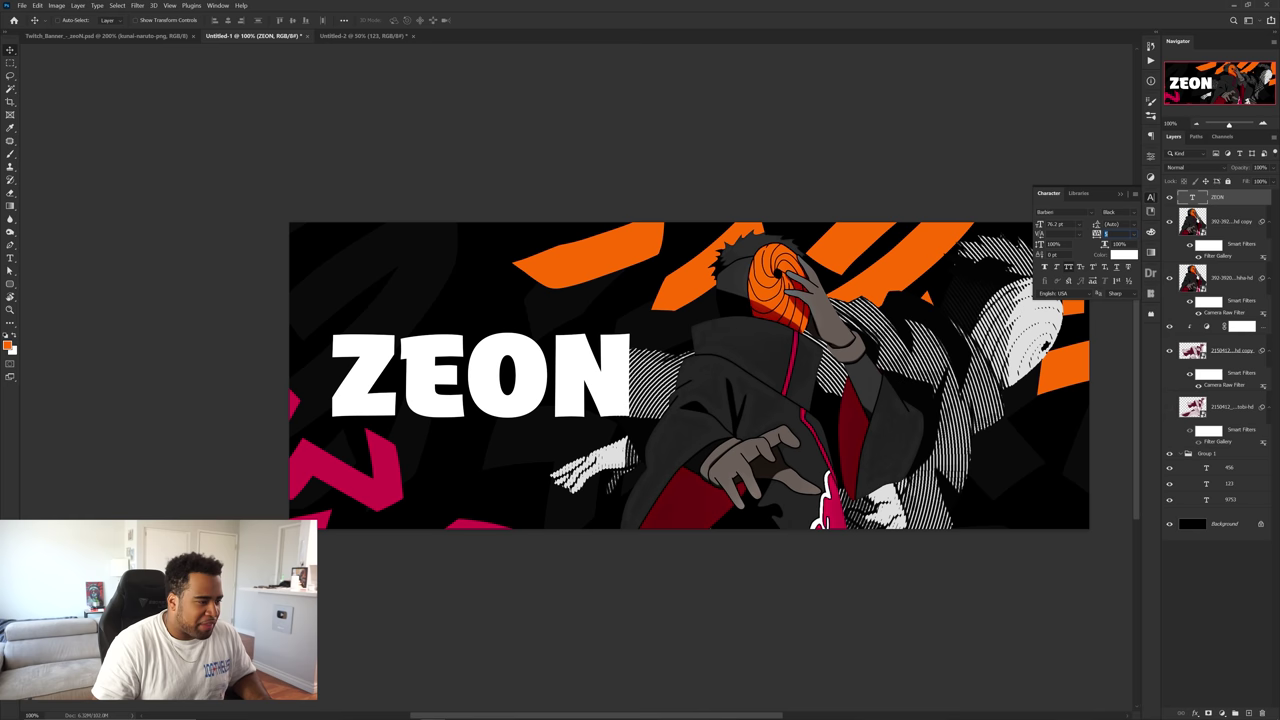
mouse_move(571, 357)
left_mouse_down()
mouse_move(578, 374)
mouse_move(558, 362)
left_mouse_up()
- Rasterize the 9753 glyph text layer and nudge the ZEON title slightly to the right
left_click(1020, 483)
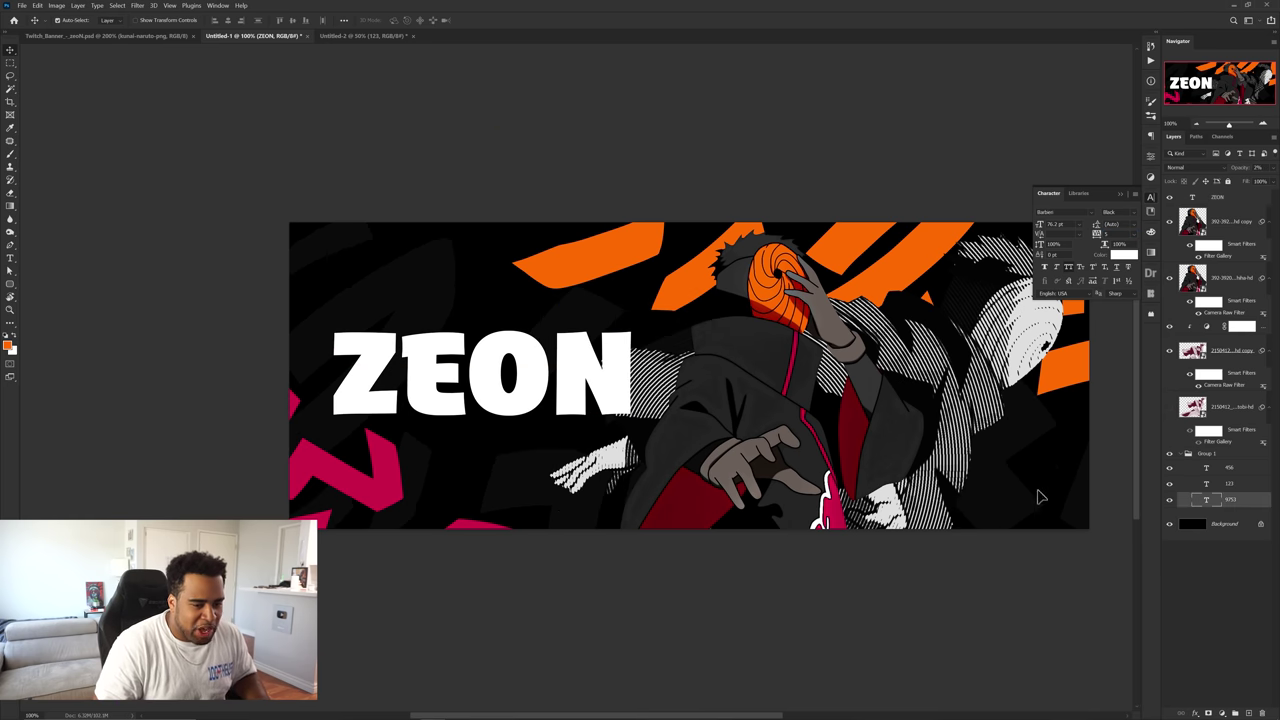
right_click(1238, 508)
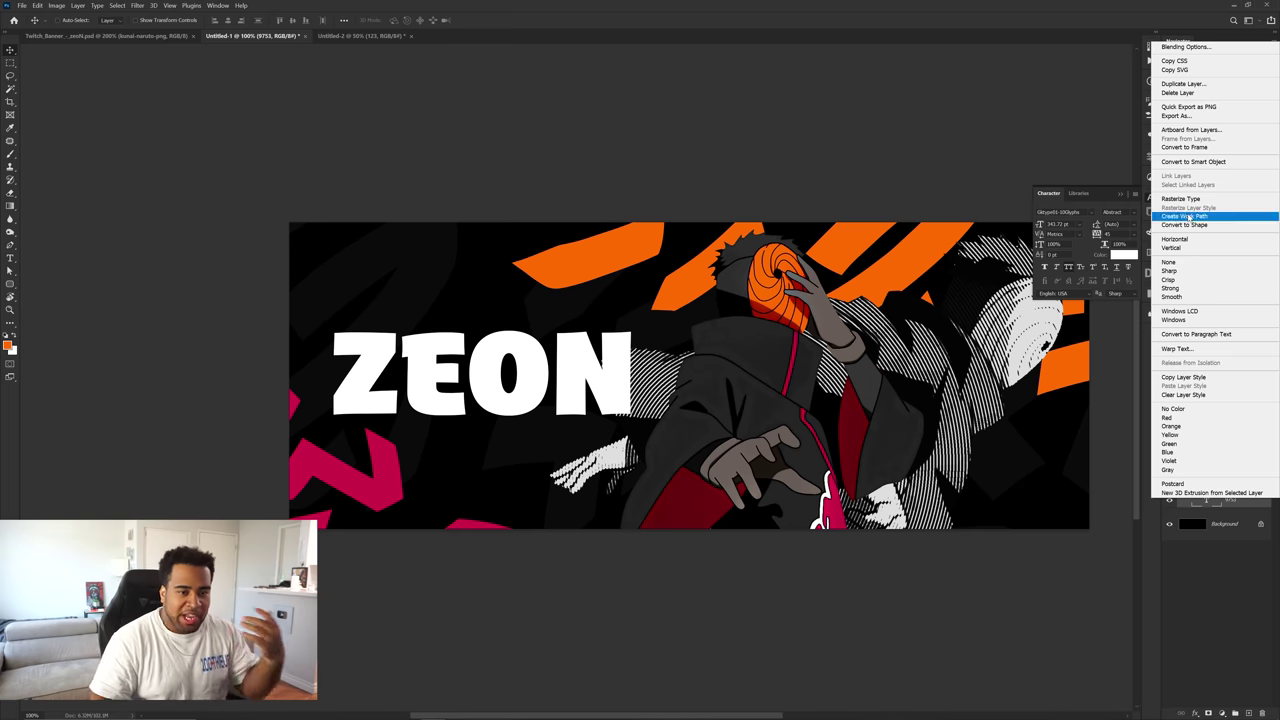
left_click(1188, 200)
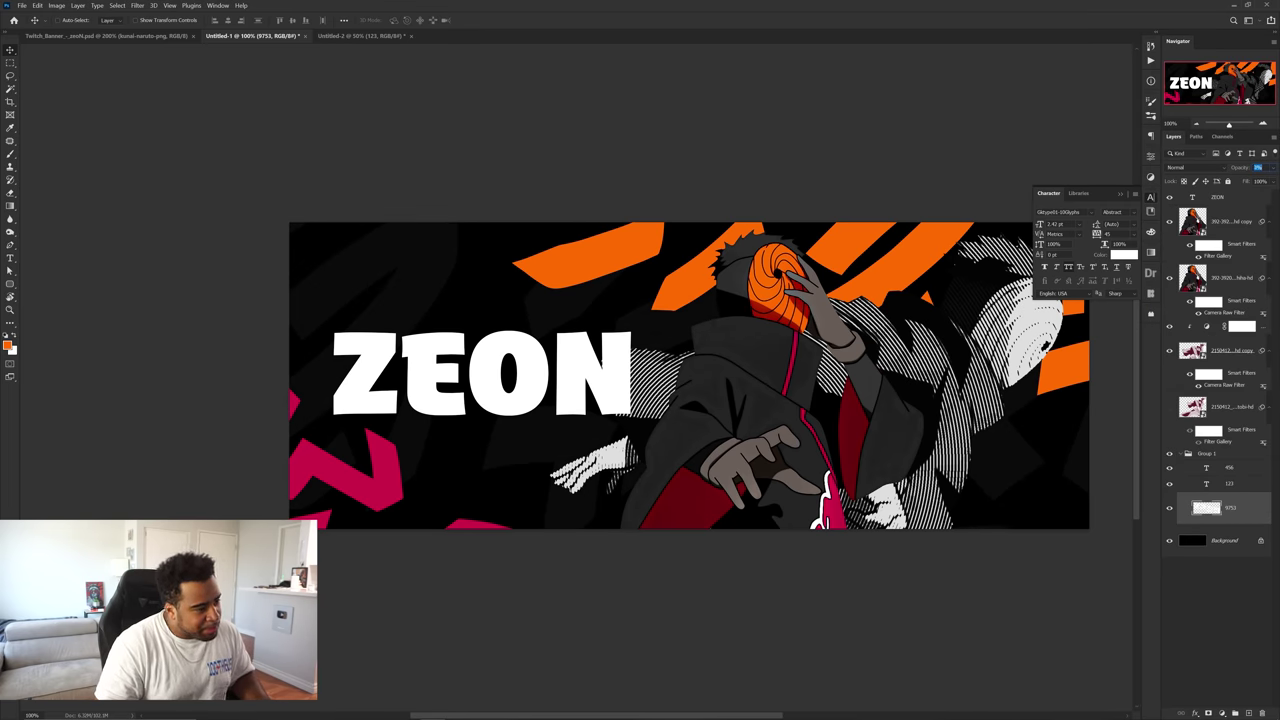
left_click_drag(755, 370, 677, 302)
left_click_drag(545, 327, 551, 333)
- Check the old Twitch banner for reference, return to Untitled-1, and duplicate the ZEON title above itself with the text OFFICIAL CHANNEL OF
left_click(150, 36)
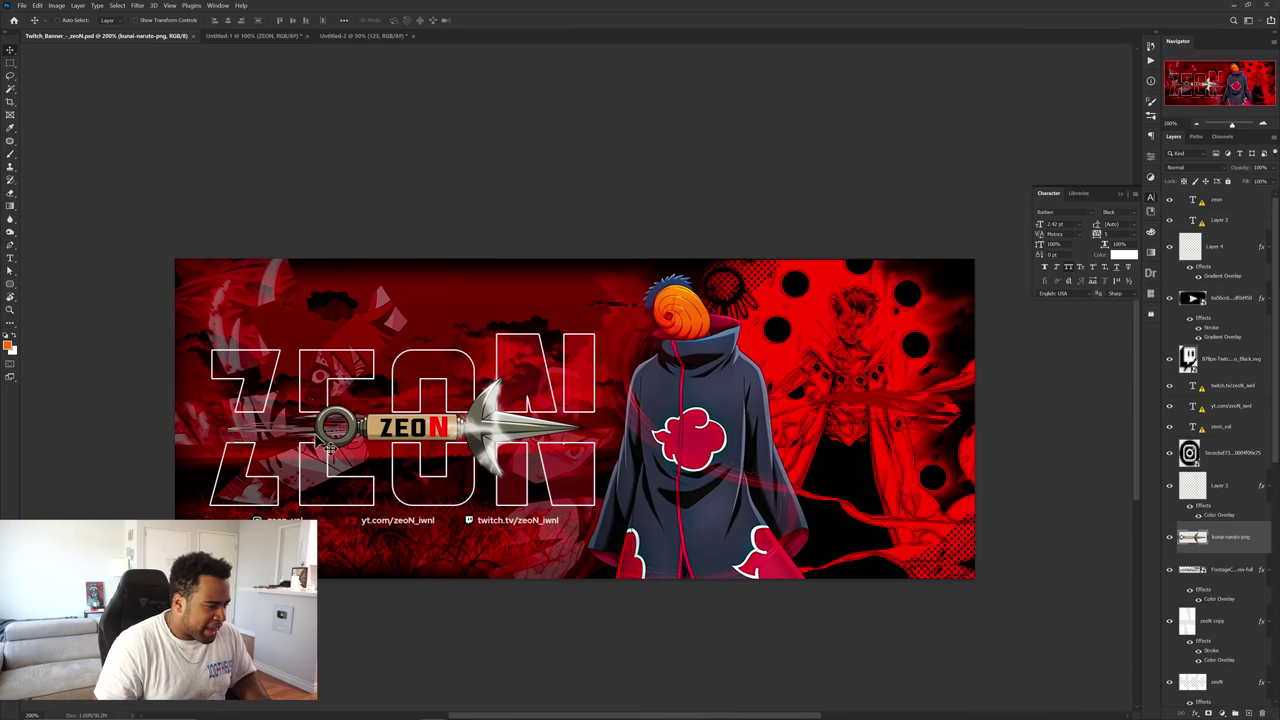
scroll(330, 447, "up", 1)
left_click(225, 35)
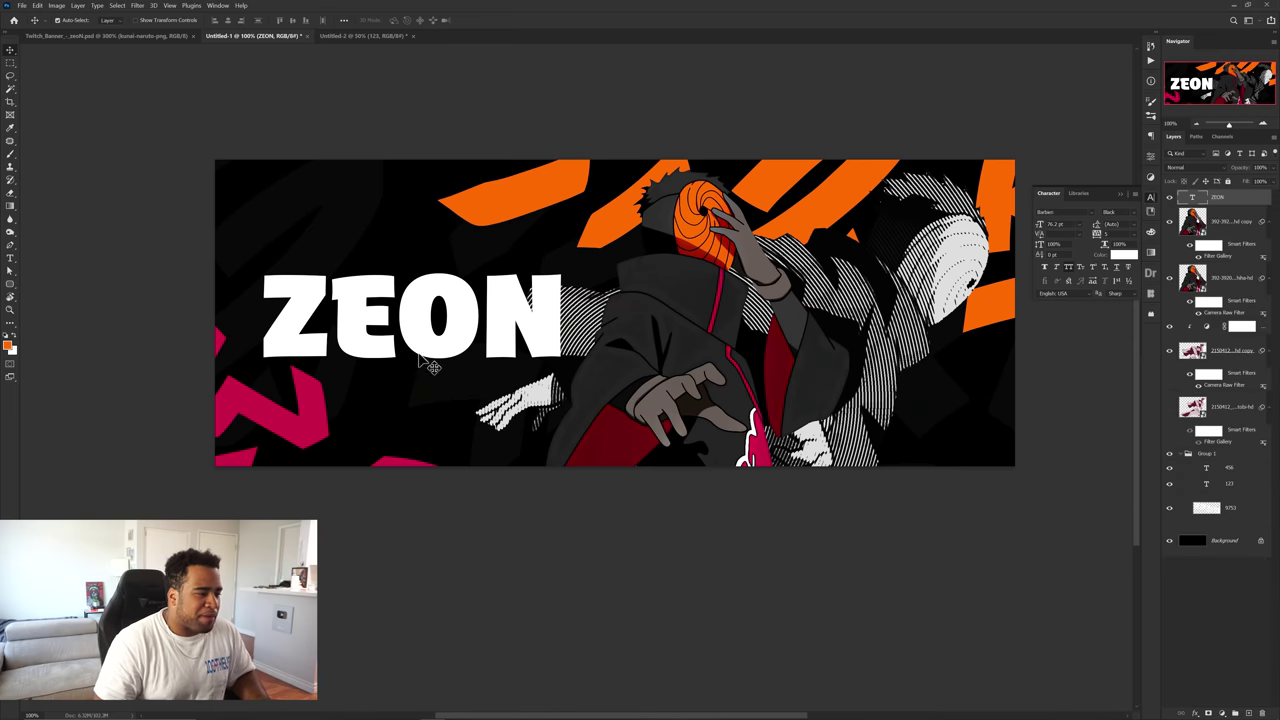
left_click_drag(422, 334, 420, 254)
double_click(418, 252)
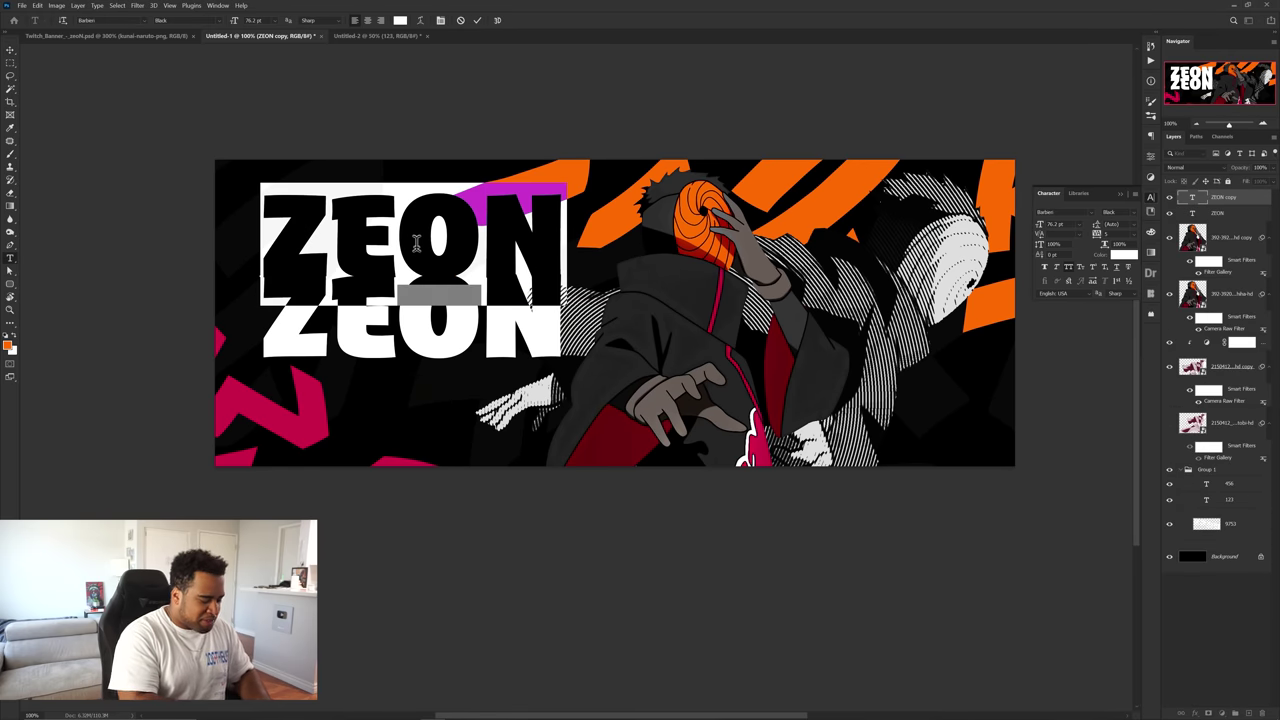
type("OFFICIAL CHA")
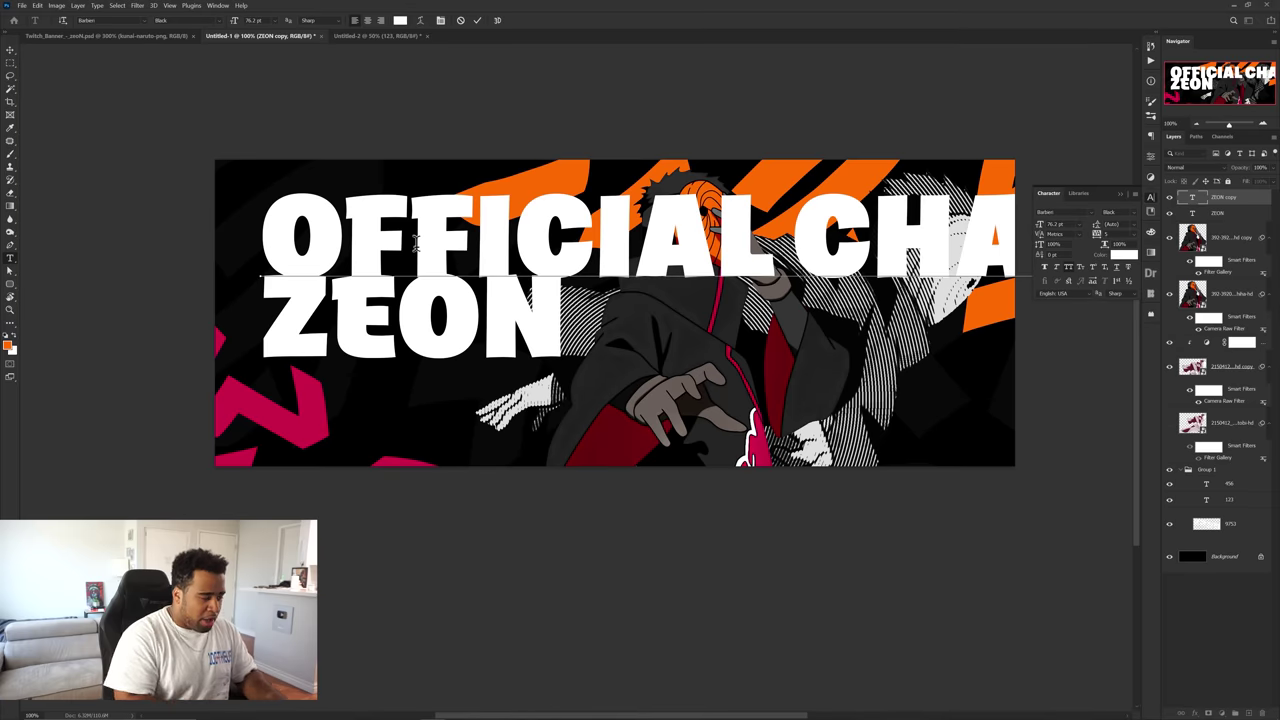
key("ctrl+Return")
key("v")
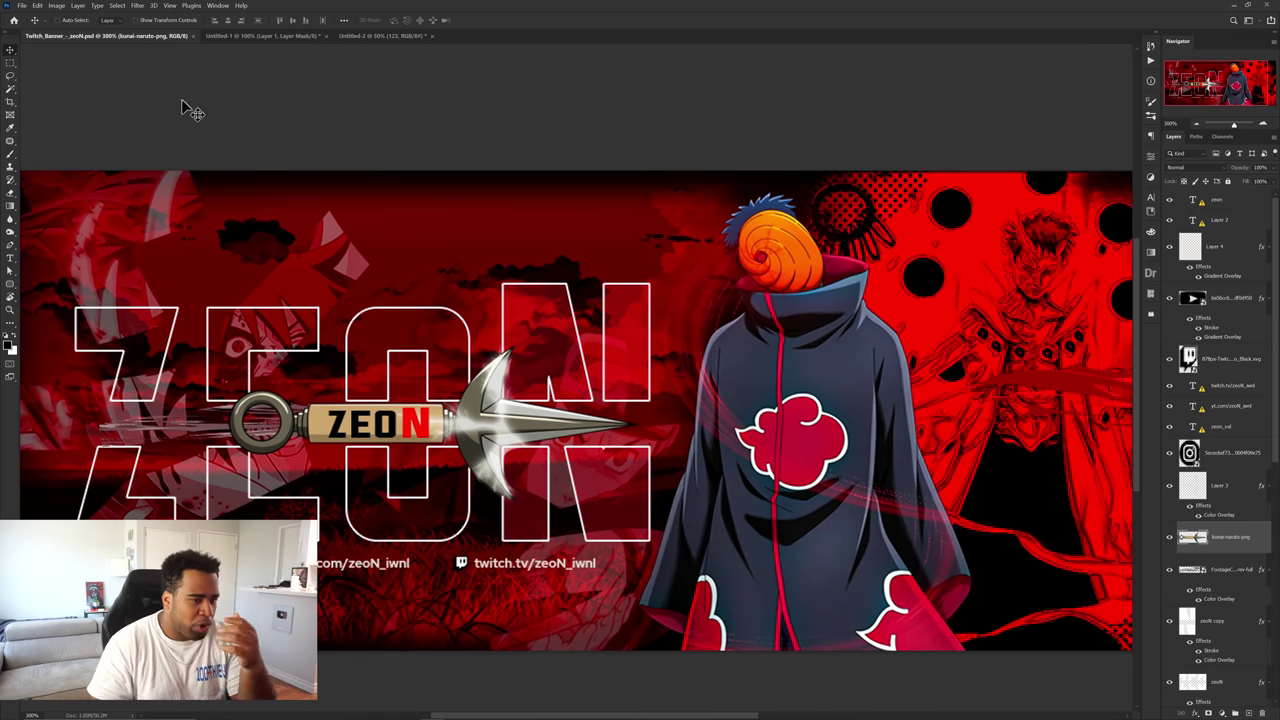
- Review the old Twitch banner, and in Untitled-2 move both FootageCrate smoke layers to the top of the layer stack
left_click_drag(832, 248, 669, 205)
mouse_move(817, 314)
left_mouse_down()
mouse_move(628, 132)
mouse_move(370, 160)
mouse_move(243, 115)
left_mouse_up()
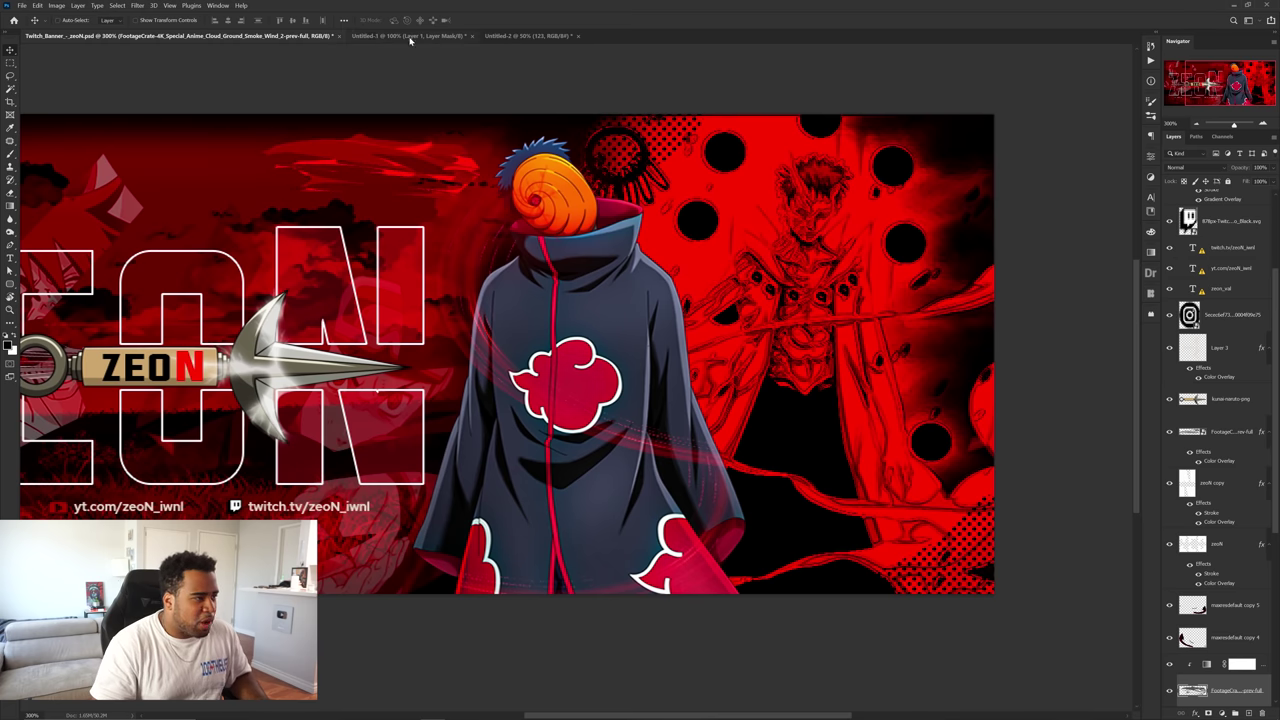
left_click(409, 37)
left_click(526, 37)
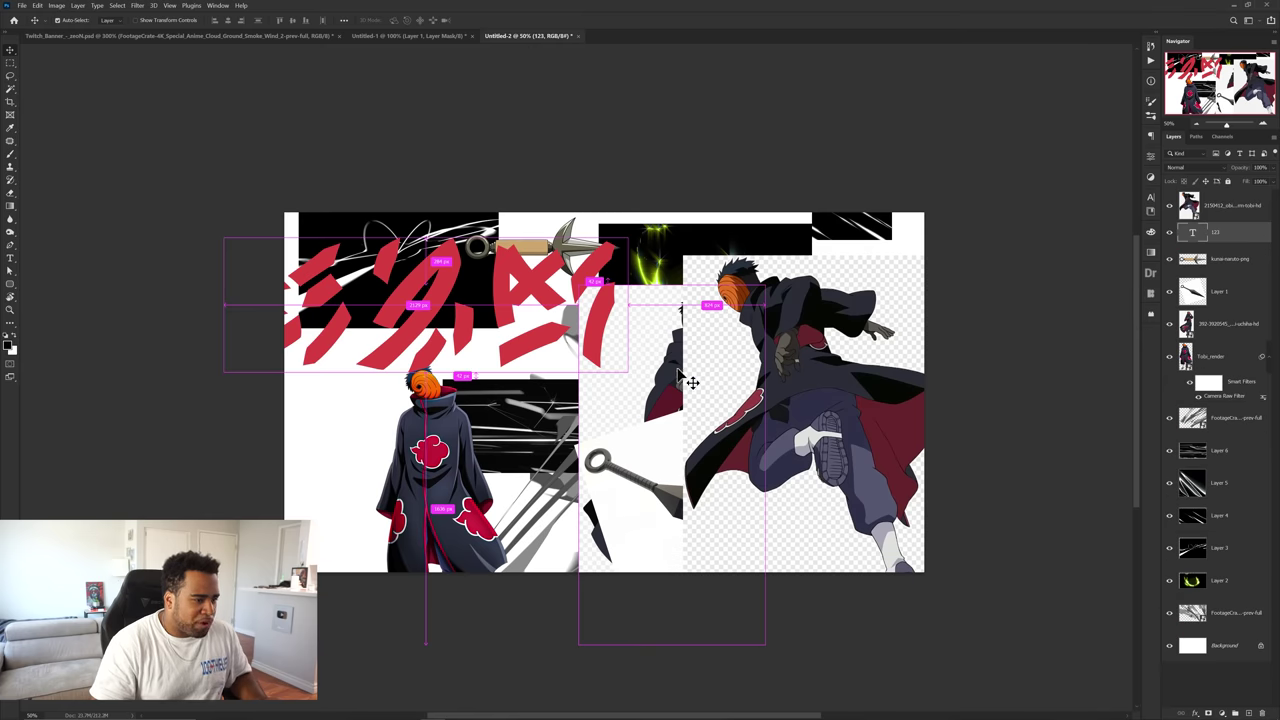
left_click_drag(678, 372, 734, 505)
left_click_drag(667, 372, 430, 292)
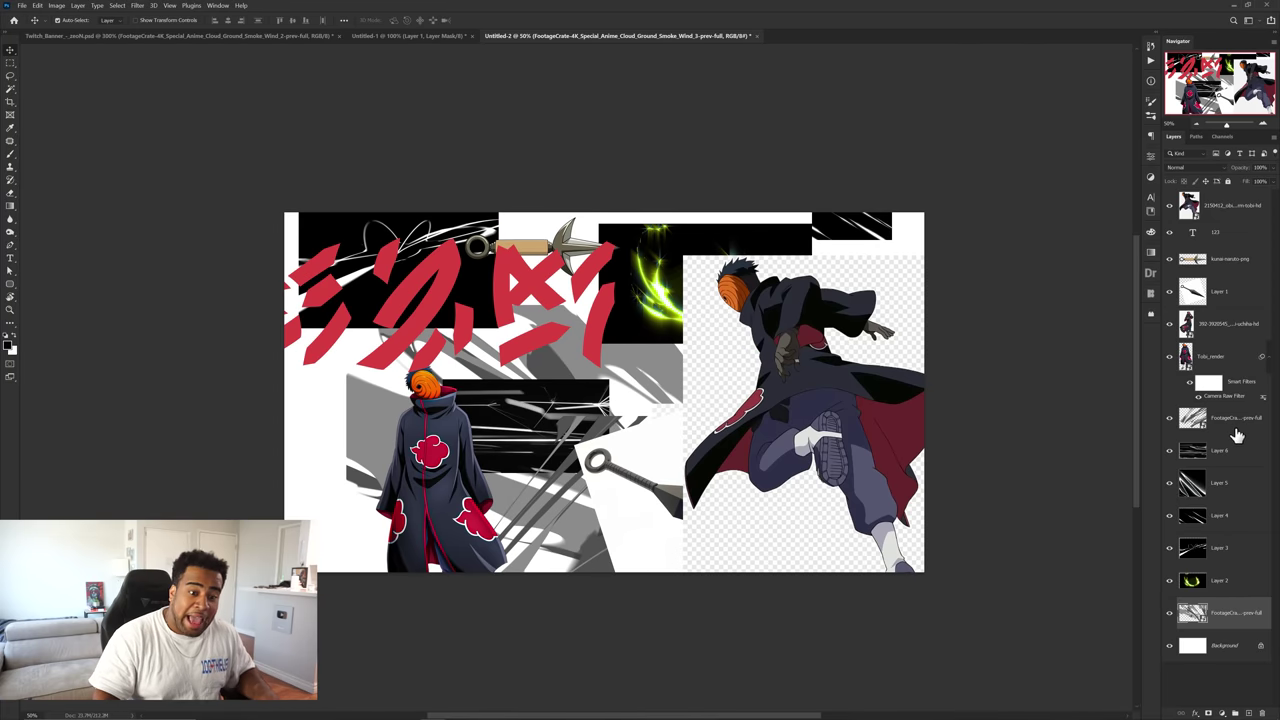
left_click(1235, 612, "ctrl")
left_click_drag(1235, 420, 1170, 207)
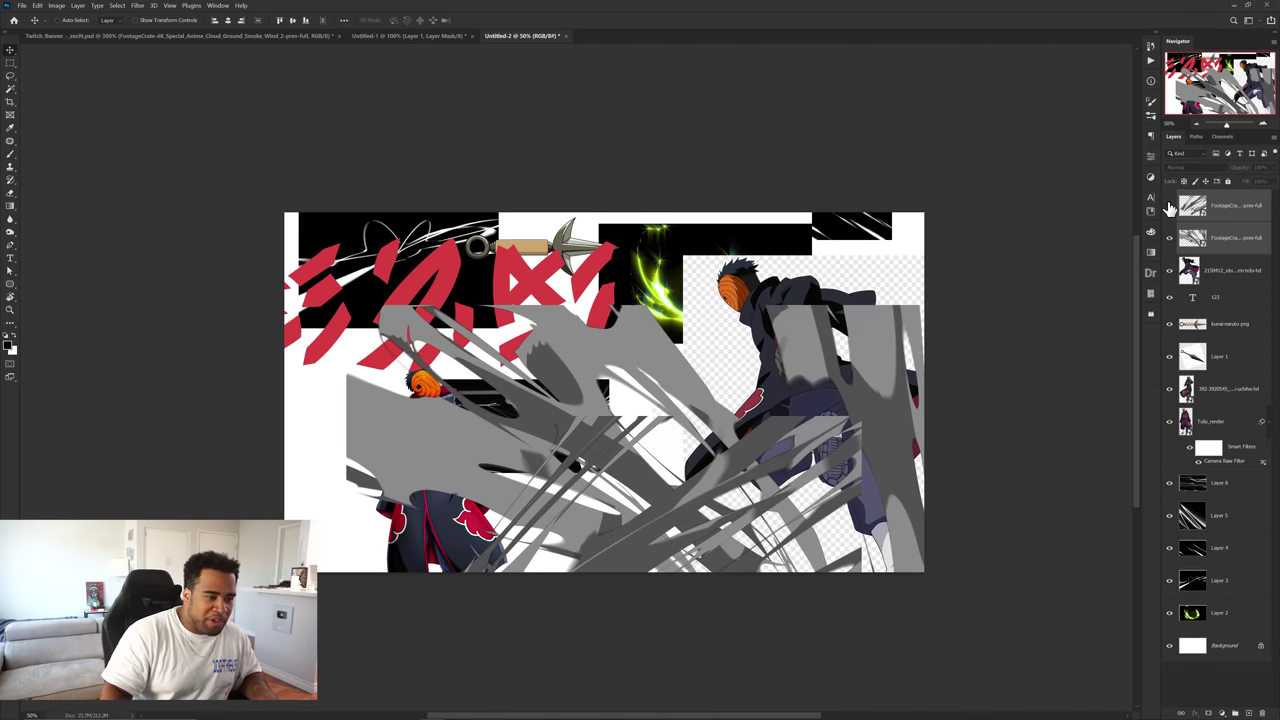
- Compare the two FootageCrate smoke layers by toggling their visibility and copy the Smoke_Wind_2 layer into the Untitled-1 banner
left_click(1169, 206)
left_click(1221, 241)
left_click_drag(728, 425, 634, 328)
left_click(1169, 207)
left_click(1169, 238)
left_click(1217, 208)
left_click_drag(722, 395, 314, 36)
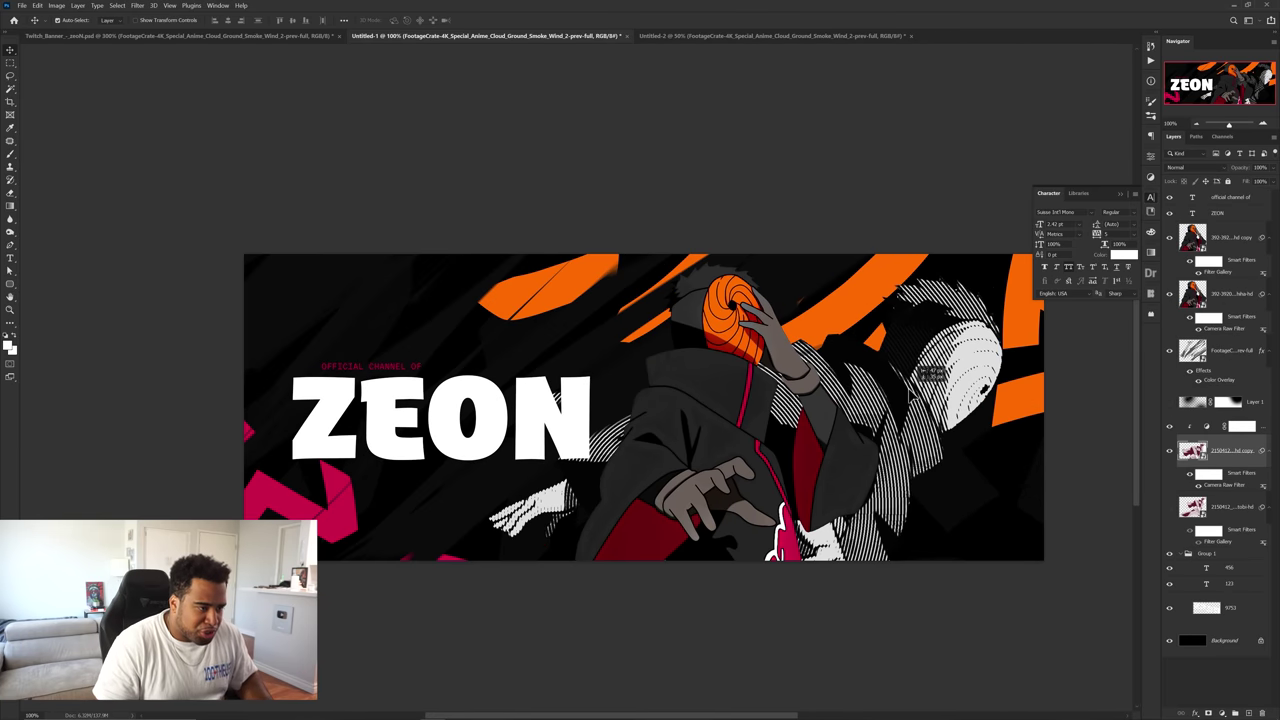
- Shift the halftone Tobi figure slightly to the right and compare the design with the old Twitch banner
left_click_drag(922, 370, 928, 368)
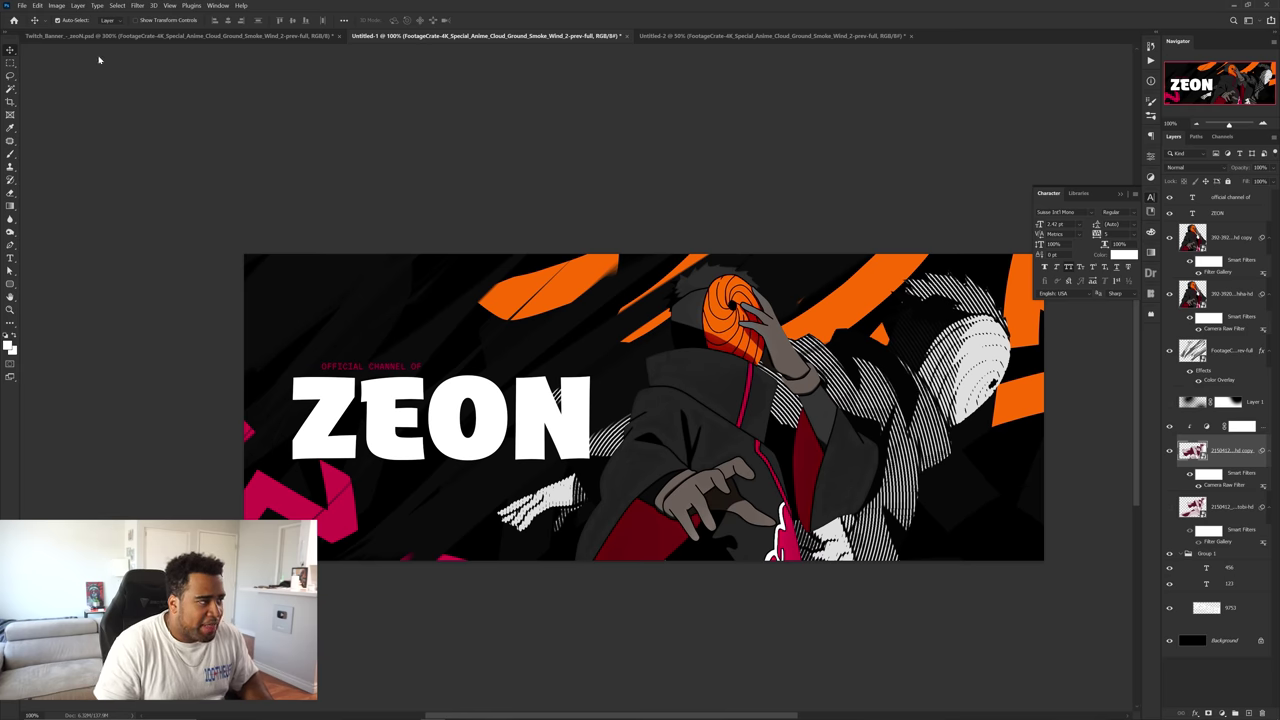
left_click(235, 38)
left_click(406, 37)
left_click_drag(536, 322, 524, 304)
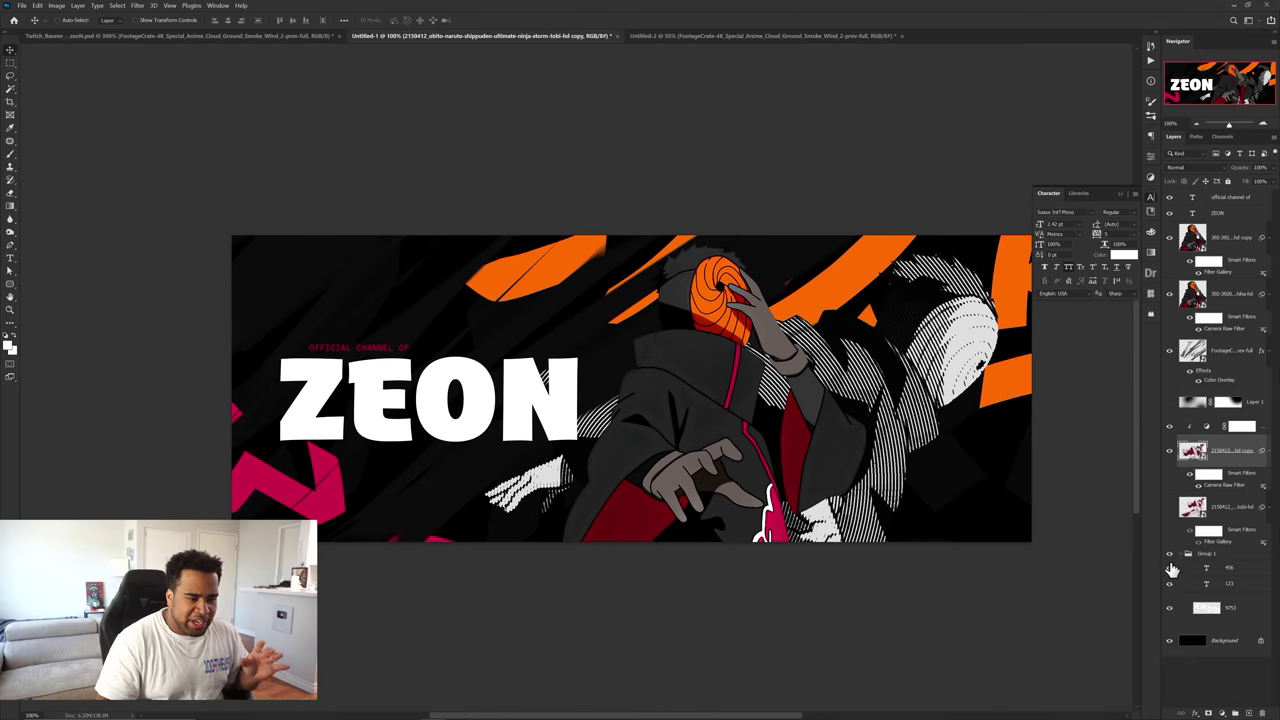
- Create a new empty layer directly above the Background and resize the brush for painting on it
left_click(1226, 648)
key("ctrl+shift+n")
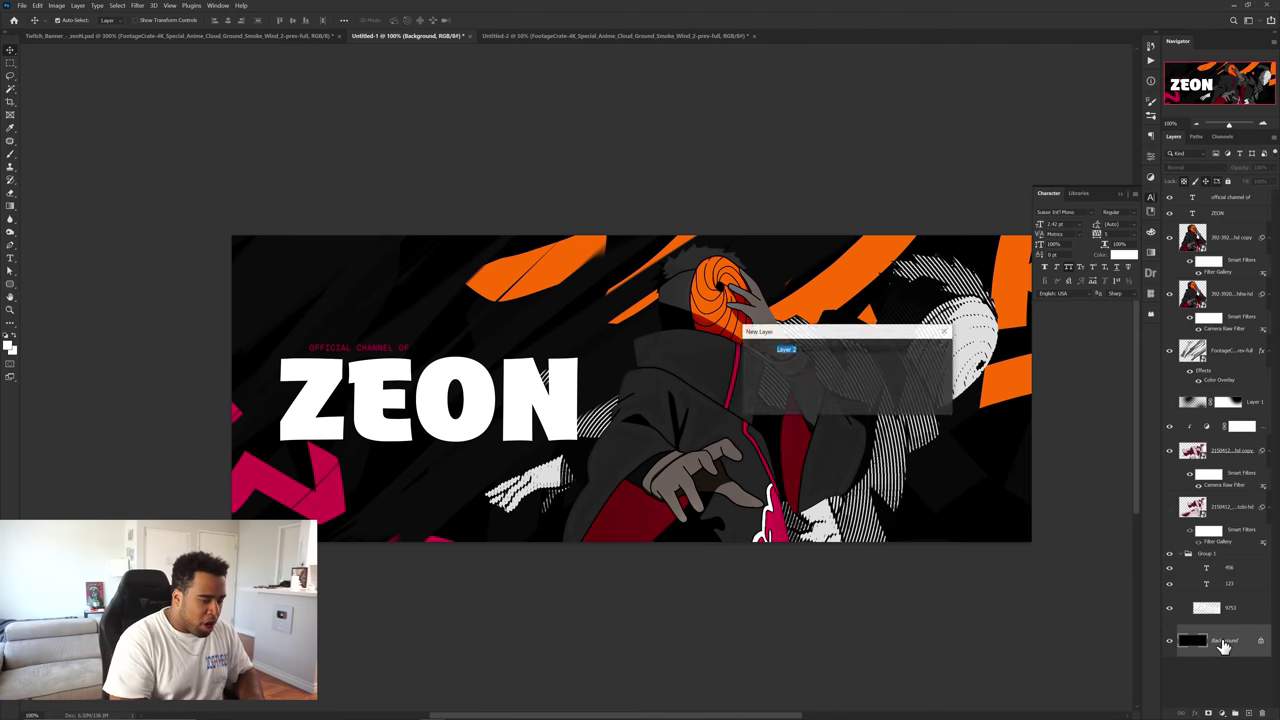
key("Return")
key("b")
left_click_drag(735, 330, 720, 649)
left_click_drag(744, 369, 663, 354)
- Sample the crimson from the artwork and paint a broad diagonal band behind the figures, undoing the first strokes
left_click(311, 449, "alt")
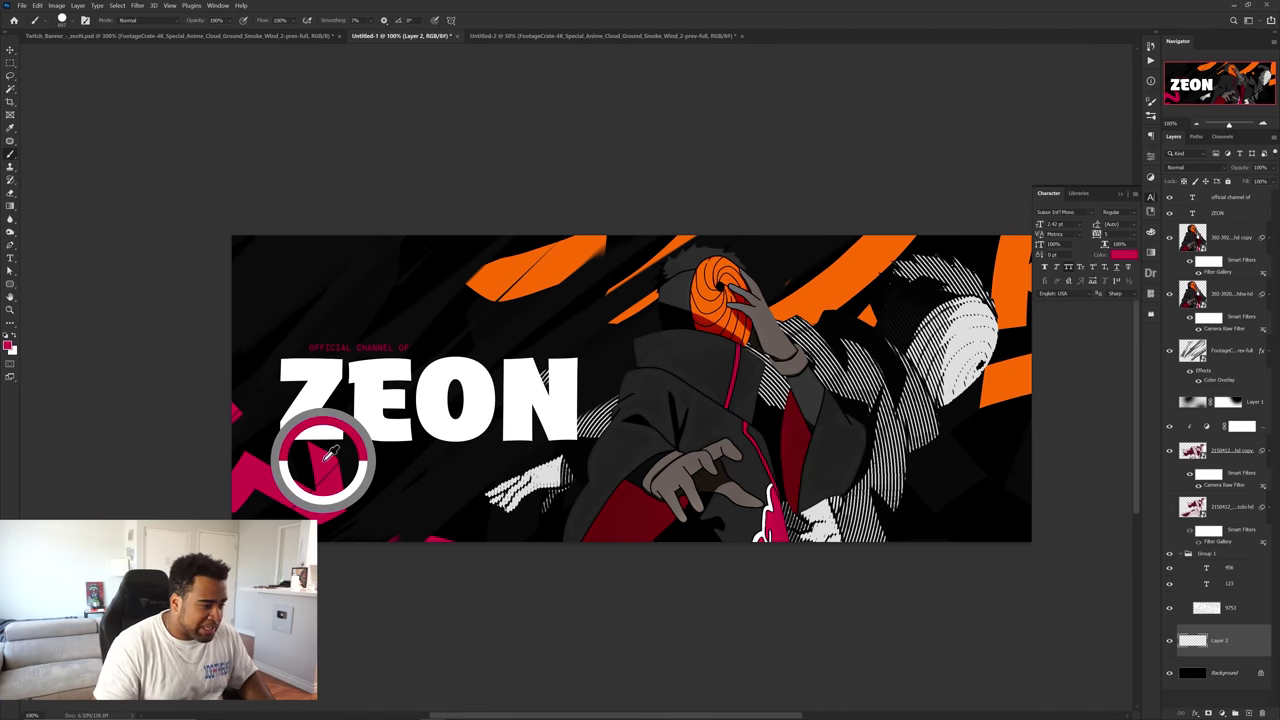
left_click(775, 524, "alt")
mouse_move(754, 514)
left_mouse_down()
mouse_move(797, 517)
mouse_move(731, 520)
mouse_move(790, 532)
left_mouse_up()
mouse_move(920, 555)
left_mouse_down()
mouse_move(1025, 432)
mouse_move(768, 612)
left_mouse_up()
key("ctrl+z")
key("ctrl+z")
left_click_drag(560, 610, 536, 610)
left_click_drag(485, 612, 814, 206)
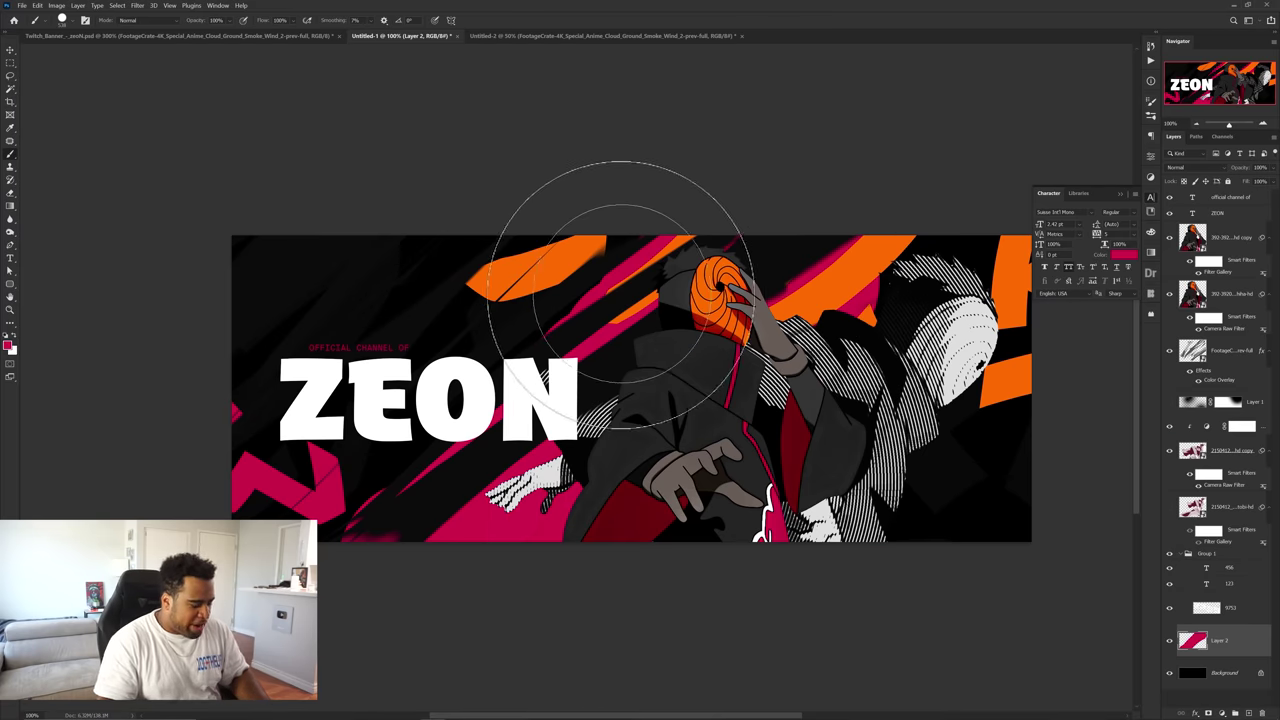
- Erase excess crimson from the painted band and place the orange 123 text layer beneath the paint layer
key("e")
right_click(619, 292, "alt")
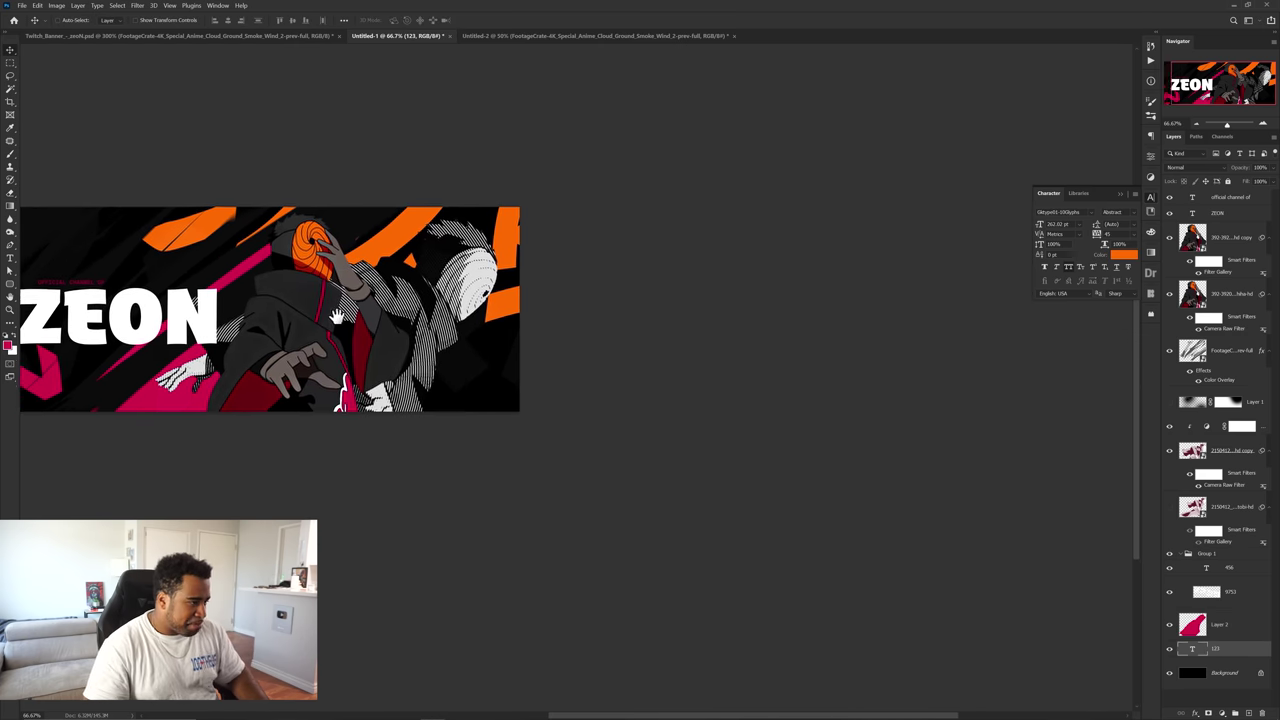
left_click_drag(380, 312, 688, 347)
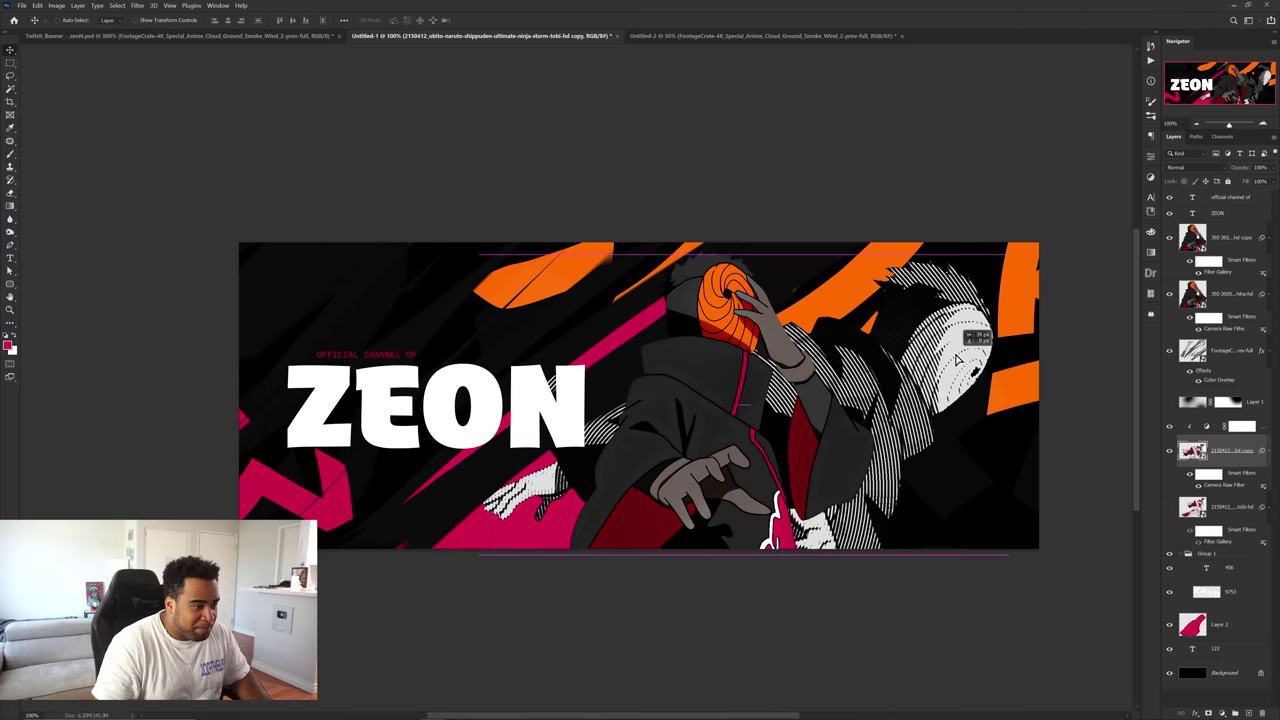
left_click(545, 345)
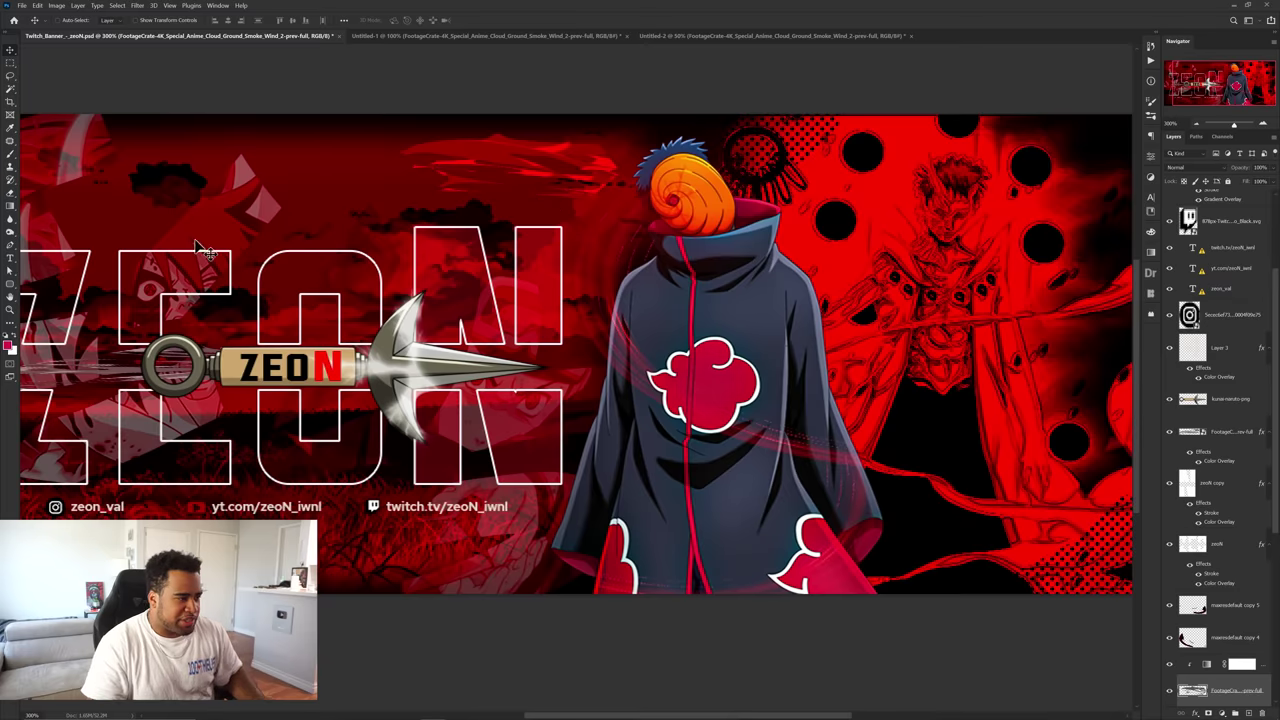
- In the old Twitch banner, move the 6763454-obito image layer to the top of the stack at full opacity
scroll(577, 343, "up", 6)
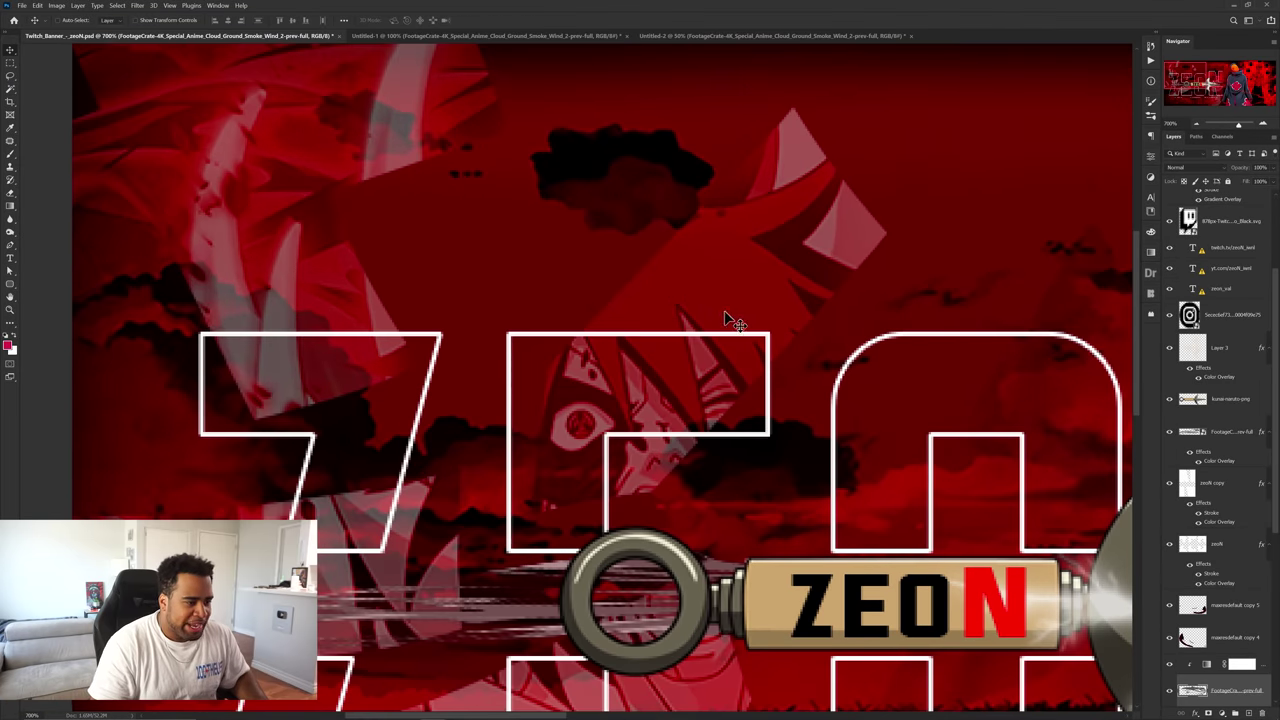
left_click_drag(725, 312, 714, 226)
key("ctrl+z")
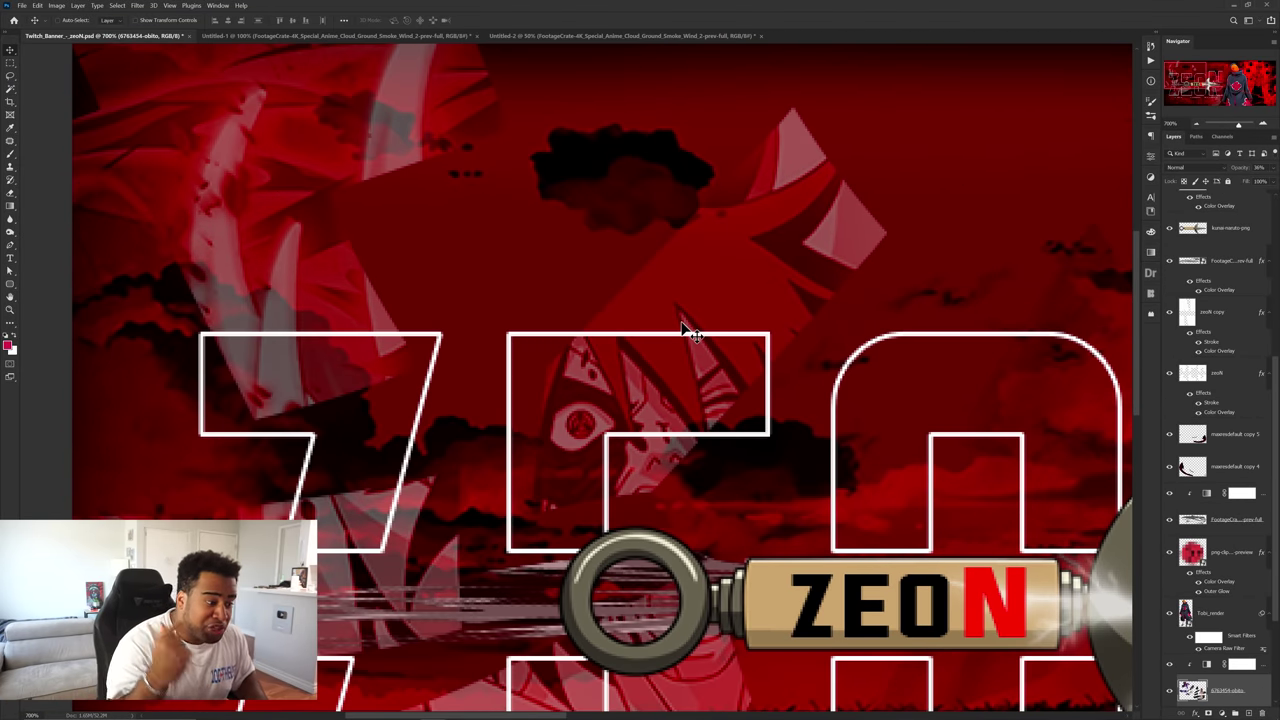
scroll(677, 326, "down", 2)
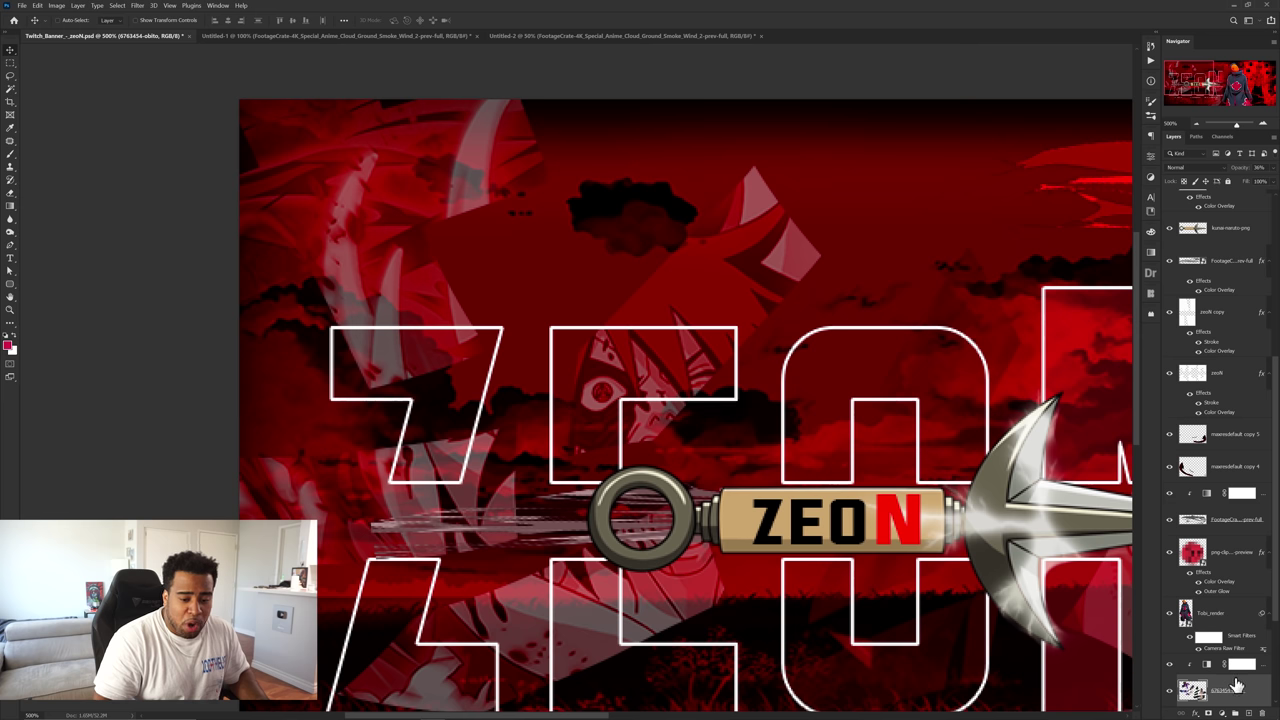
left_click_drag(1237, 347, 1228, 197)
left_click_drag(1228, 197, 1228, 195)
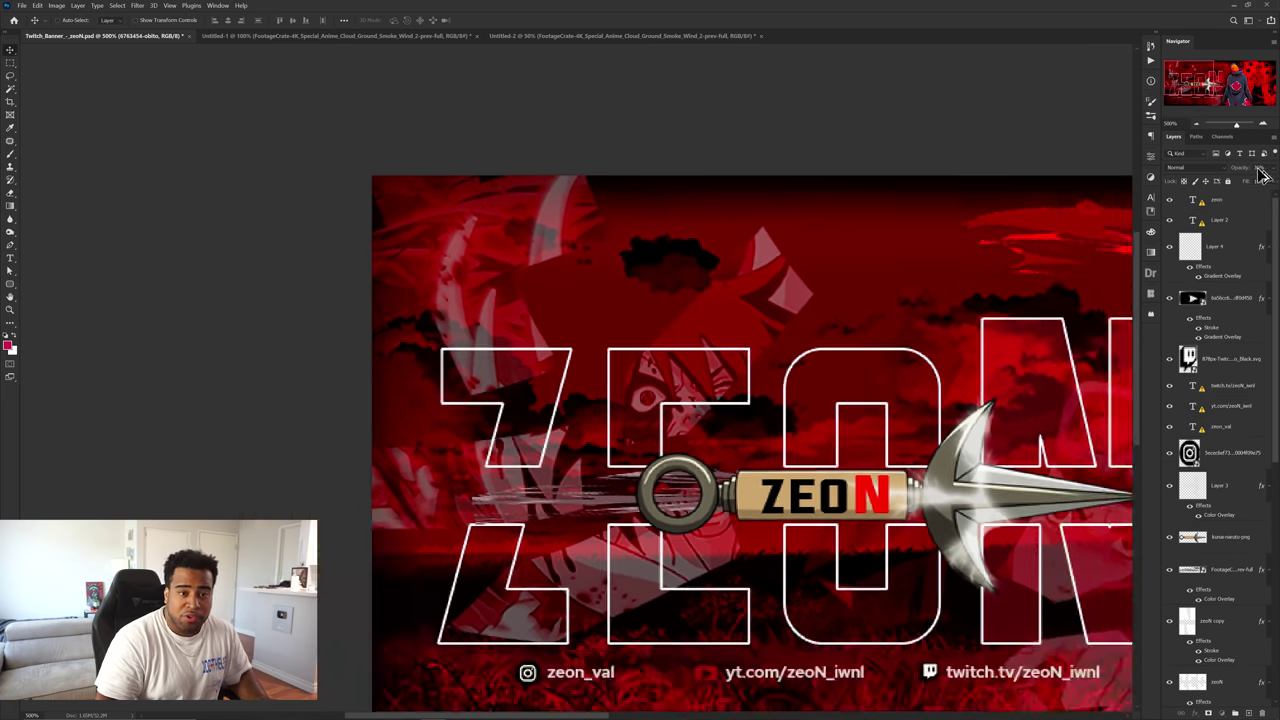
key("ctrl+0")
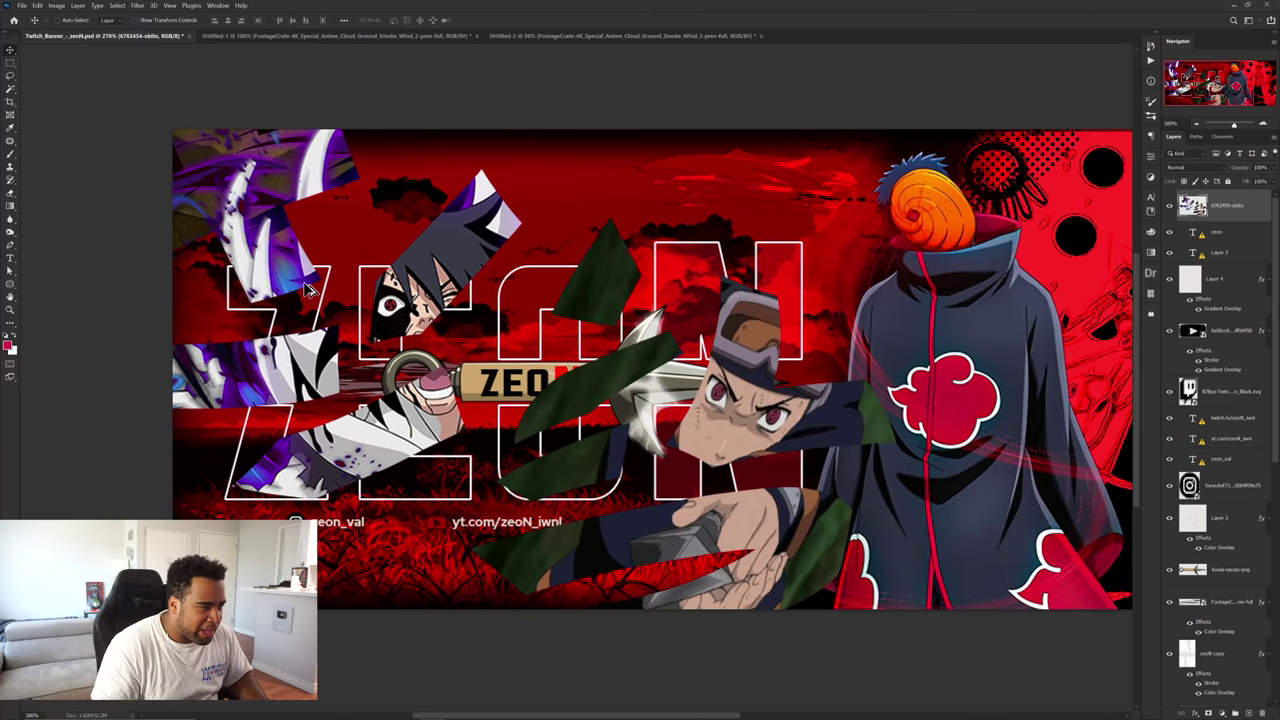
- Examine the glyph-shaped anime image cutouts of the 6763454-obito layer across the old Twitch banner
scroll(370, 307, "up", 4)
scroll(367, 297, "down", 4)
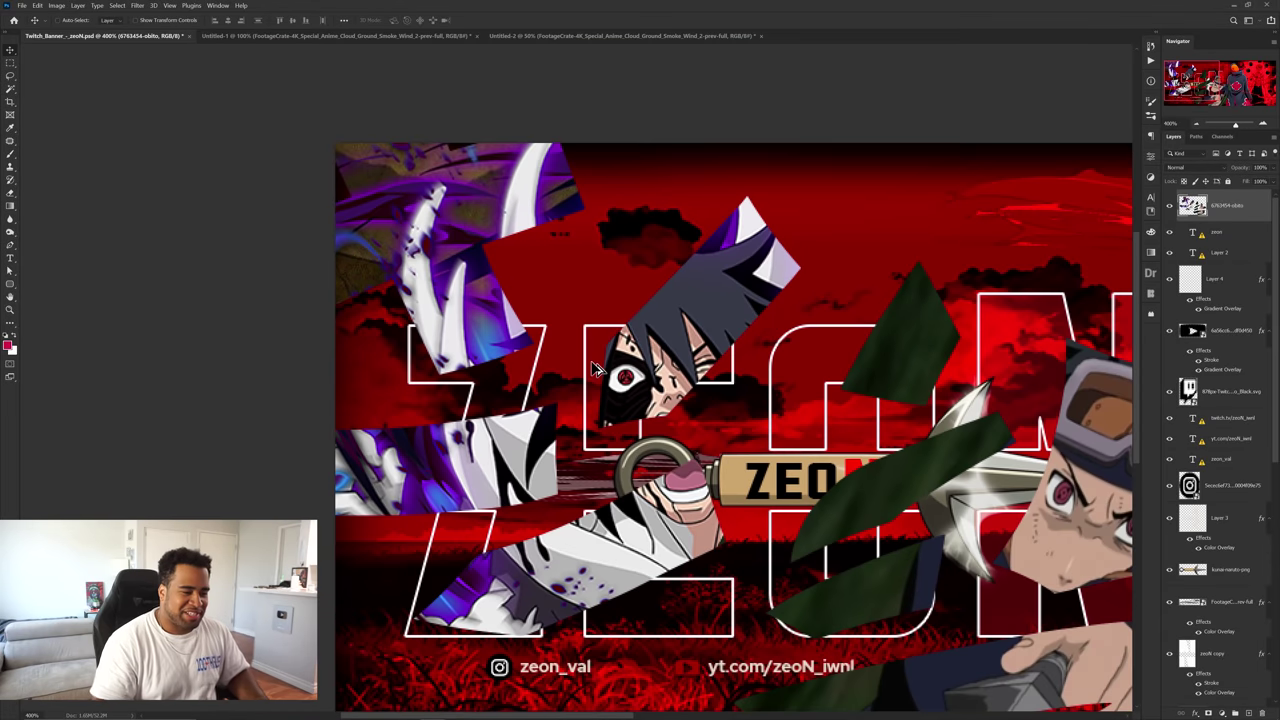
left_click_drag(815, 407, 519, 373)
left_click_drag(700, 374, 640, 346)
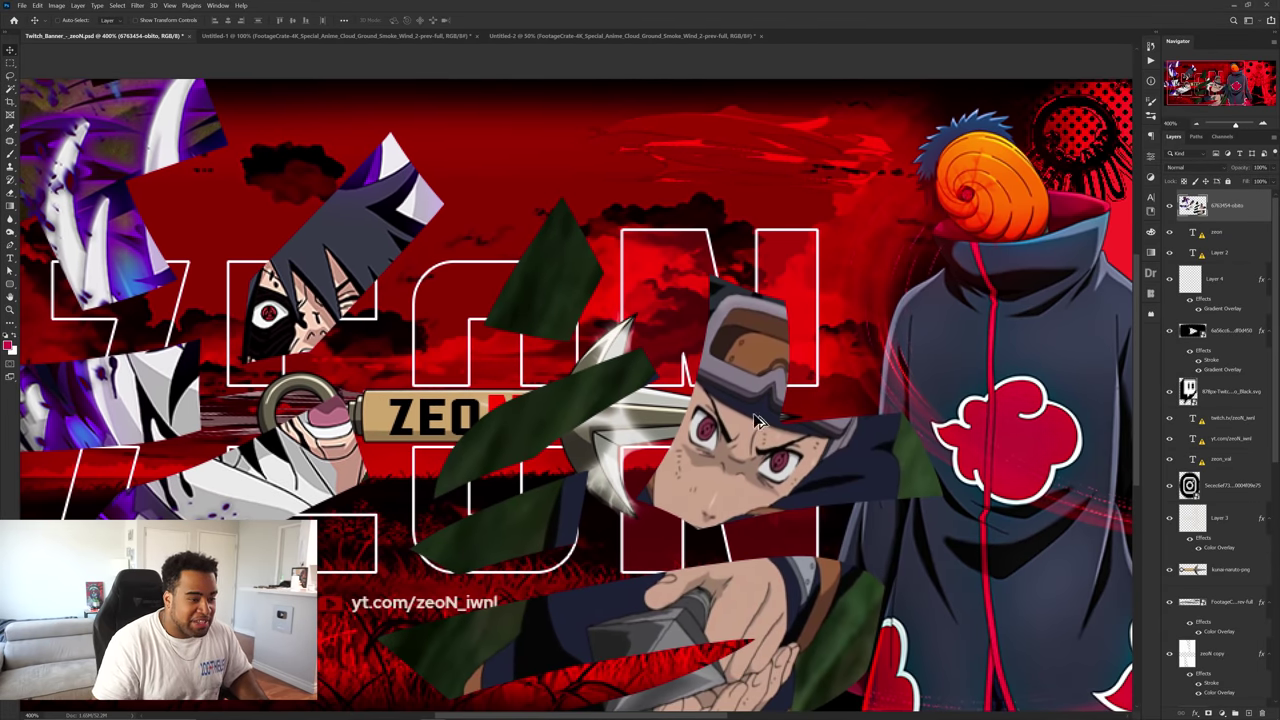
scroll(757, 421, "up", 5)
scroll(680, 430, "down", 2)
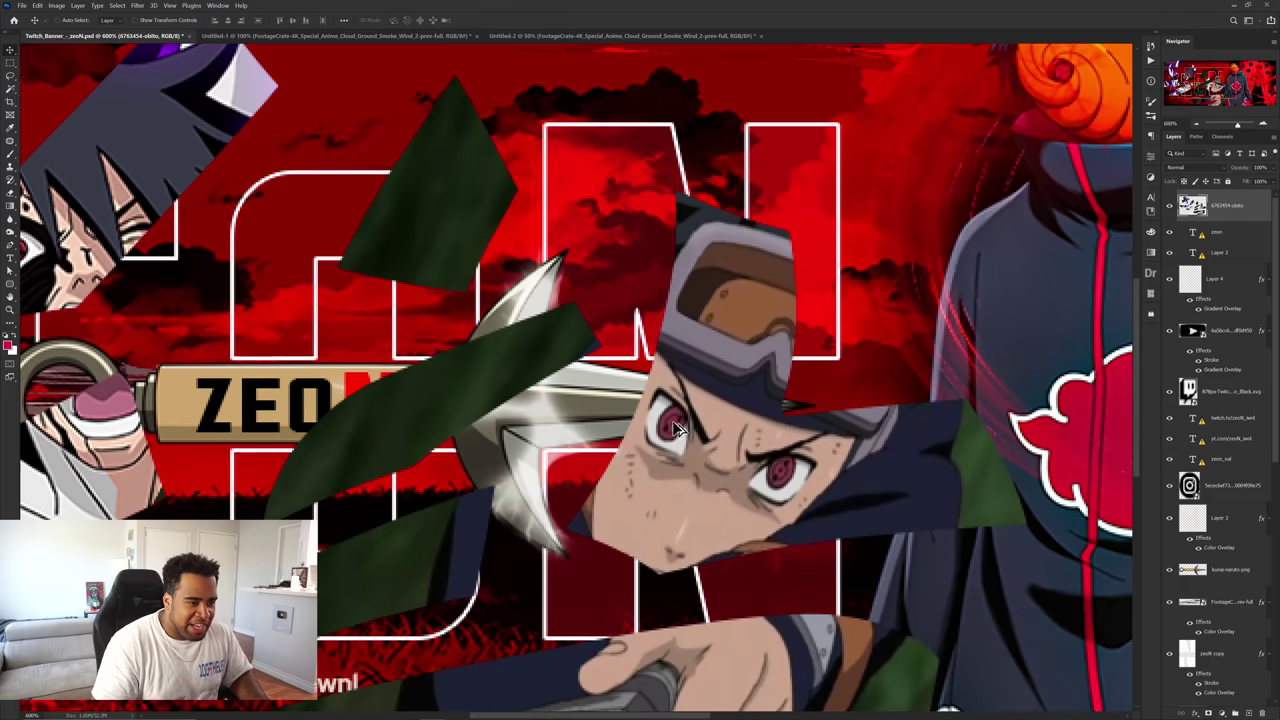
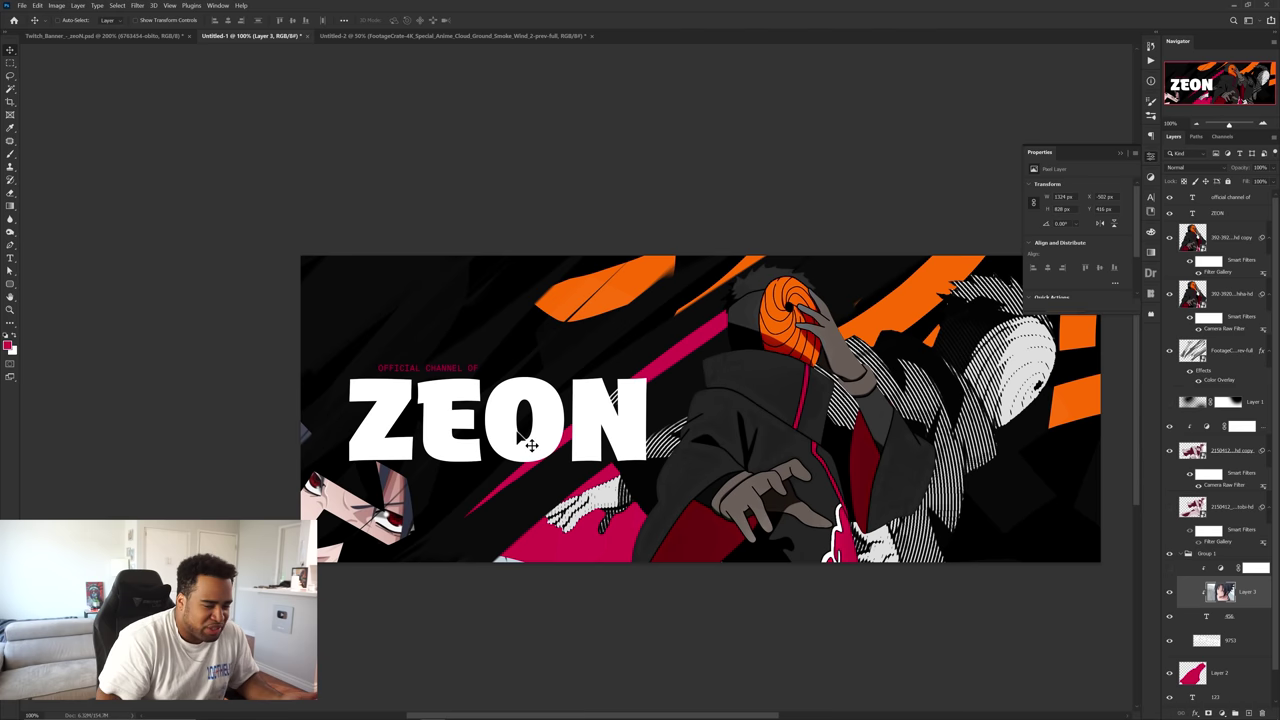
- Show the gradient map above the Layer 3 anime image in Group 1 and open its gradient for editing
left_click(1169, 568)
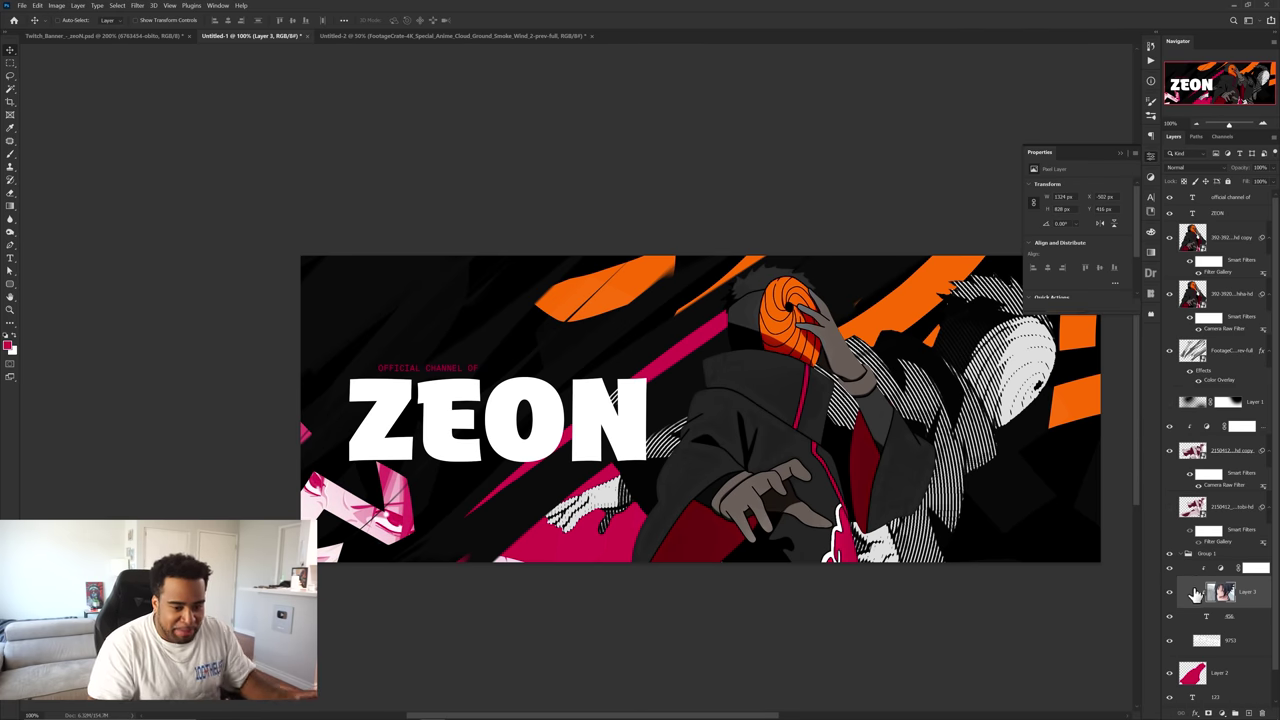
left_click(1222, 572)
left_click(1074, 189)
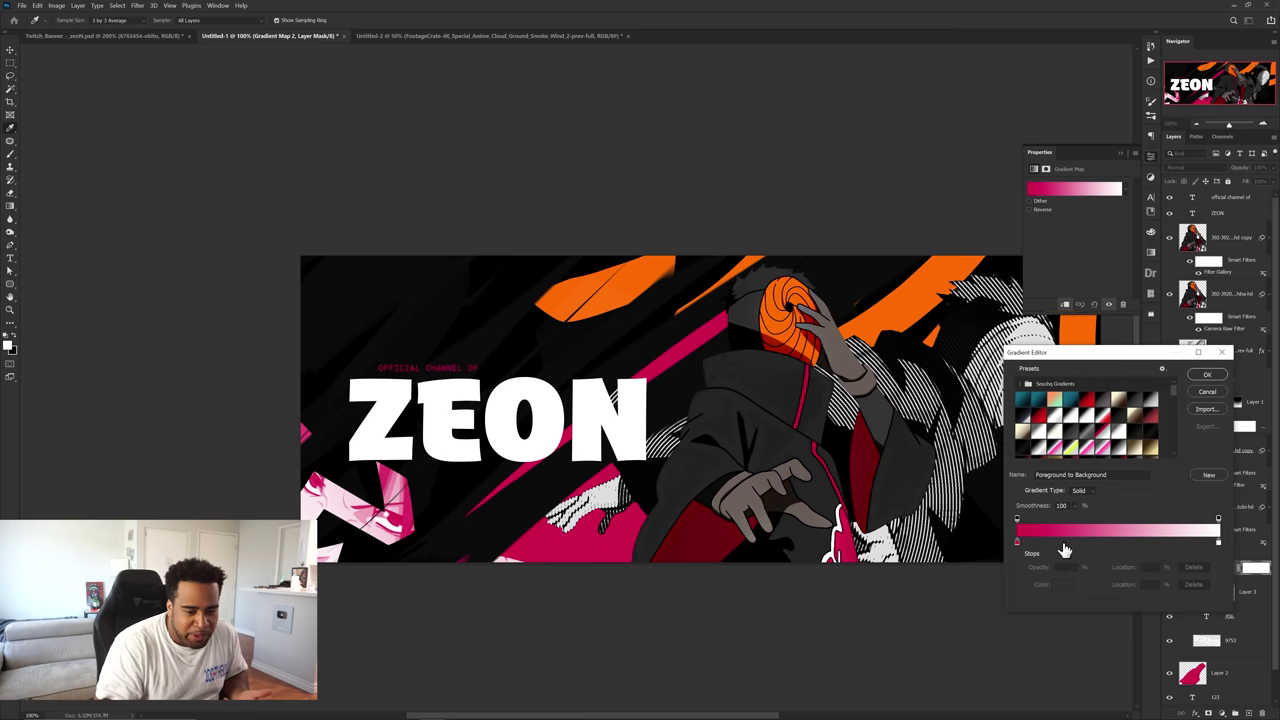
- Try a white color stop at 70% in the crimson-to-white gradient map, and undo it
left_click(1217, 543)
left_click_drag(1217, 543, 1157, 545)
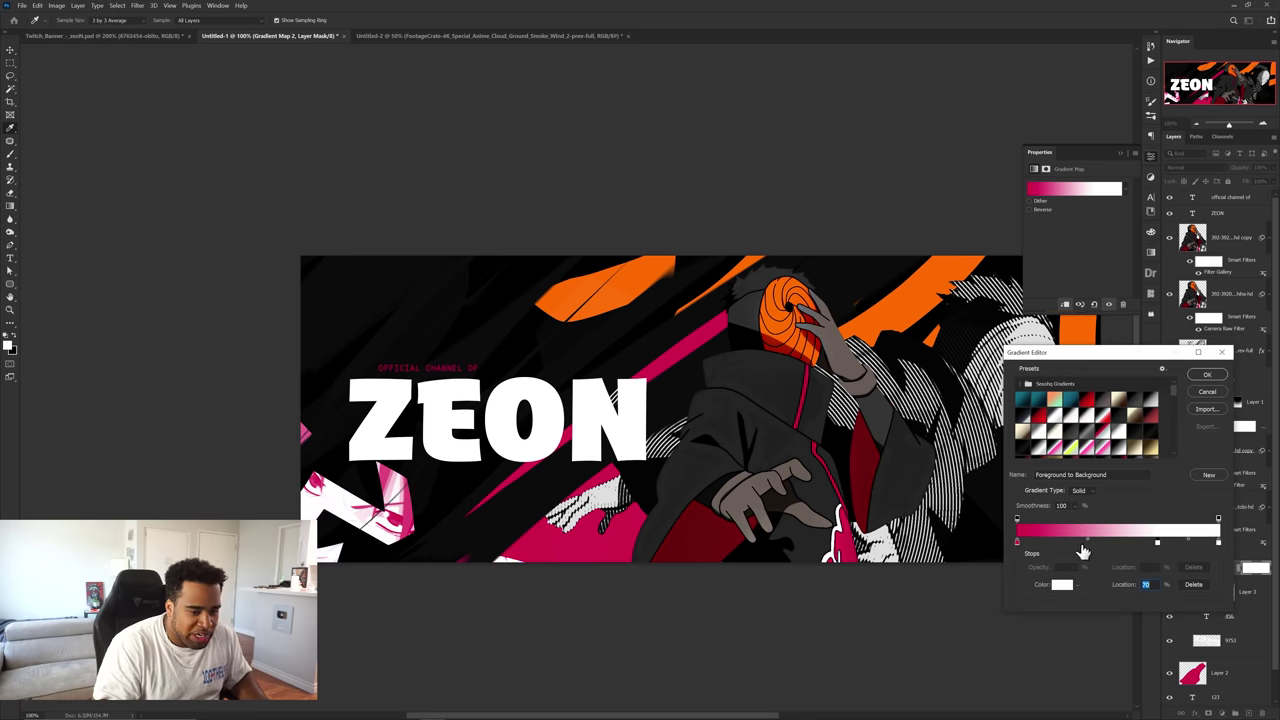
key("ctrl+z")
key("ctrl+z")
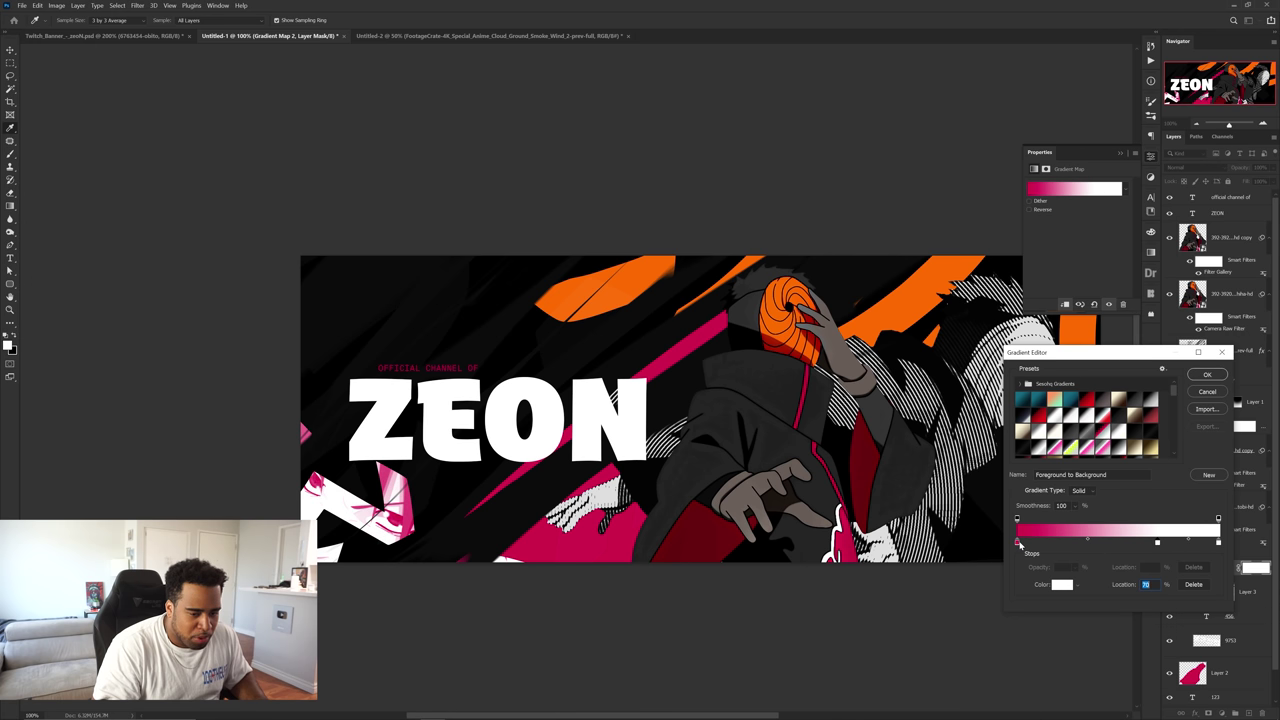
key("ctrl+z")
key("ctrl+z")
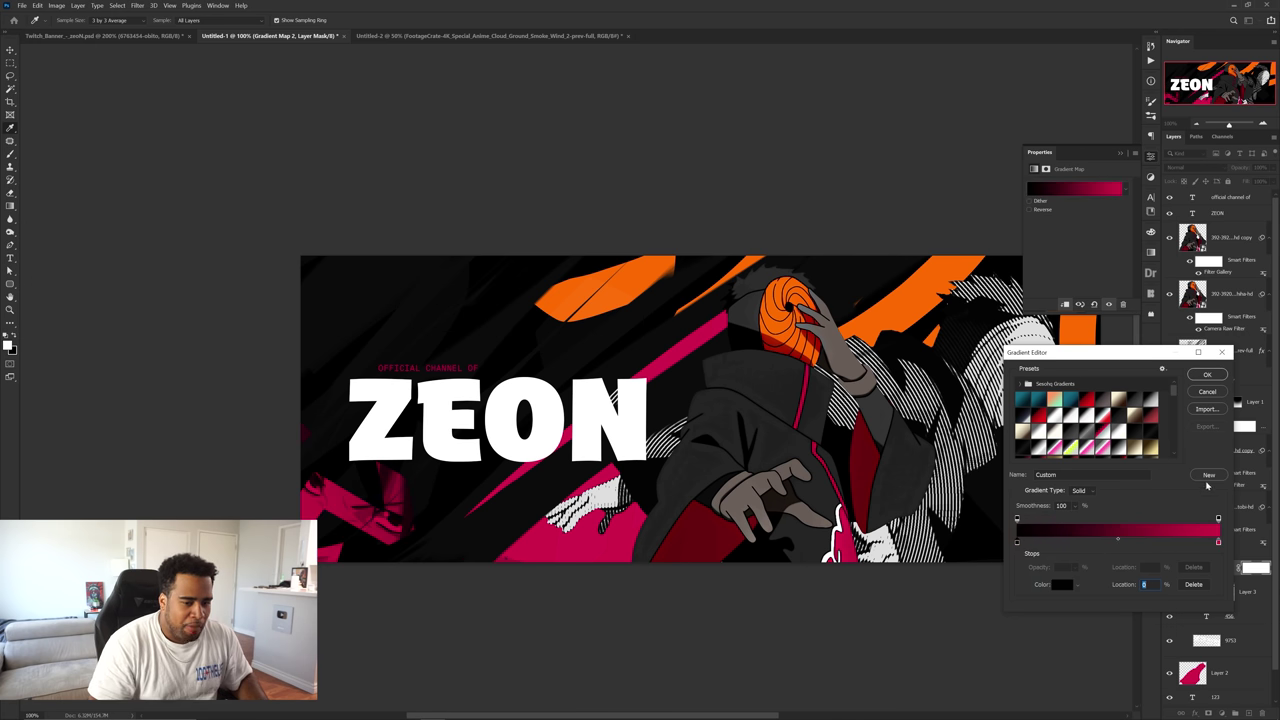
- Save the black-to-crimson gradient as a preset, and make the gradient run from crimson to white
left_click(1206, 480)
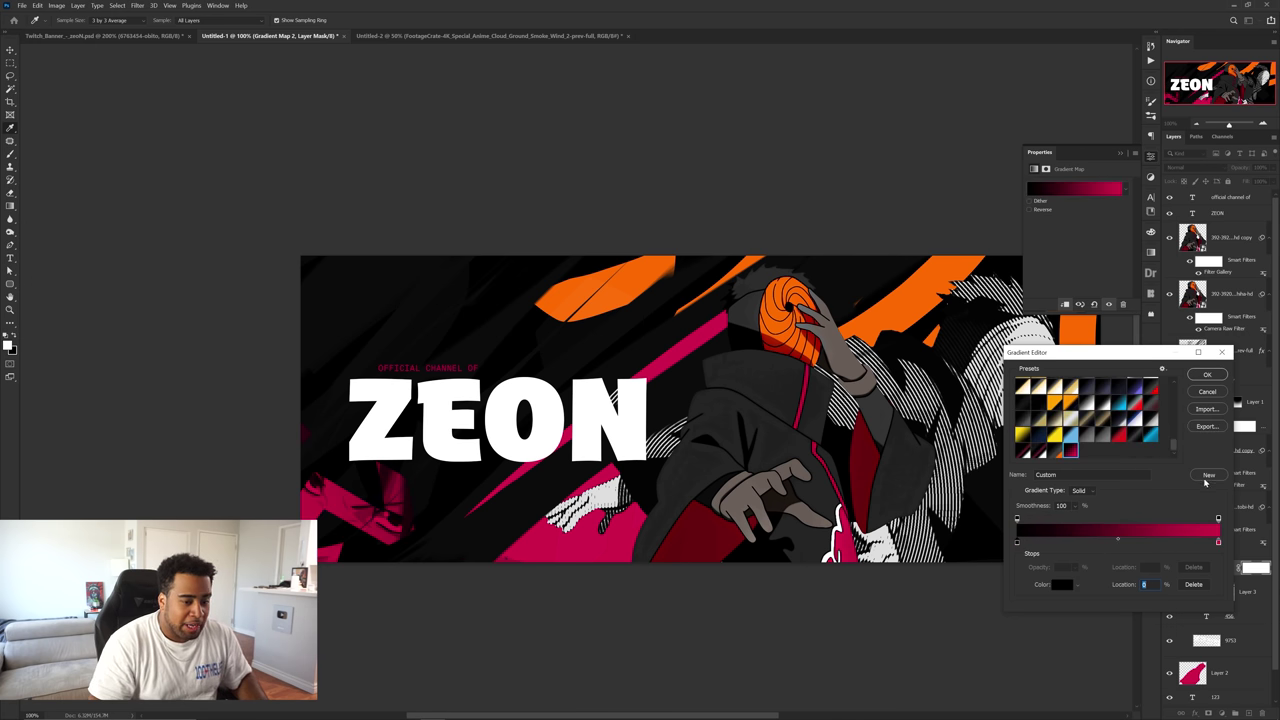
mouse_move(1017, 543)
left_mouse_down()
mouse_move(1192, 544)
mouse_move(1017, 543)
left_mouse_up()
left_click_drag(1192, 543, 1076, 541)
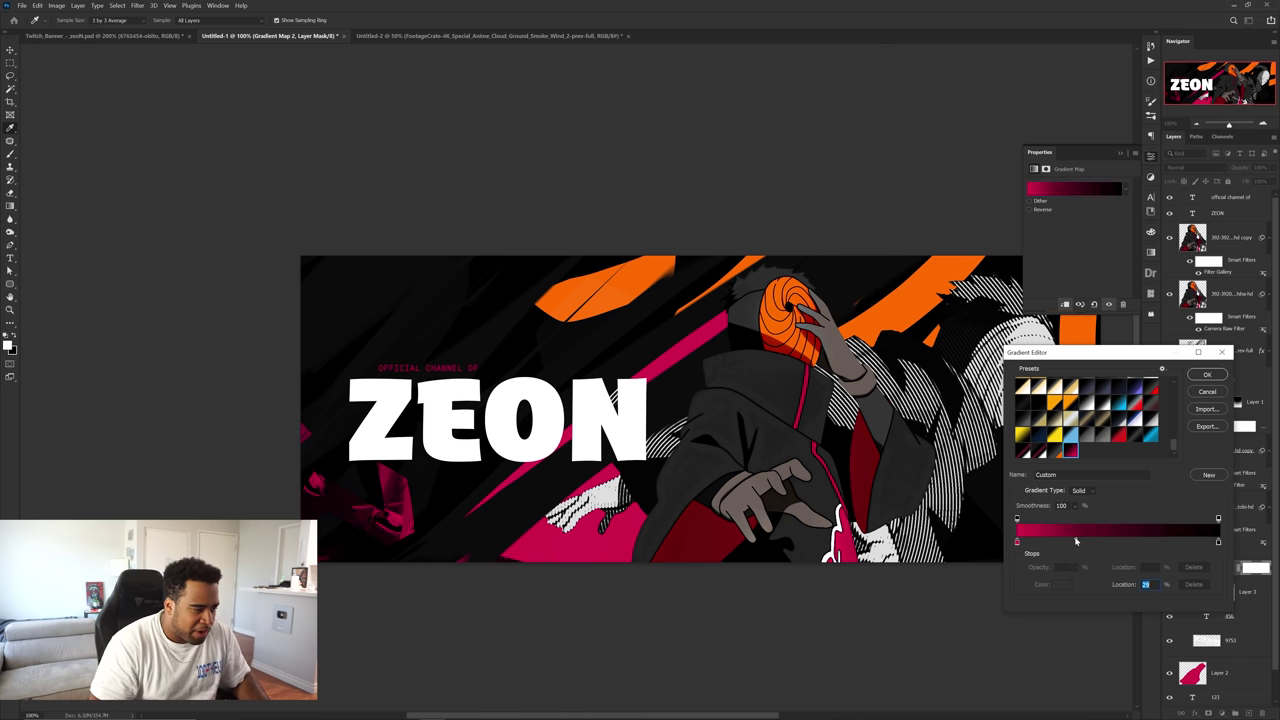
double_click(1219, 543)
left_click(898, 514)
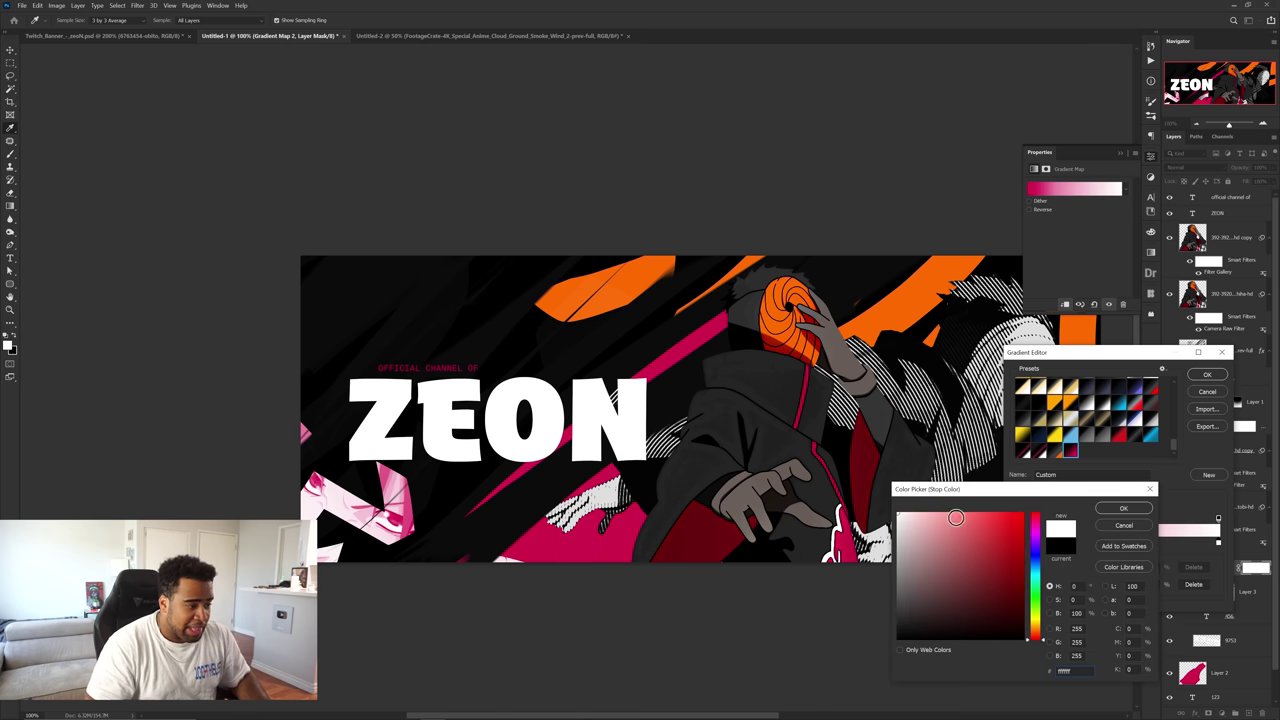
left_click(1100, 509)
- Place a crimson color stop at 61% in the gradient and accept the gradient map
left_click_drag(1076, 541, 1156, 547)
left_click(1018, 543)
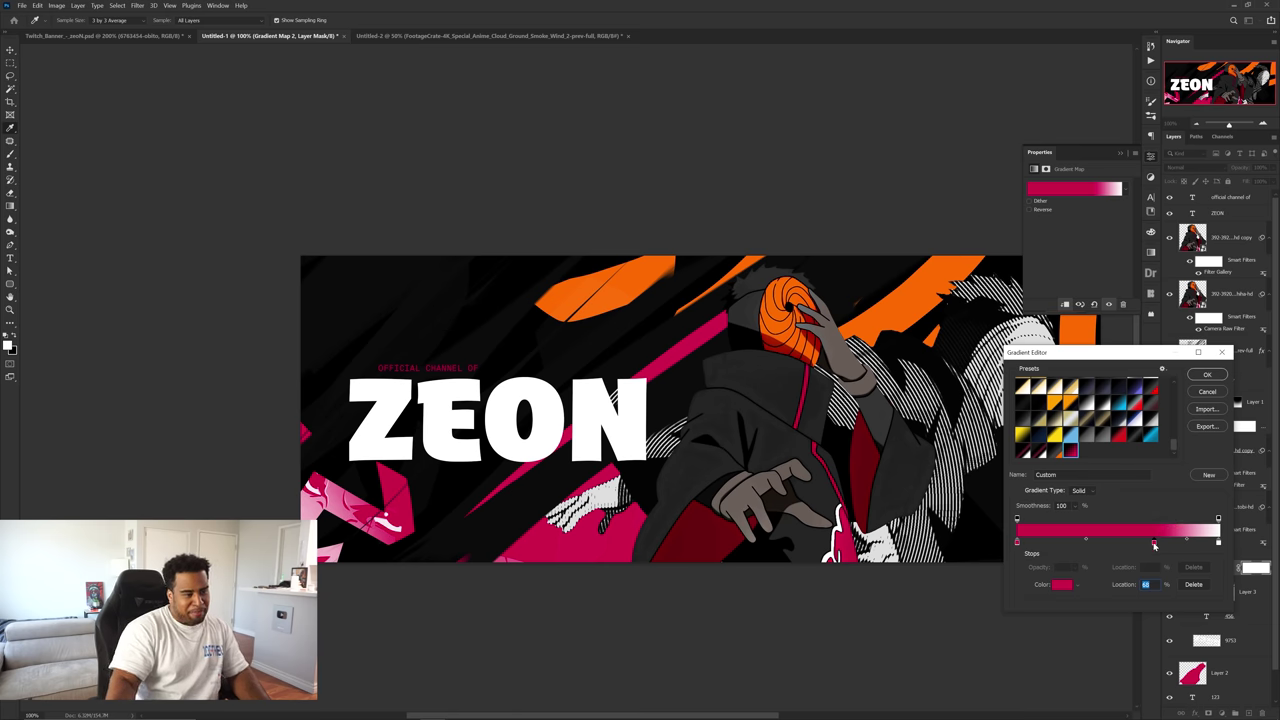
left_click_drag(1155, 546, 1147, 547)
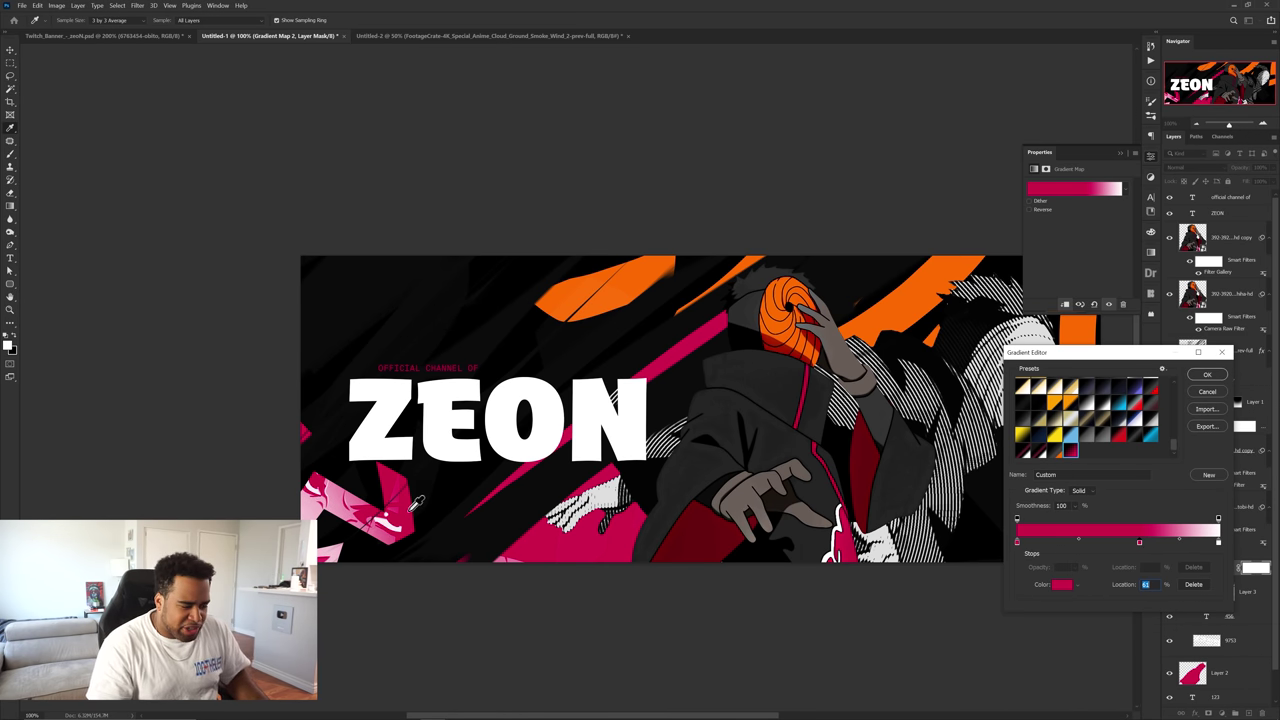
left_click(1205, 374)
- Apply the Halftone Pattern filter with a dot pattern of size 2 directly to the Layer 3 image
scroll(305, 514, "up", 2)
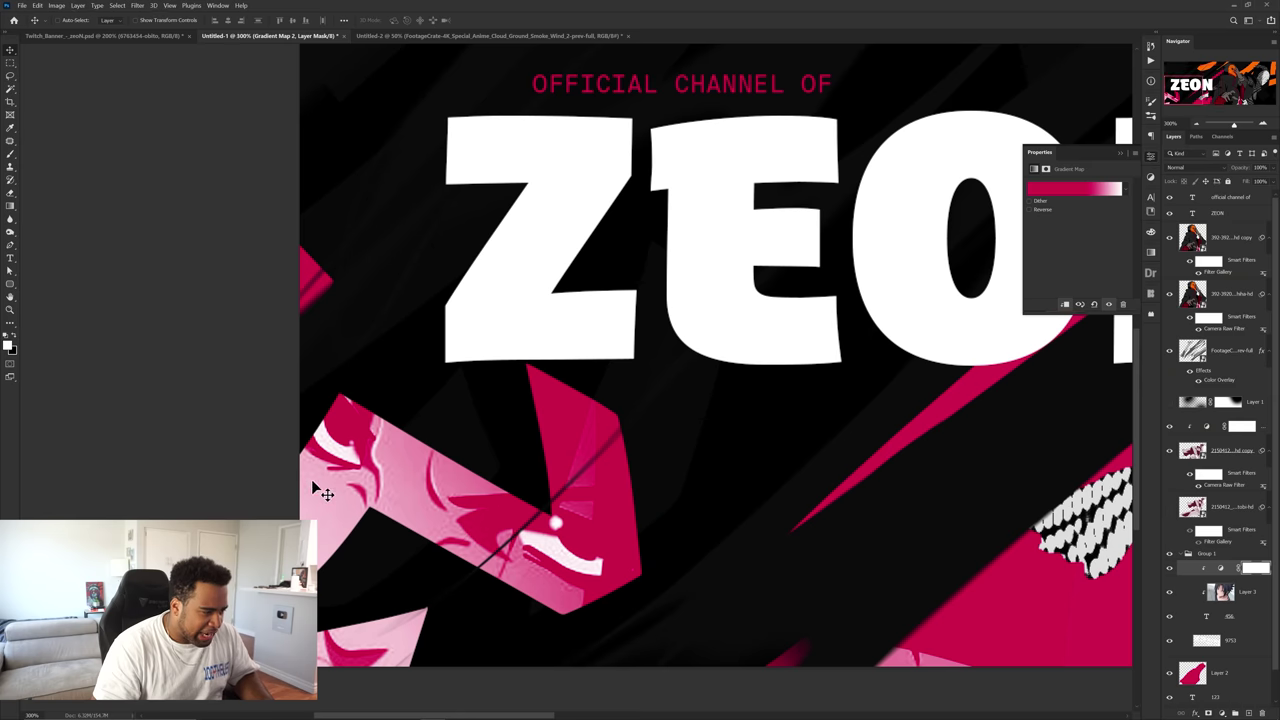
scroll(372, 495, "down", 3)
left_click_drag(372, 495, 613, 478)
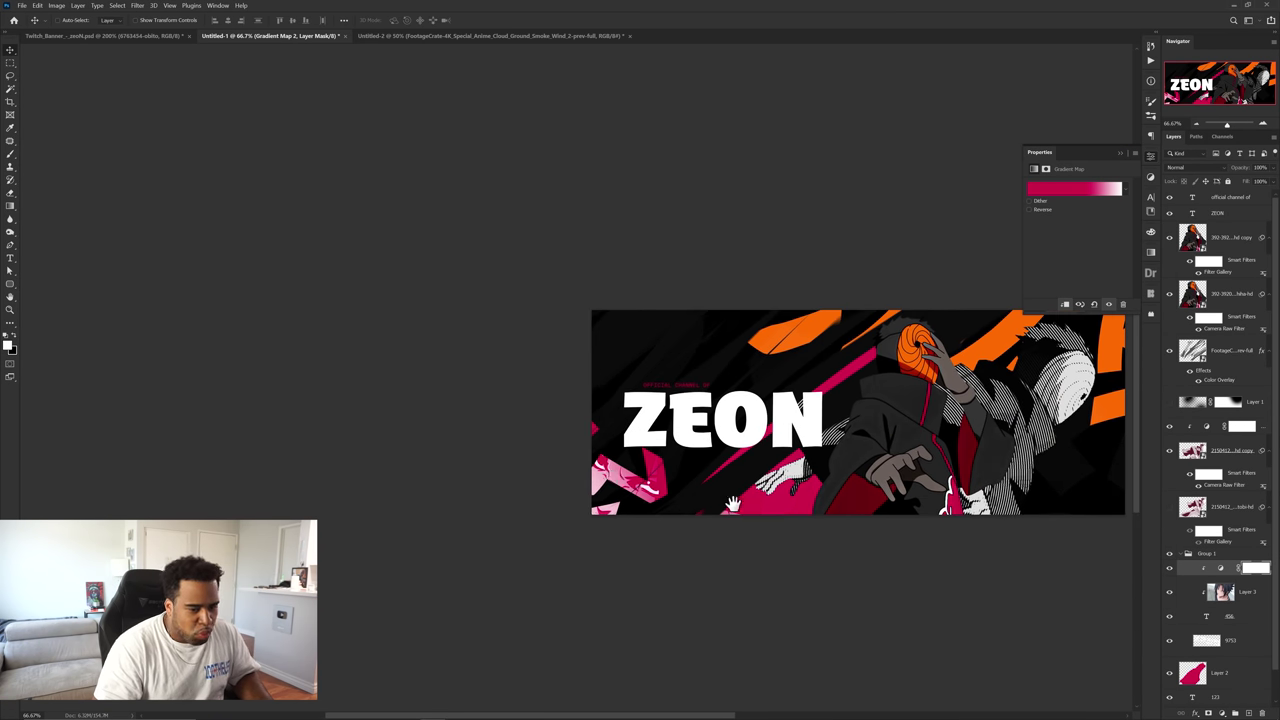
left_click(1247, 594)
left_click(137, 5)
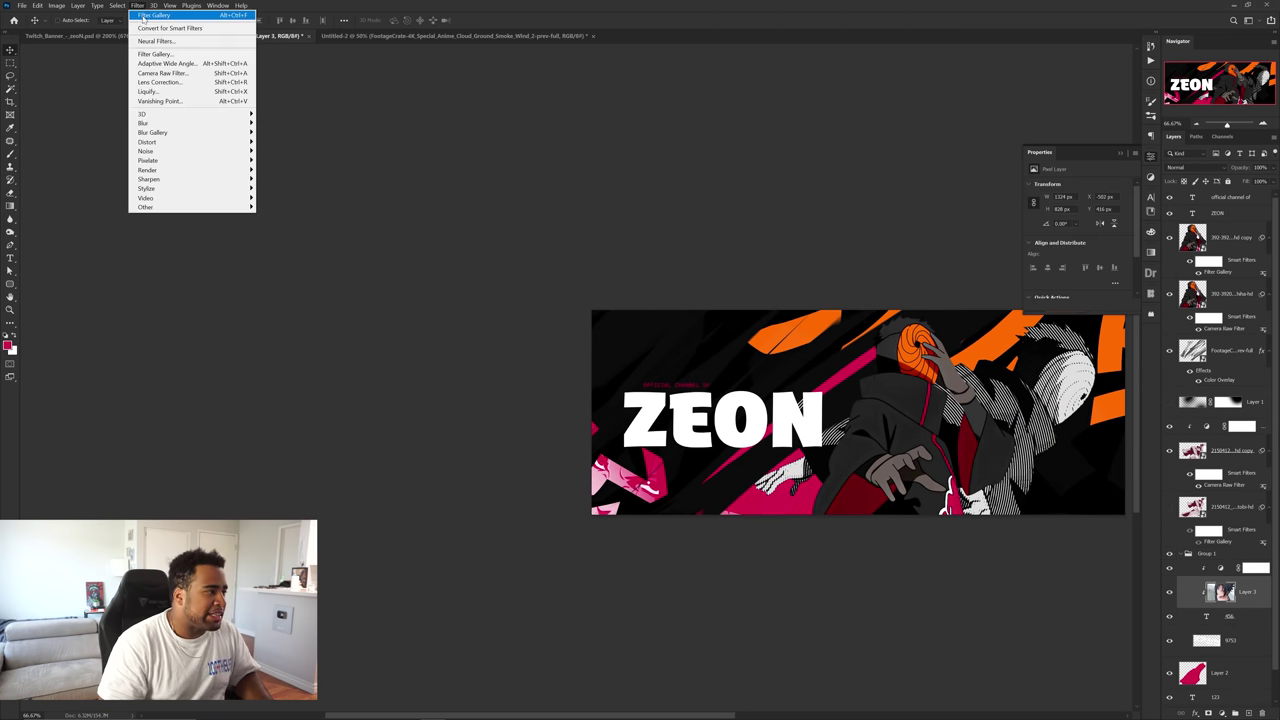
left_click(780, 303)
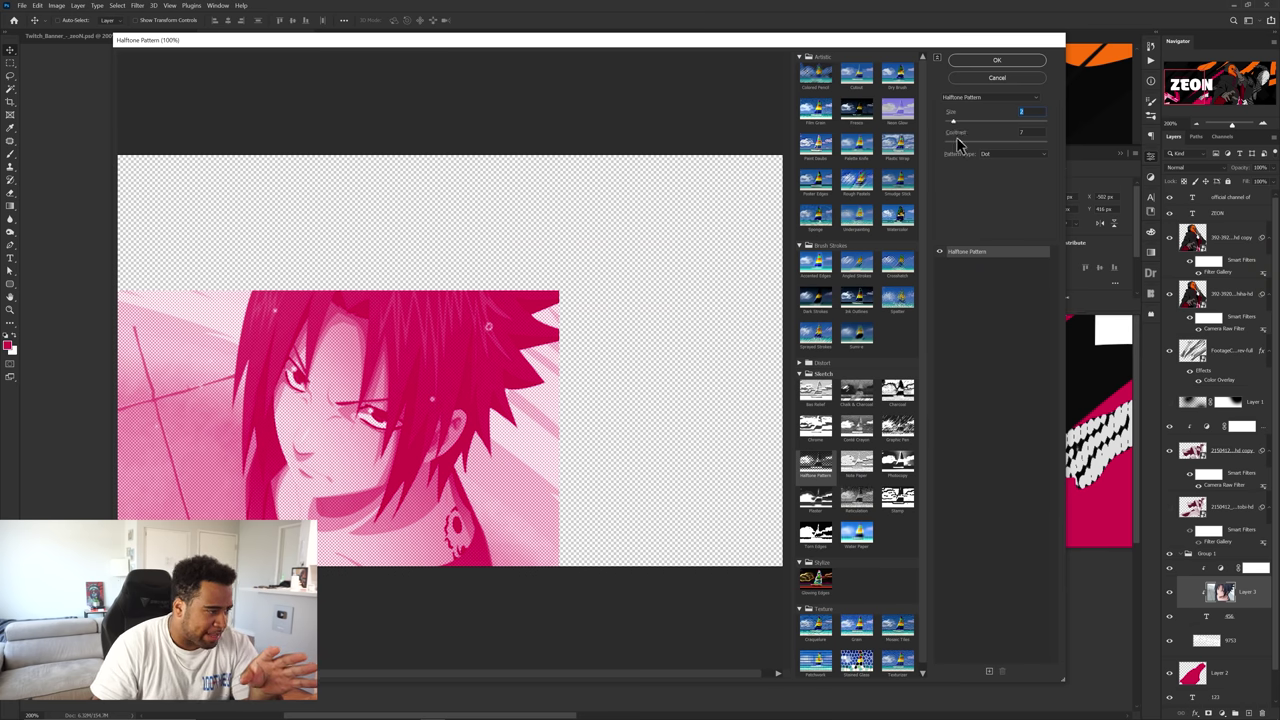
left_click_drag(957, 141, 957, 141)
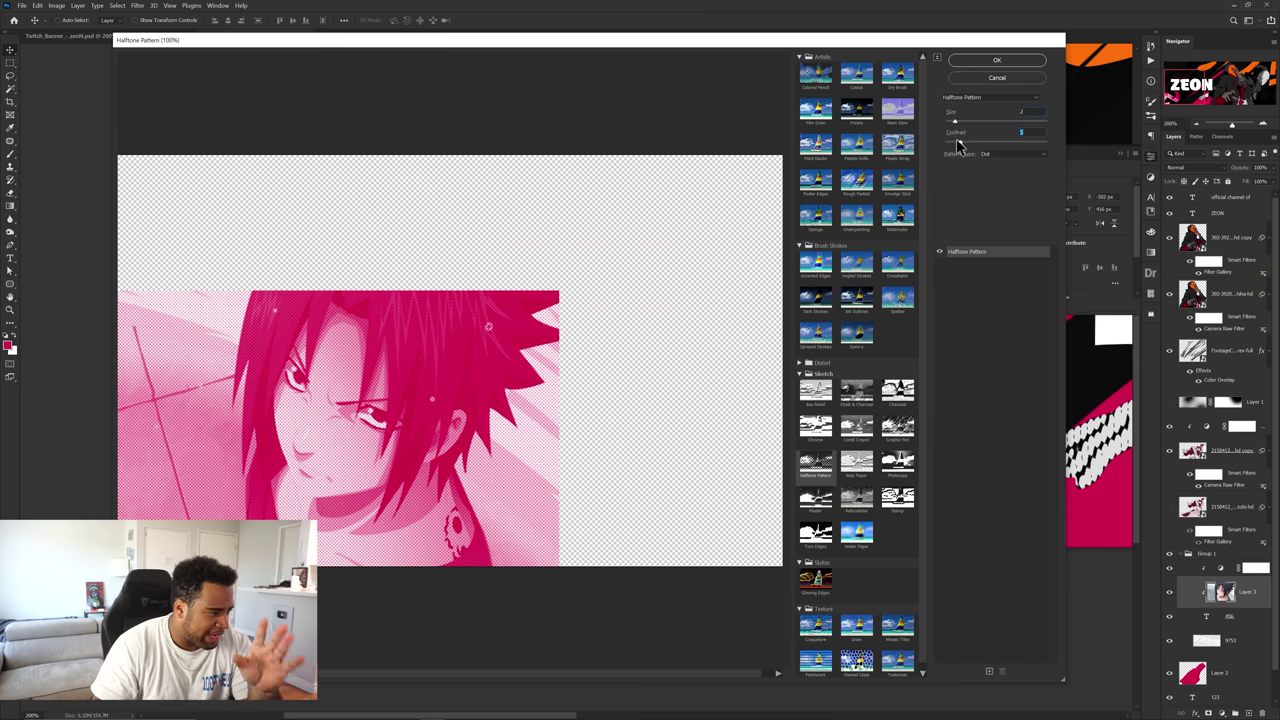
left_click(997, 60)
scroll(690, 460, "down", 1)
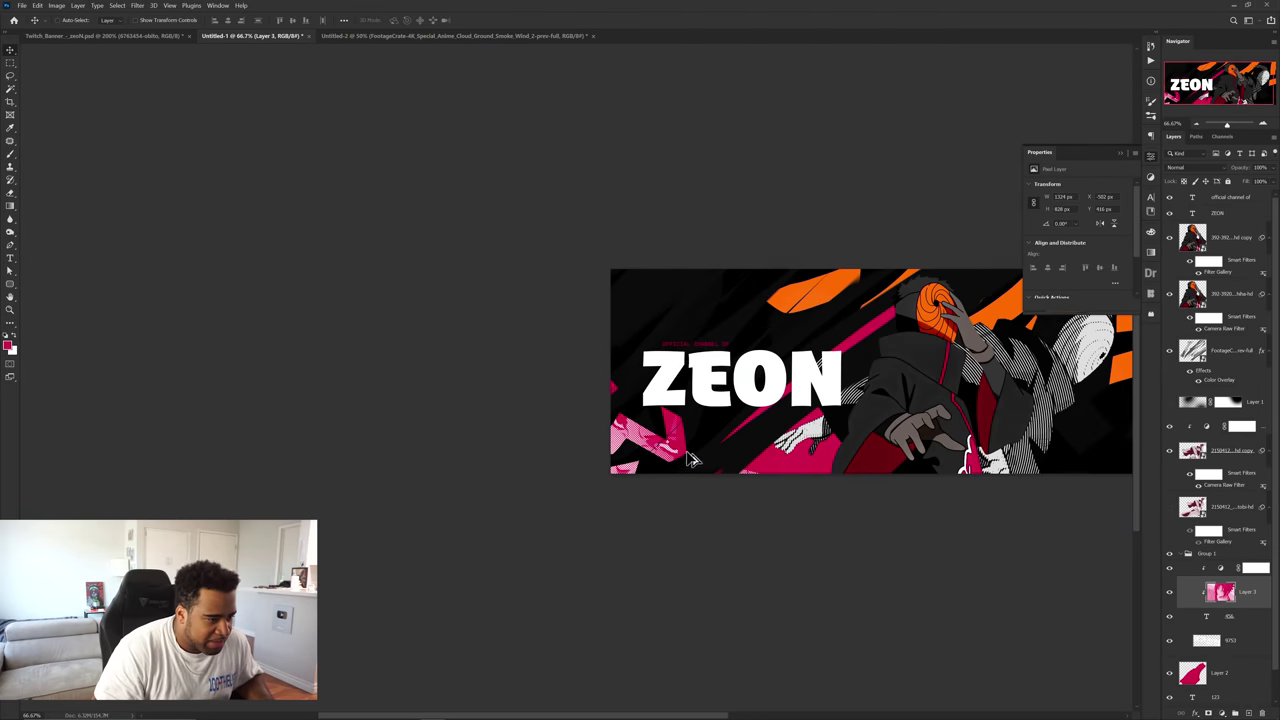
scroll(690, 460, "up", 3)
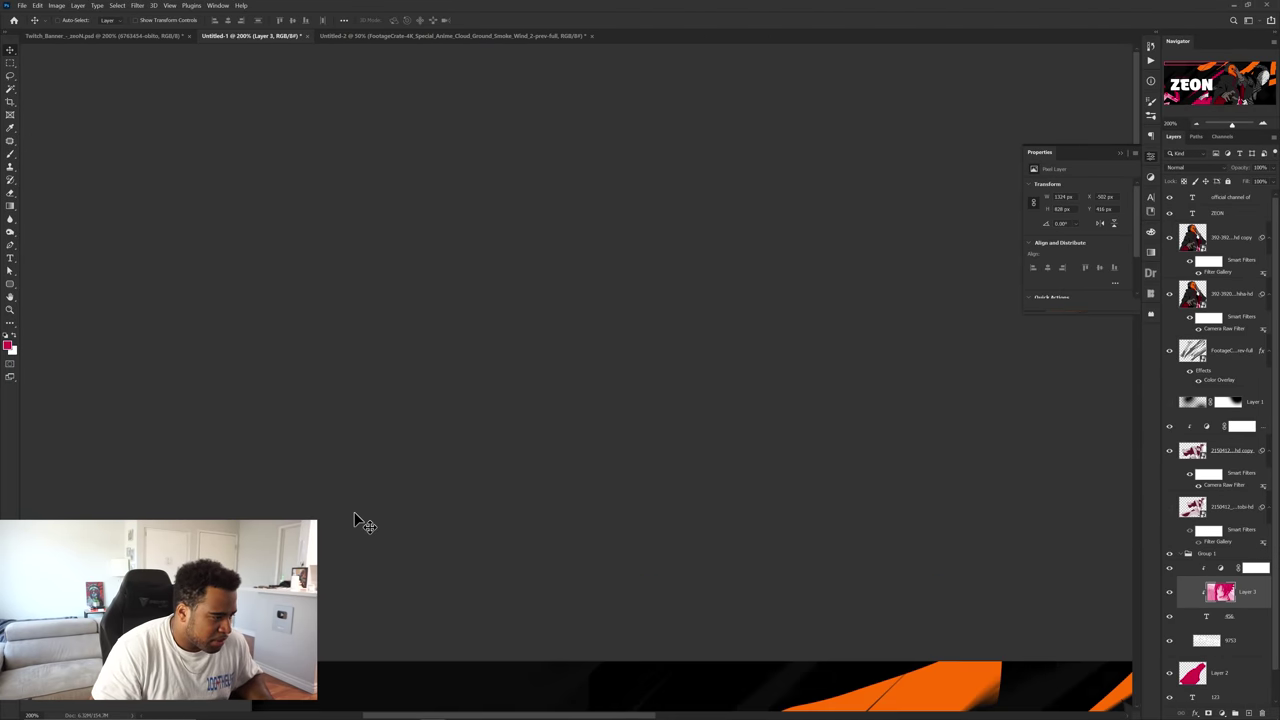
scroll(463, 463, "down", 2)
- Convert Layer 3 to a Smart Object and apply the Filter Gallery halftone as a smart filter
right_click(1237, 596)
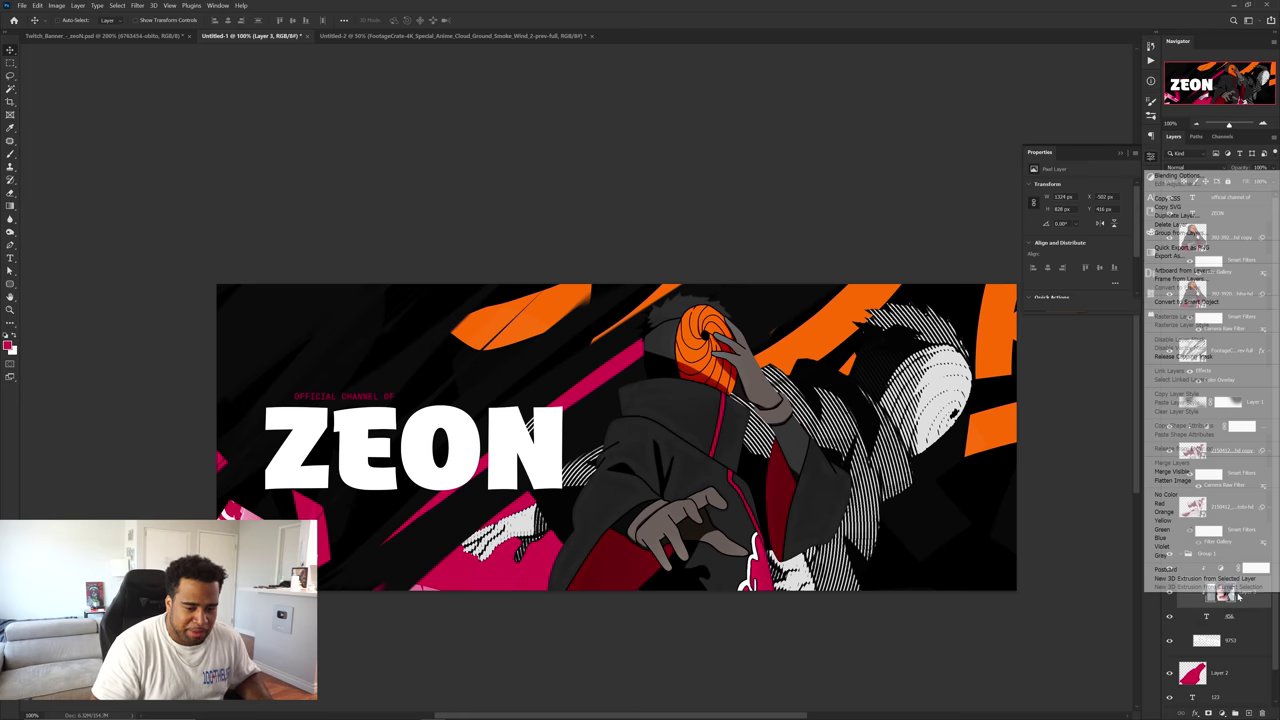
left_click(1185, 300)
left_click(137, 5)
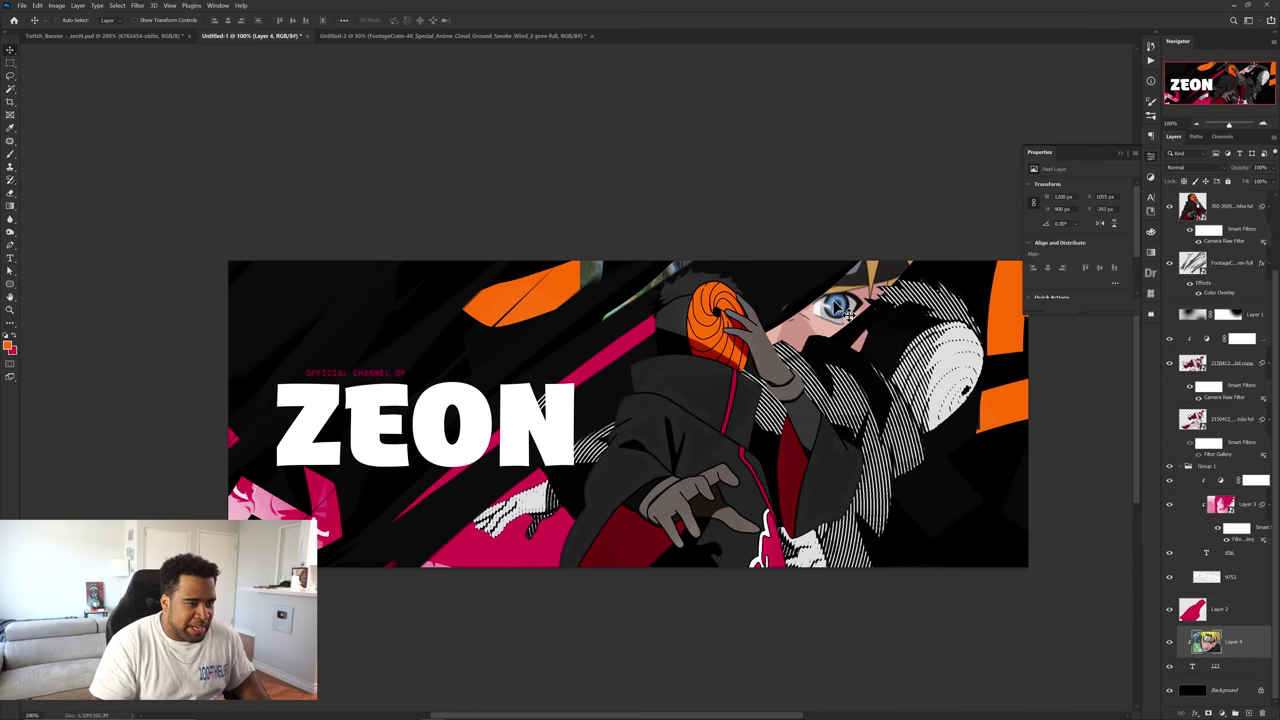
- Add a layer mask to Layer 4 and paint black to hide its image over the orange shapes left of Tobi's head
left_click(1218, 712)
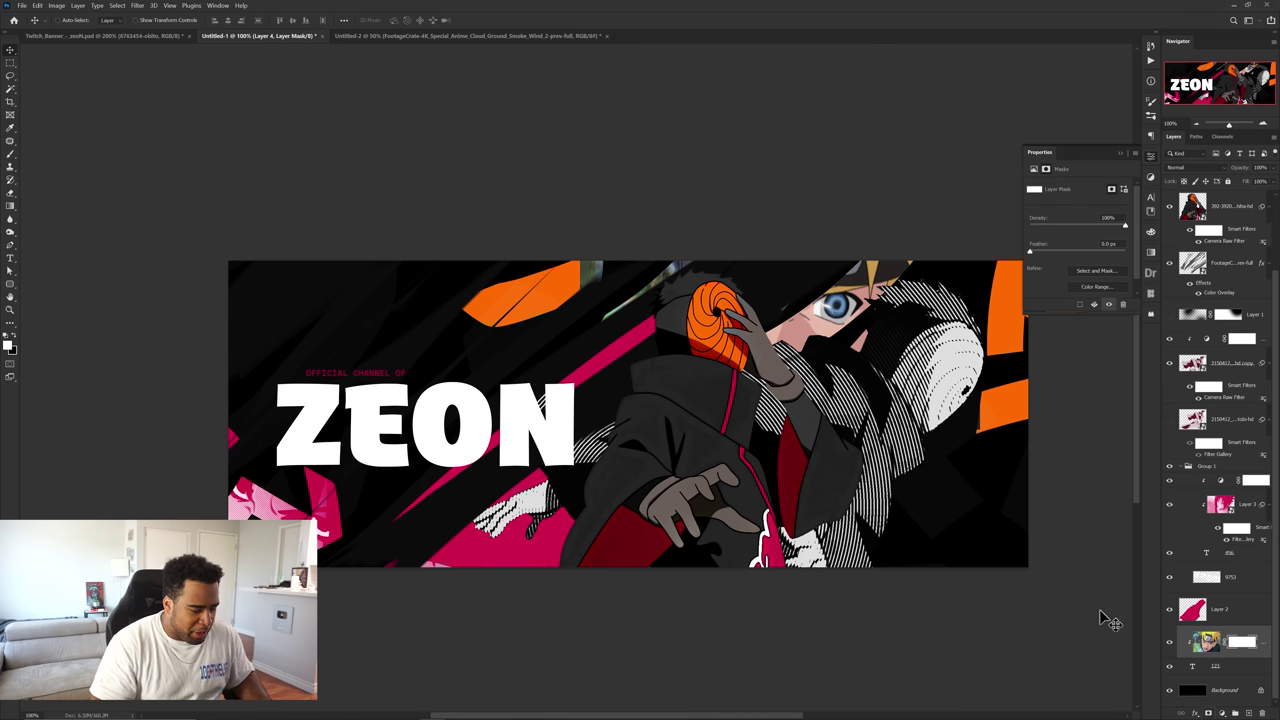
key("b")
scroll(677, 300, "up", 2)
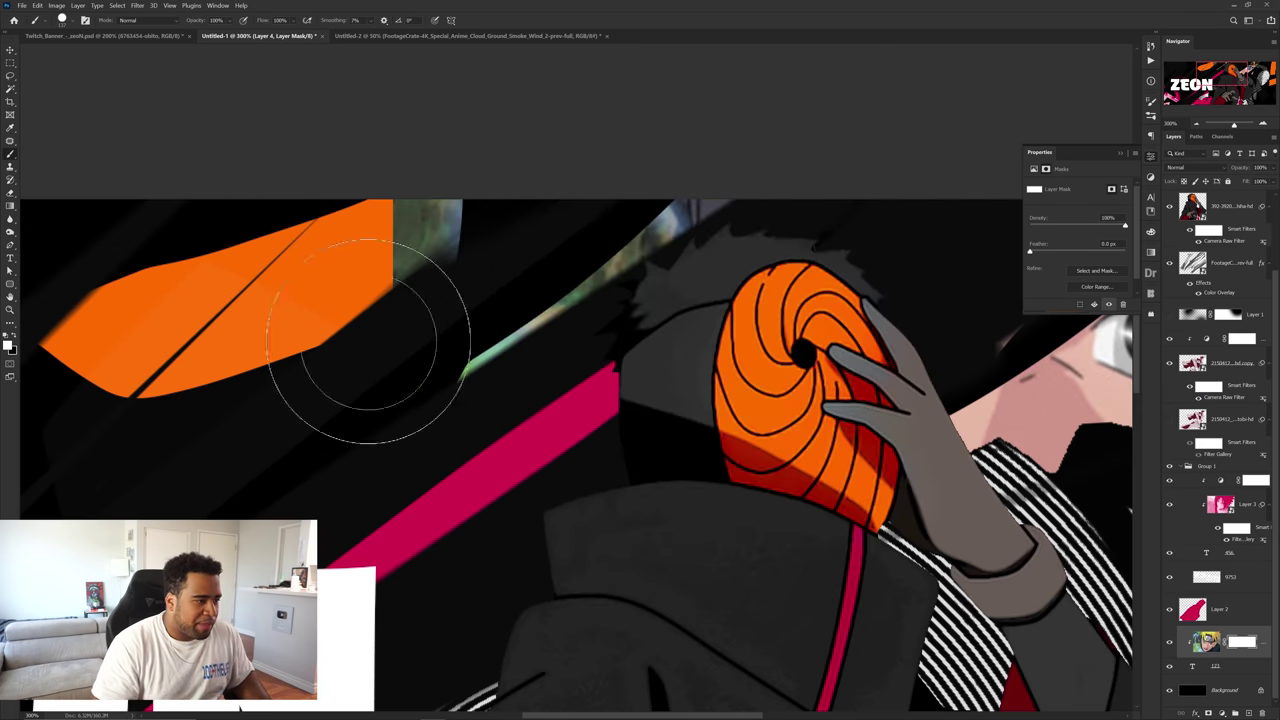
key("x")
left_click_drag(500, 170, 255, 335)
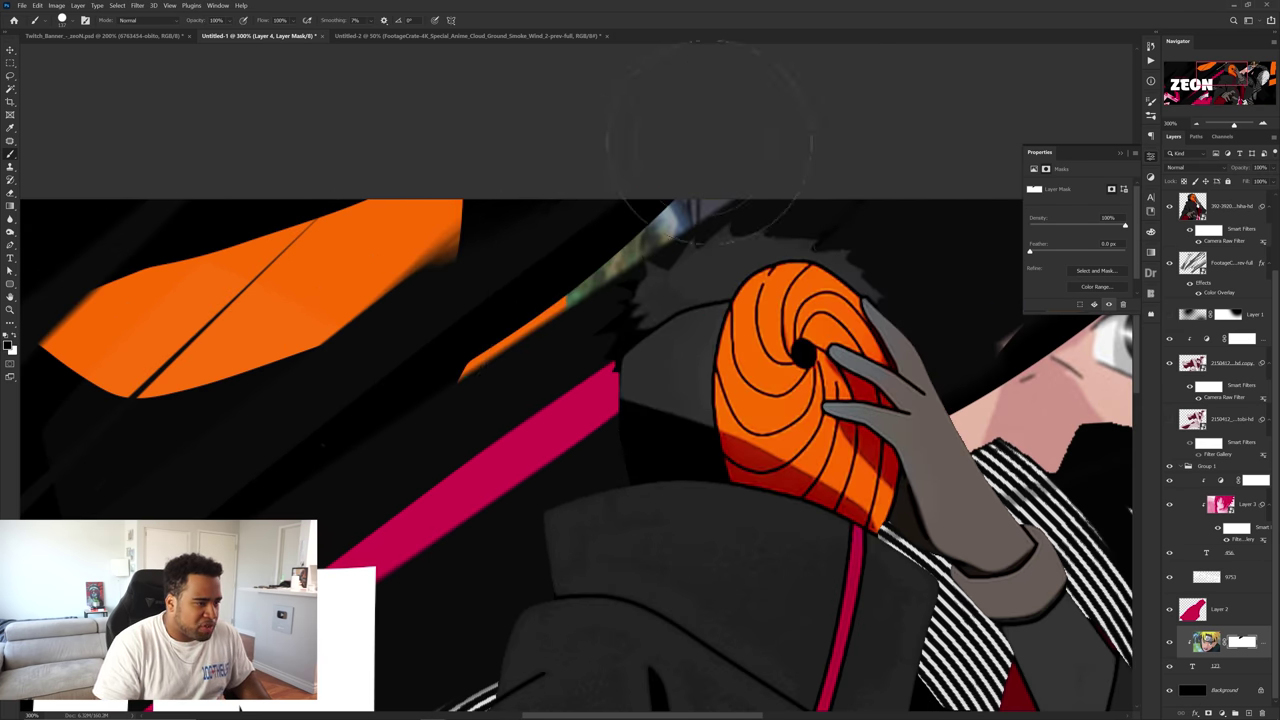
scroll(440, 340, "down", 2)
mouse_move(885, 296)
left_mouse_down()
mouse_move(817, 512)
mouse_move(910, 294)
left_mouse_up()
left_click_drag(534, 456, 841, 363)
- Add a layer mask to Layer 3 and paint black to hide its image along the banner's lower-left edge and over the crimson band
key("v")
left_click(411, 448)
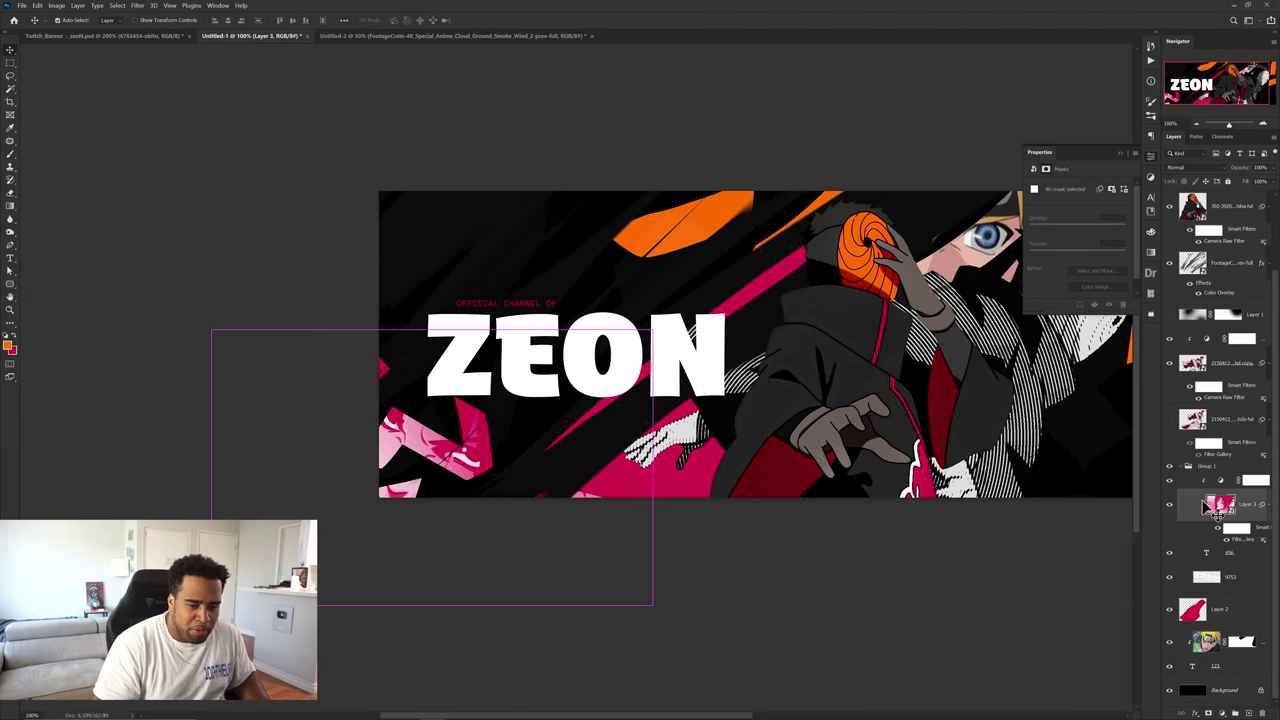
left_click(1208, 712)
key("b")
key("d")
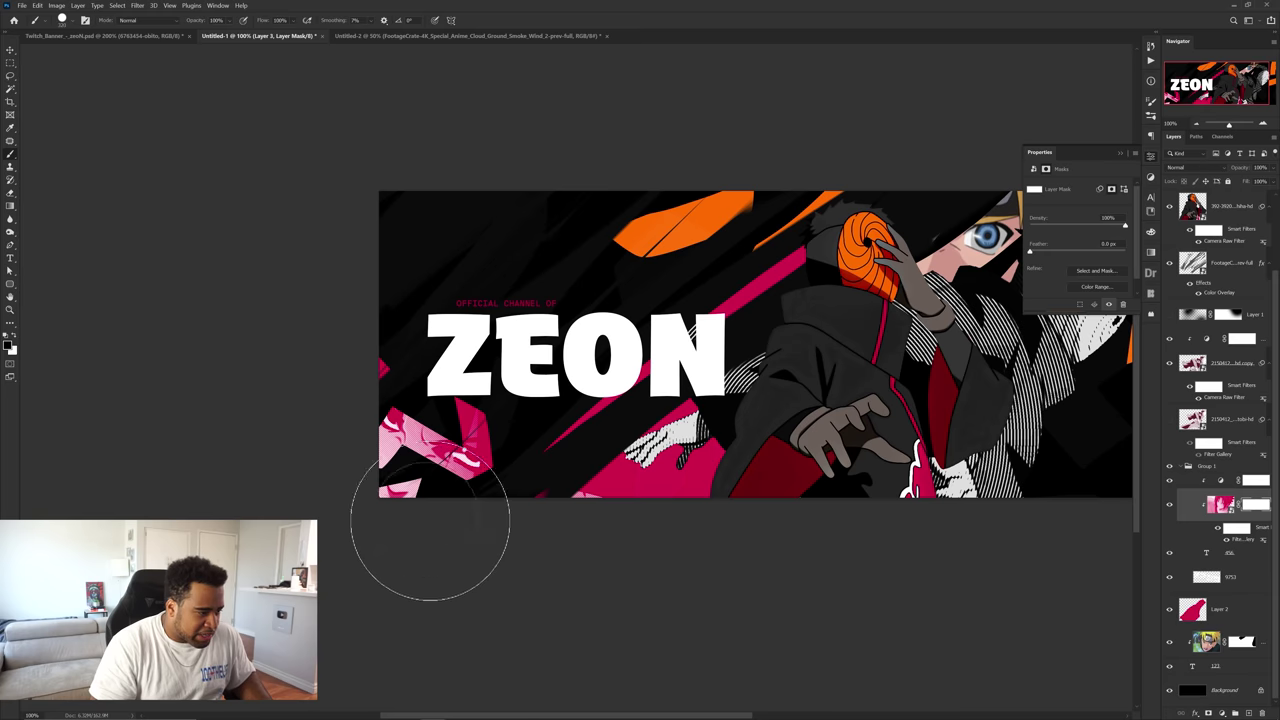
mouse_move(632, 537)
left_mouse_down()
mouse_move(406, 506)
mouse_move(363, 529)
left_mouse_up()
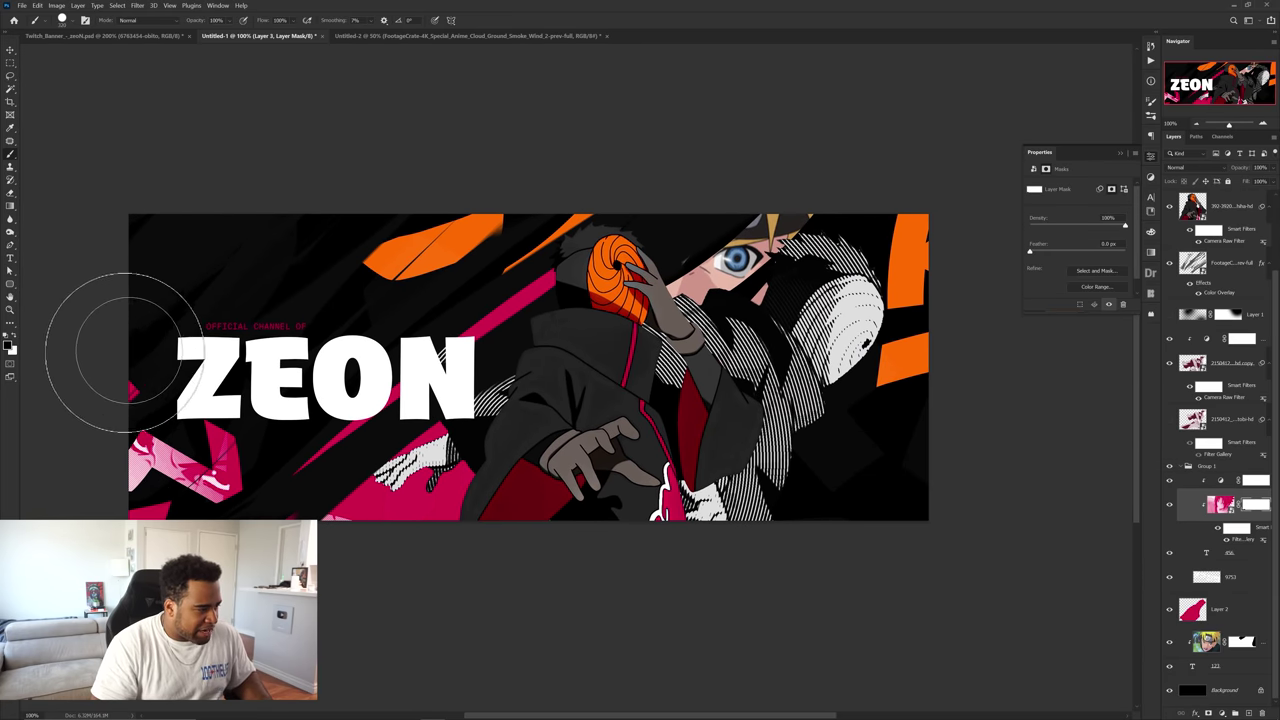
key("v")
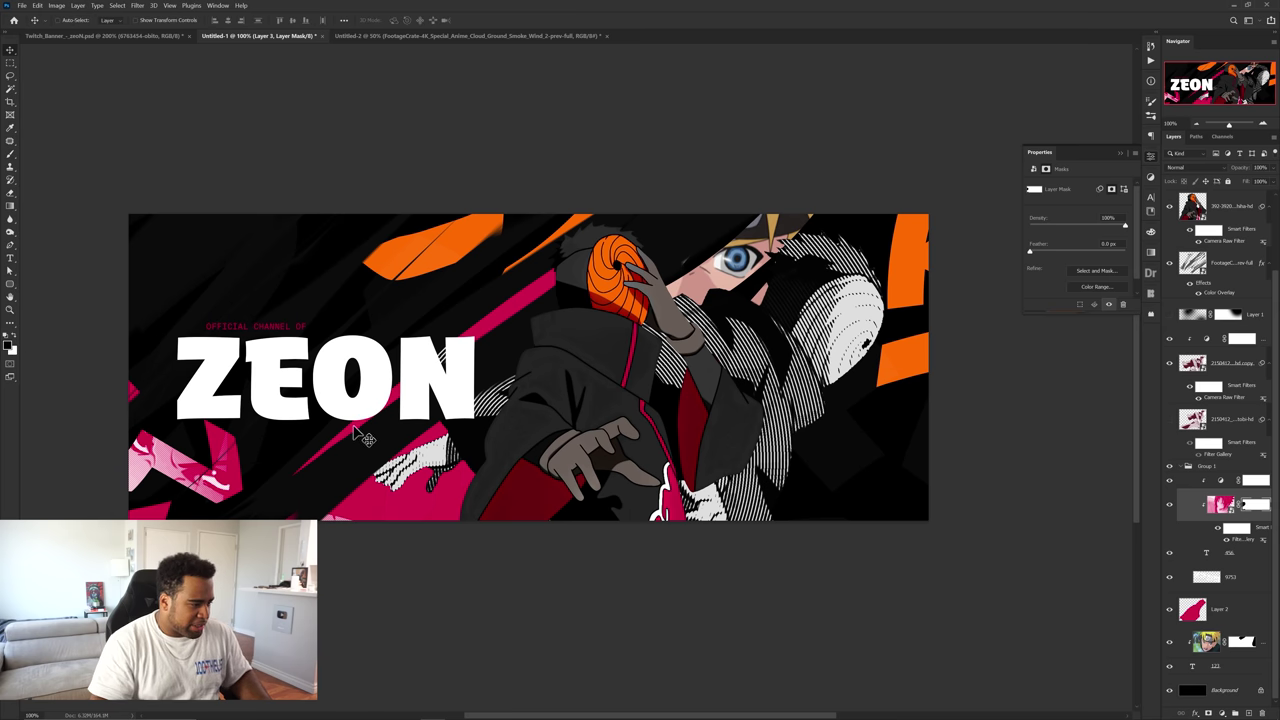
key("b")
scroll(288, 533, "up", 2)
left_click_drag(477, 534, 400, 538)
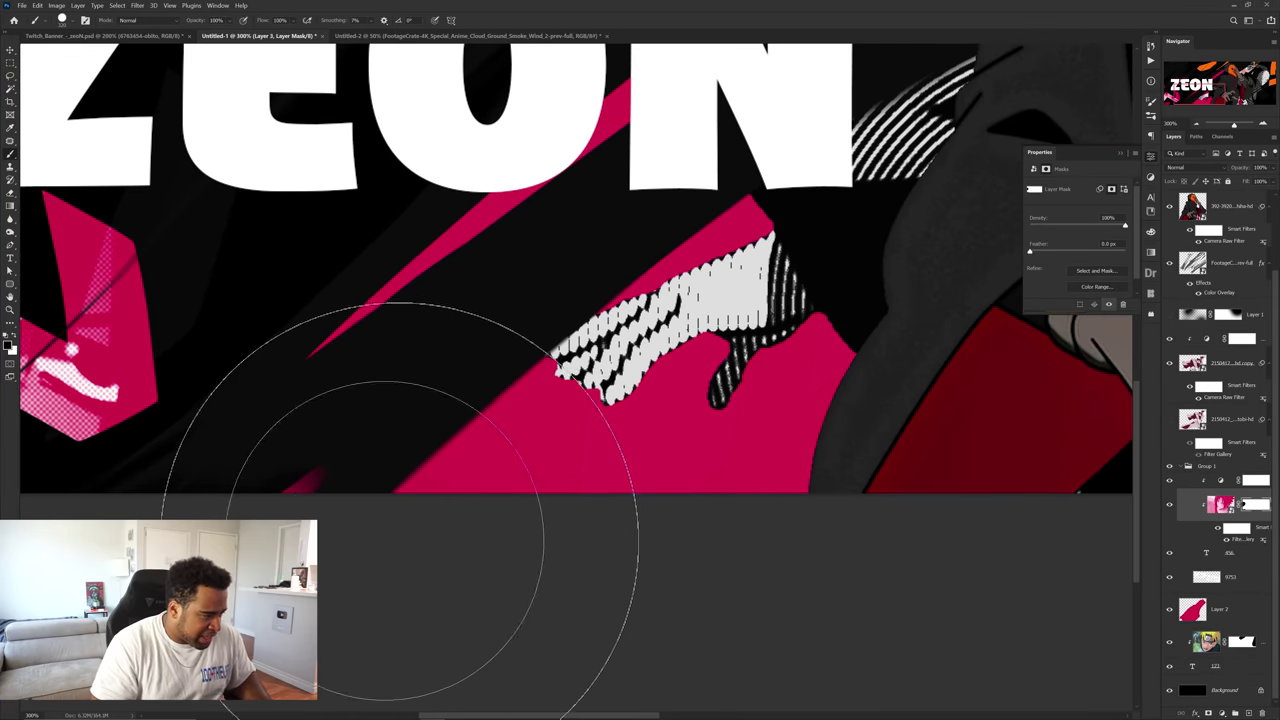
scroll(486, 535, "down", 2)
scroll(501, 522, "down", 1)
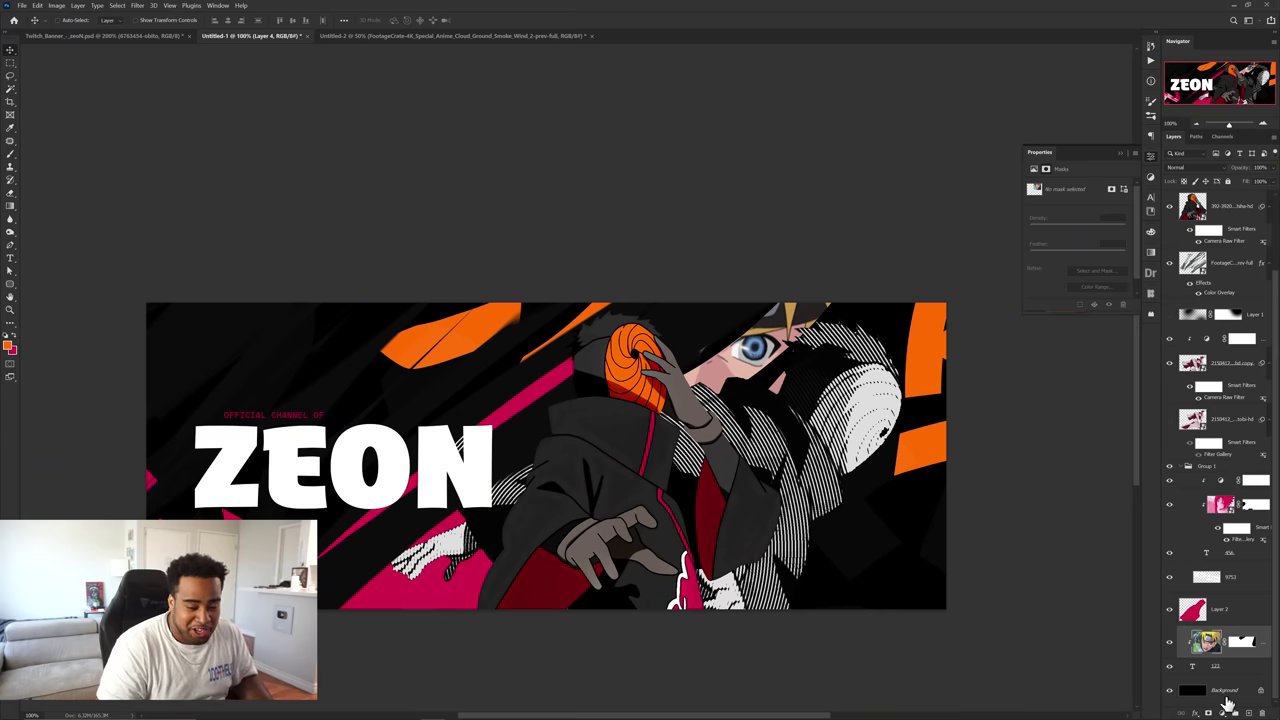
- Add a Gradient Map adjustment clipped to Layer 4 and open its gradient for editing
left_click(1228, 706)
left_click(1243, 655)
left_click(1260, 640, "alt")
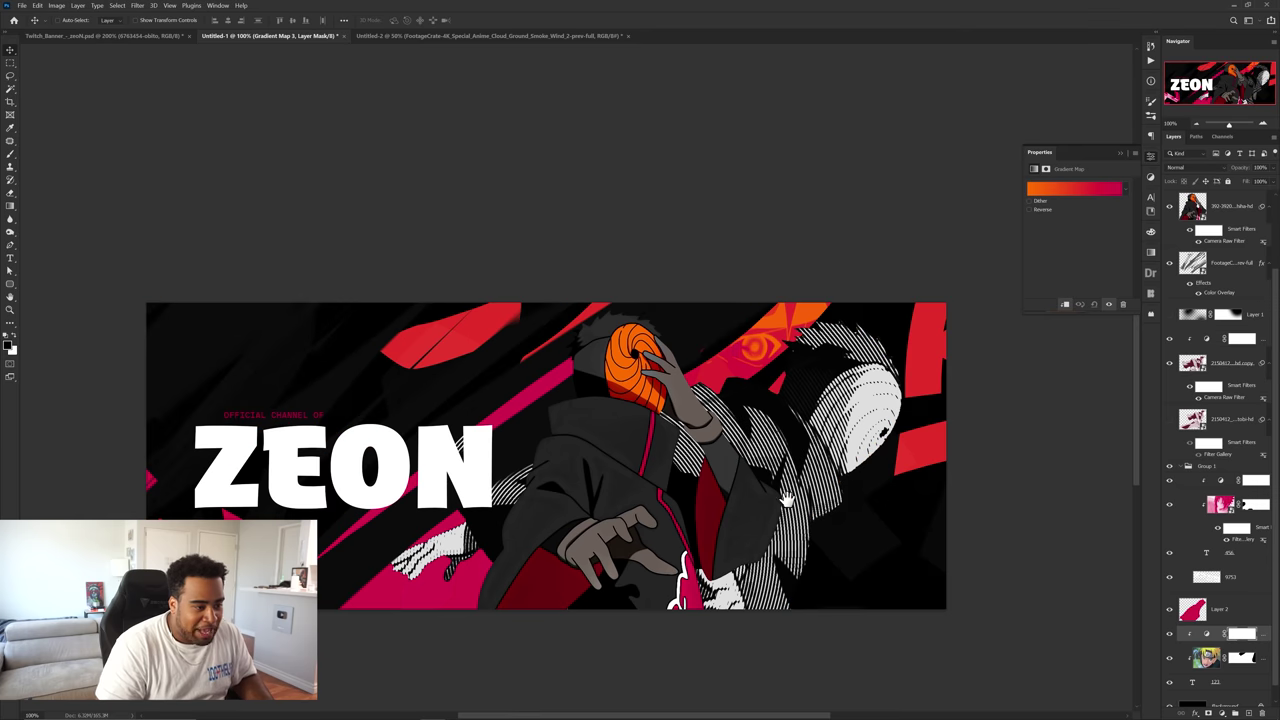
left_click_drag(932, 319, 965, 317)
left_click(1072, 189)
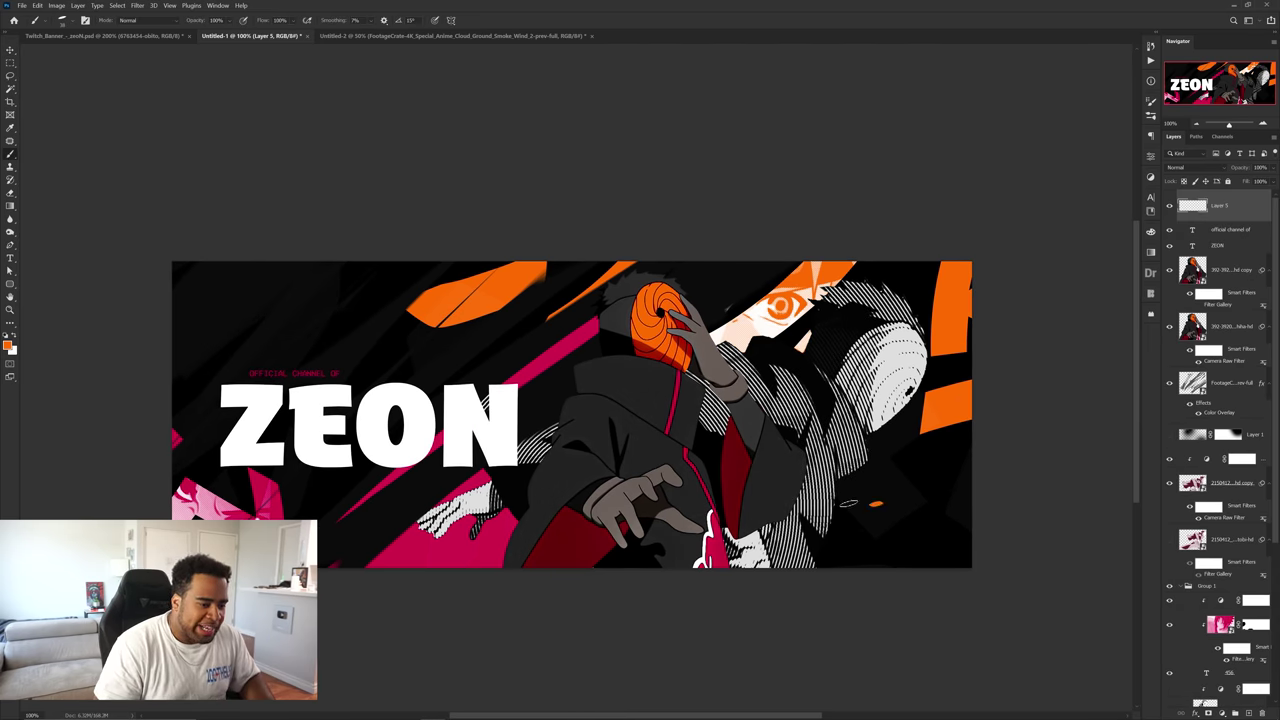
- Paint large orange spirals in the banner's lower-right and upper-left corners on Layer 5, undoing a stray stroke between them
mouse_move(848, 503)
left_mouse_down()
mouse_move(956, 505)
mouse_move(945, 565)
left_mouse_up()
mouse_move(546, 321)
left_mouse_down()
mouse_move(545, 373)
mouse_move(570, 372)
left_mouse_up()
key("ctrl+z")
mouse_move(276, 293)
left_mouse_down()
mouse_move(372, 339)
mouse_move(176, 209)
mouse_move(305, 251)
left_mouse_up()
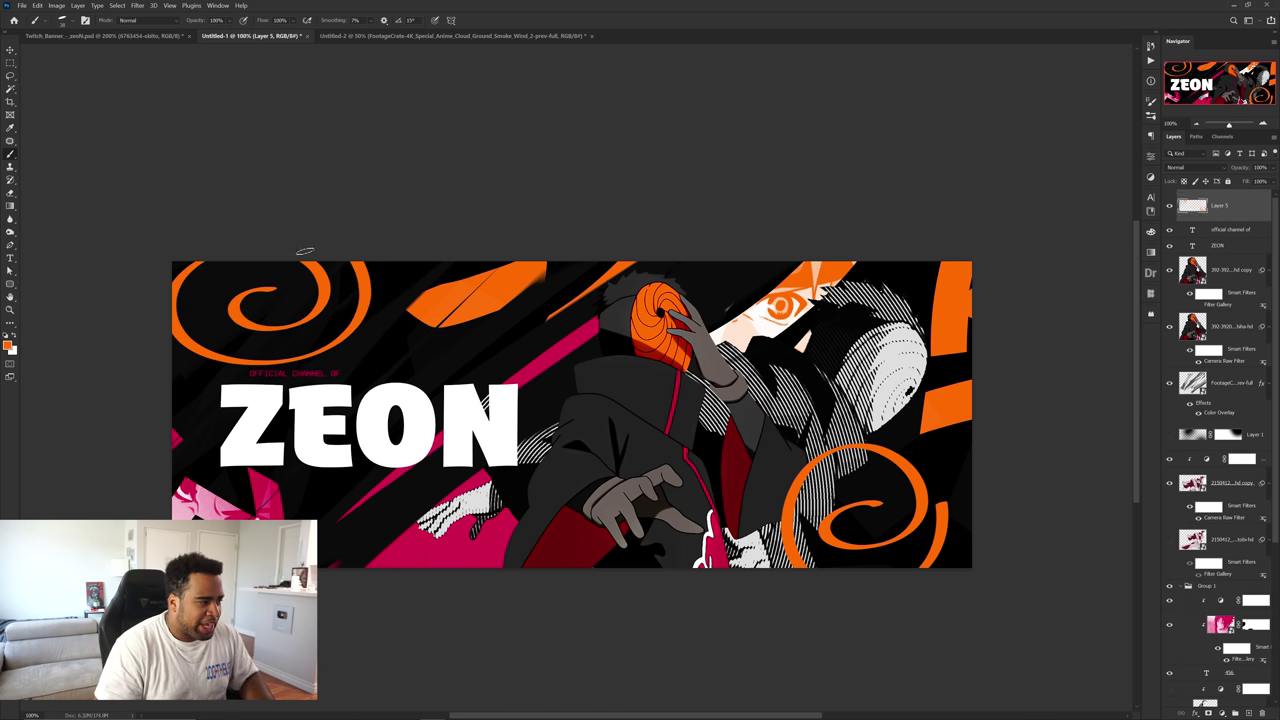
- Paint a smaller, flattened orange spiral above the OFFICIAL CHANNEL OF text on Layer 5
left_click_drag(373, 337, 460, 314)
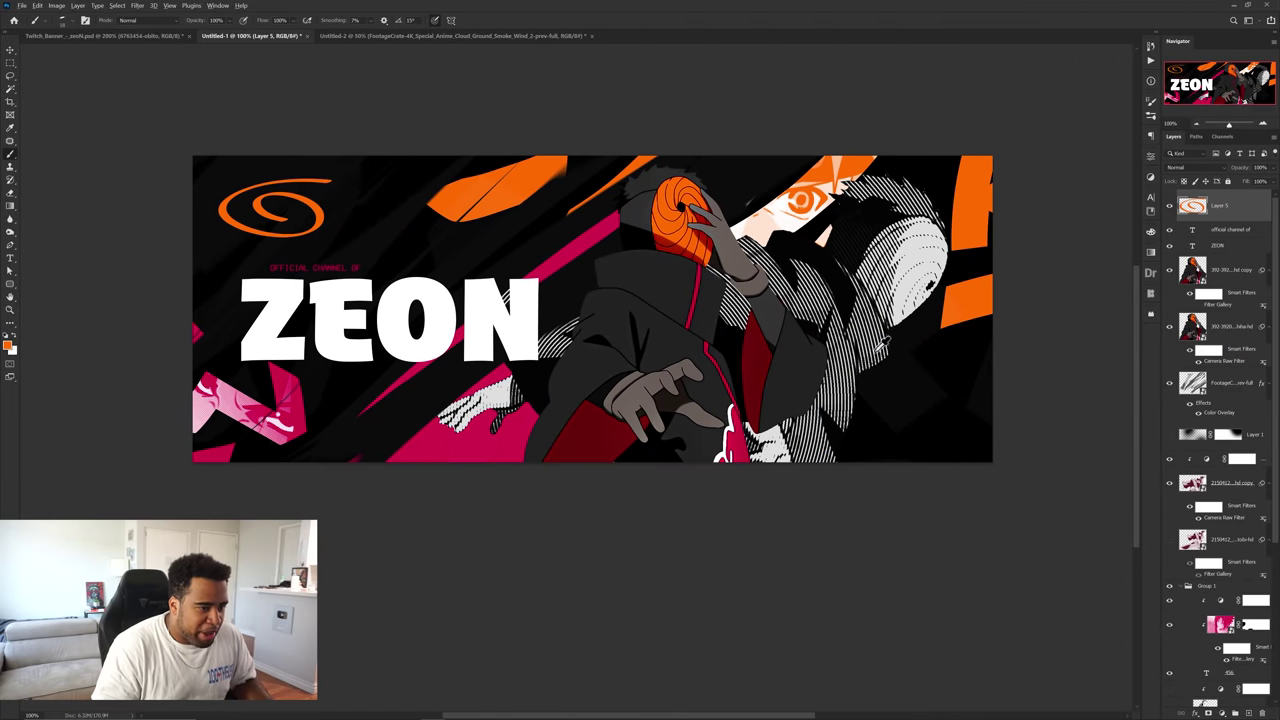
left_click_drag(885, 370, 900, 333)
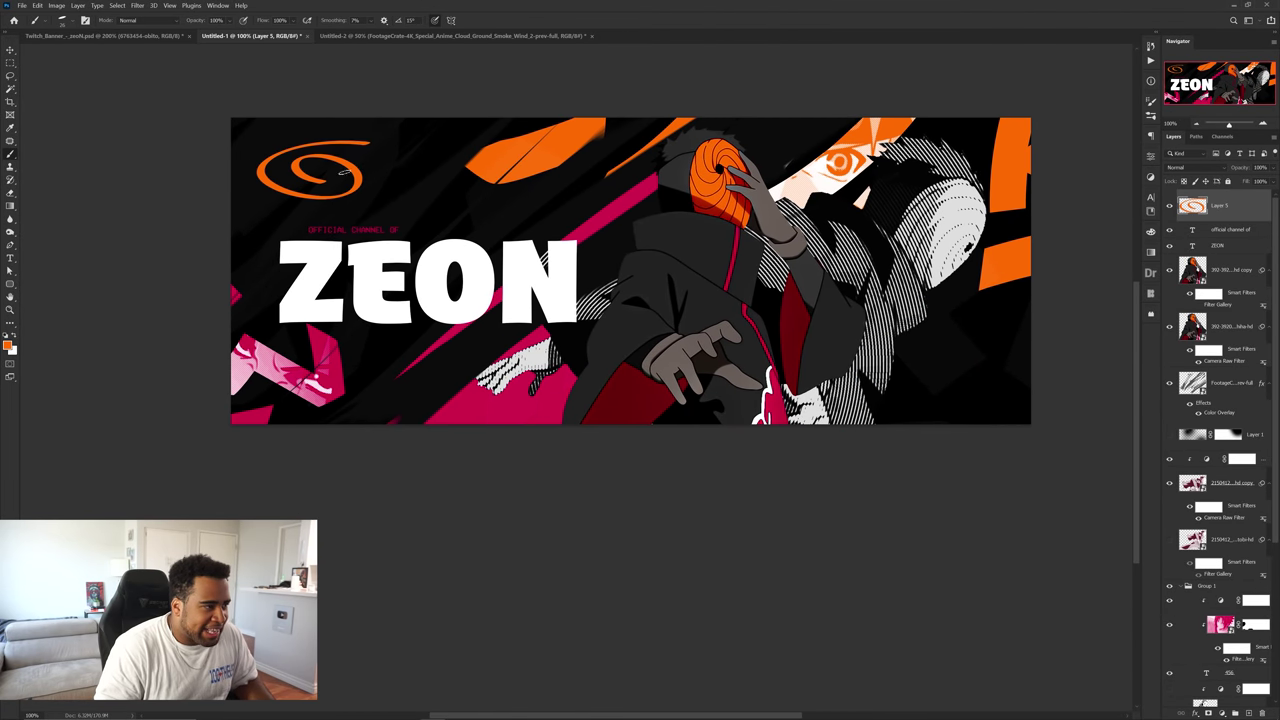
- Create a new layer above Layer 5 and paint an orange spiral in the banner's lower-right corner with a 24 px brush
key("v")
left_click_drag(345, 172, 1016, 408)
key("Delete")
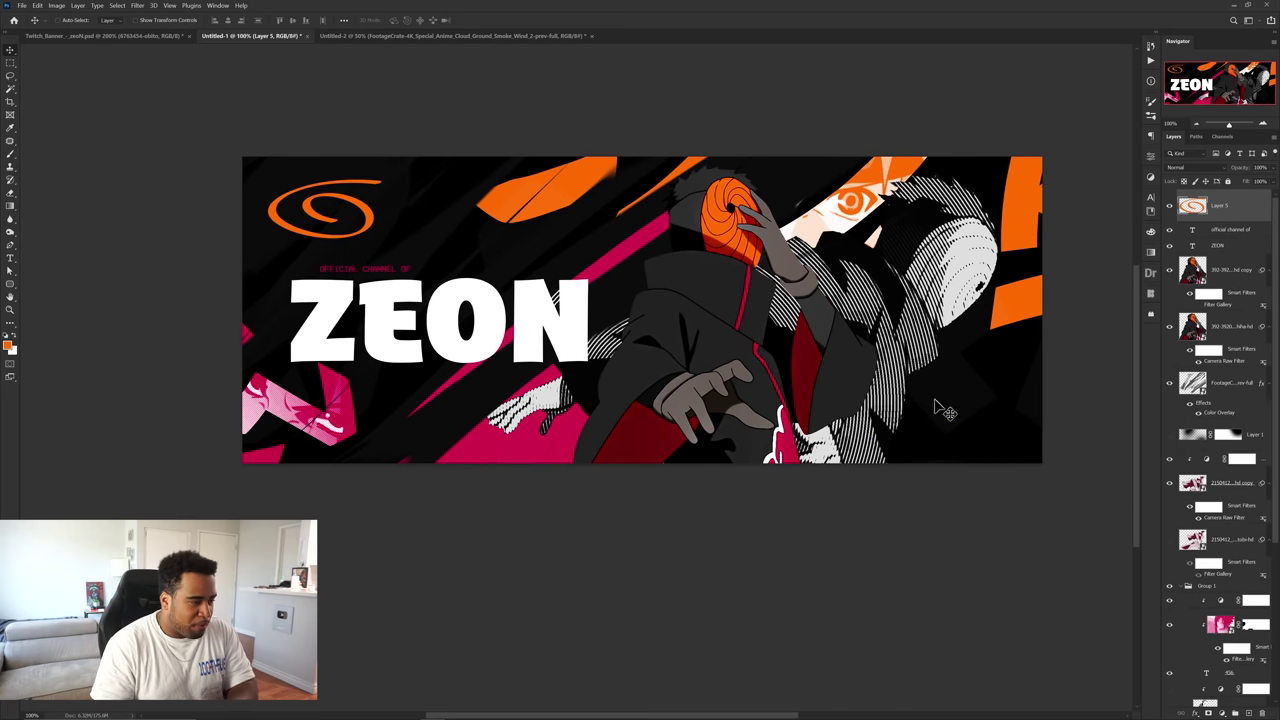
key("ctrl+shift+n")
key("Return")
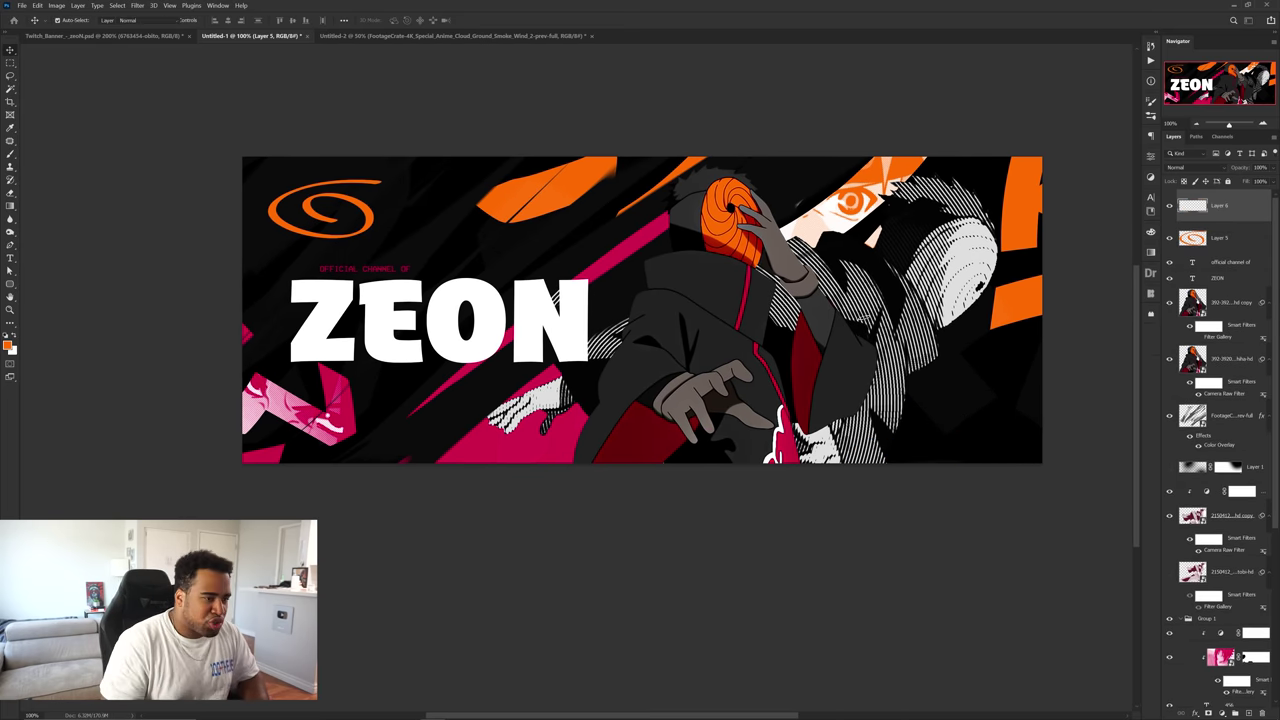
key("b")
left_click_drag(955, 363, 901, 337)
right_click(900, 404, "alt")
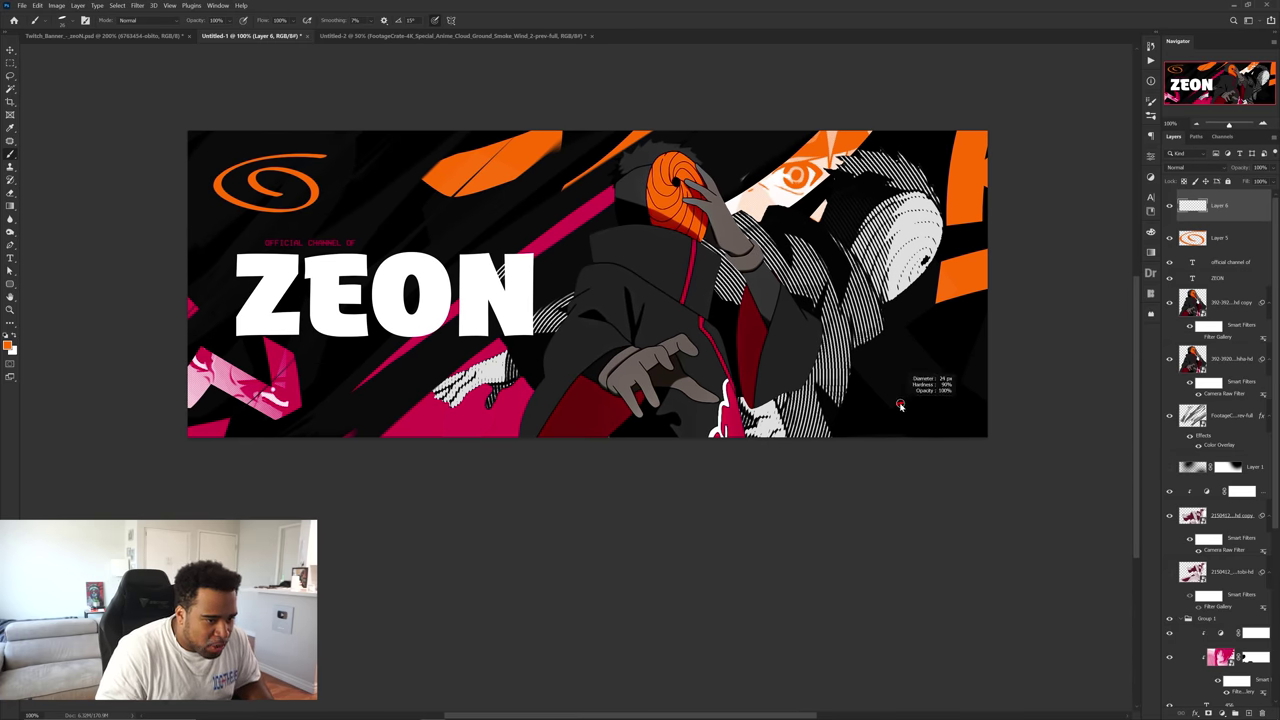
mouse_move(958, 428)
left_mouse_down()
mouse_move(910, 401)
mouse_move(962, 463)
left_mouse_up()
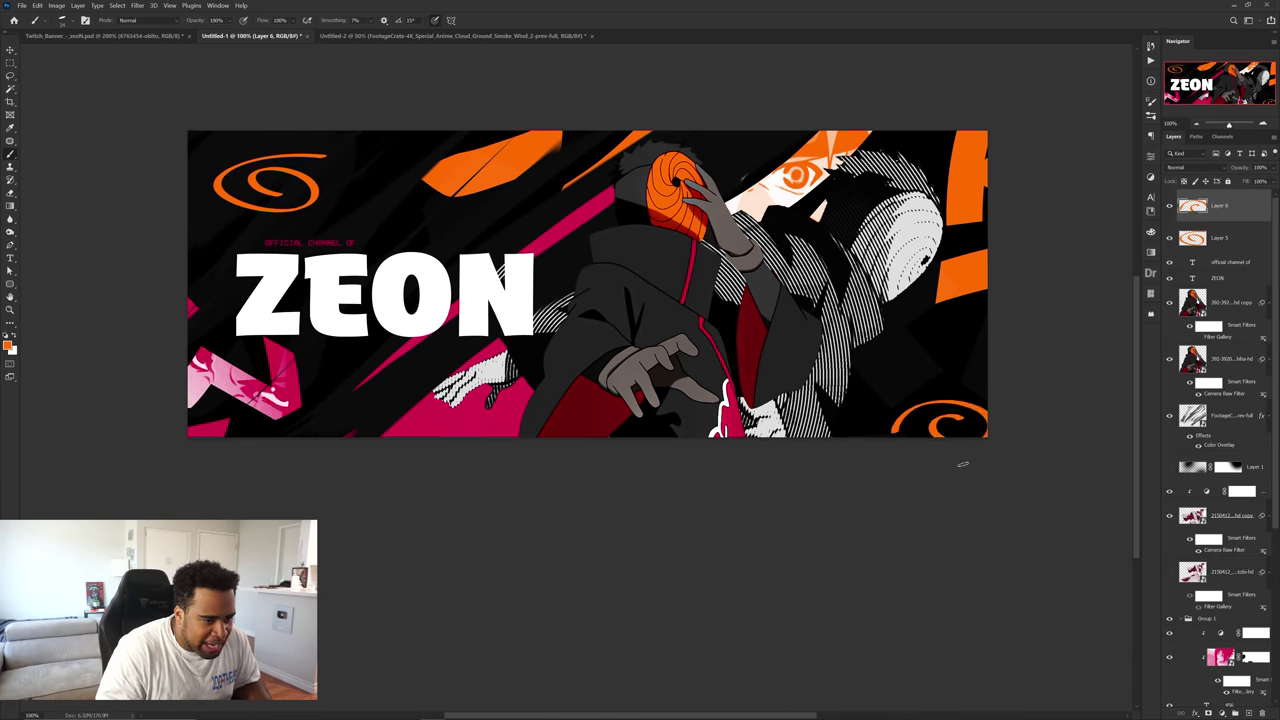
left_click_drag(605, 336, 676, 377)
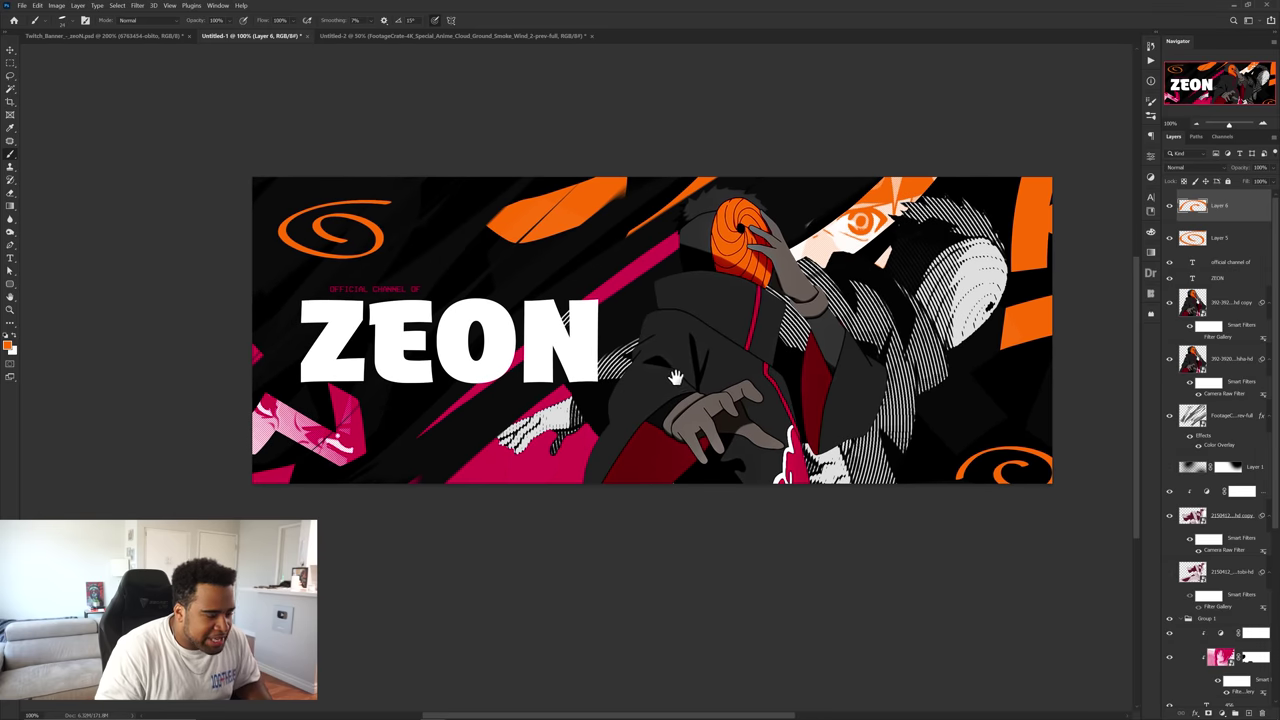
- Add a Color Overlay to the lower-right spiral's layer, using the crimson sampled from the banner's diagonal band
double_click(1175, 318)
left_click(915, 471)
left_click(1126, 373)
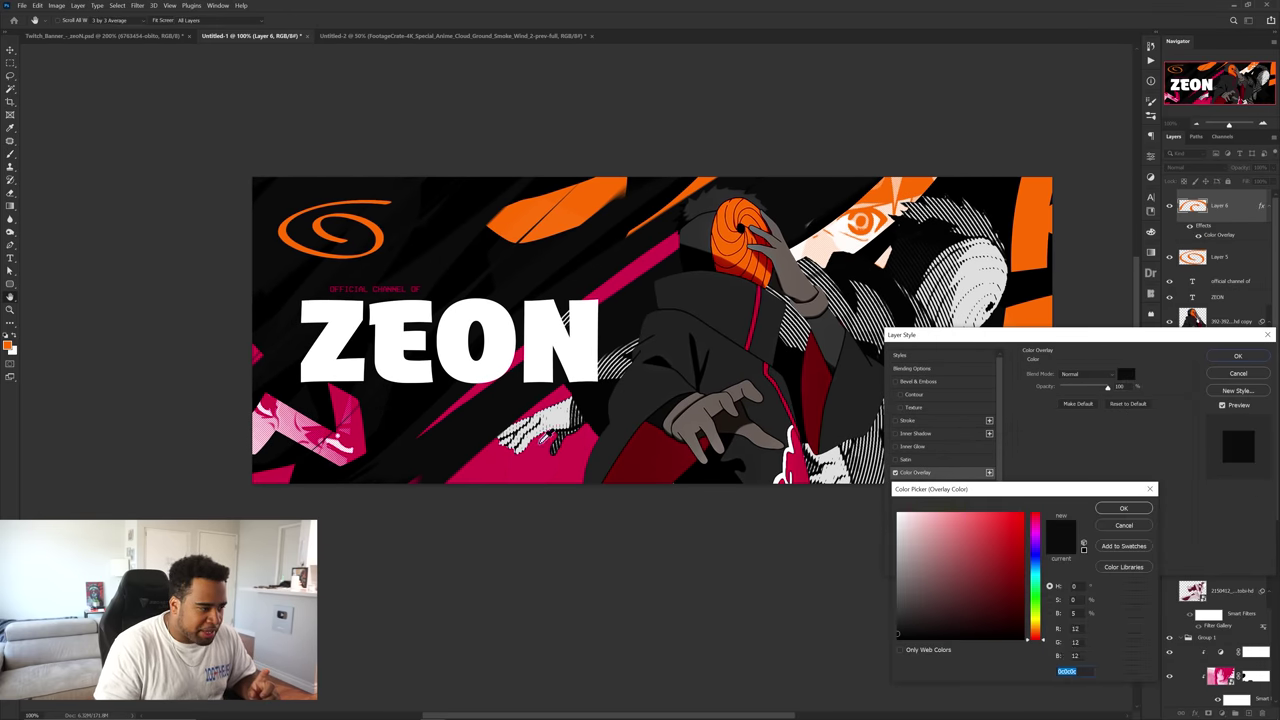
left_click(539, 447)
left_click(1124, 509)
left_click(1238, 373)
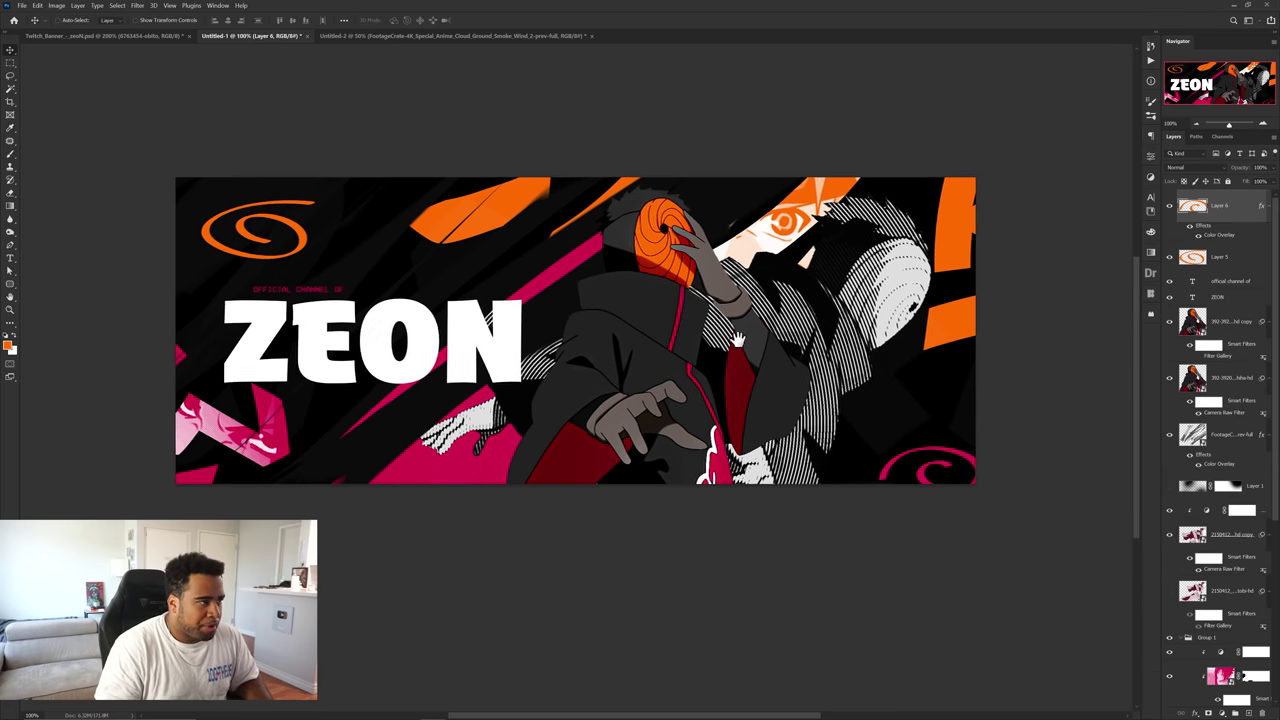
- In the Untitled-2 asset document, move the smoke footage off the dark kunai and bring the kunai into the banner
left_click(505, 36)
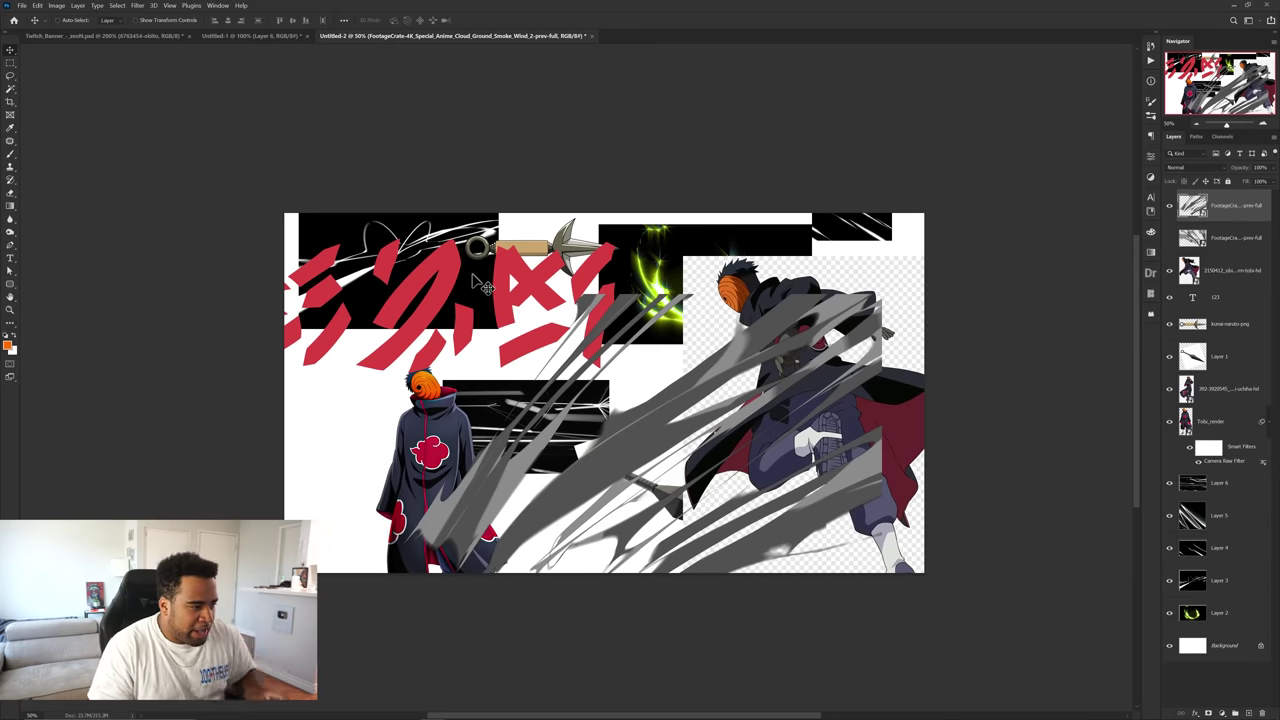
key("ctrl")
left_click_drag(692, 405, 620, 539)
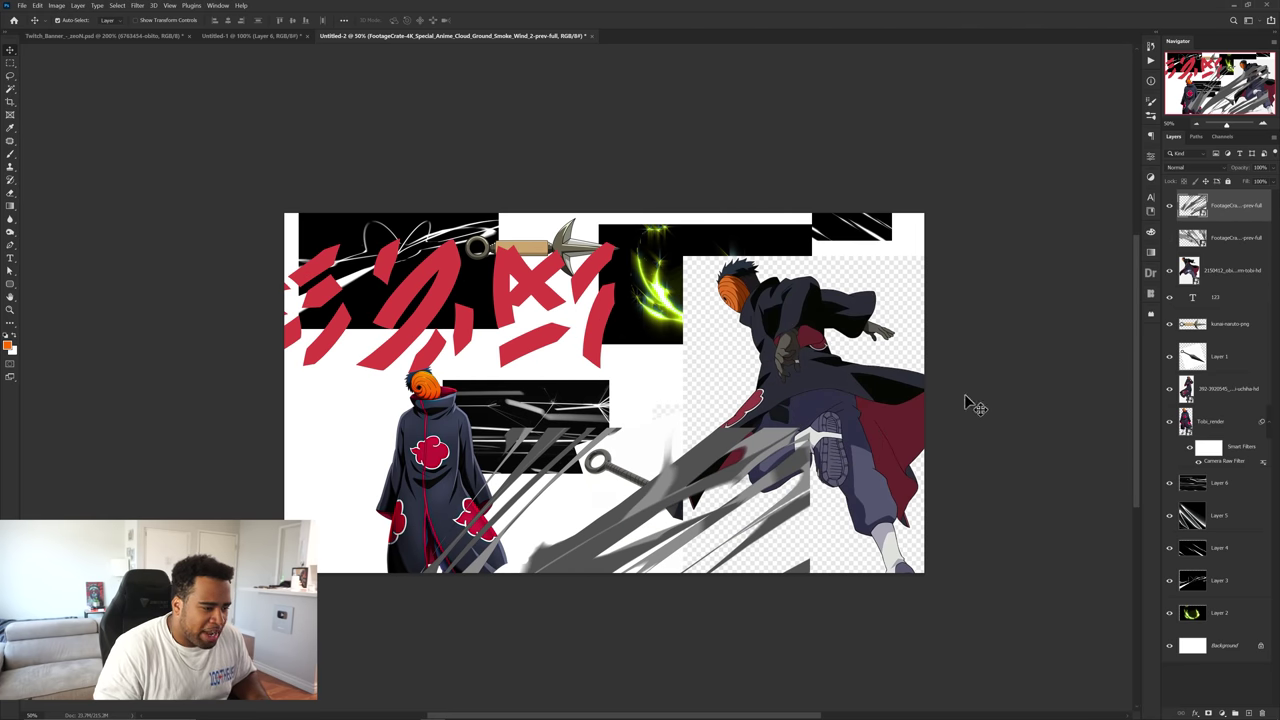
left_click_drag(653, 459, 478, 375)
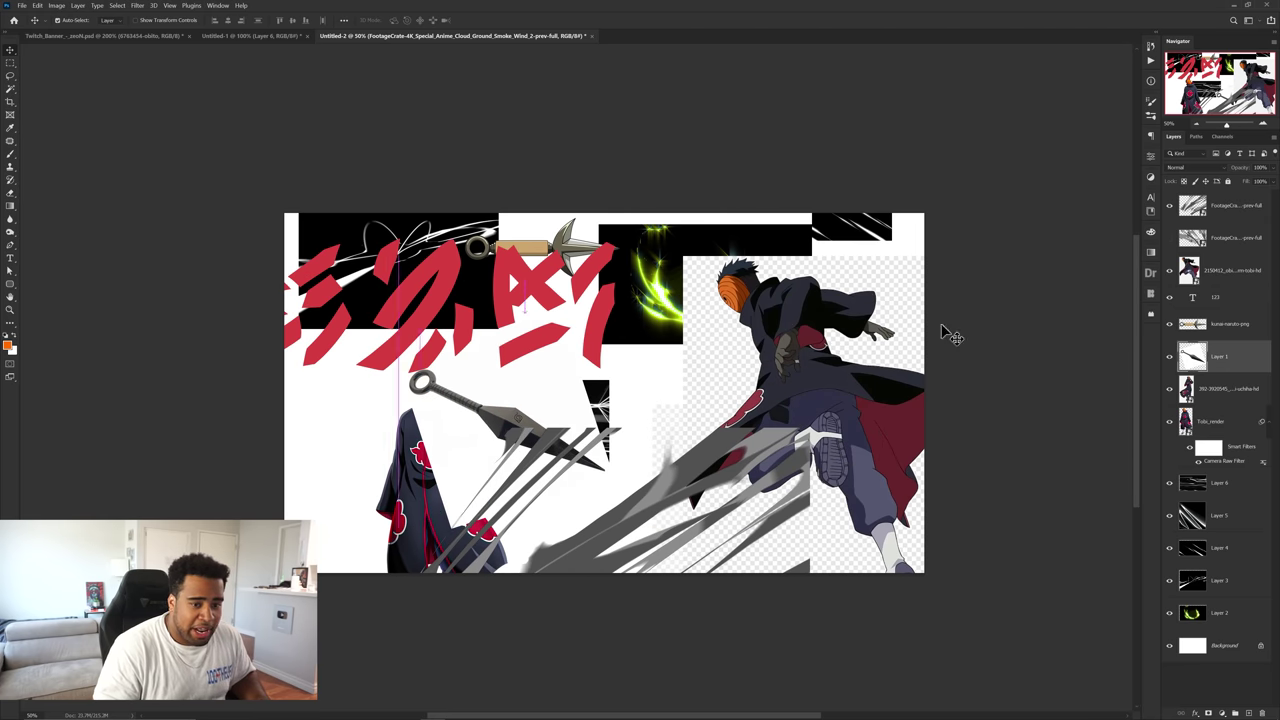
left_click_drag(706, 362, 828, 383)
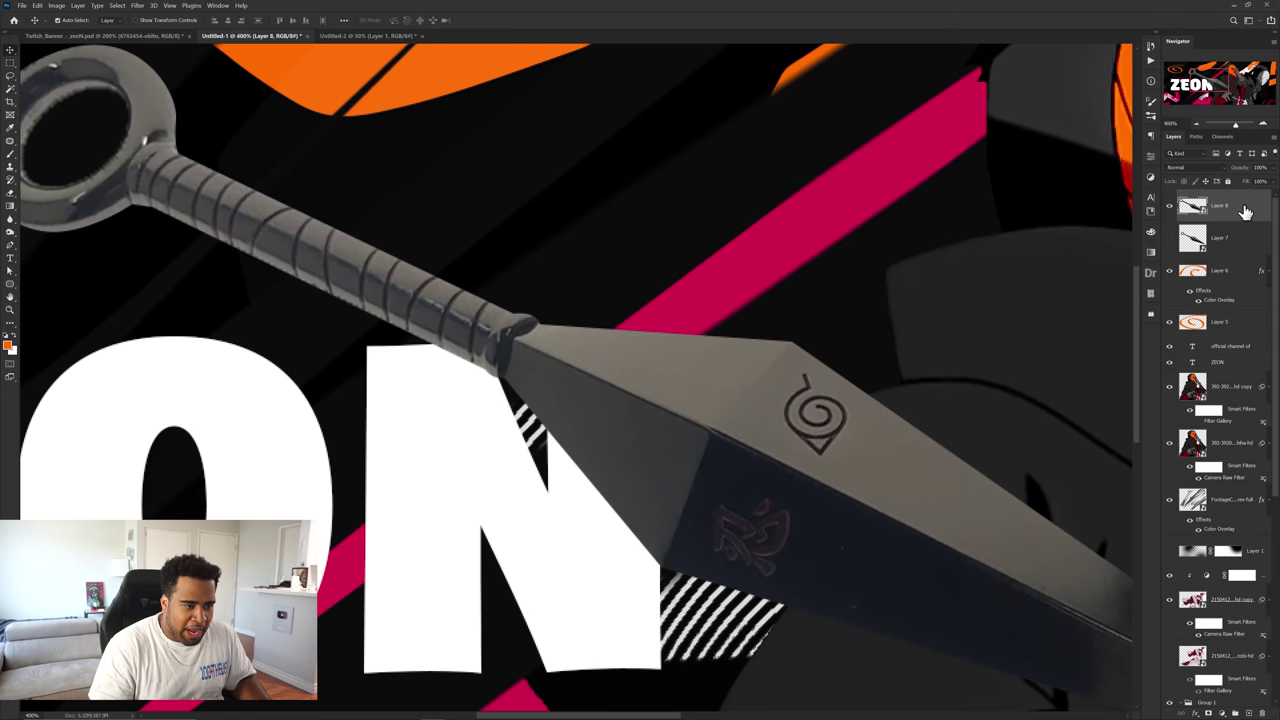
- Return the kunai to a horizontal orientation and rasterize its layer
key("ctrl+z")
right_click(1231, 212)
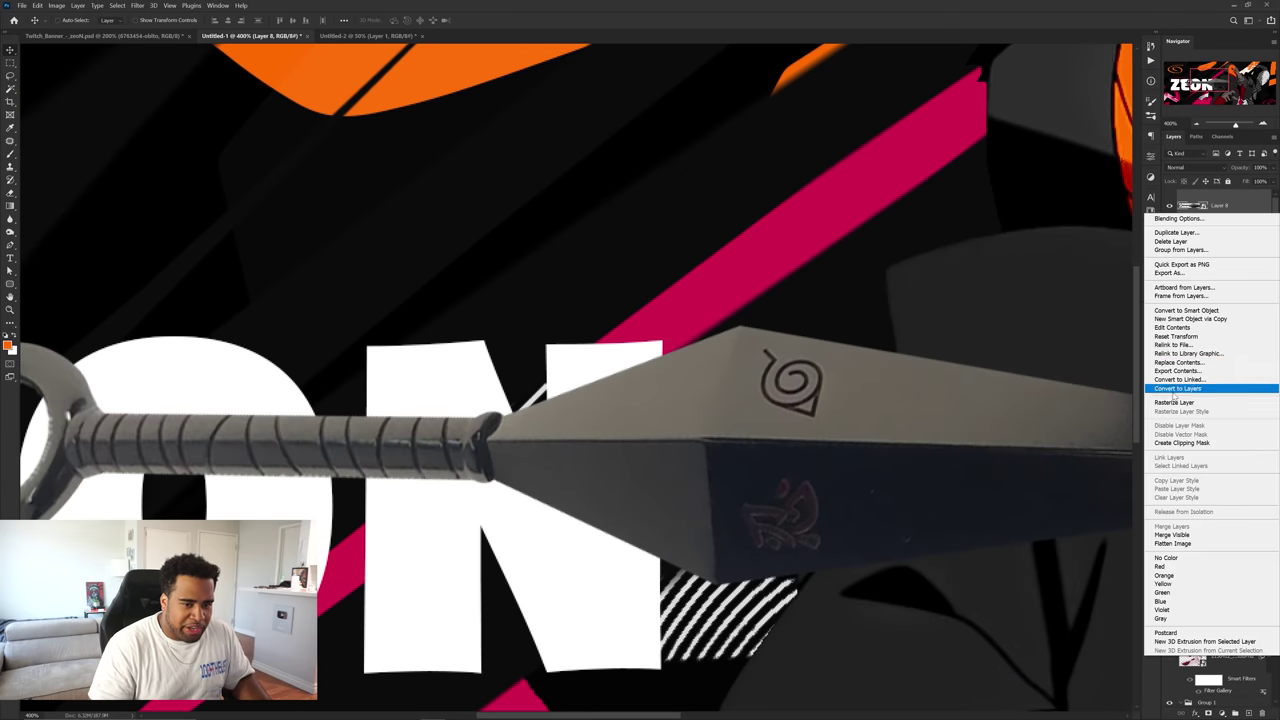
left_click(1178, 402)
- Try to remove the spiral leaf symbol from the kunai's upper blade face using a lasso selection and the Patch tool
key("l")
scroll(790, 375, "up", 2)
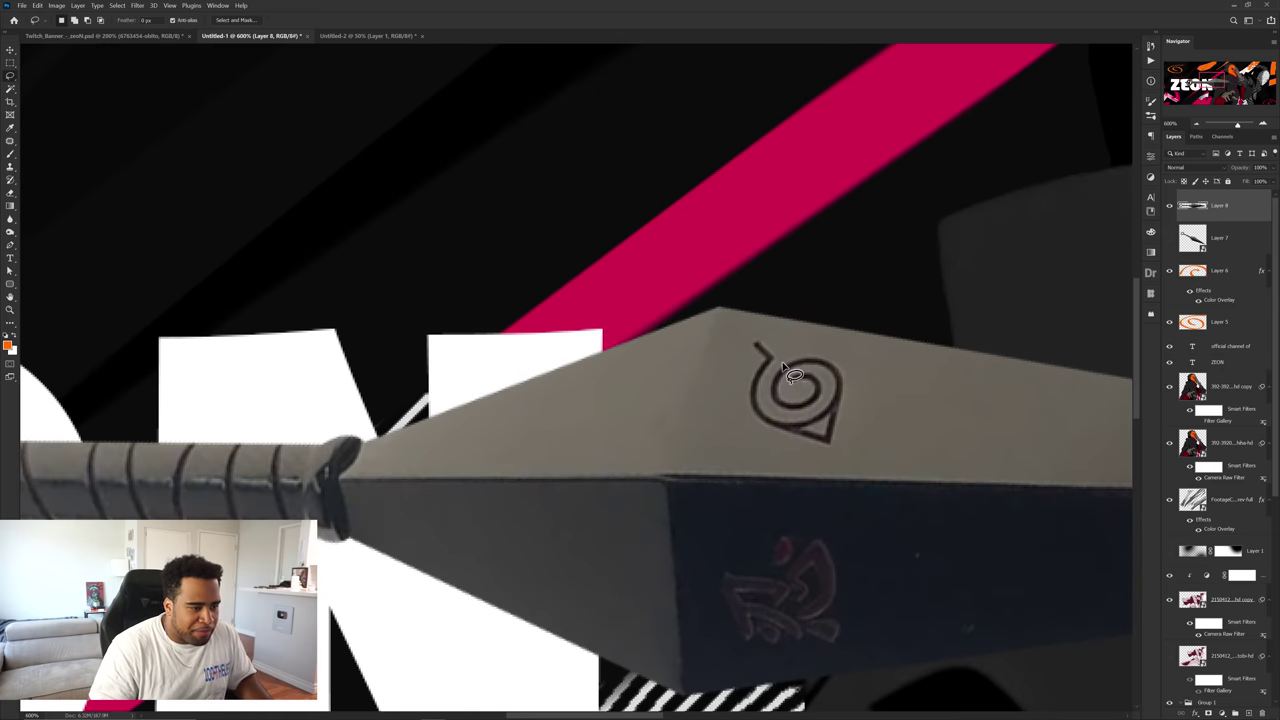
mouse_move(760, 430)
left_mouse_down()
mouse_move(849, 351)
mouse_move(672, 404)
left_mouse_up()
key("j")
key("ctrl+d")
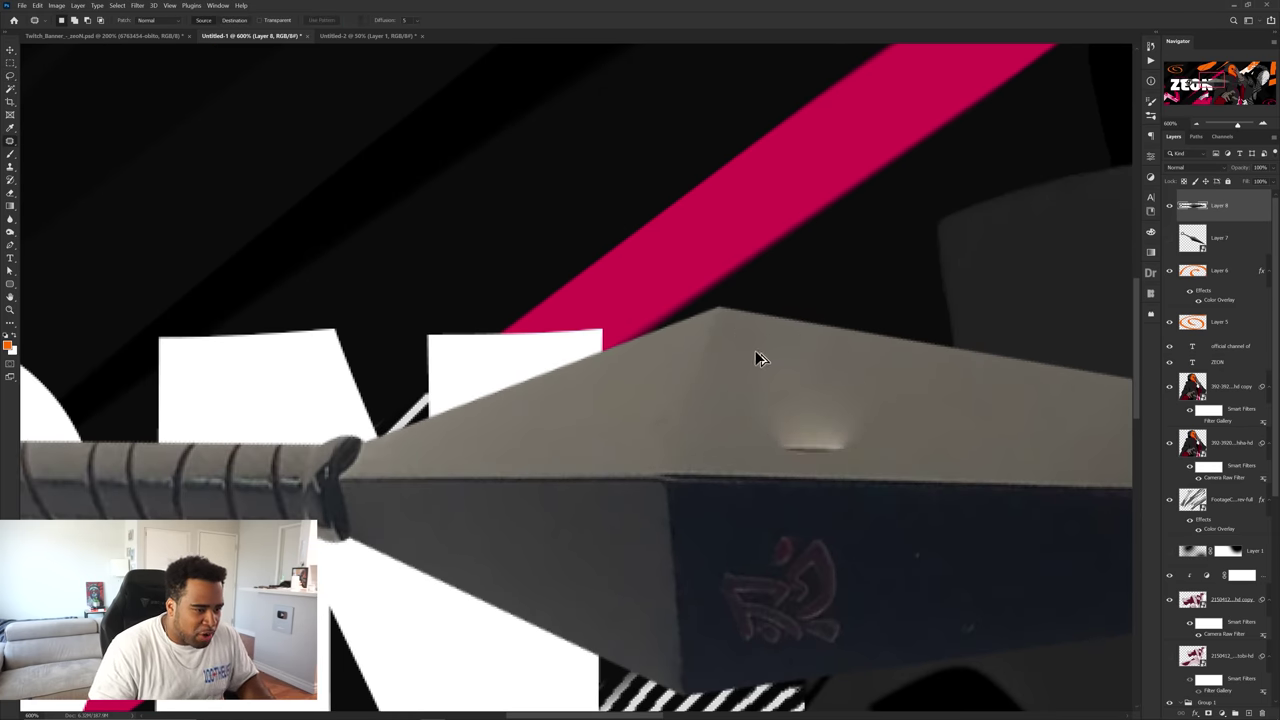
key("ctrl+z")
key("ctrl+z")
key("ctrl+z")
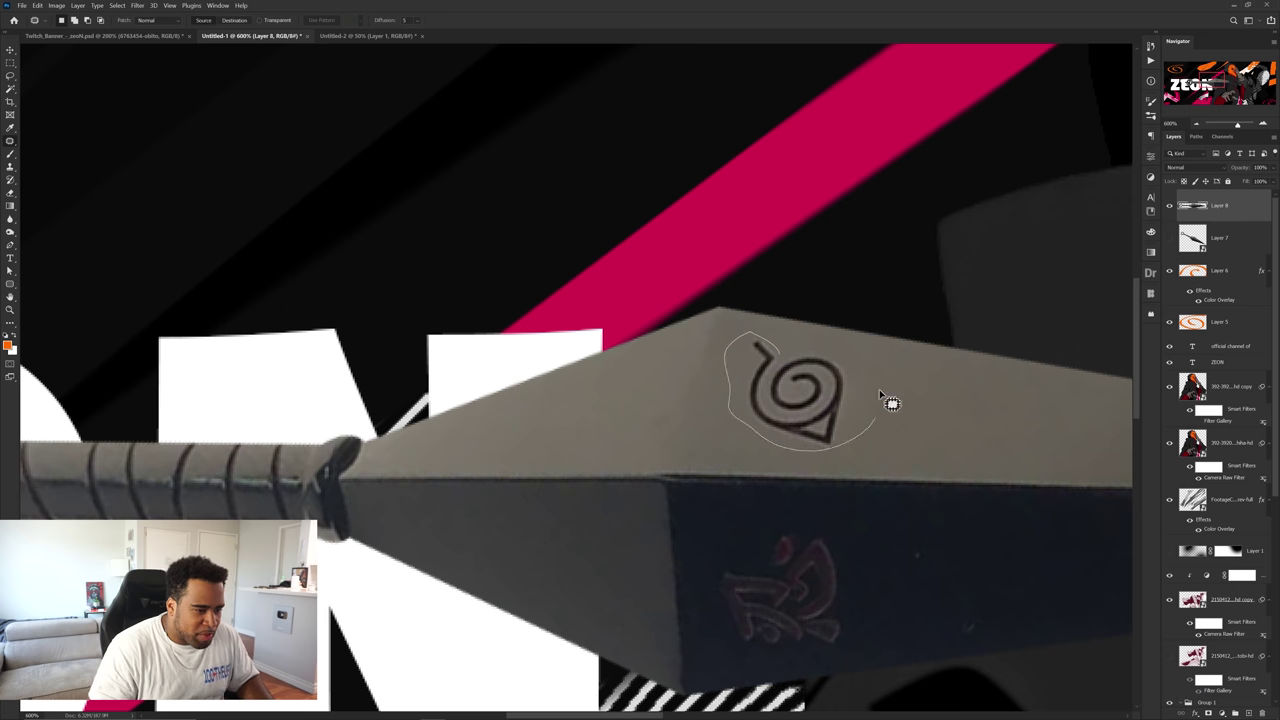
- Patch out the spiral leaf symbol and the red kanji on the kunai blade with clean areas of the same faces
left_click_drag(797, 356, 660, 392)
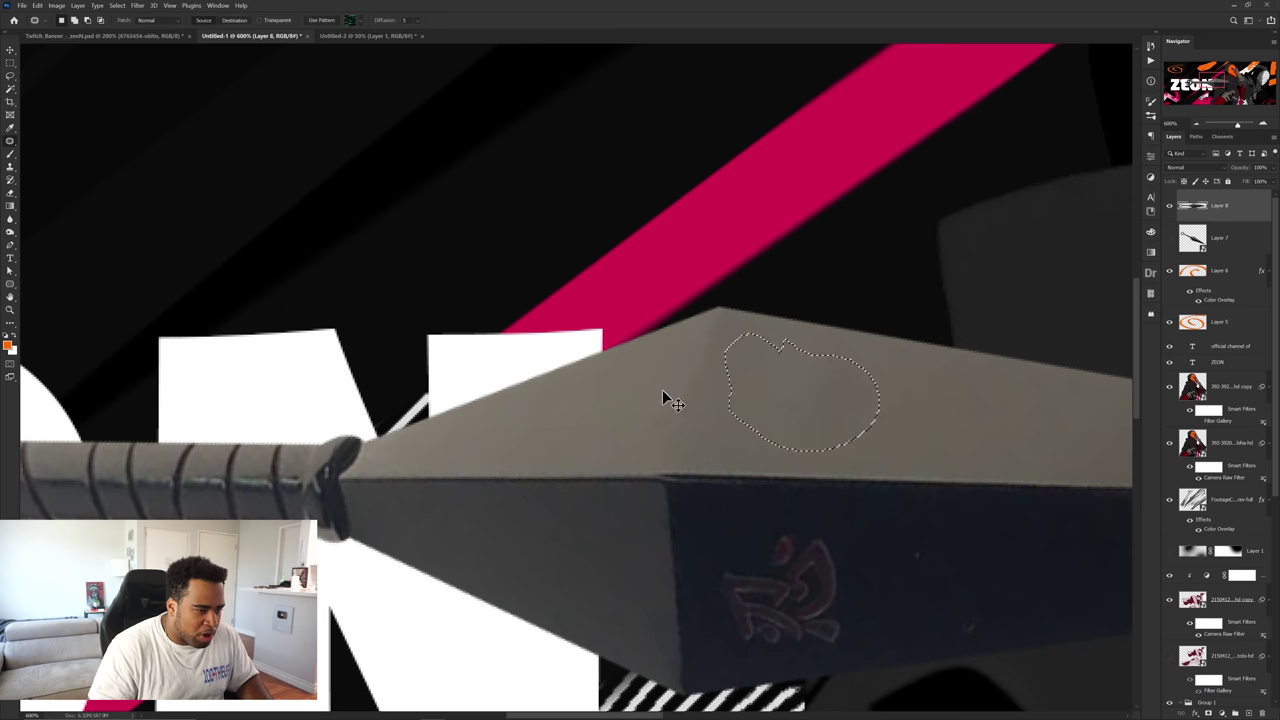
key("ctrl+d")
scroll(759, 389, "down", 1)
scroll(759, 389, "down", 3)
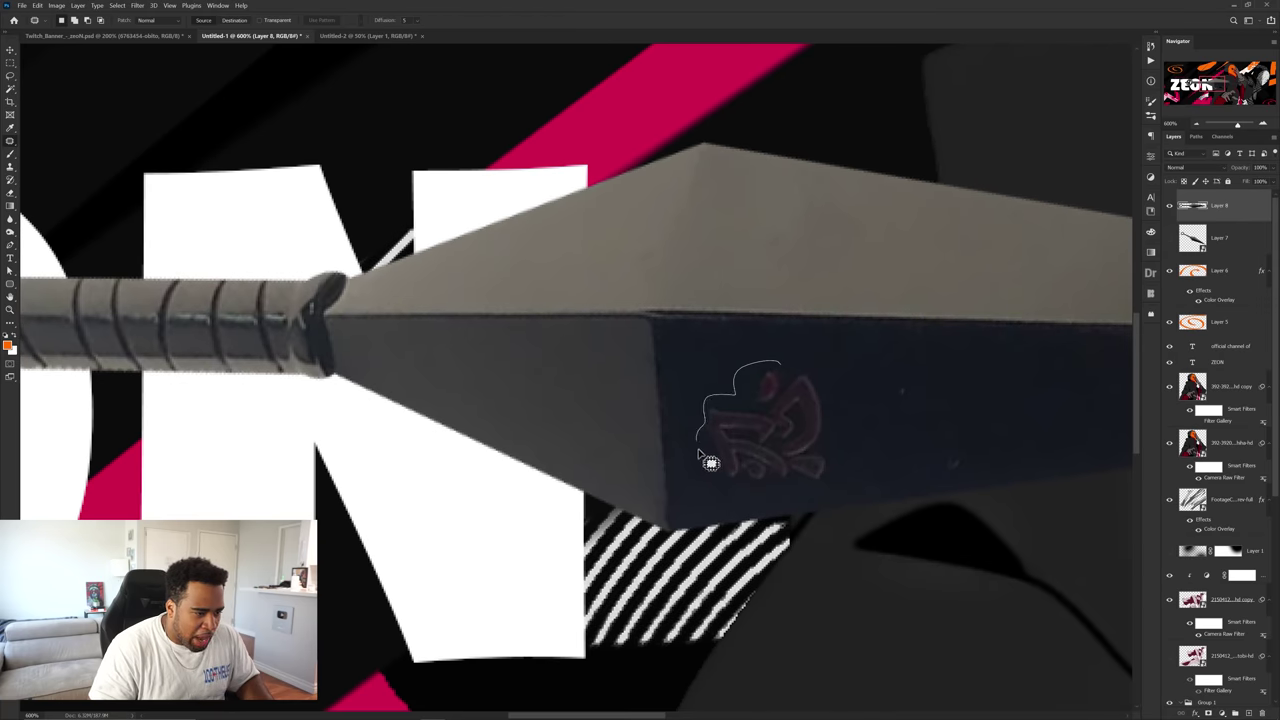
left_click_drag(815, 360, 990, 380)
key("ctrl+d")
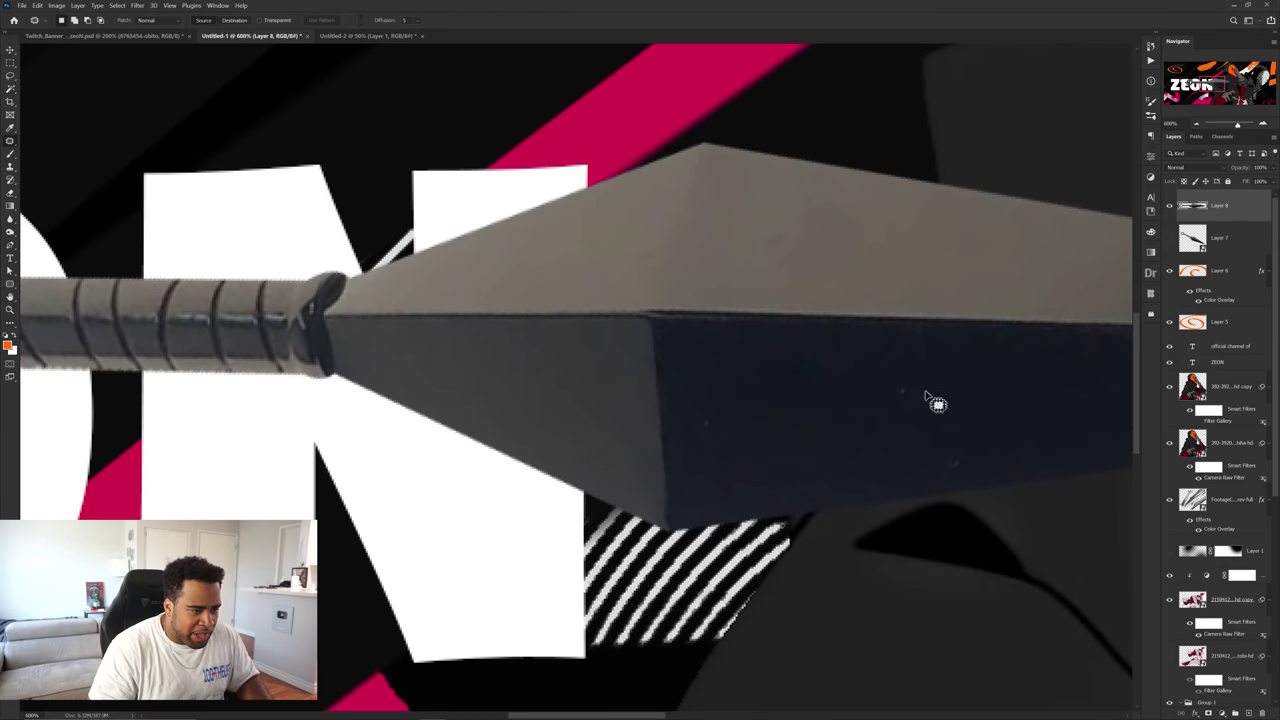
- Convert the kunai layer to a smart object and reposition it at an angle below the ZEON title, at the banner's lower-left edge
scroll(880, 380, "down", 6)
right_click(1227, 206)
left_click(1212, 335)
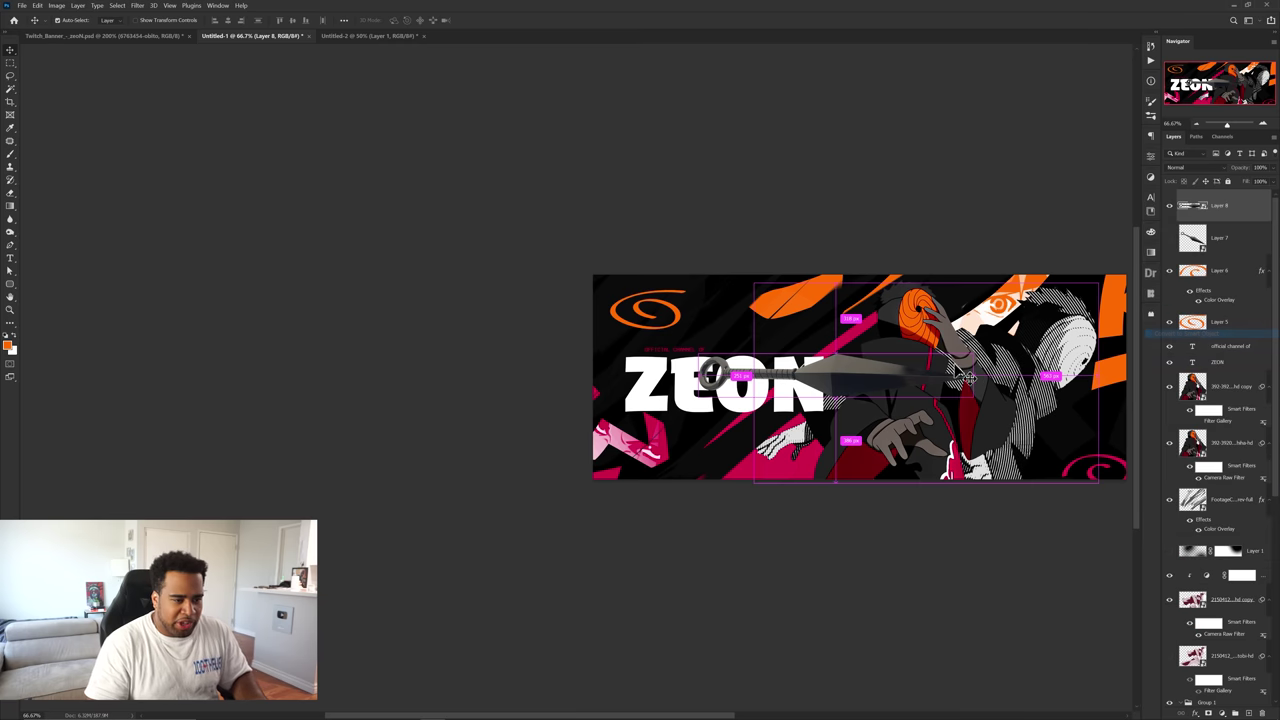
key("ctrl+t")
left_click_drag(1021, 358, 1010, 406)
key("Return")
left_click_drag(847, 400, 735, 445)
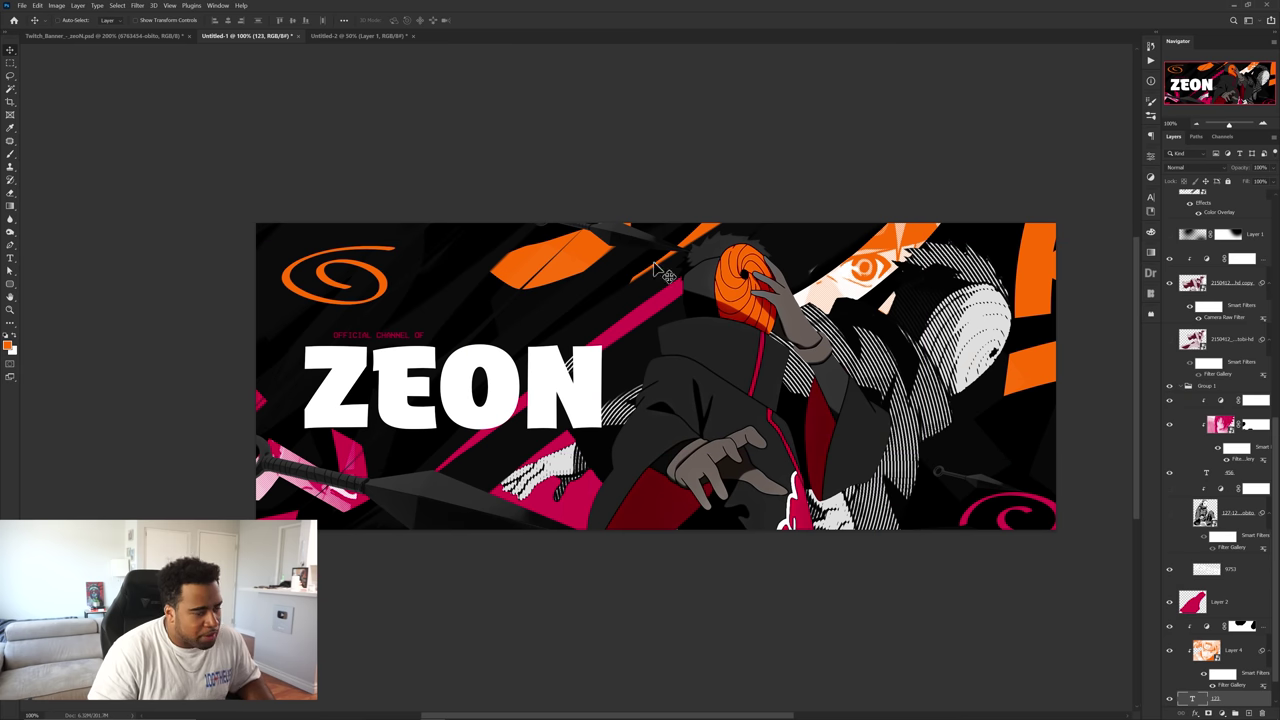
- Add a layer mask to the orange 123 glyph layer and paint black with a hard round brush over its upper-middle shapes
scroll(1218, 650, "down", 1)
left_click(1208, 713)
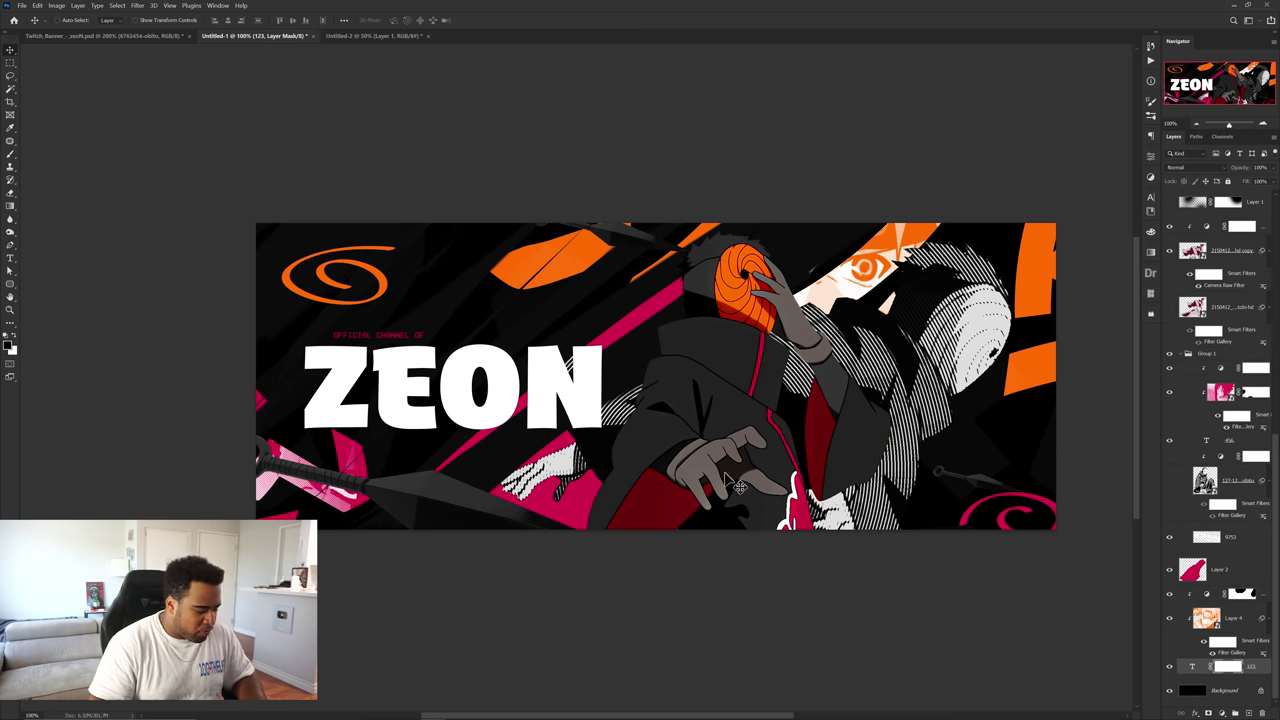
key("b")
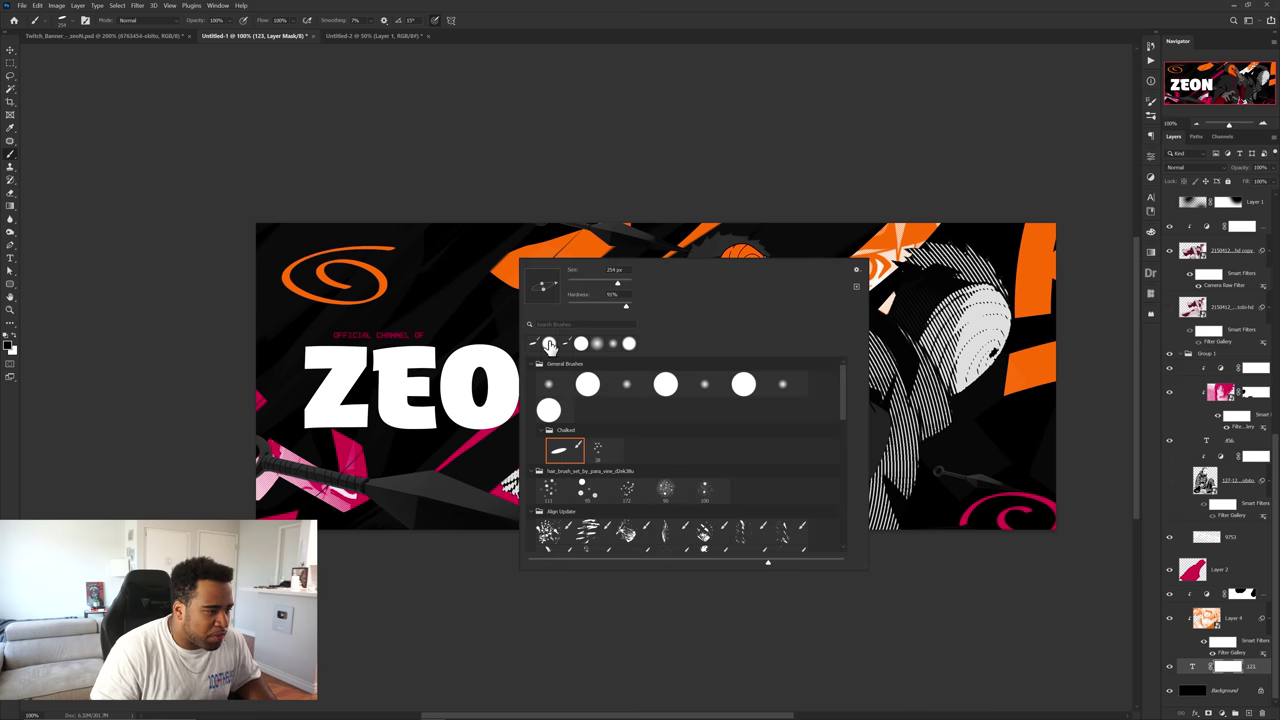
left_click(551, 346)
left_click(546, 408)
mouse_move(471, 281)
left_mouse_down()
mouse_move(609, 240)
mouse_move(581, 289)
mouse_move(749, 477)
left_mouse_up()
key("v")
scroll(686, 413, "down", 1)
scroll(667, 513, "up", 1)
left_click_drag(676, 550, 656, 419)
mouse_move(668, 466)
left_mouse_down()
mouse_move(569, 442)
mouse_move(600, 425)
left_mouse_up()
key("ctrl+z")
mouse_move(740, 298)
left_mouse_down()
mouse_move(584, 314)
mouse_move(715, 369)
left_mouse_up()
- Add a layer mask to the crimson Layer 2 and paint black to hide its wide lower band beside the halftone hand
left_click(1220, 569)
left_click(1221, 712)
key("b")
key("d")
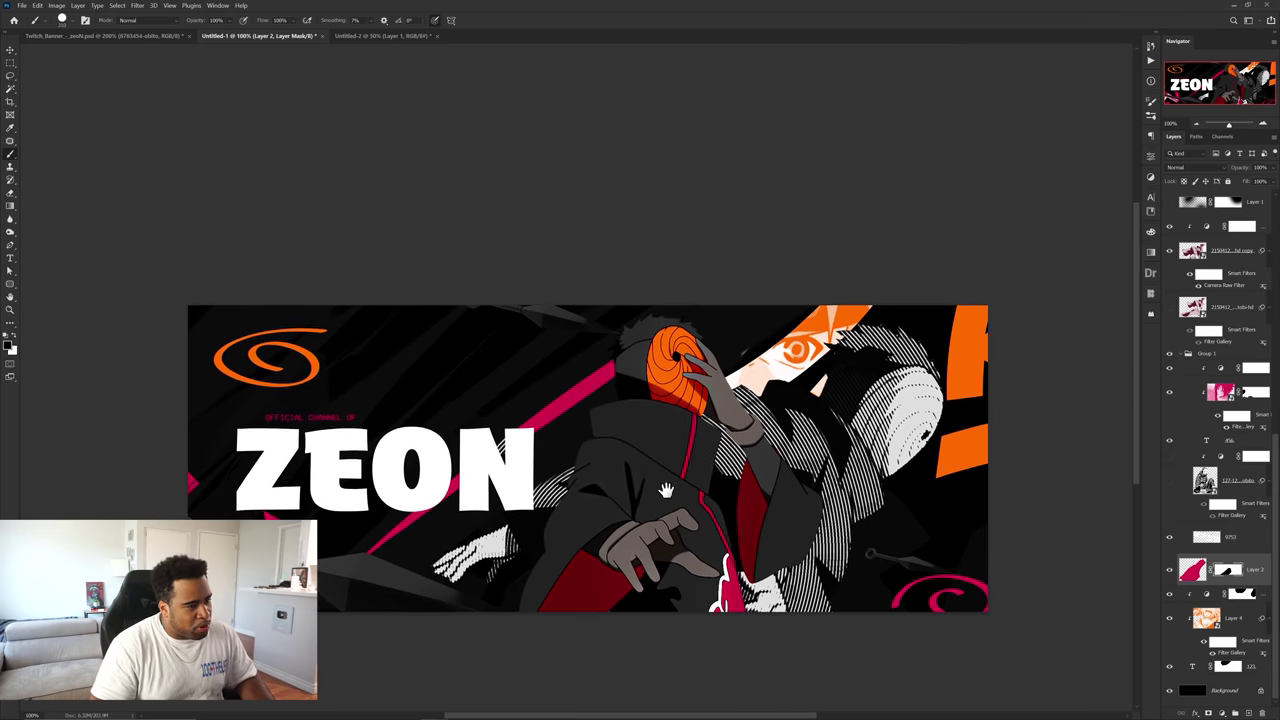
- Rotate and position the white ink-stroke vector object below the ZEON title layer and apply the transform
left_click_drag(769, 468, 857, 412)
left_click(620, 440, "ctrl")
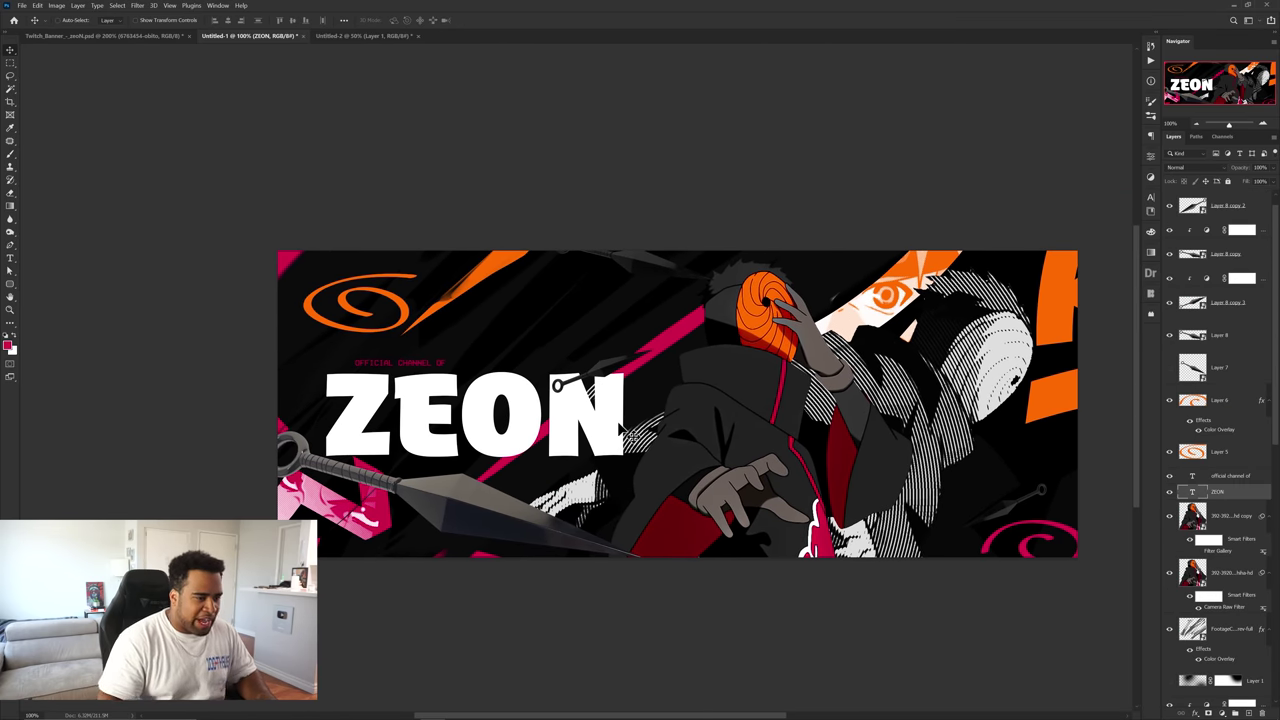
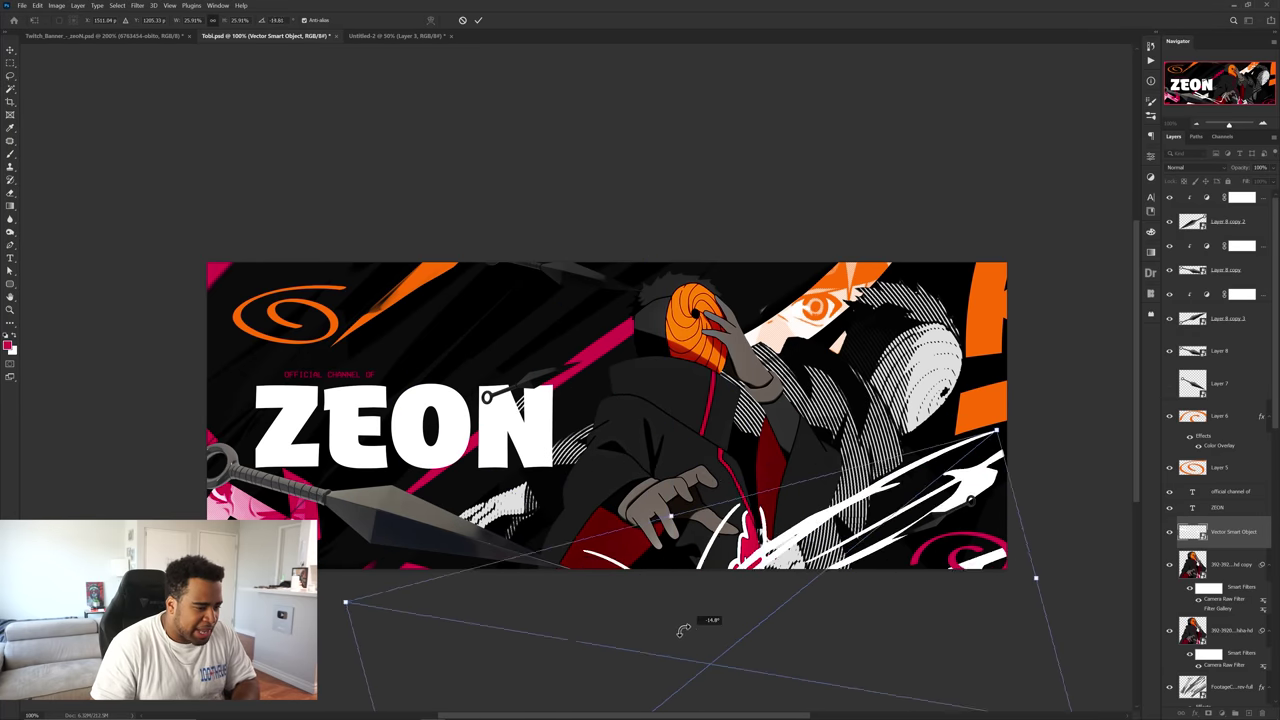
mouse_move(729, 520)
left_mouse_down()
mouse_move(743, 267)
mouse_move(730, 206)
left_mouse_up()
left_click_drag(778, 328, 900, 505)
key("Return")
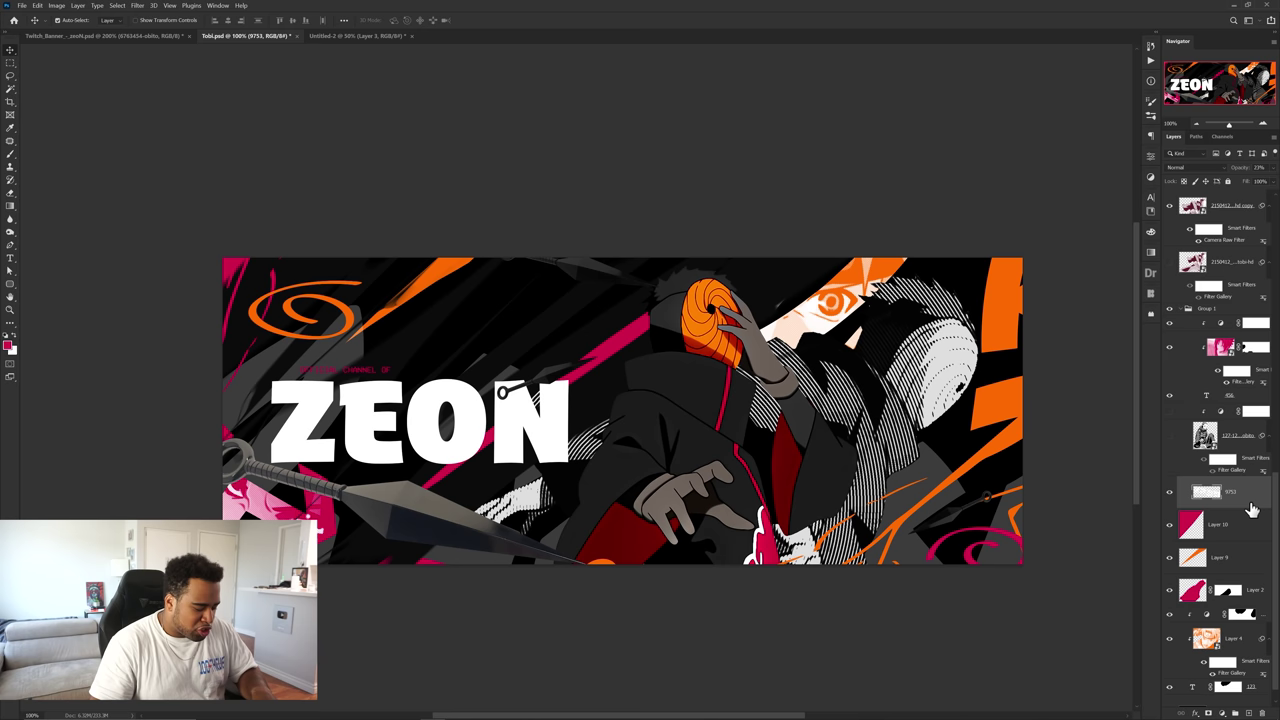
- Duplicate the faint 9753 glyph layer, keeping one extra copy with a layer mask and 53% opacity
key("ctrl+j")
key("ctrl+j")
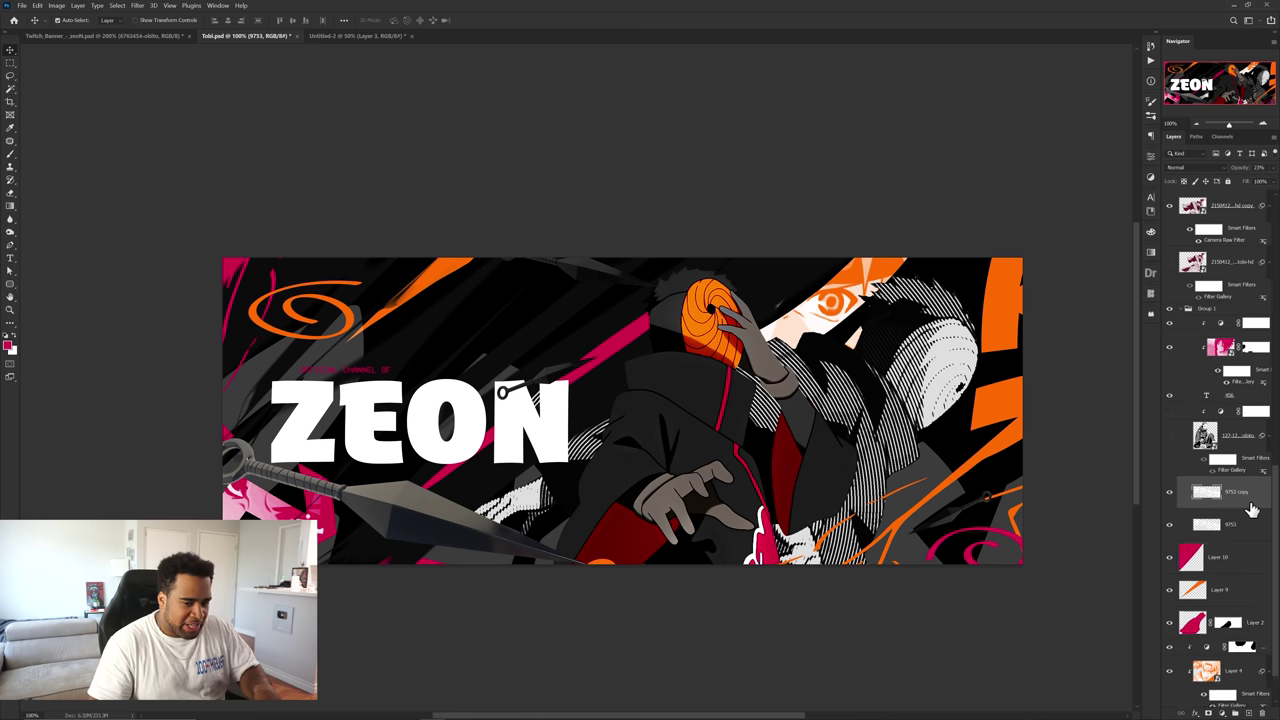
left_click(1240, 532)
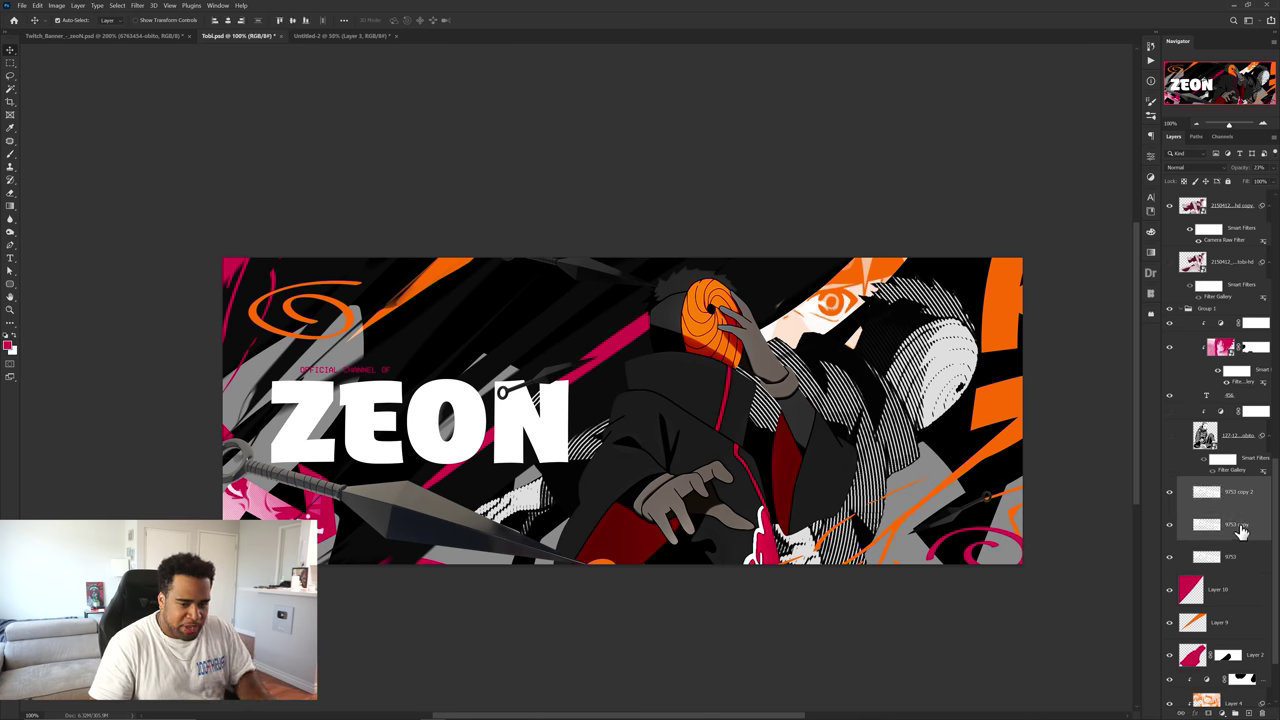
key("Delete")
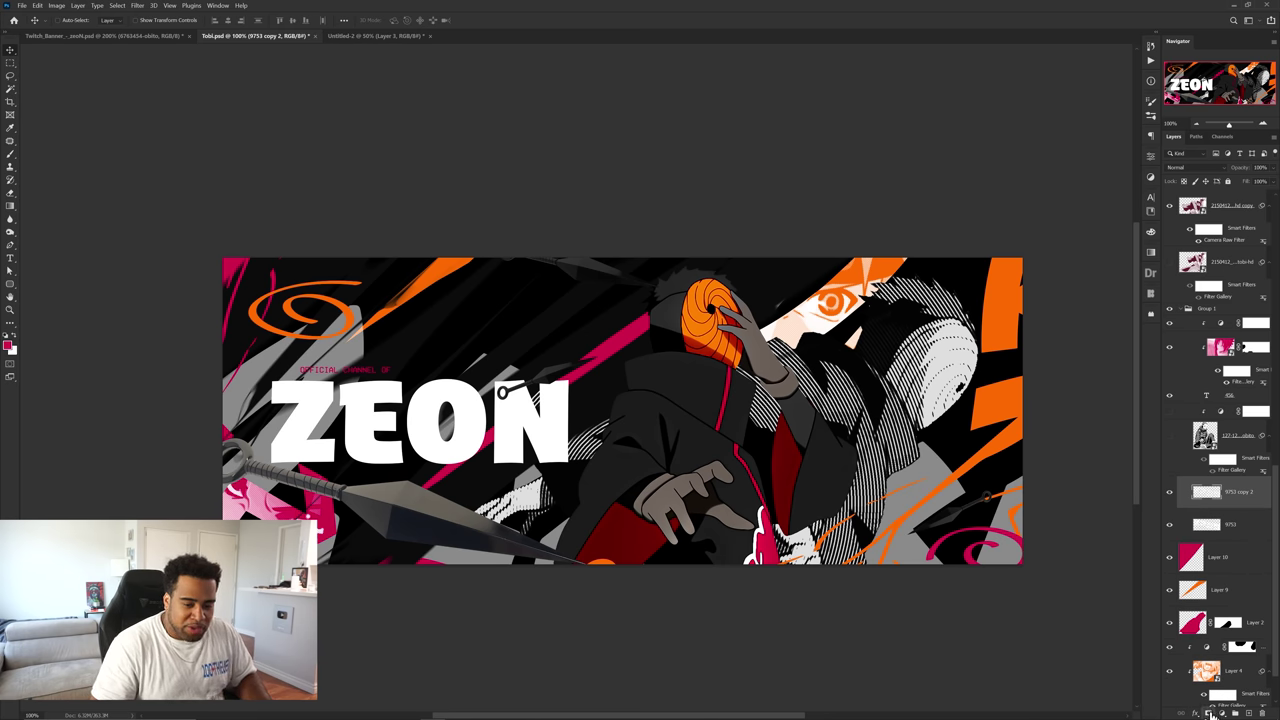
left_click(1209, 714)
left_click_drag(1254, 182, 1251, 181)
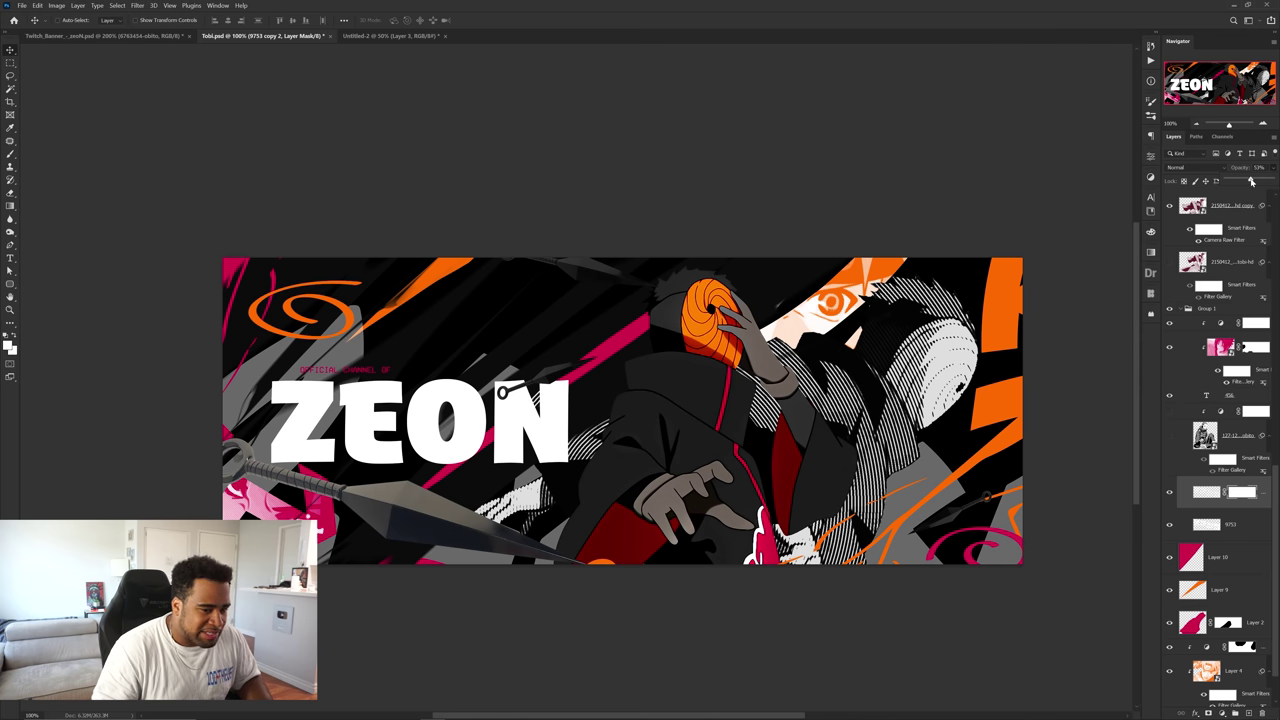
- Paint black on the layer mask with a large, soft, low-opacity brush to fade the grey glyph shapes behind the title
key("b")
left_click_drag(396, 341, 440, 375)
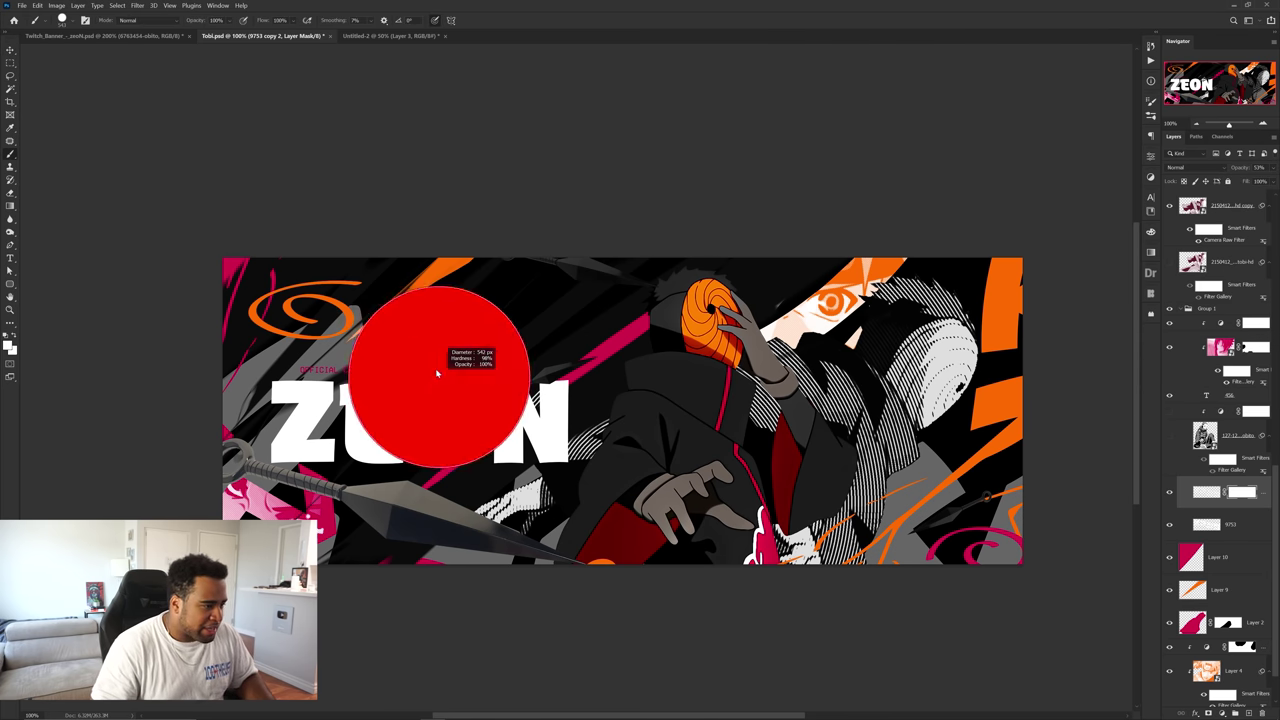
left_click_drag(380, 406, 500, 375)
left_click(229, 20)
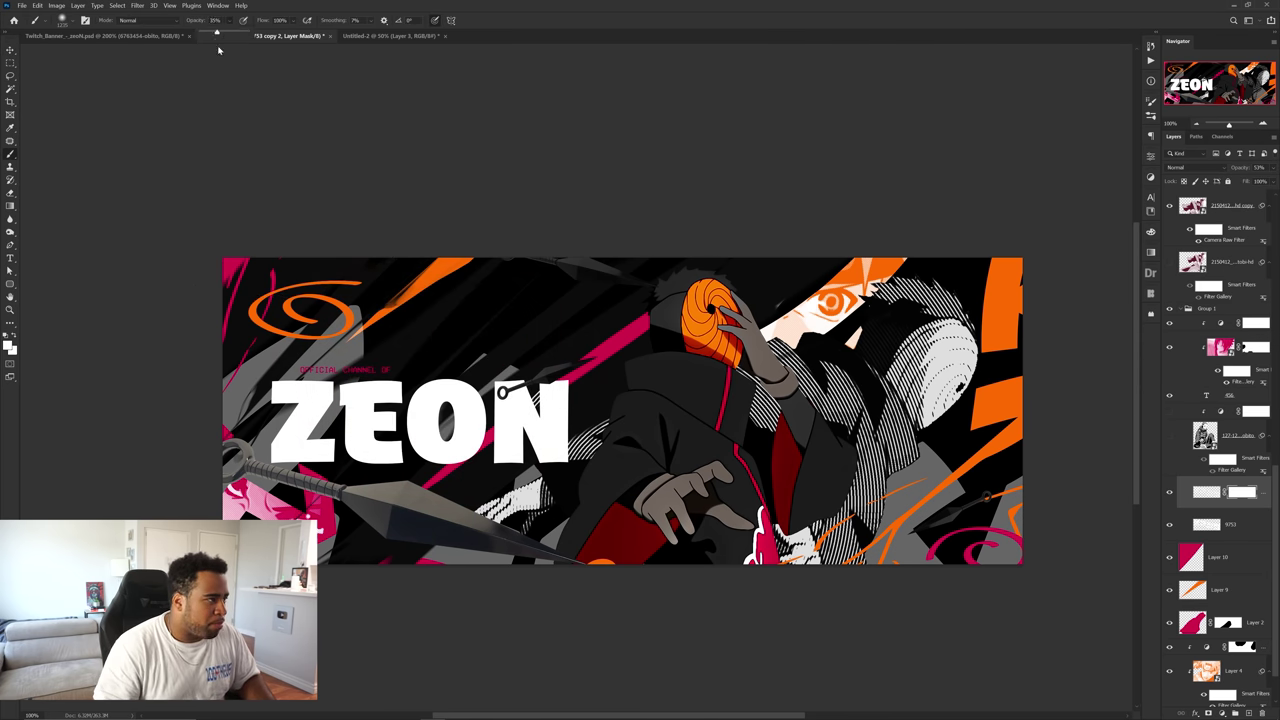
mouse_move(414, 385)
left_mouse_down()
mouse_move(368, 369)
mouse_move(325, 322)
left_mouse_up()
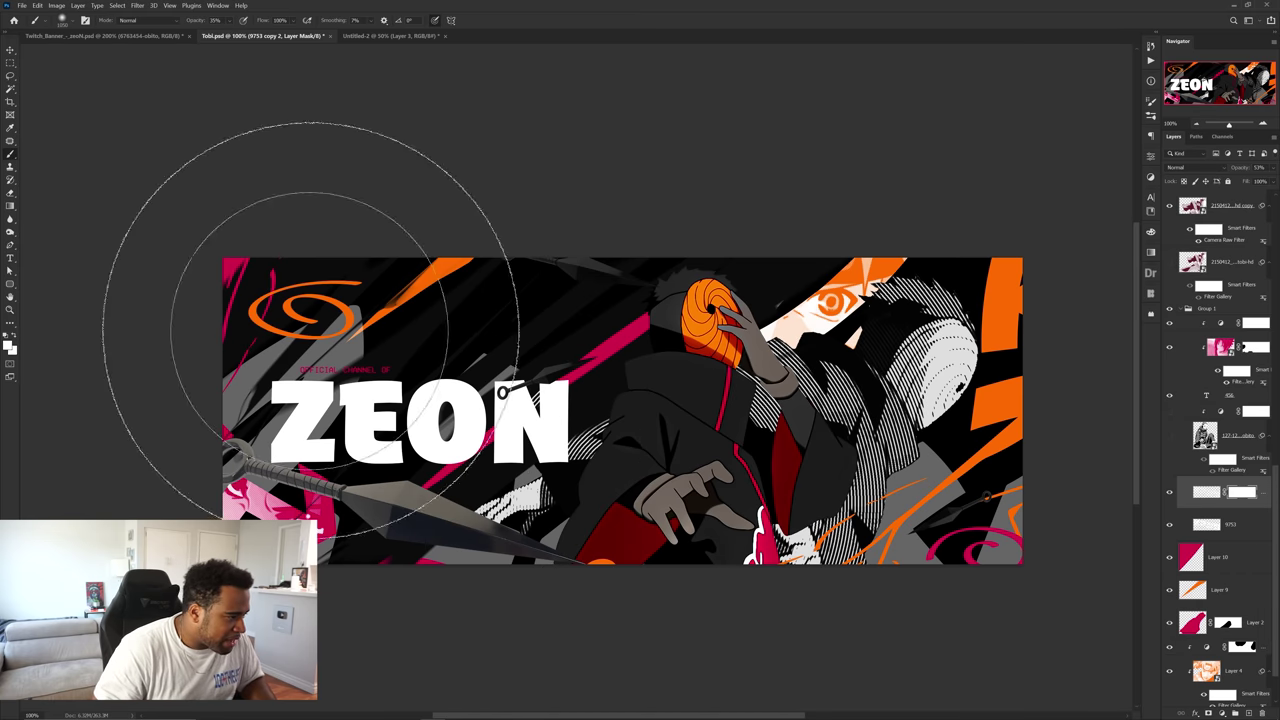
key("x")
mouse_move(394, 434)
left_mouse_down()
mouse_move(348, 332)
mouse_move(251, 266)
left_mouse_up()
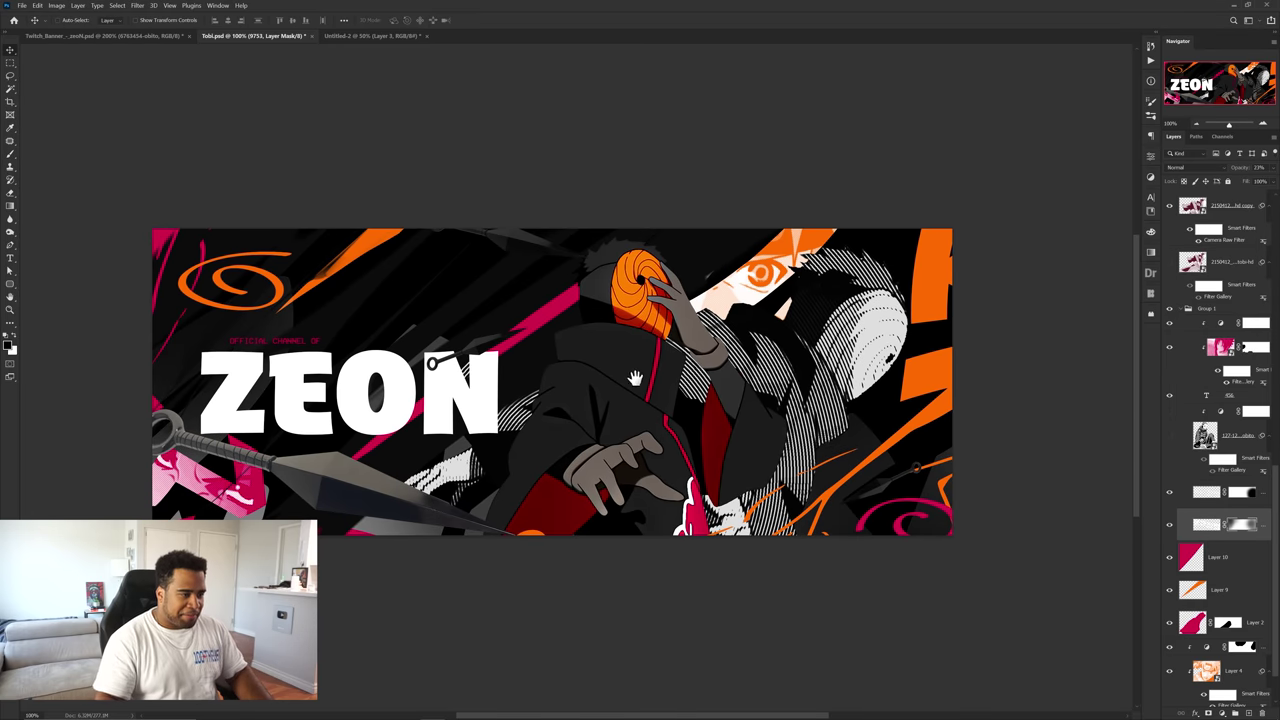
left_click_drag(632, 374, 673, 374)
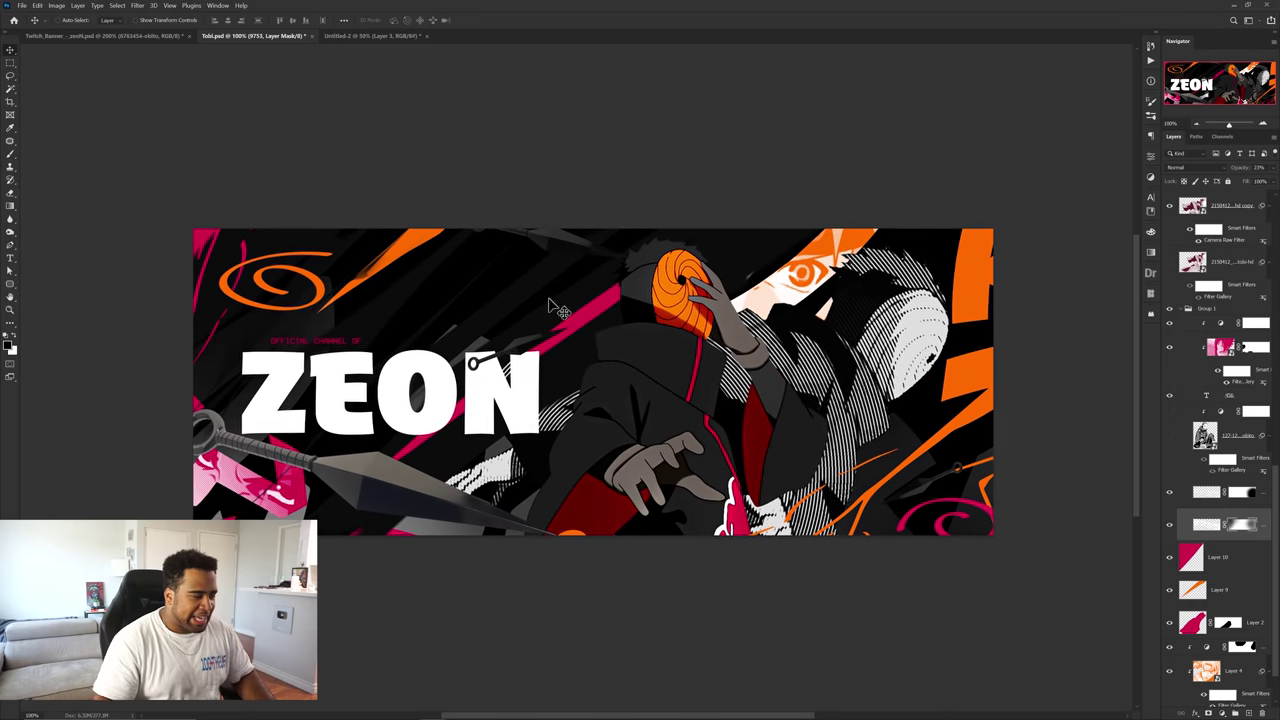
- Convert the ZEON title layer to a smart object and add 31.9% Gaussian monochromatic noise
left_click(148, 37)
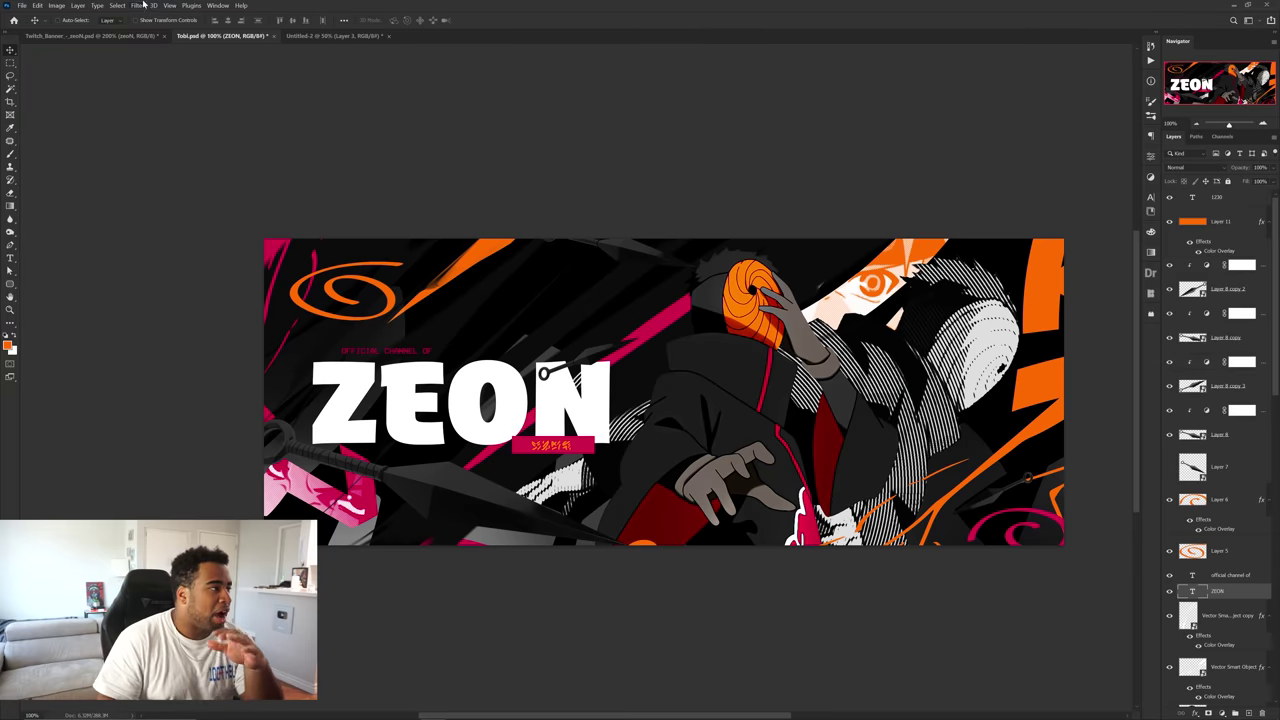
left_click(137, 5)
mouse_move(146, 151)
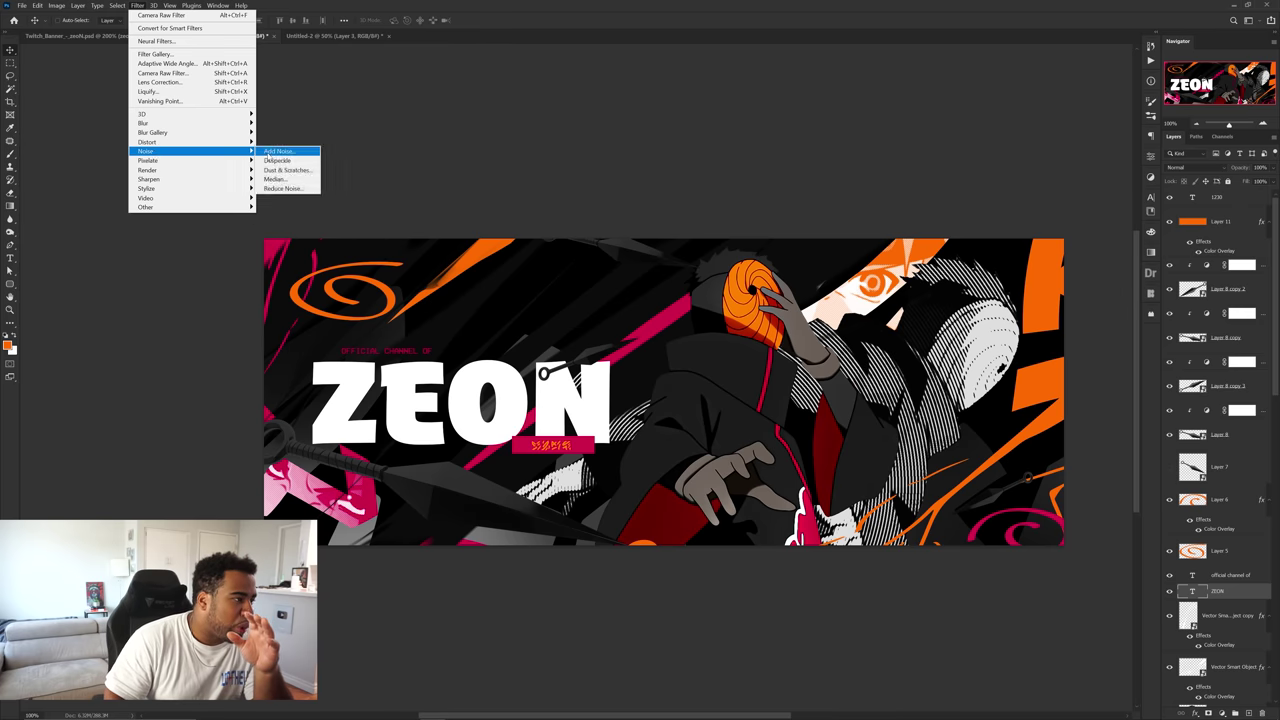
left_click(279, 151)
left_click(740, 272)
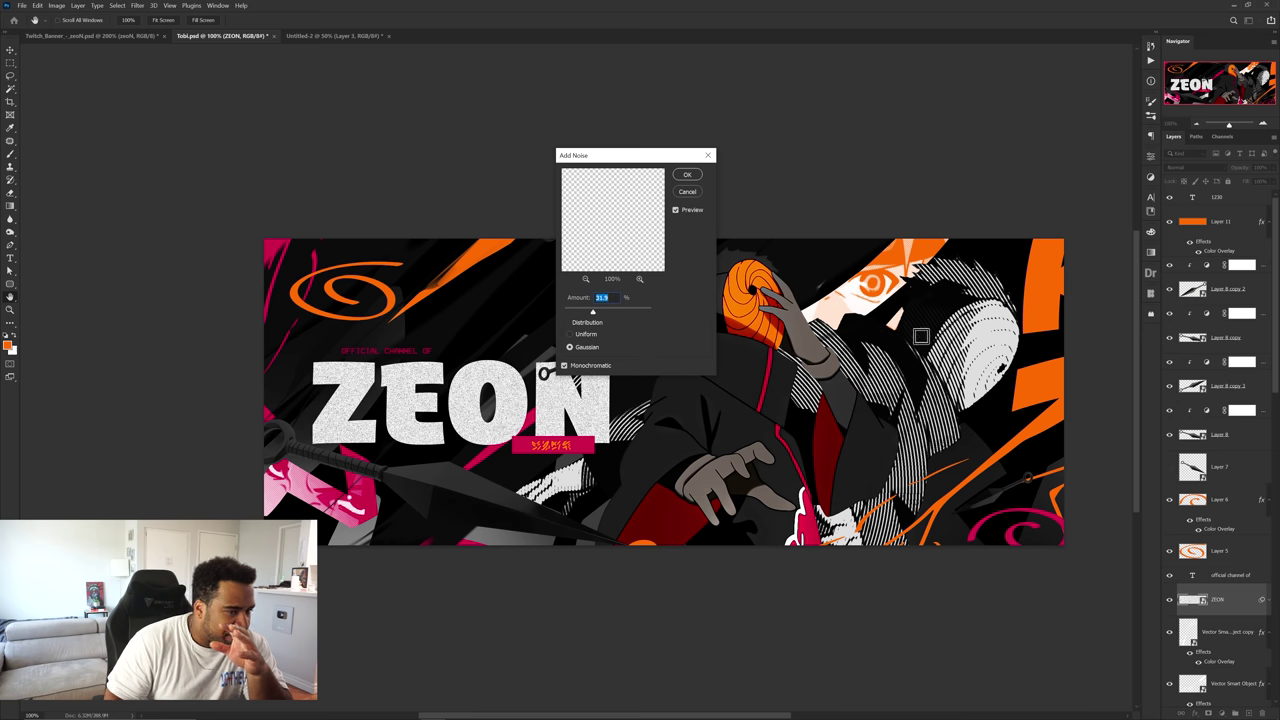
left_click(687, 175)
key("v")
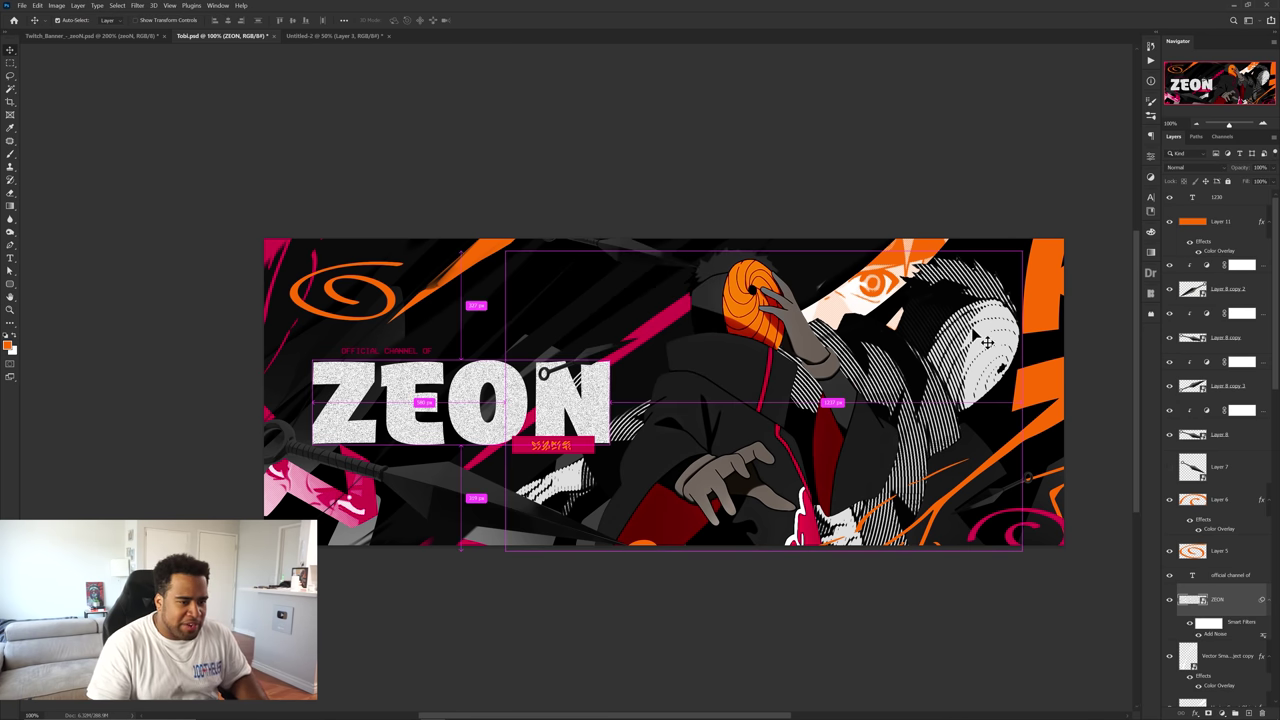
- Add 8.78% Gaussian monochromatic noise to the halftone Tobi render layer behind the main figure
left_click(897, 357)
left_click(134, 7)
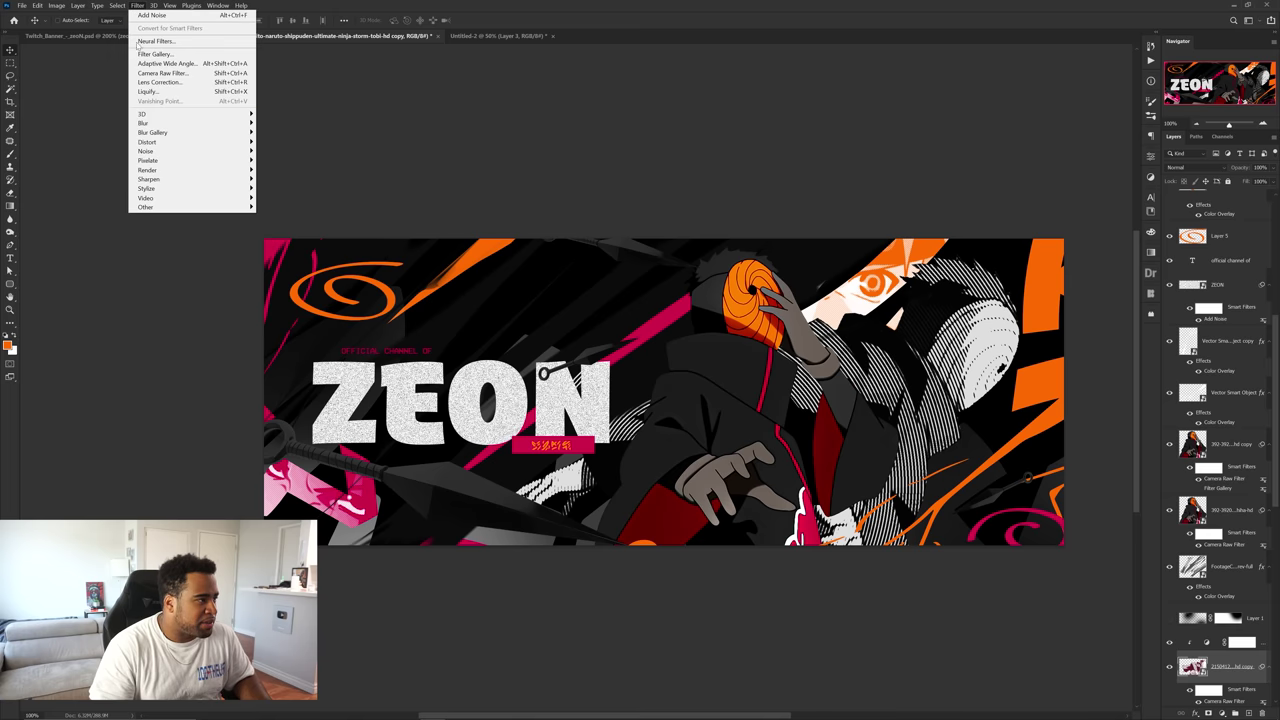
mouse_move(166, 171)
left_click(152, 15)
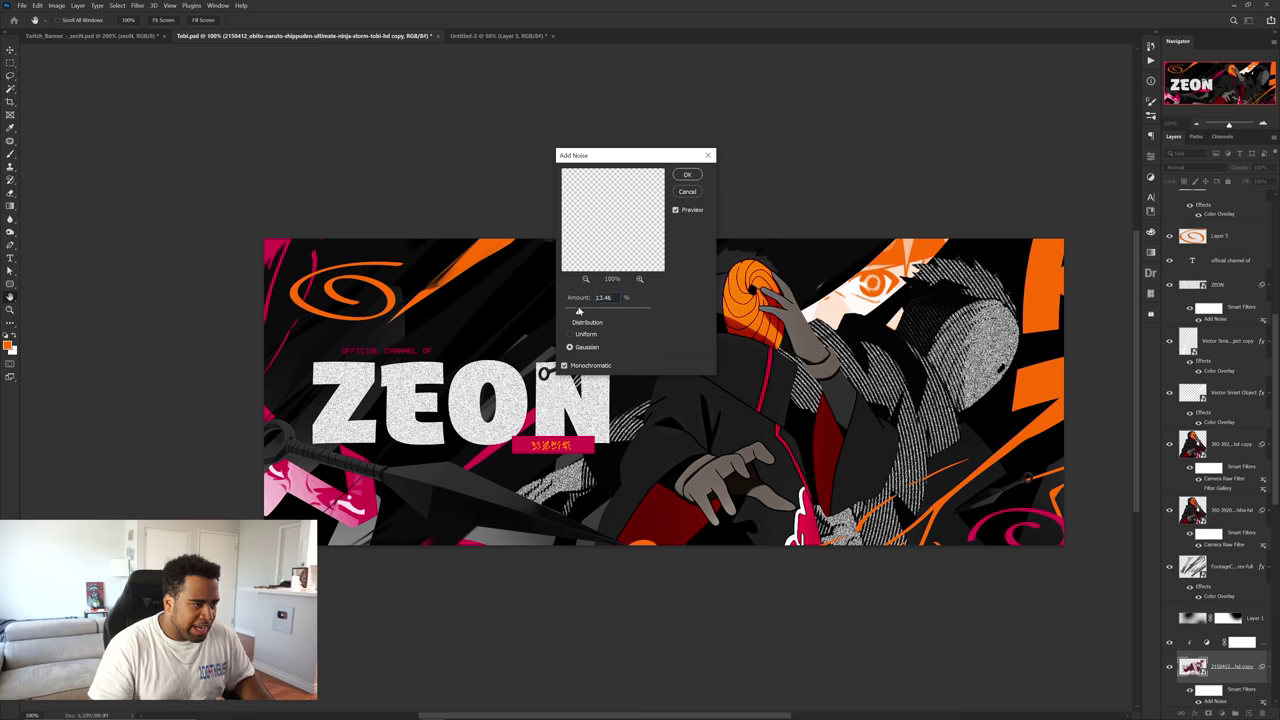
left_click_drag(578, 312, 572, 312)
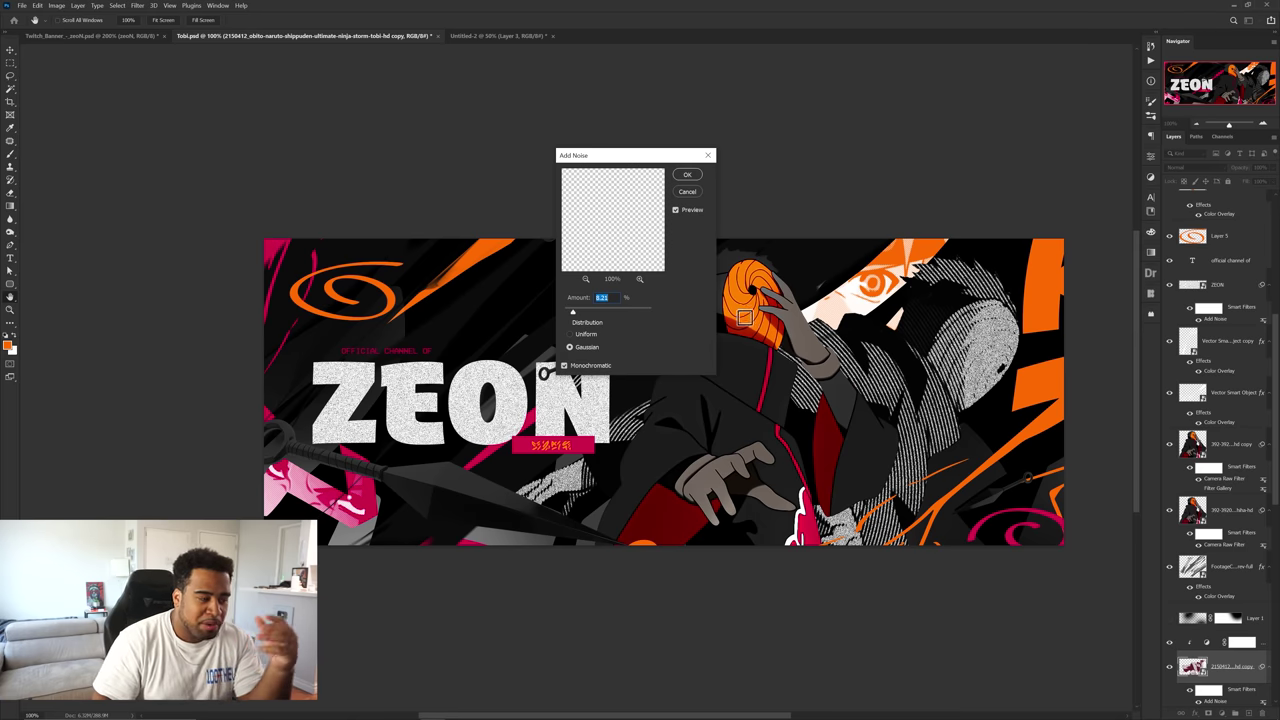
left_click_drag(572, 312, 572, 312)
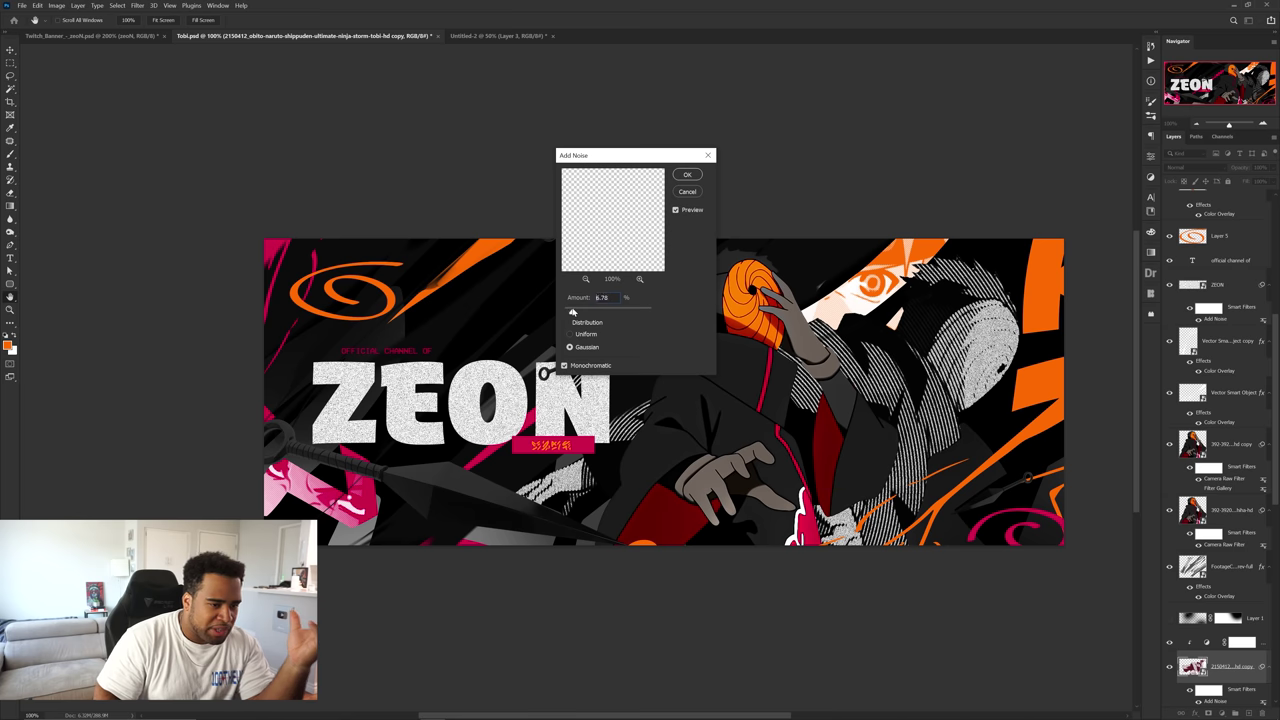
left_click(684, 175)
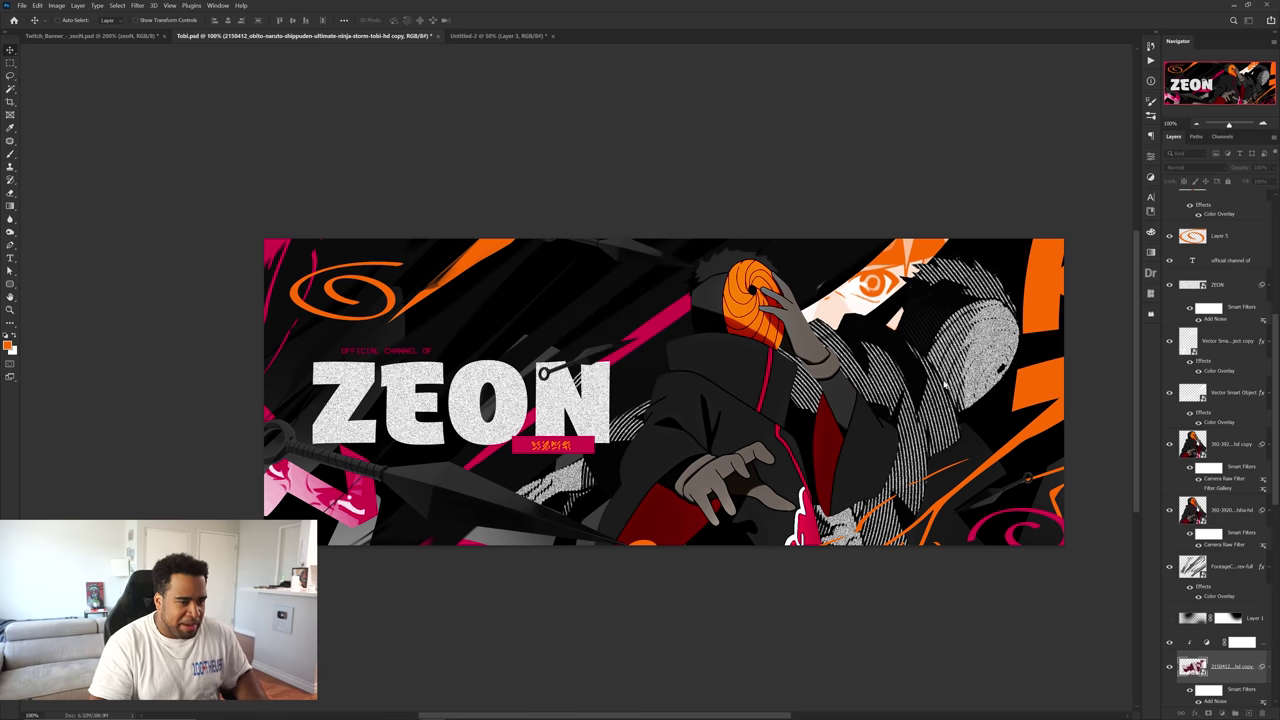
- Examine the noise texture on the ZEON title and the halftone figure across the banner
scroll(940, 372, "up", 3)
scroll(935, 372, "down", 3)
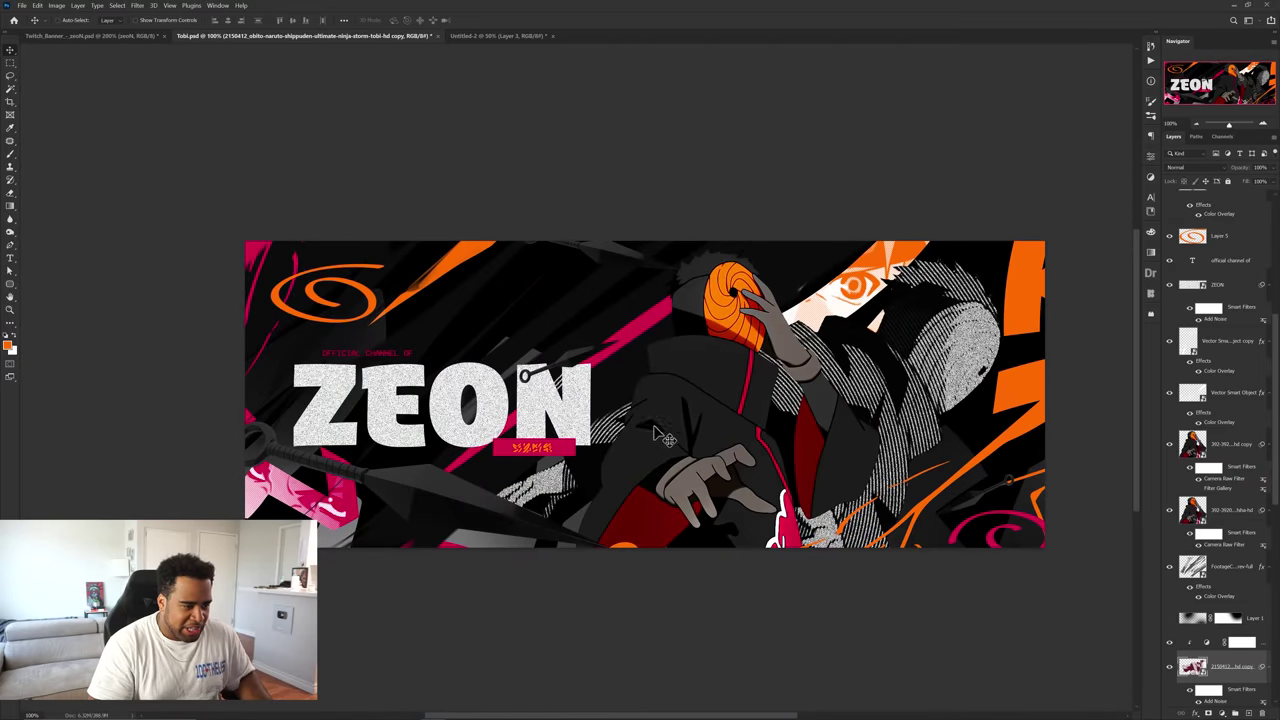
left_click_drag(717, 394, 788, 454)
left_click_drag(602, 461, 554, 421)
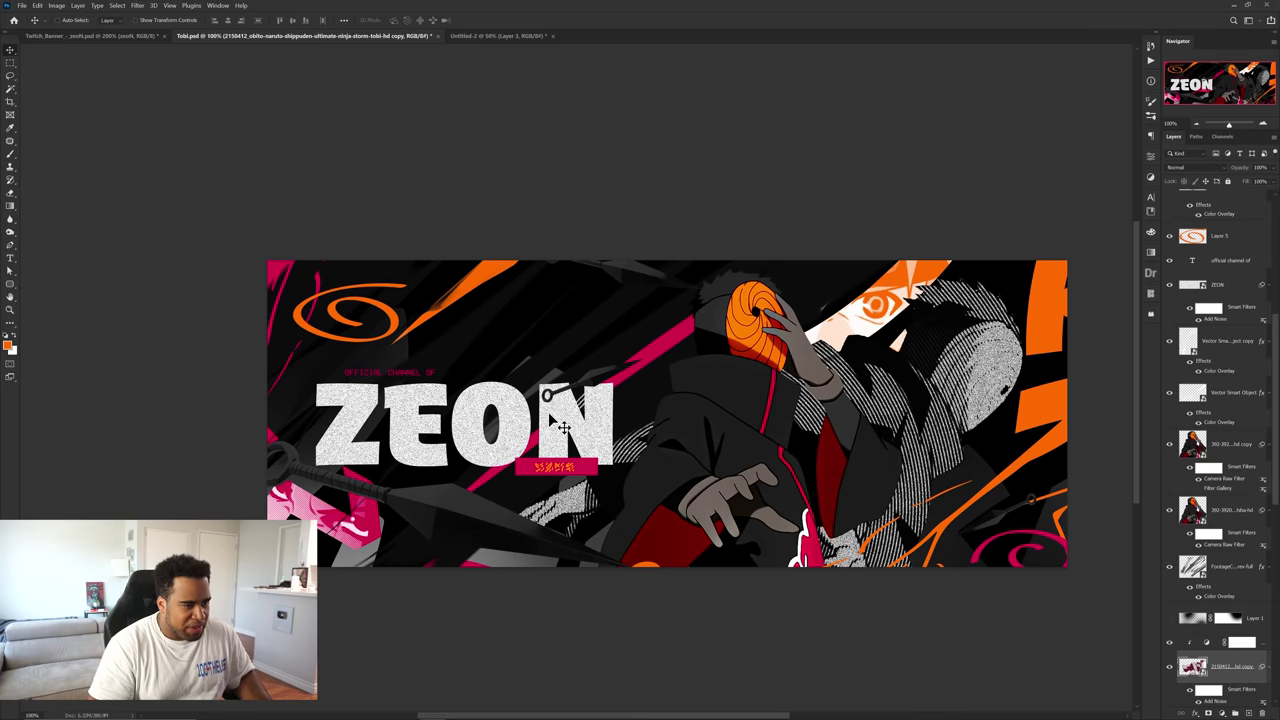
key("ctrl")
left_click(498, 279)
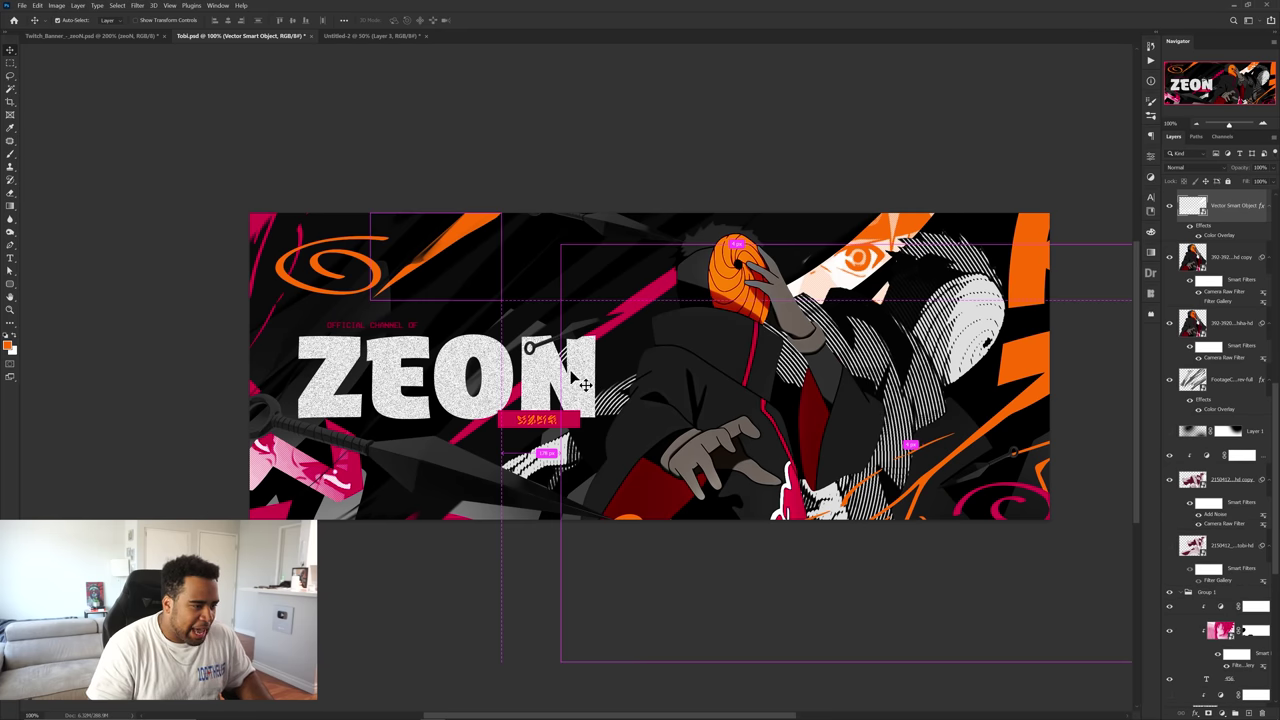
left_click_drag(585, 378, 538, 358)
key("ctrl+z")
mouse_move(883, 343)
left_mouse_down()
mouse_move(893, 358)
mouse_move(881, 348)
left_mouse_up()
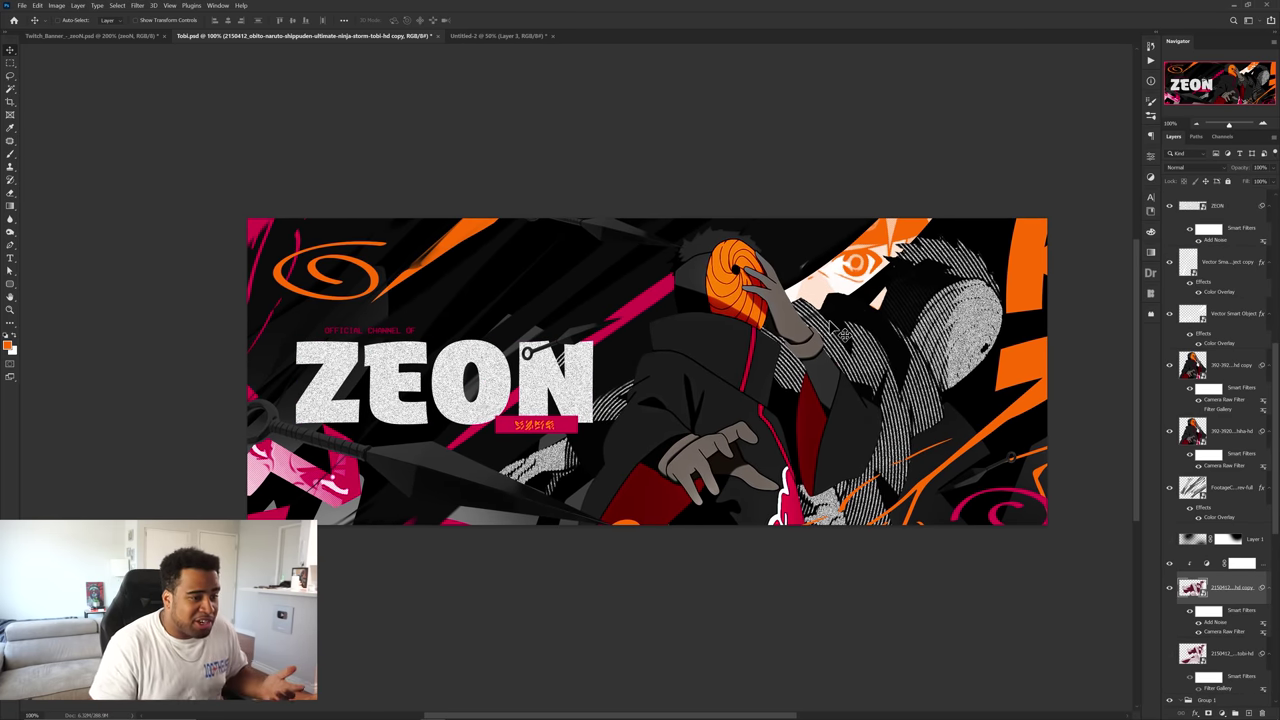
mouse_move(820, 340)
left_mouse_down()
mouse_move(832, 316)
mouse_move(815, 340)
left_mouse_up()
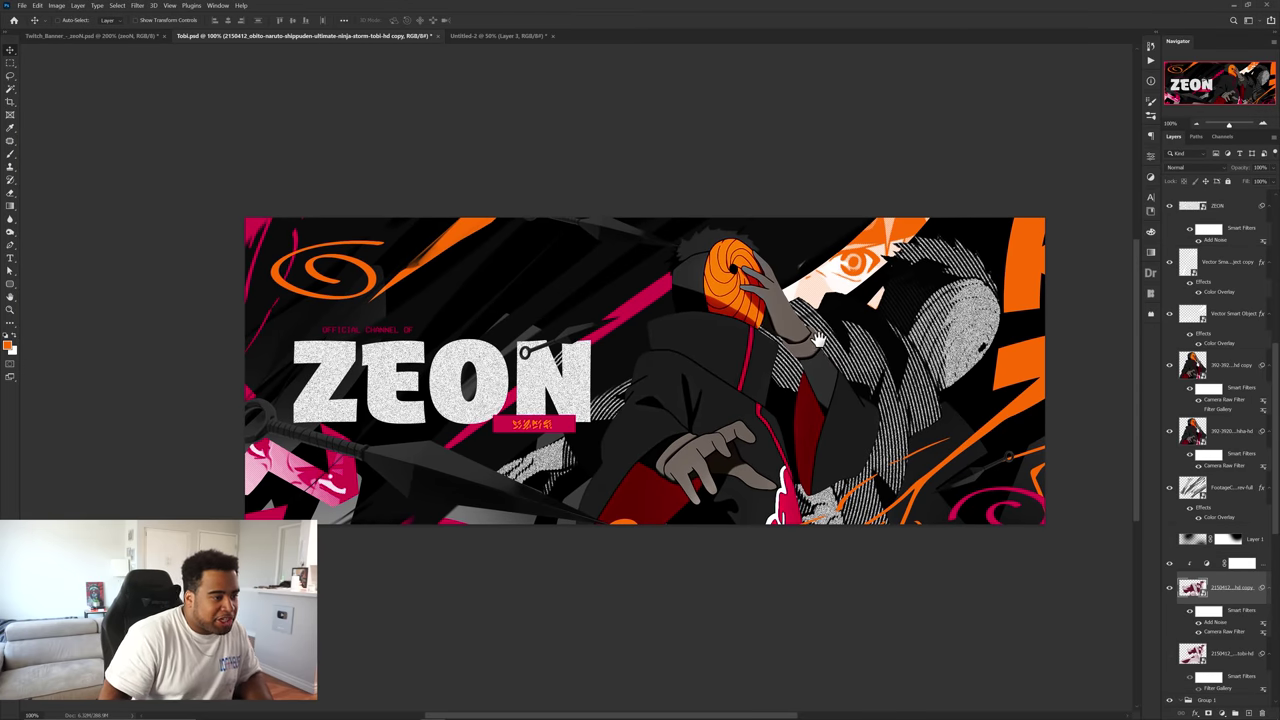
- Hide the black Layer 12 that covers the background shapes and save the banner document
key("ctrl+s")
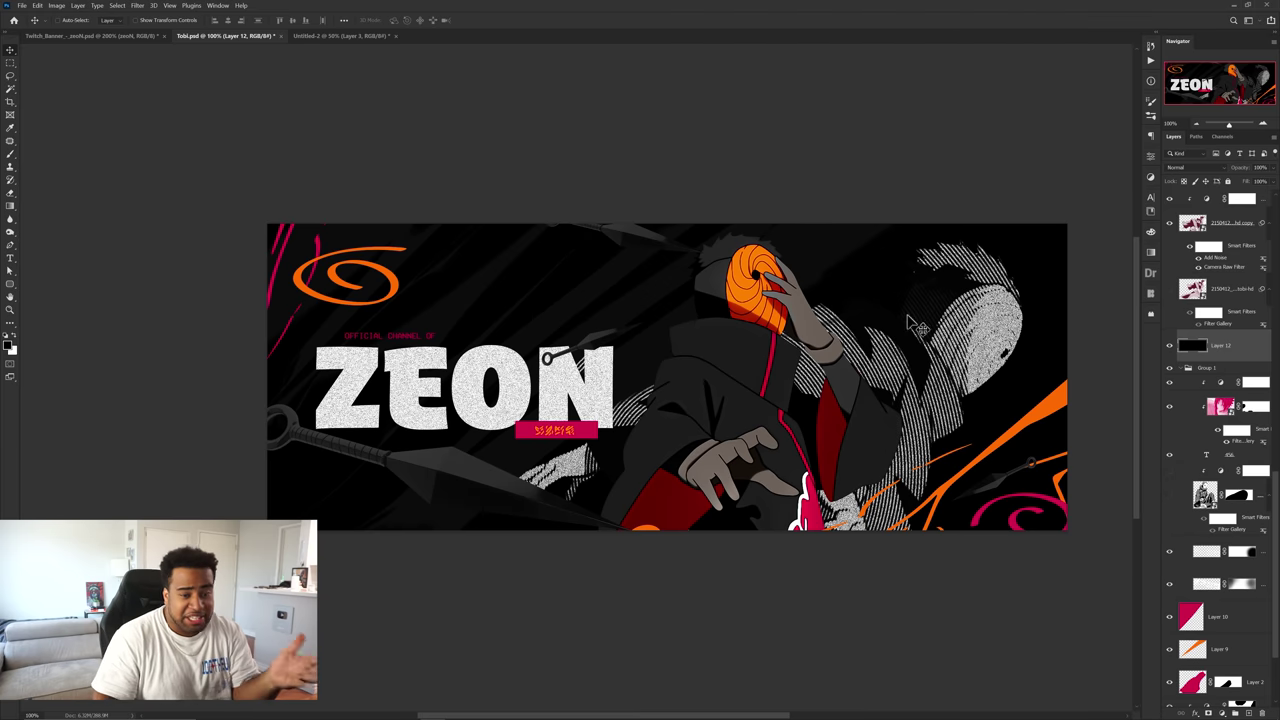
left_click(1169, 346)
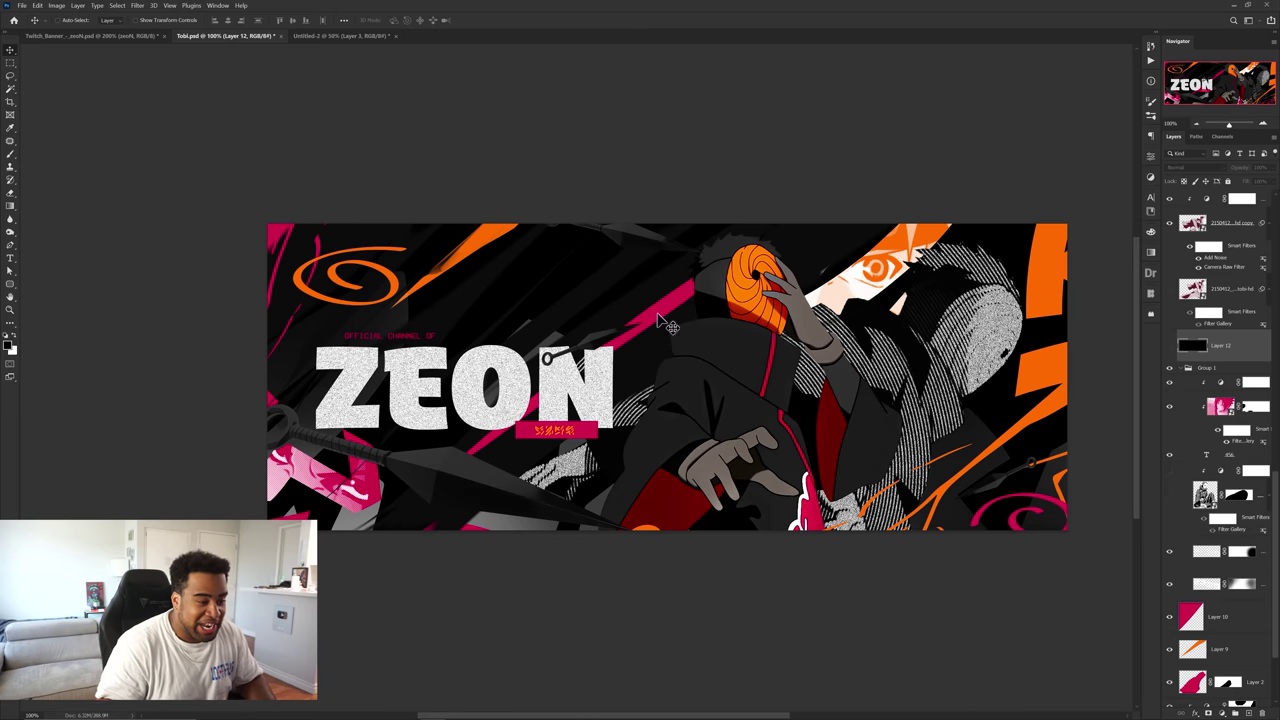
scroll(533, 430, "up", 2)
scroll(560, 420, "down", 1)
left_click(573, 430, "ctrl")
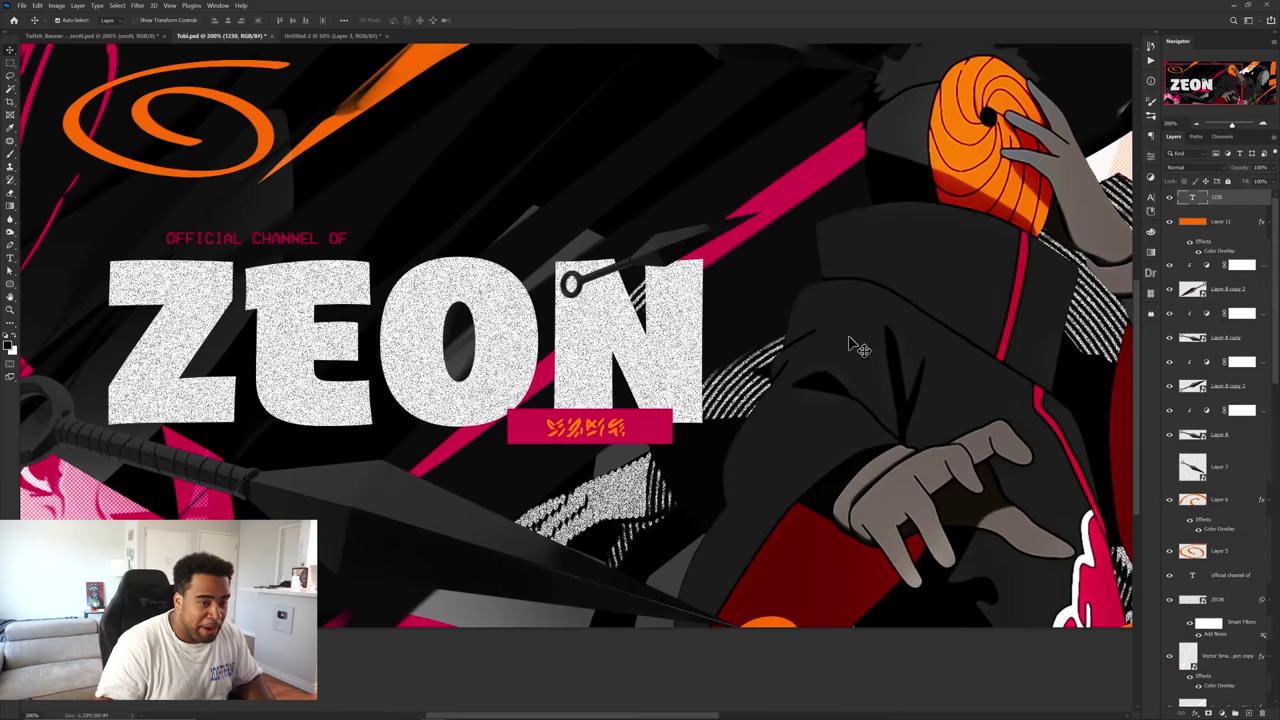
scroll(817, 321, "down", 1)
left_click_drag(826, 317, 673, 380)
key("ctrl+s")
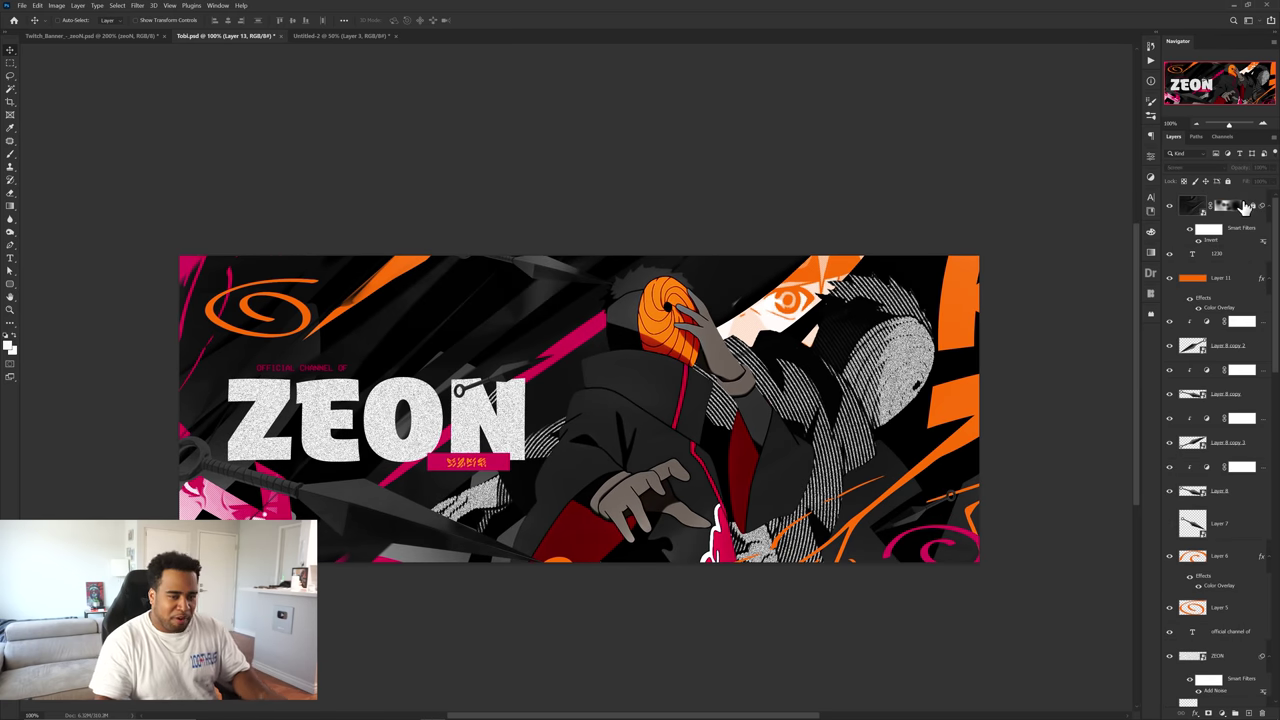
- Stamp all visible layers into a new top layer and convert it to a smart object
key("ctrl+shift+alt+e")
right_click(1240, 207)
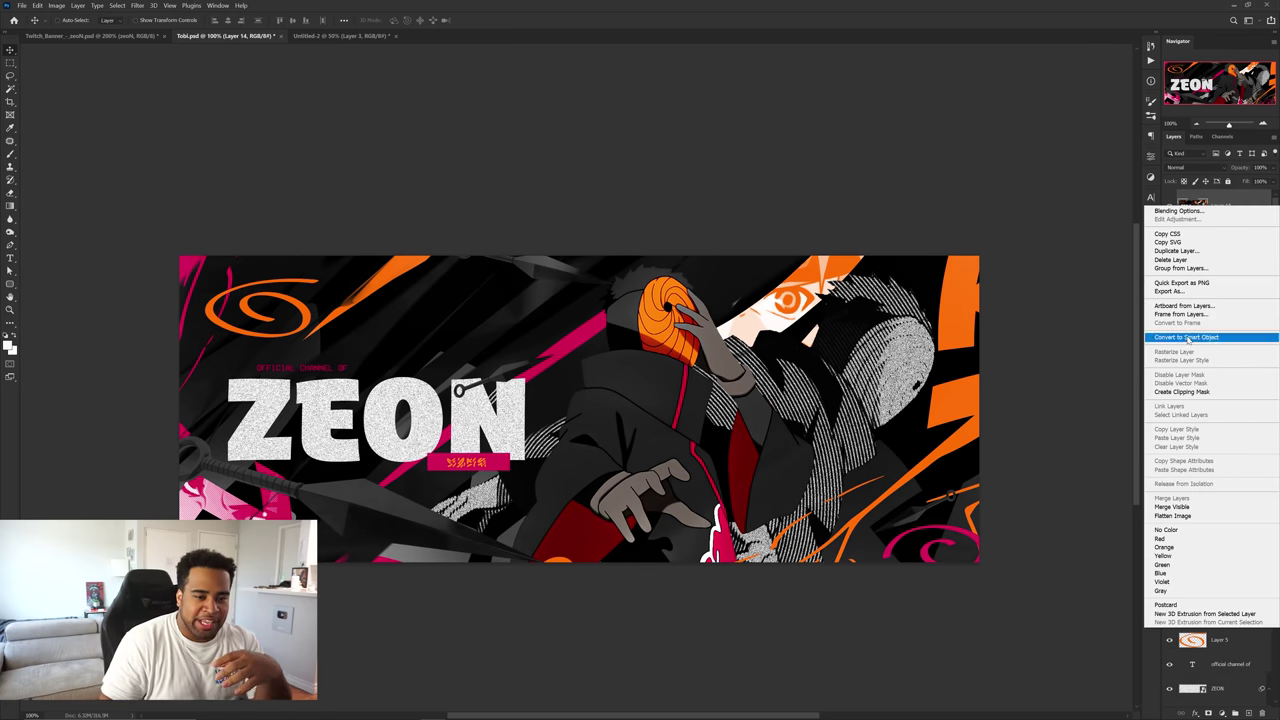
left_click(1188, 338)
- Grade Layer 14 with the Camera Raw Filter: Shadows +8, Blacks -18, Texture +16, Clarity +15, Vibrance +52, Saturation -21
left_click(138, 5)
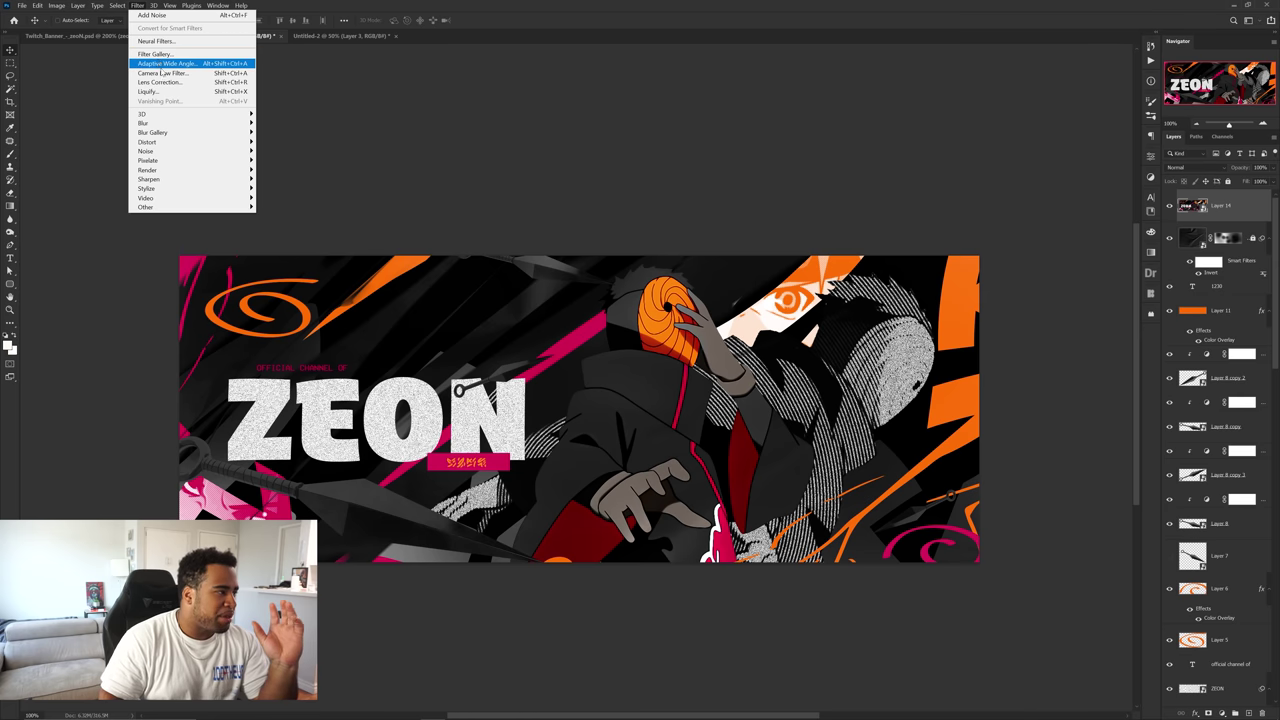
left_click(162, 75)
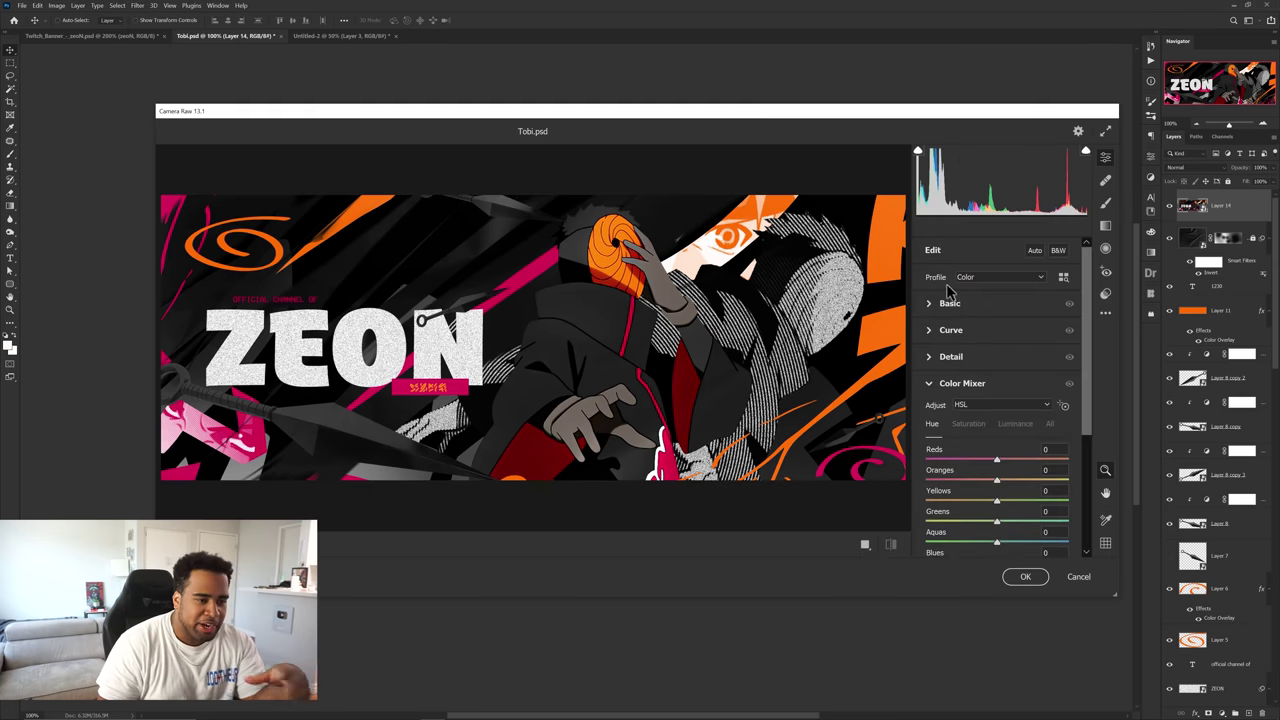
left_click(928, 305)
left_click_drag(996, 466, 984, 466)
left_click_drag(998, 422, 1007, 424)
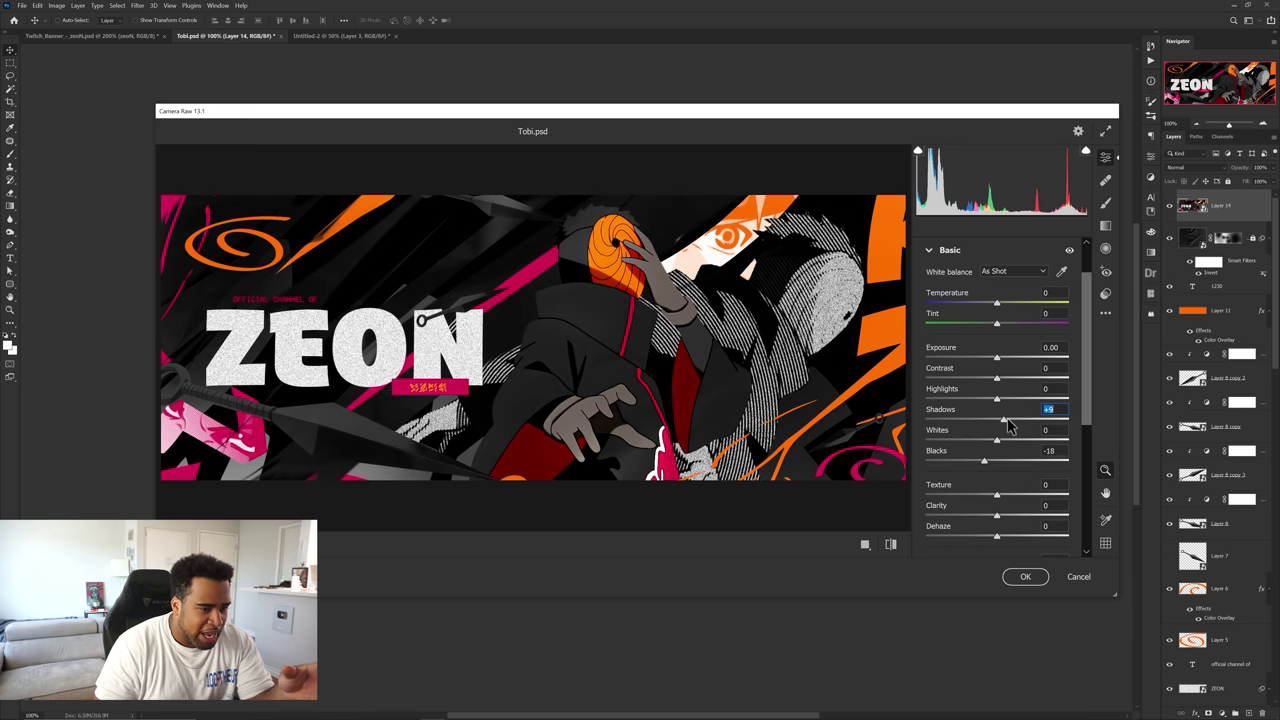
mouse_move(1001, 499)
left_mouse_down()
mouse_move(1022, 497)
mouse_move(1008, 497)
mouse_move(1012, 518)
mouse_move(1007, 484)
left_mouse_up()
scroll(1005, 481, "down", 1)
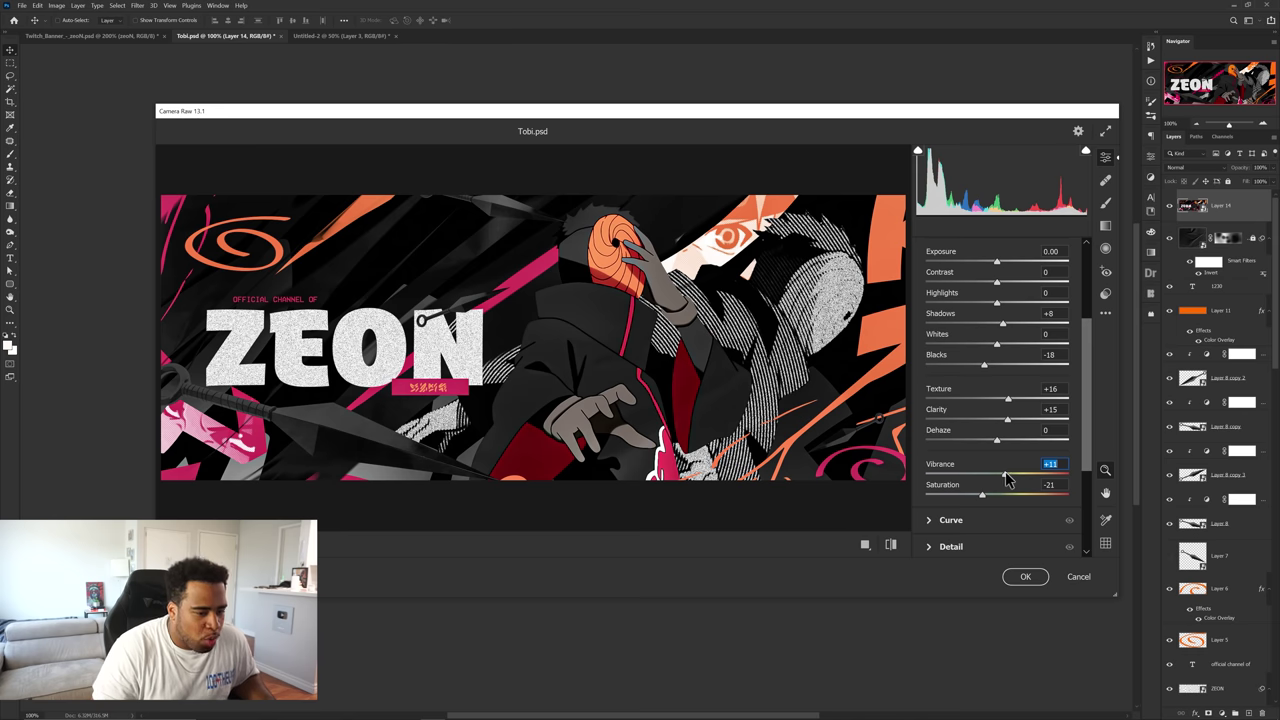
left_click_drag(1007, 479, 1038, 479)
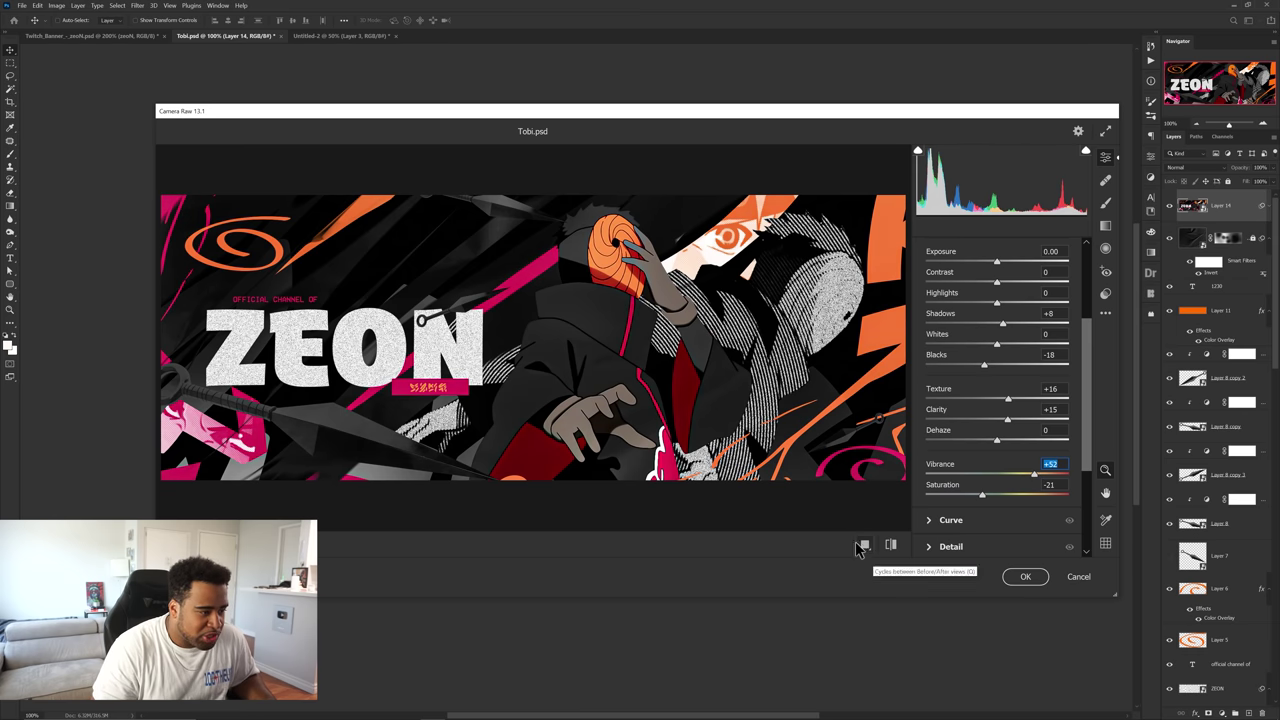
- Compare the figure and title in side-by-side before and after views, and set Sharpening to 32
left_click(890, 544)
left_click_drag(489, 333, 520, 333)
key("space")
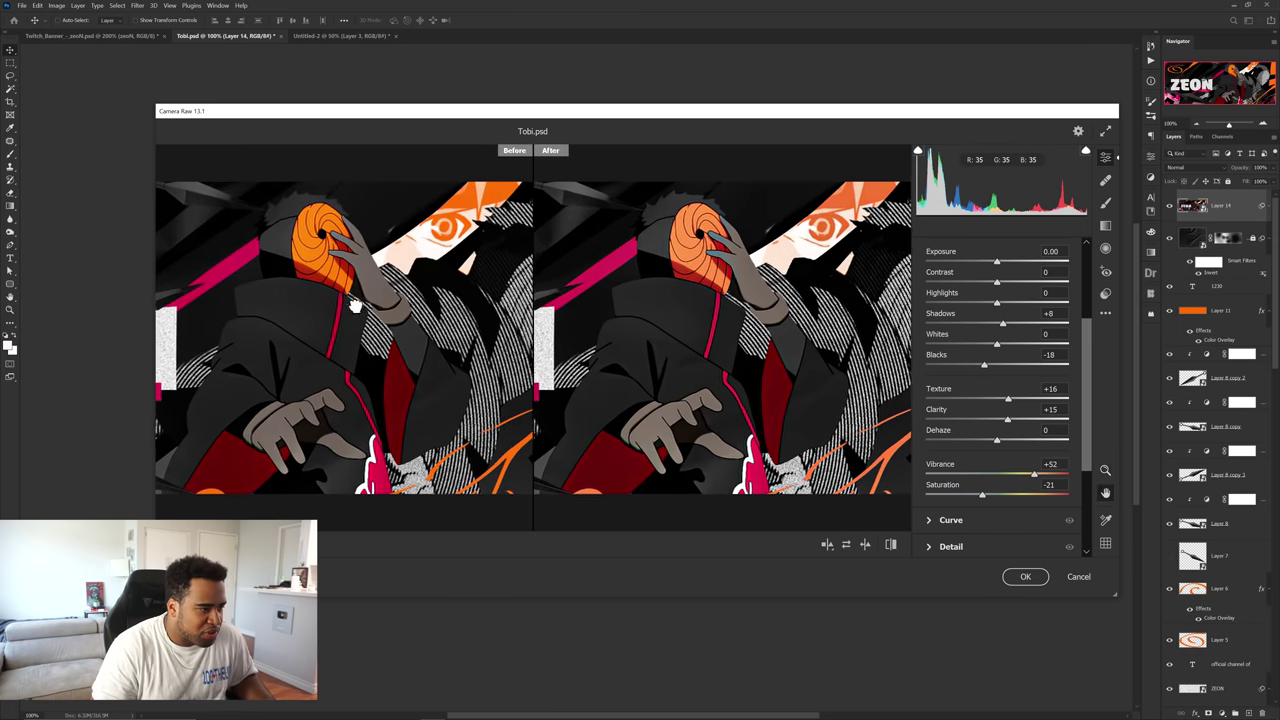
mouse_move(354, 303)
left_mouse_down()
mouse_move(414, 323)
mouse_move(334, 305)
left_mouse_up()
left_click_drag(588, 340, 740, 360)
scroll(1015, 445, "down", 5)
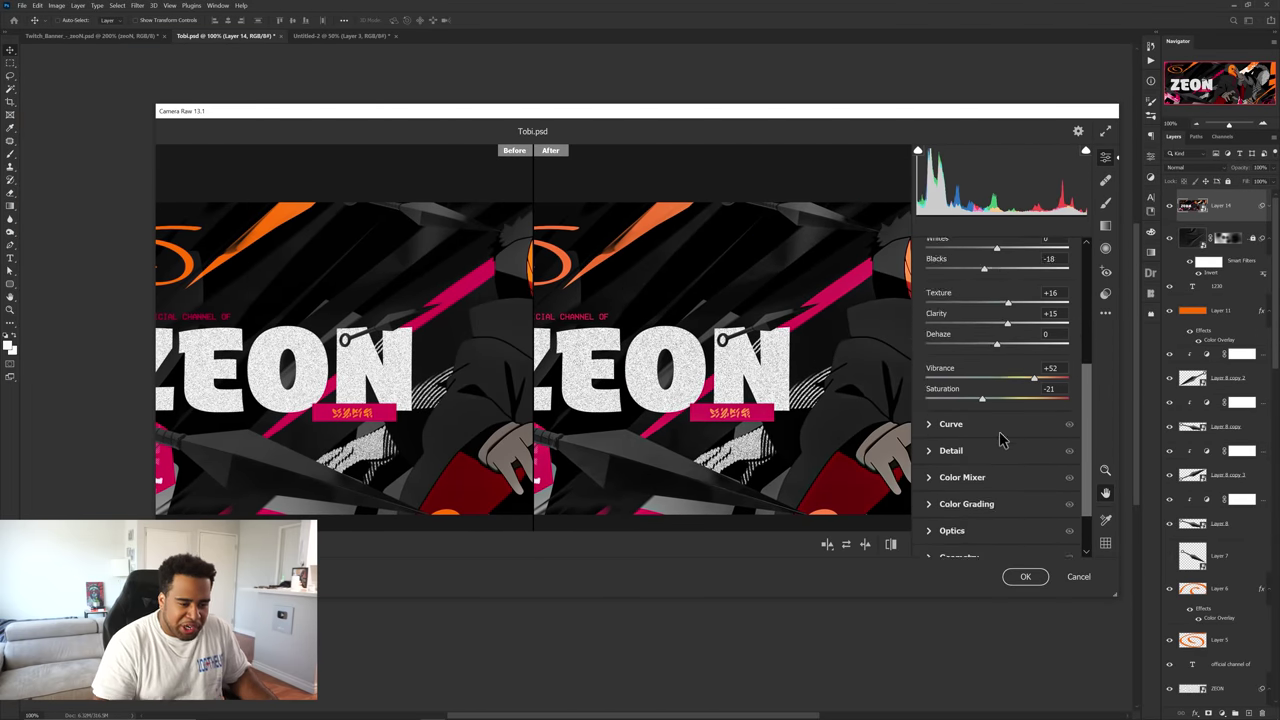
left_click(950, 428)
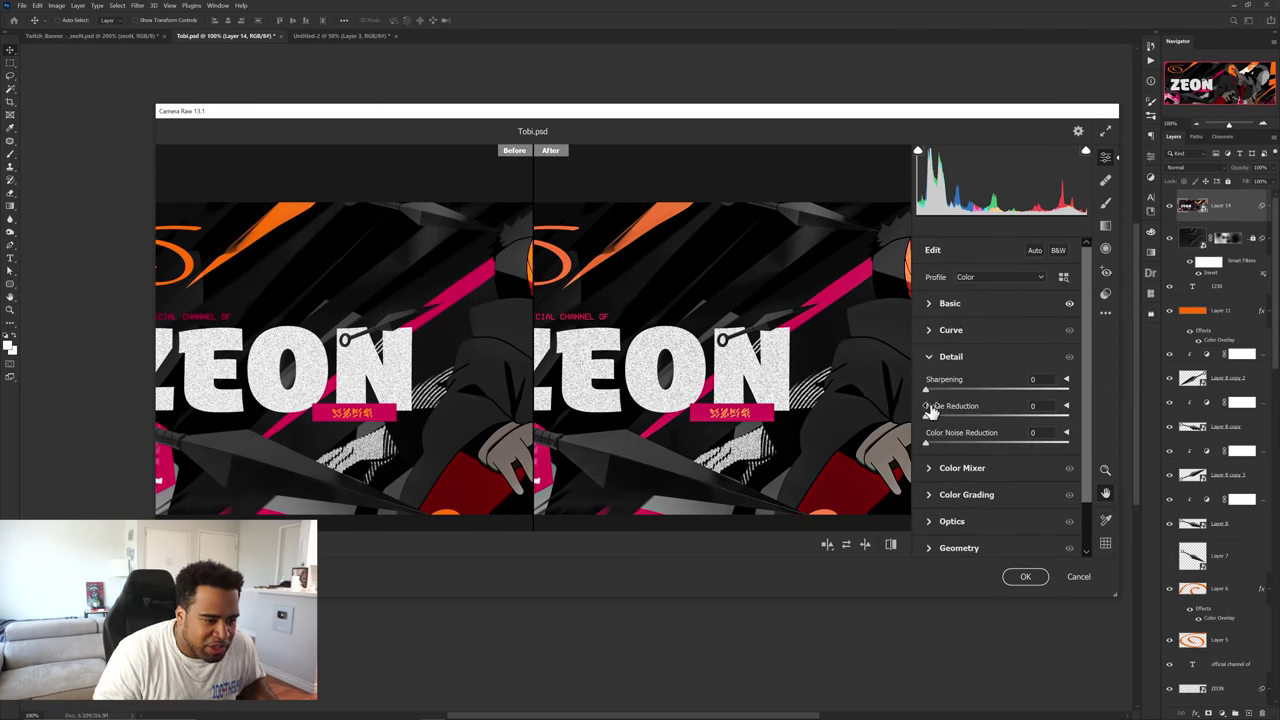
scroll(935, 414, "down", 1)
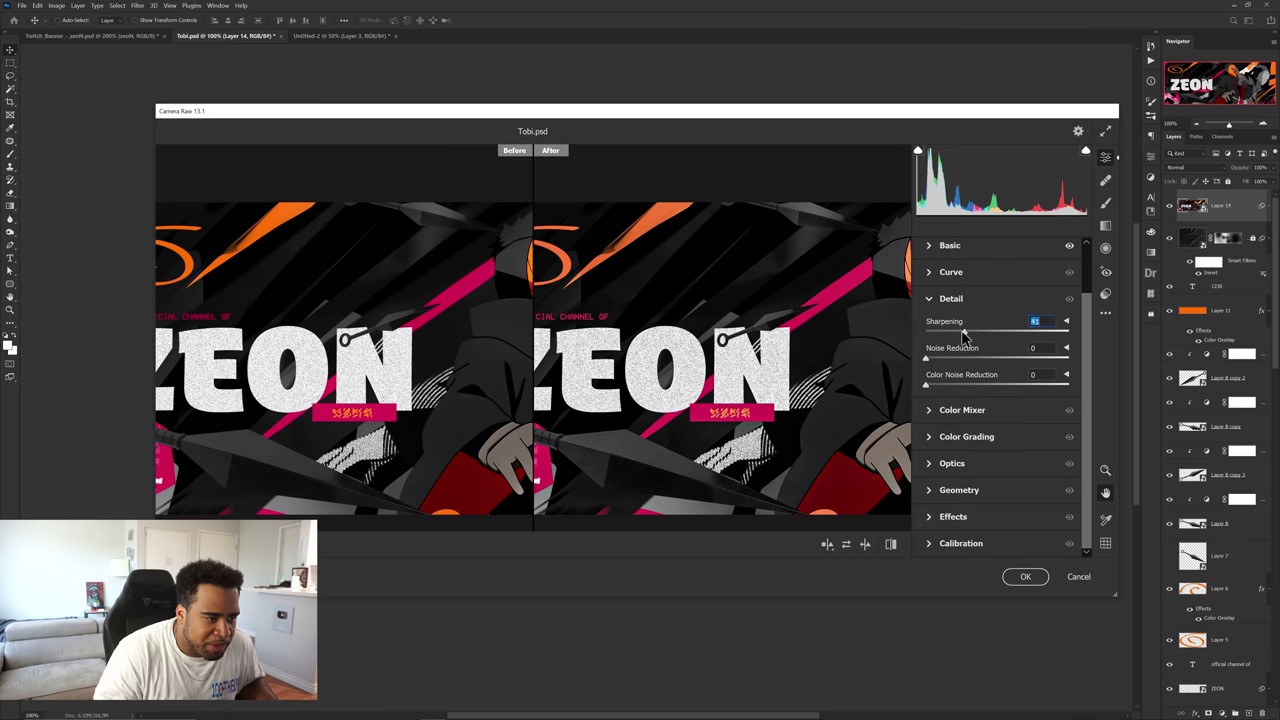
left_click_drag(958, 338, 955, 338)
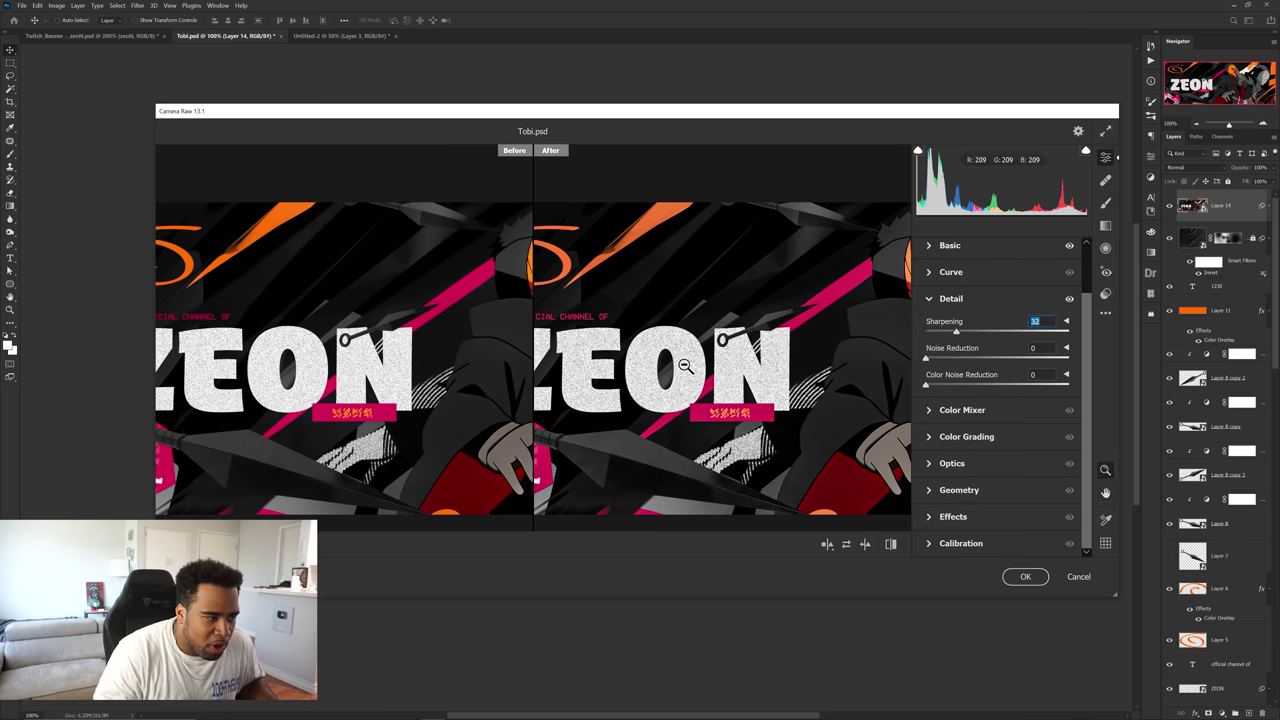
- Set Grain to 7 while checking it on the mask and hand, and apply the Camera Raw Filter
left_click(946, 519)
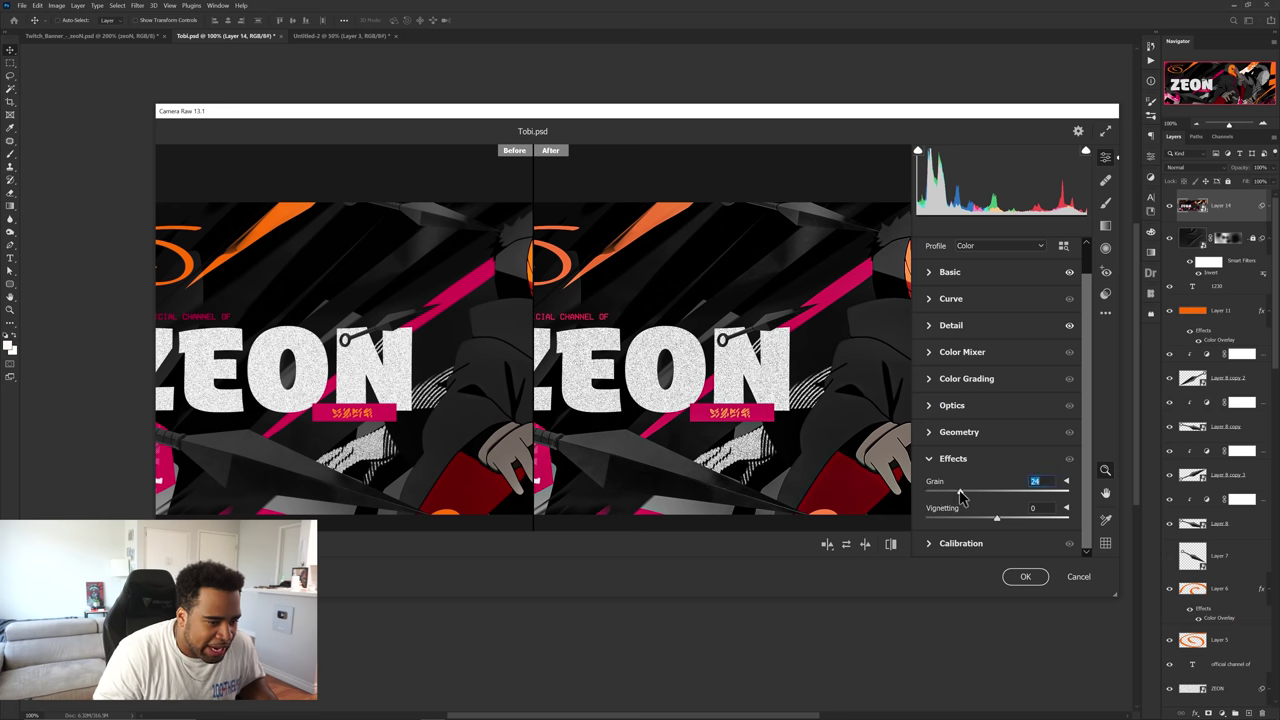
left_click_drag(945, 492, 944, 492)
key("space")
left_click_drag(786, 443, 583, 512)
left_click_drag(785, 297, 841, 275)
left_click_drag(738, 306, 801, 496)
key("space")
mouse_move(943, 495)
left_mouse_down()
mouse_move(921, 495)
mouse_move(938, 495)
left_mouse_up()
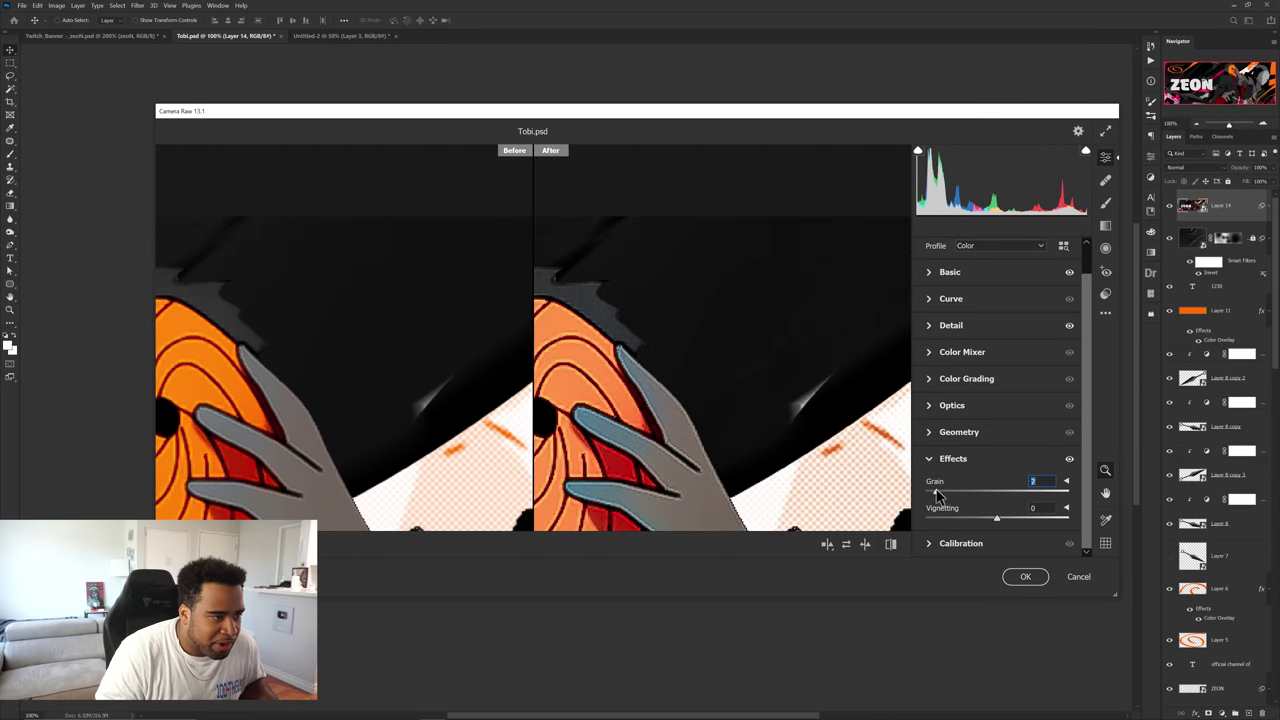
left_click(1025, 576)
left_click_drag(714, 475, 886, 418)
scroll(790, 468, "down", 1)
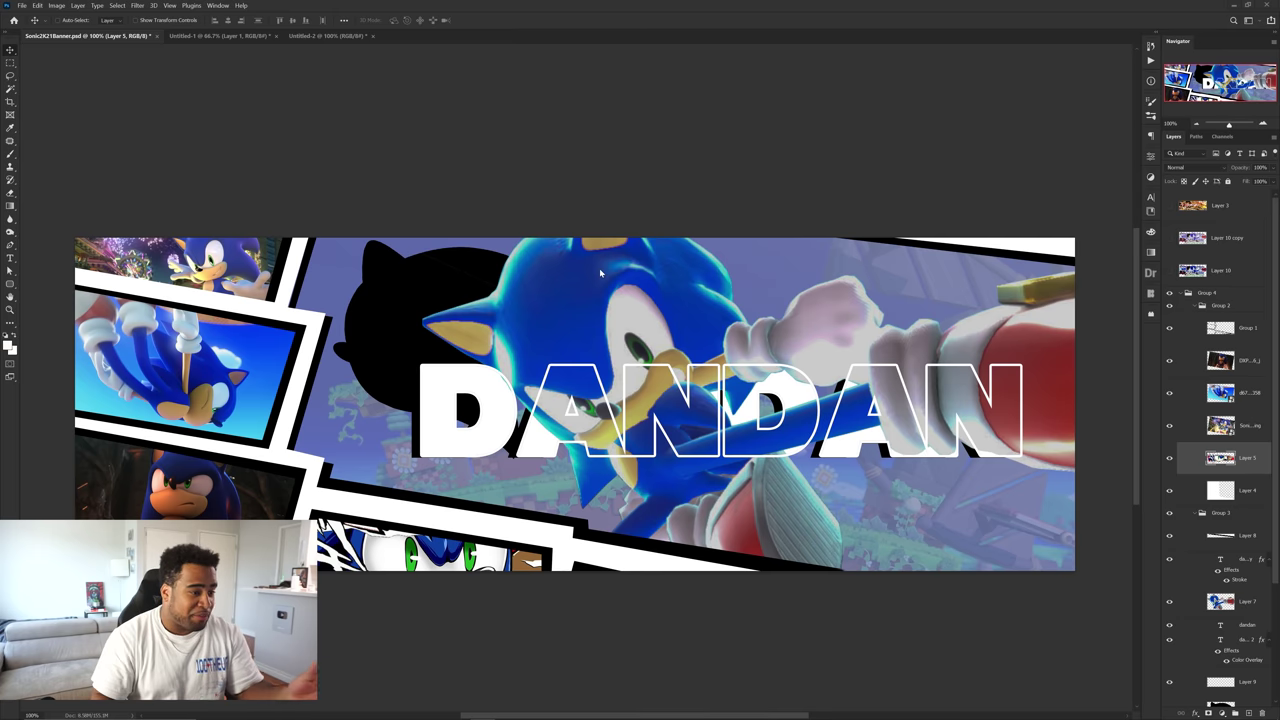
- Shift individual images in the Sonic banner and source collage, undo each move, and return to the Sonic2K21Banner.psd document
left_click_drag(615, 330, 576, 322)
key("ctrl+z")
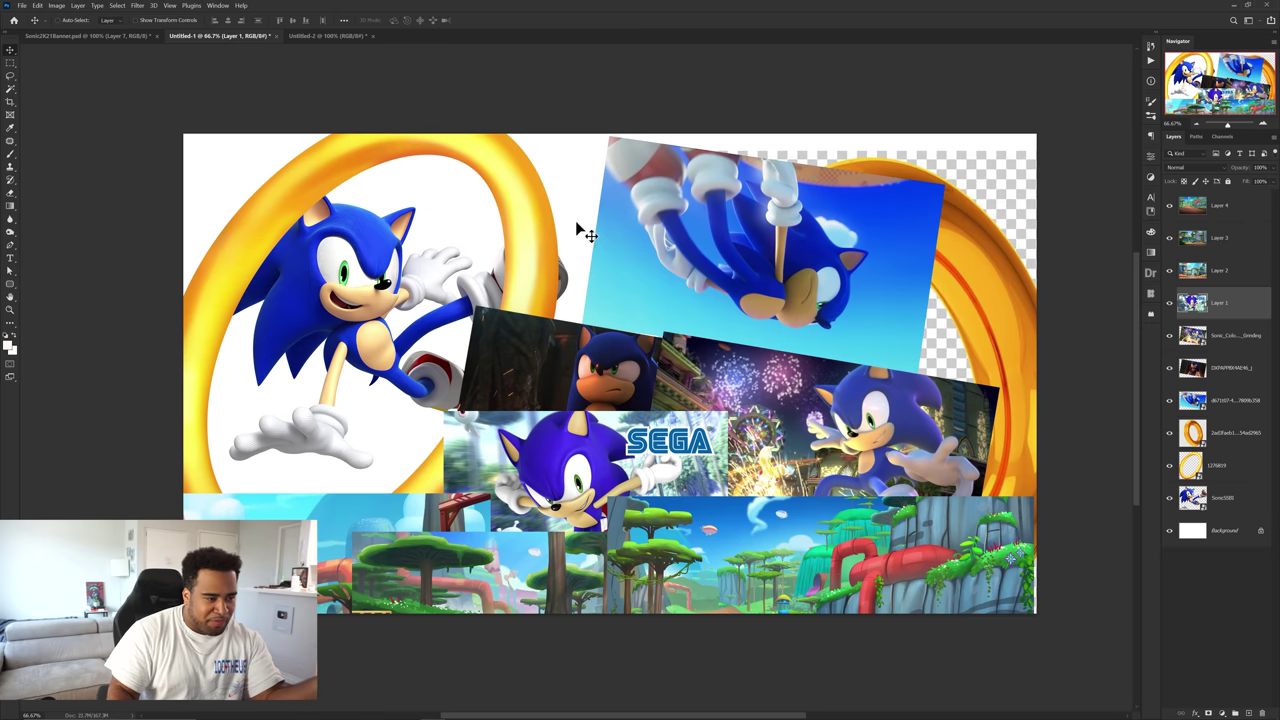
left_click_drag(740, 273, 692, 279)
key("ctrl+z")
left_click_drag(680, 398, 670, 370)
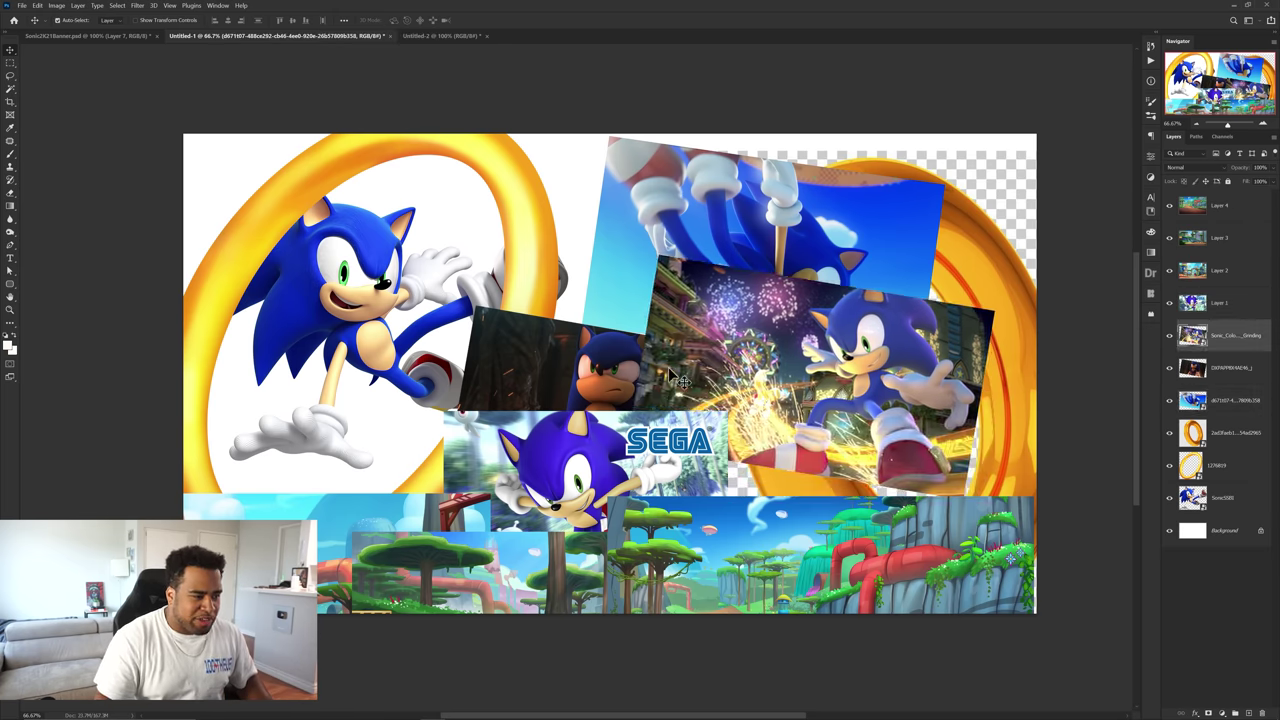
left_click(612, 346)
key("ctrl+z")
left_click(121, 37)
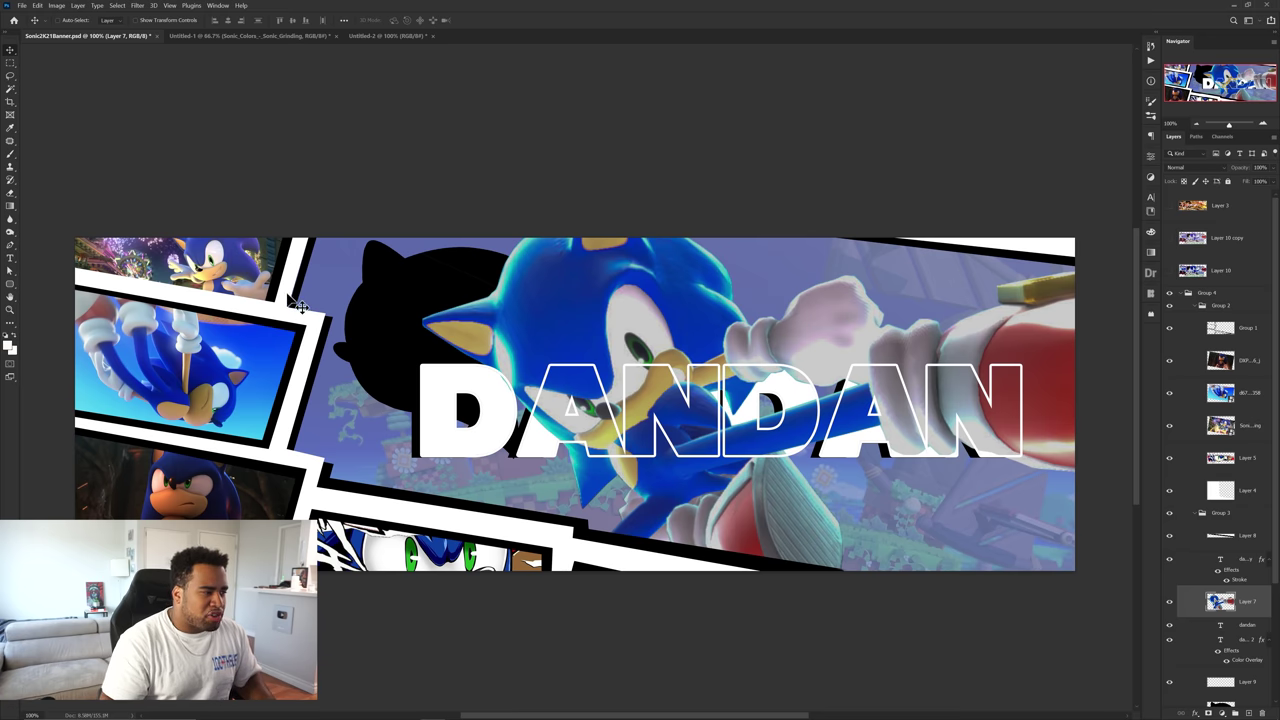
- Copy the Group 1 panel frame from the Sonic banner into Untitled-2 and fill that document's background with black
left_click_drag(298, 305, 443, 400)
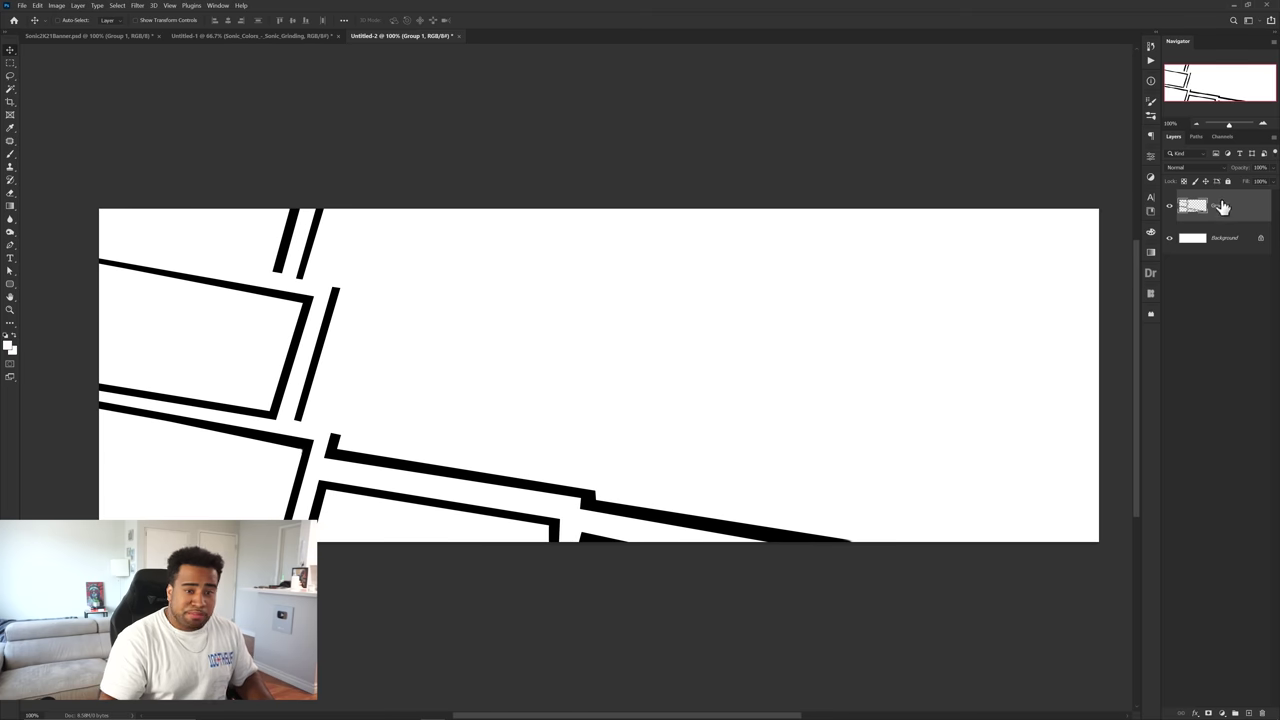
left_click(1222, 240)
key("alt+BackSpace")
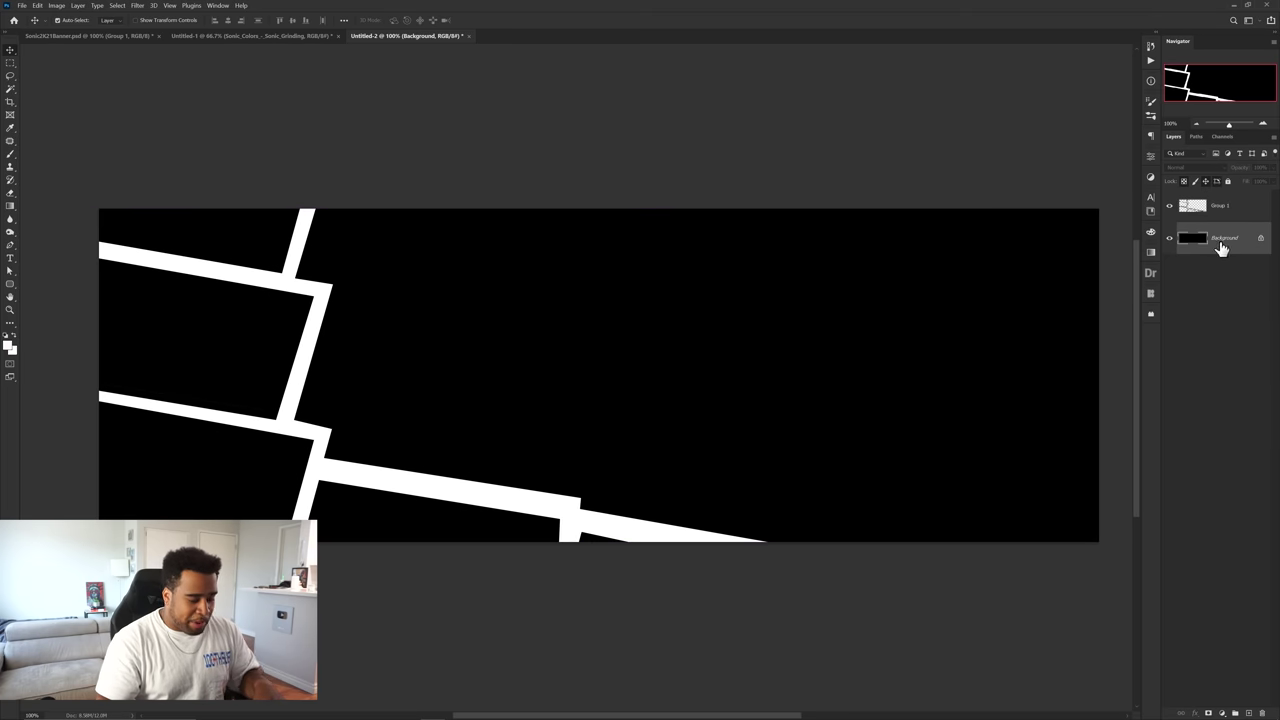
- Lighten the black background to mid-grey with a Hue/Saturation adjustment, Lightness +56
key("ctrl+u")
left_click_drag(940, 298, 973, 300)
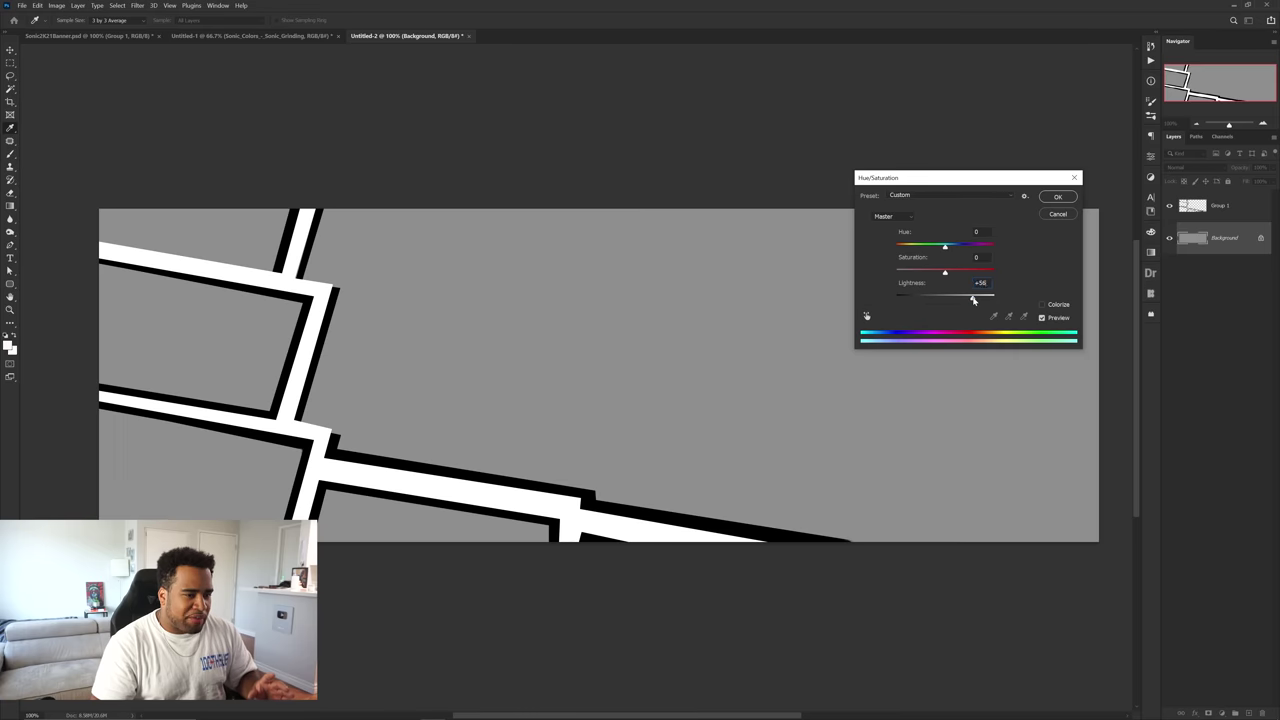
left_click(1058, 198)
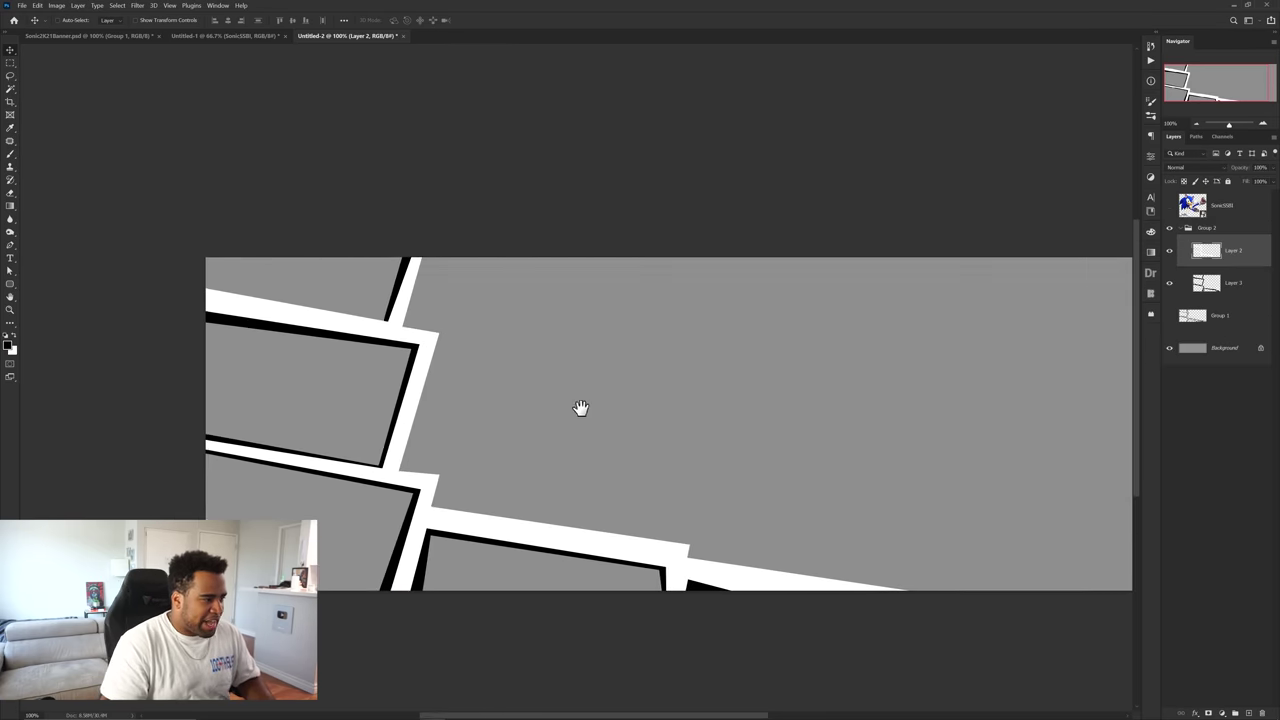
- Compare the empty panel layout in Untitled-2 with the source image collage in Untitled-1
left_click_drag(580, 409, 391, 363)
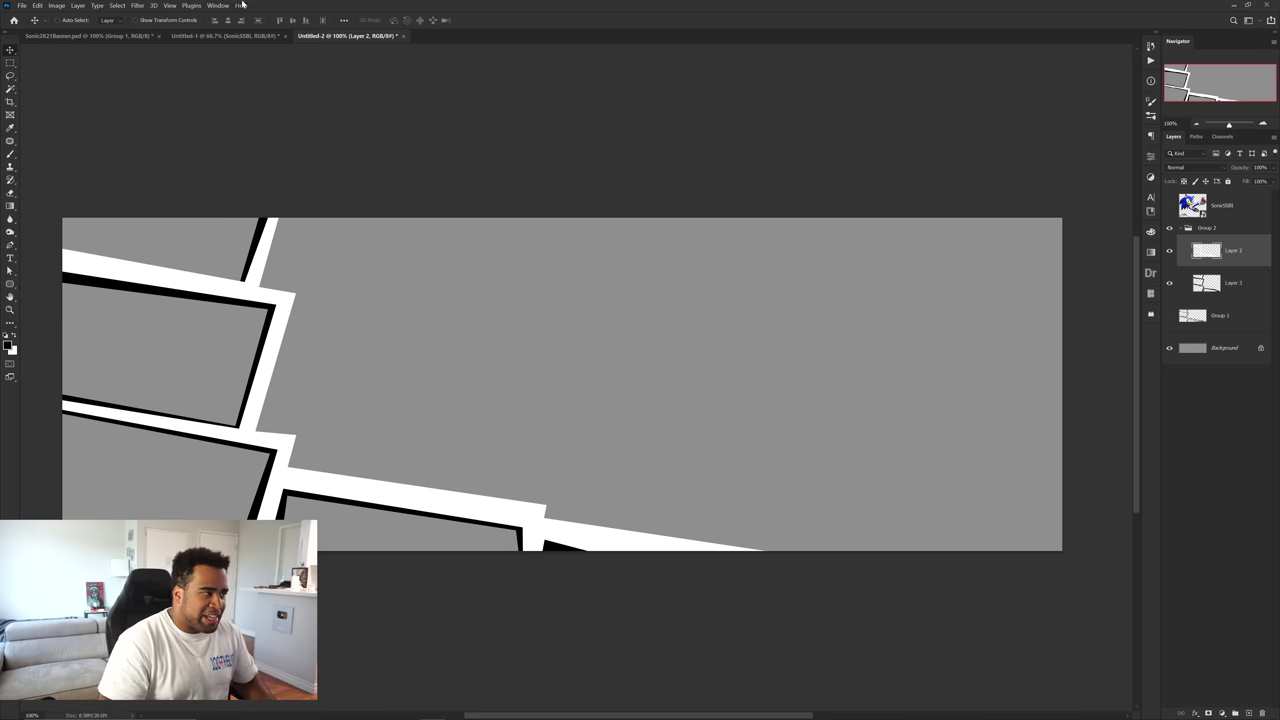
left_click(190, 37)
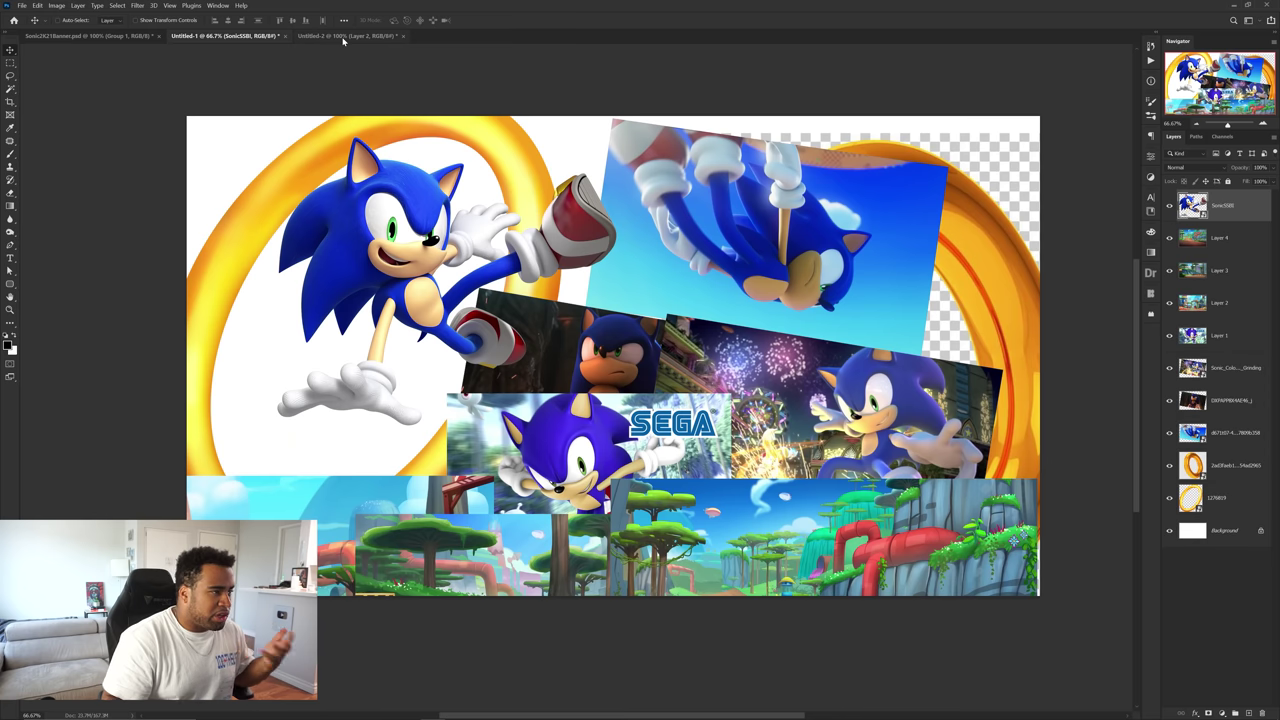
left_click(325, 37)
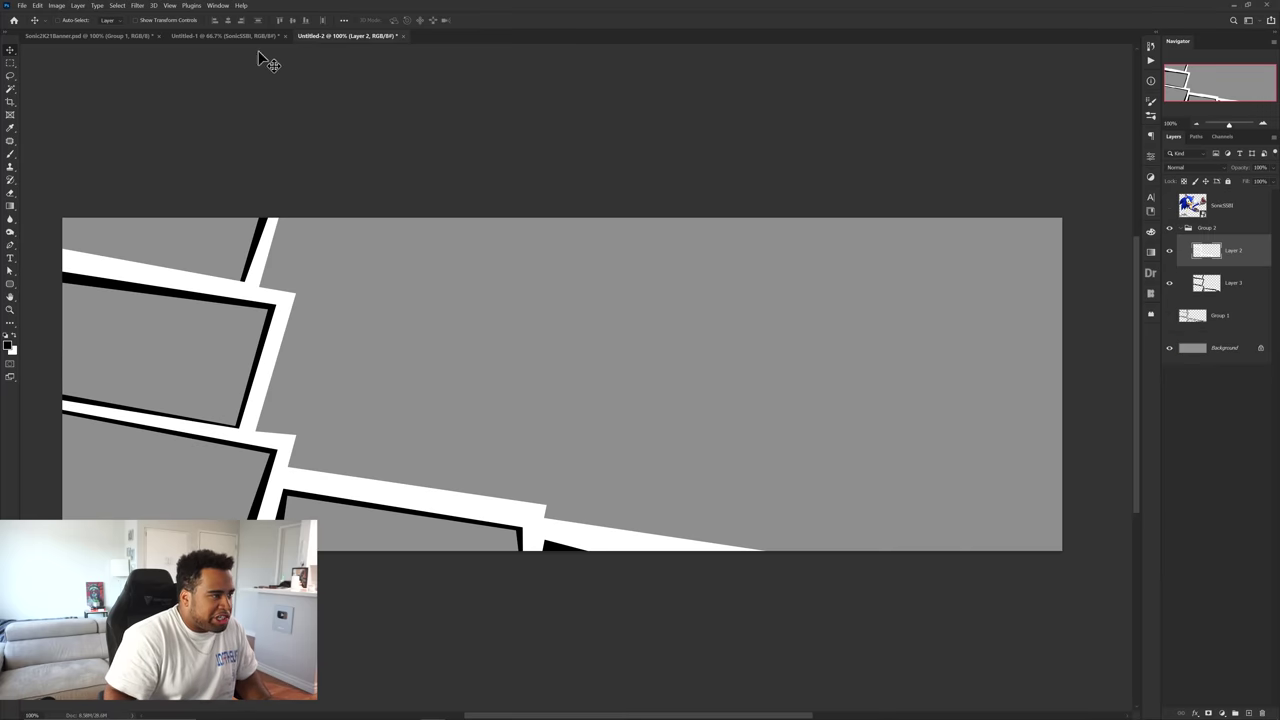
left_click(236, 37)
left_click(351, 37)
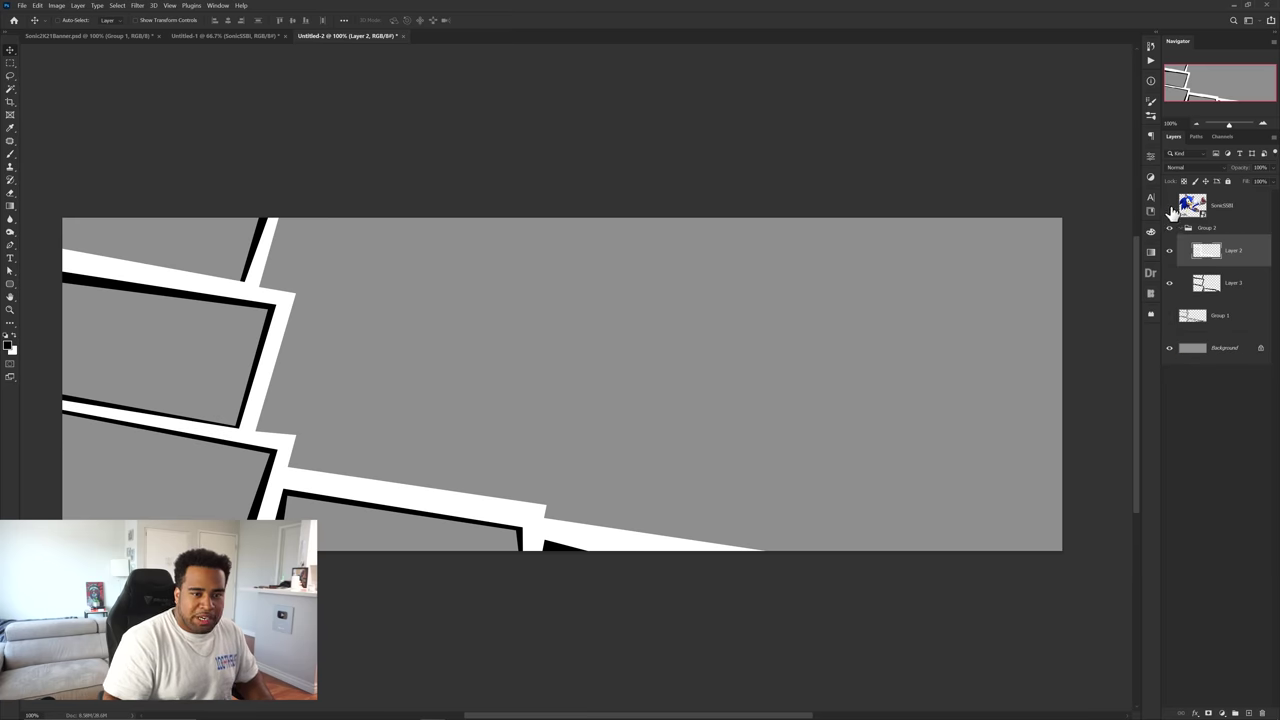
- Show the hidden SonicSSBI render in Untitled-2 and nudge it slightly sideways
left_click(1170, 207)
left_click(1222, 206)
left_click_drag(563, 349, 571, 349)
- Hide the images covering the Untitled-1 collage and copy the yellow ring image into Untitled-2
left_click(222, 36)
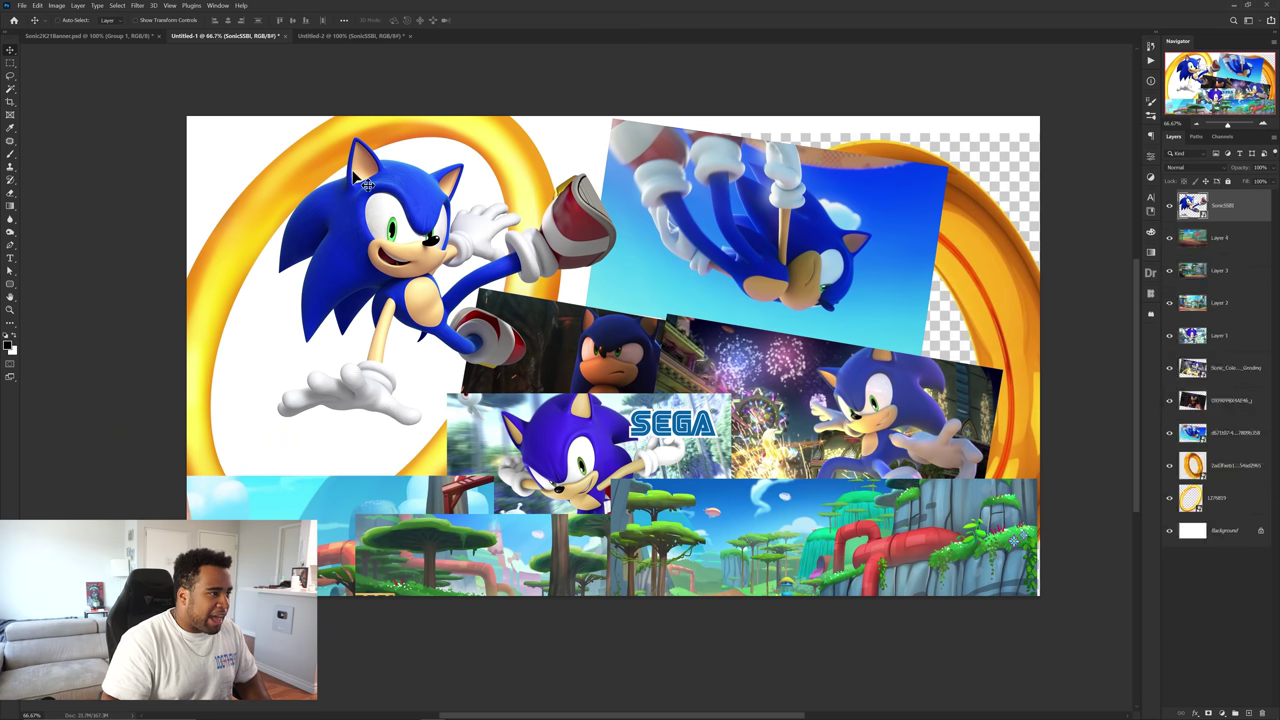
key("ctrl")
left_click(587, 397, "ctrl")
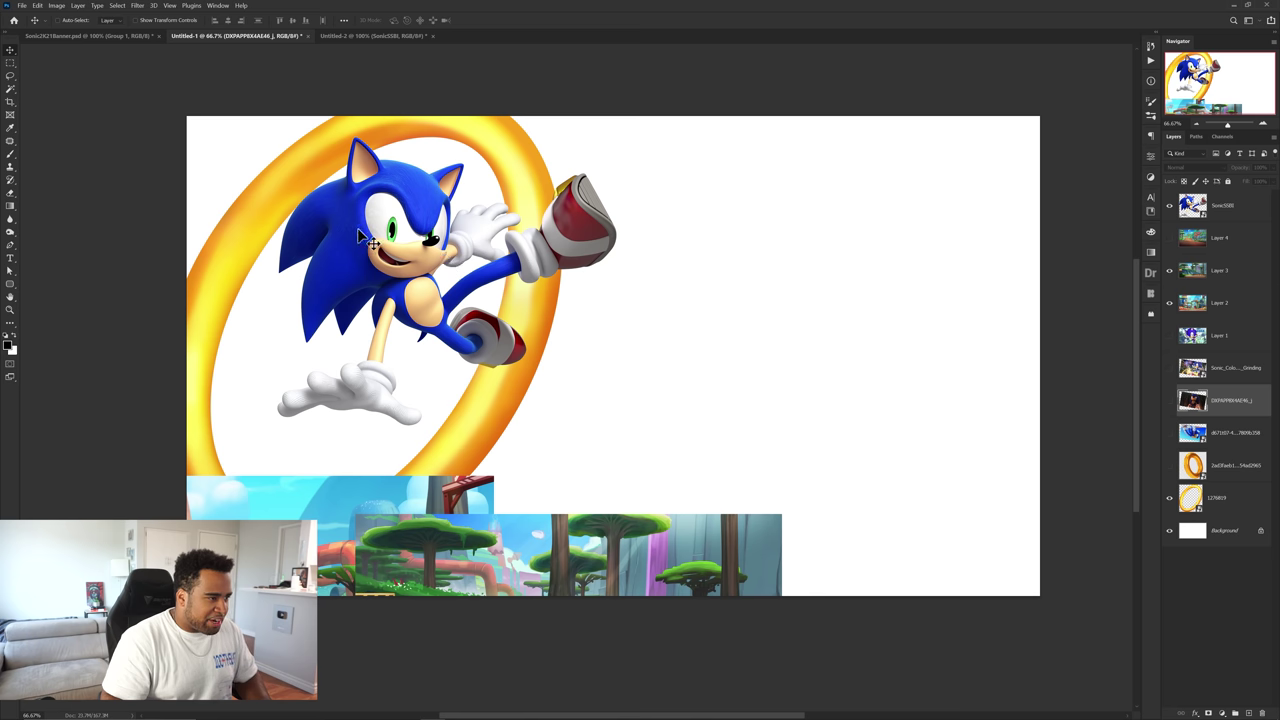
left_click(490, 342, "ctrl")
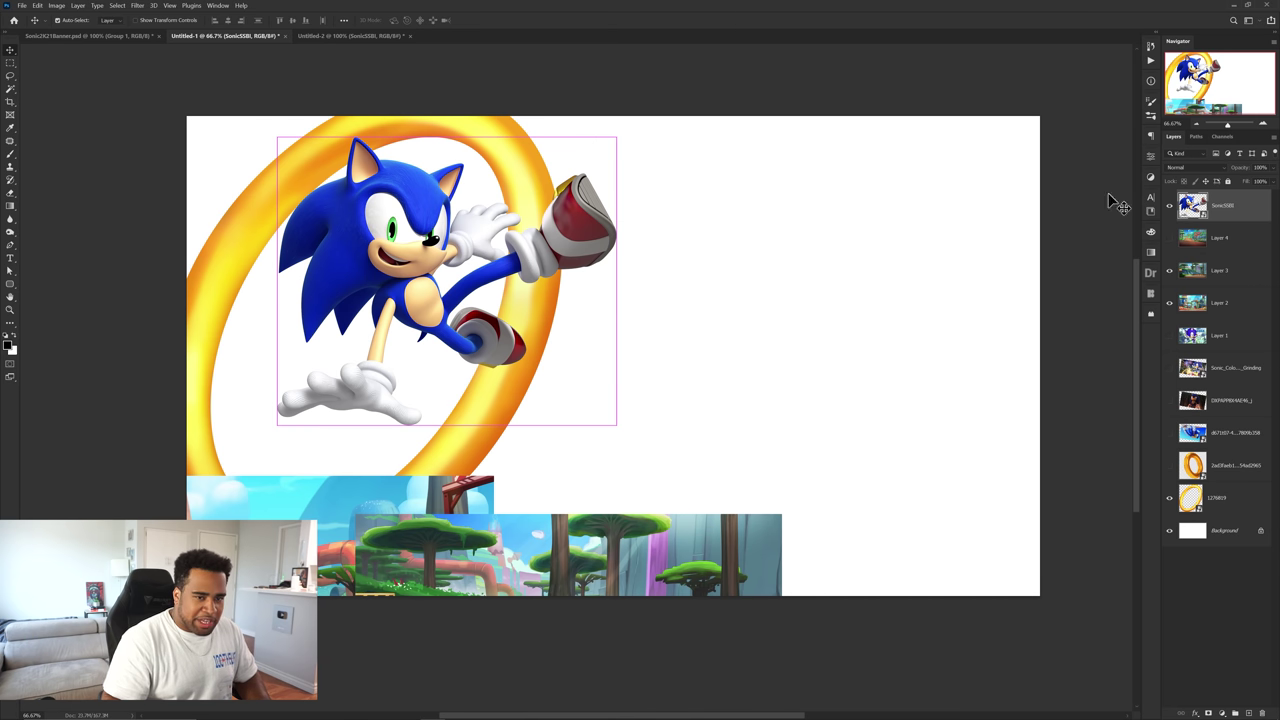
left_click_drag(470, 130, 563, 383)
- Scale the ring down to about 15% and position it around Sonic's body
key("ctrl+t")
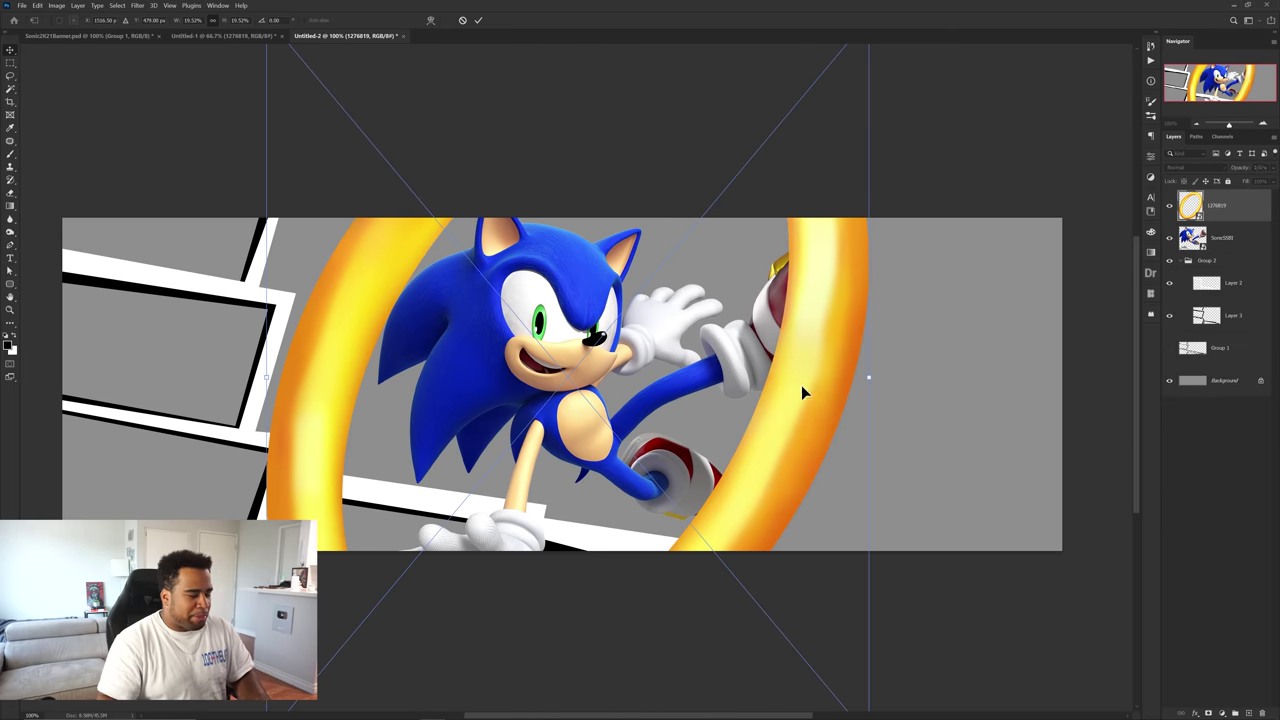
left_click_drag(868, 380, 801, 380)
left_click_drag(666, 387, 655, 400)
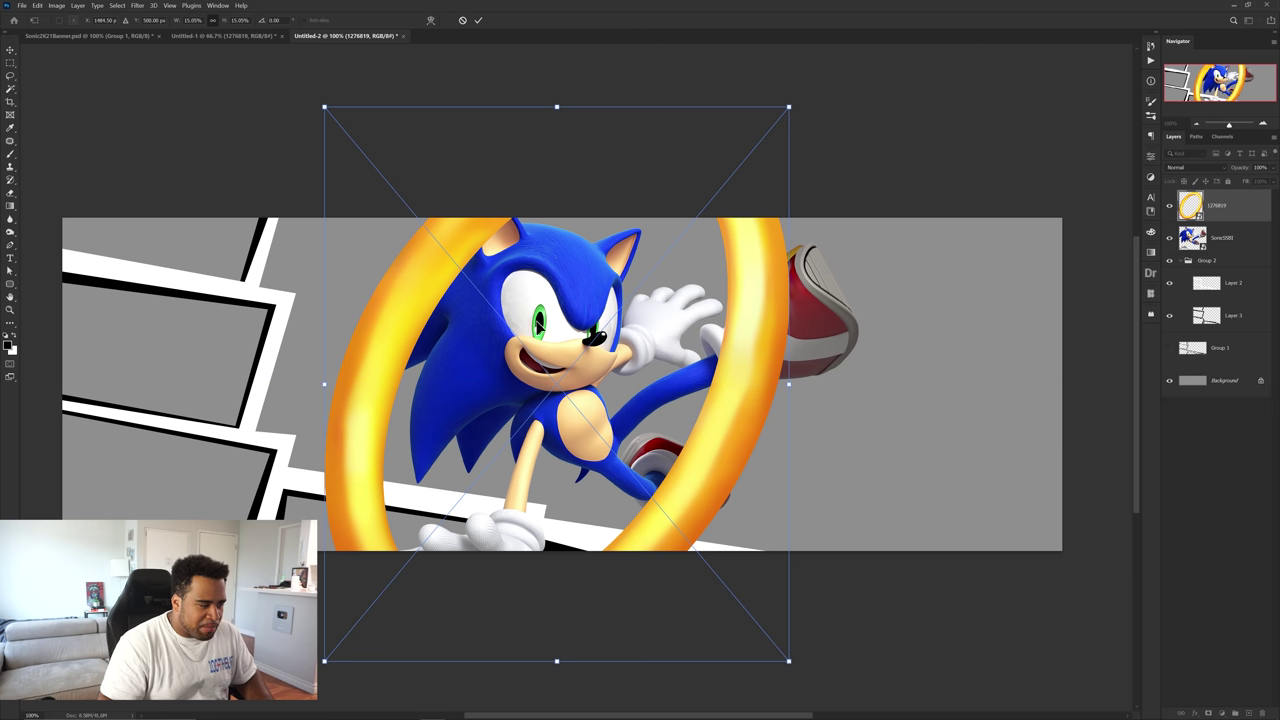
key("Return")
- Duplicate the SonicSSBI layer, place the copy above the ring, and give it an inverted layer mask that hides it
left_click(1235, 246)
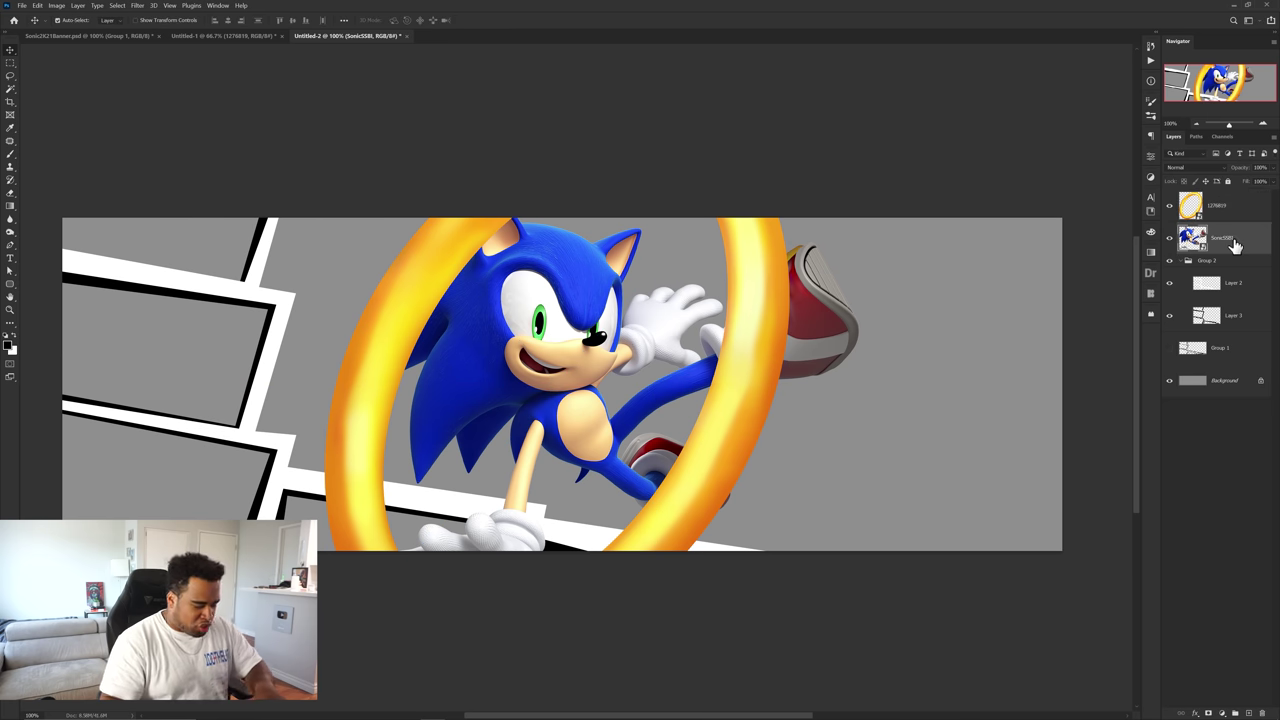
key("ctrl+j")
left_click_drag(1245, 240, 1234, 198)
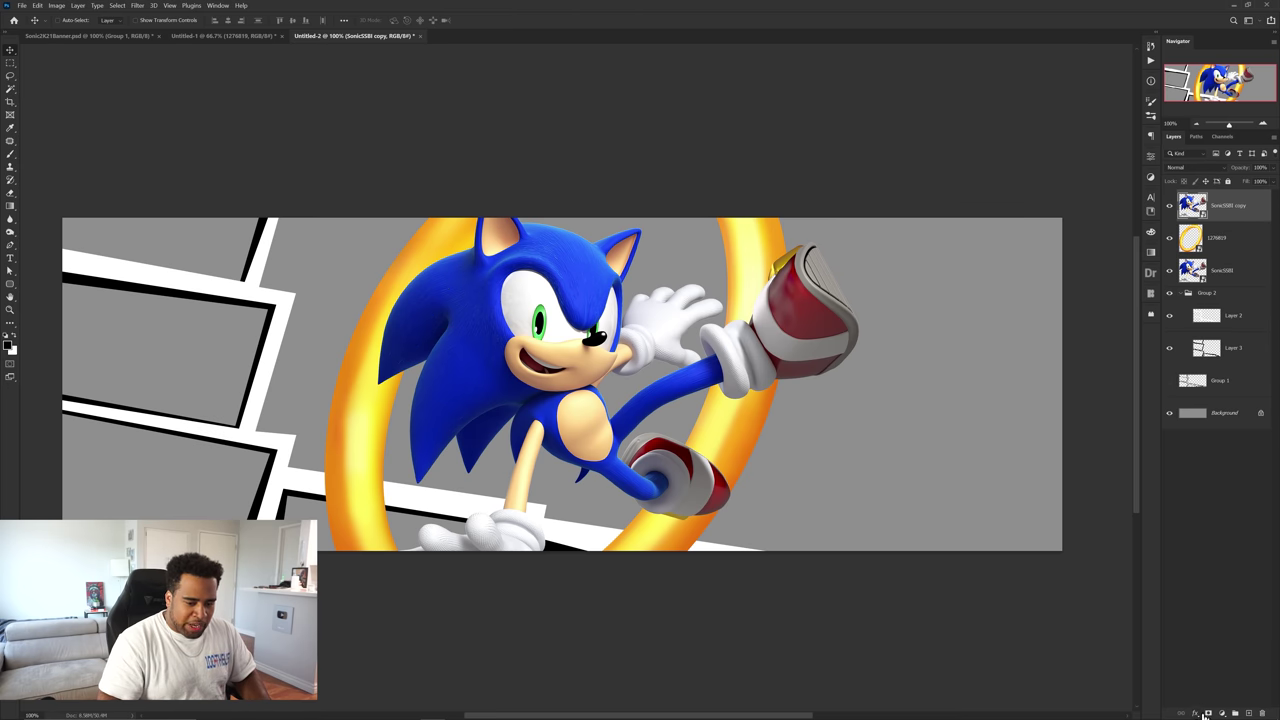
left_click(1207, 713)
key("ctrl+i")
- Paint white on the copy's mask with a large round brush to bring Sonic's head and raised leg in front of the ring
key("b")
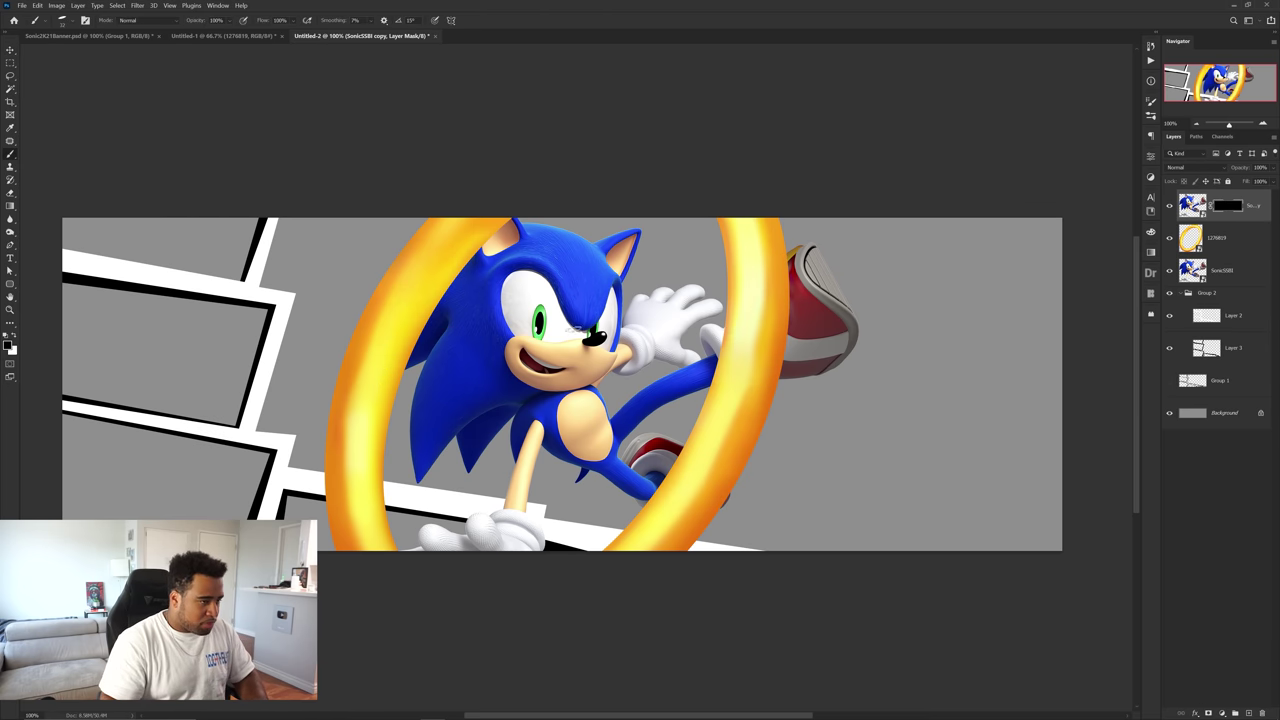
left_click_drag(530, 313, 546, 304)
right_click(577, 306)
left_click(643, 433)
right_click(740, 272, "alt")
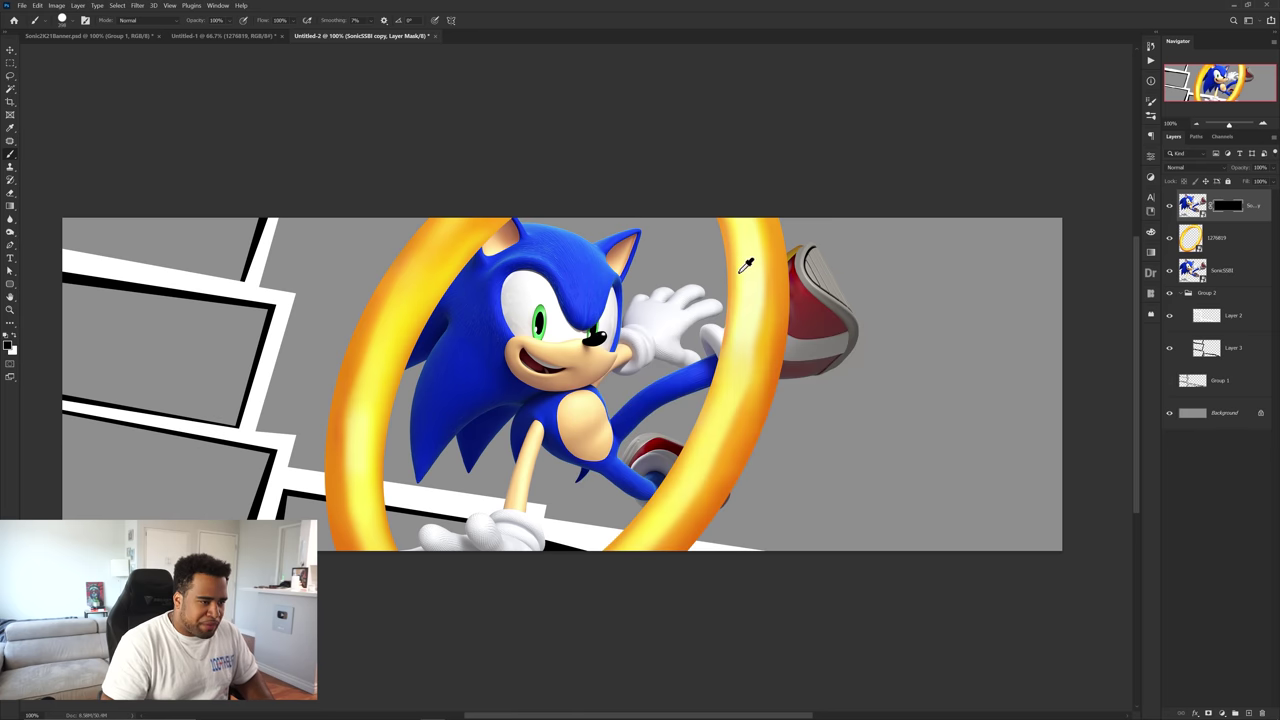
key("x")
left_click_drag(829, 406, 780, 390)
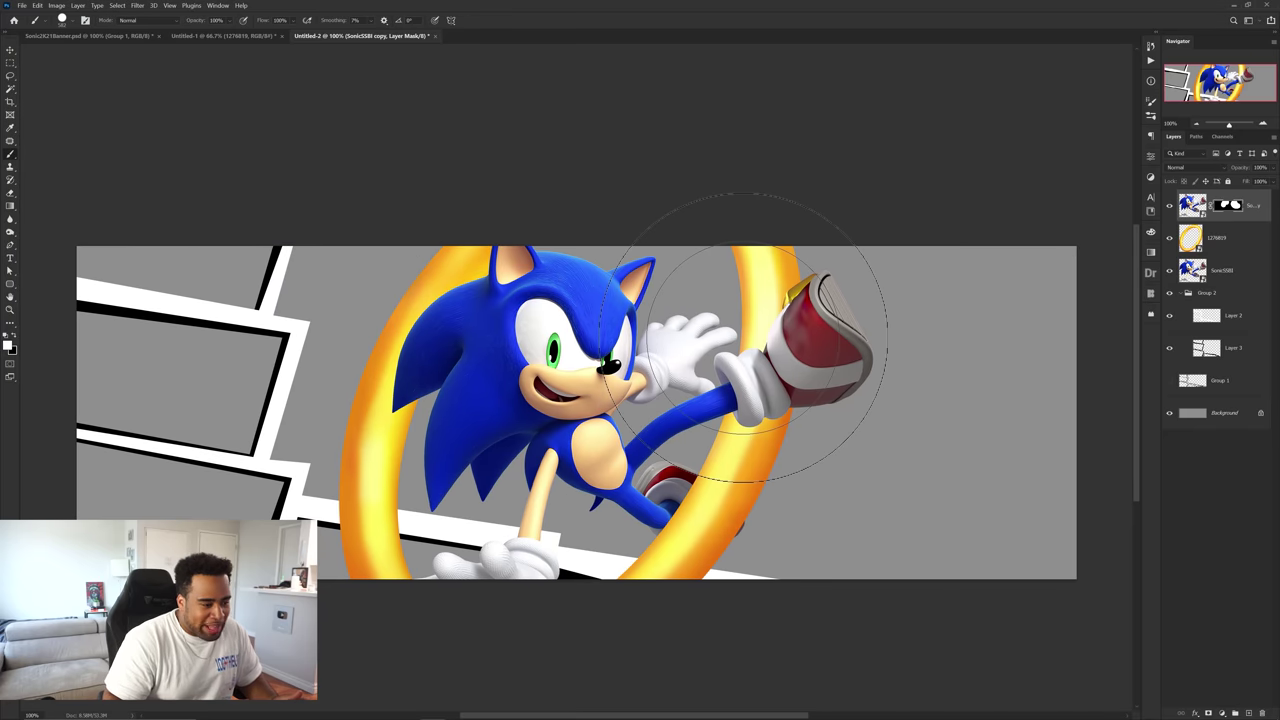
key("v")
- Create a new layer above the ring and brush soft shading onto it where Sonic's raised leg crosses the ring
scroll(668, 508, "up", 4)
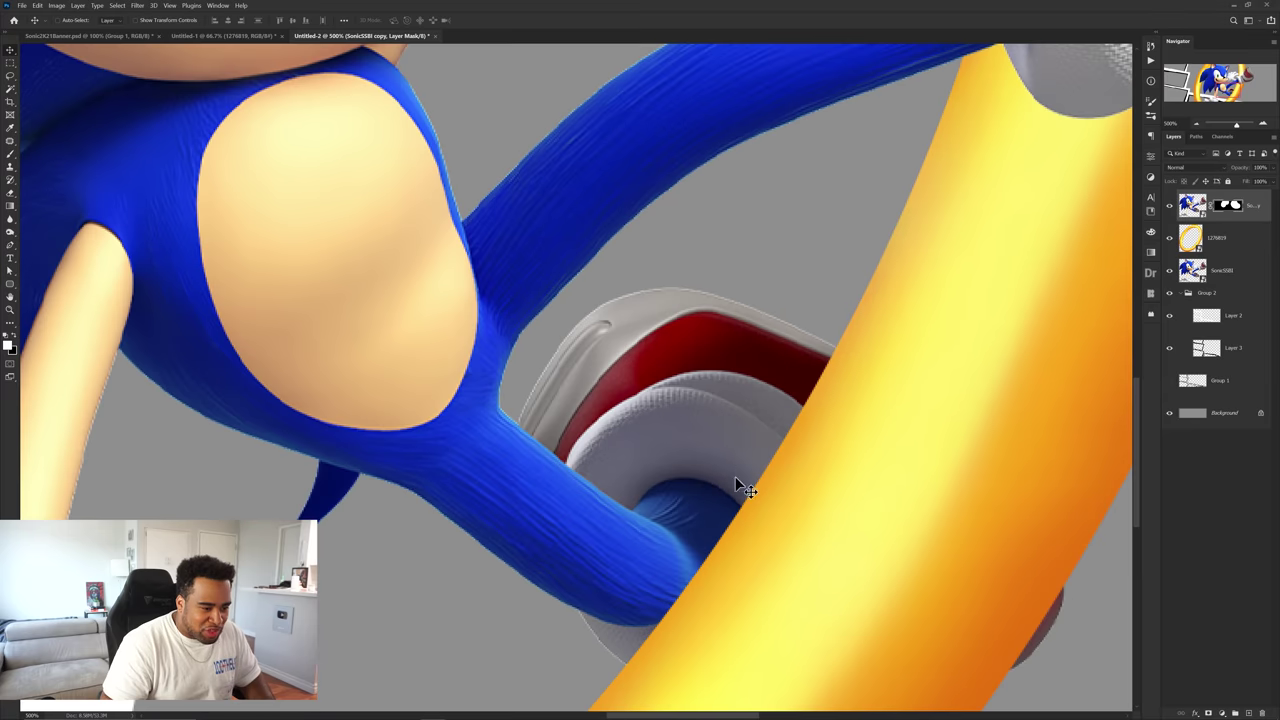
scroll(770, 465, "down", 1)
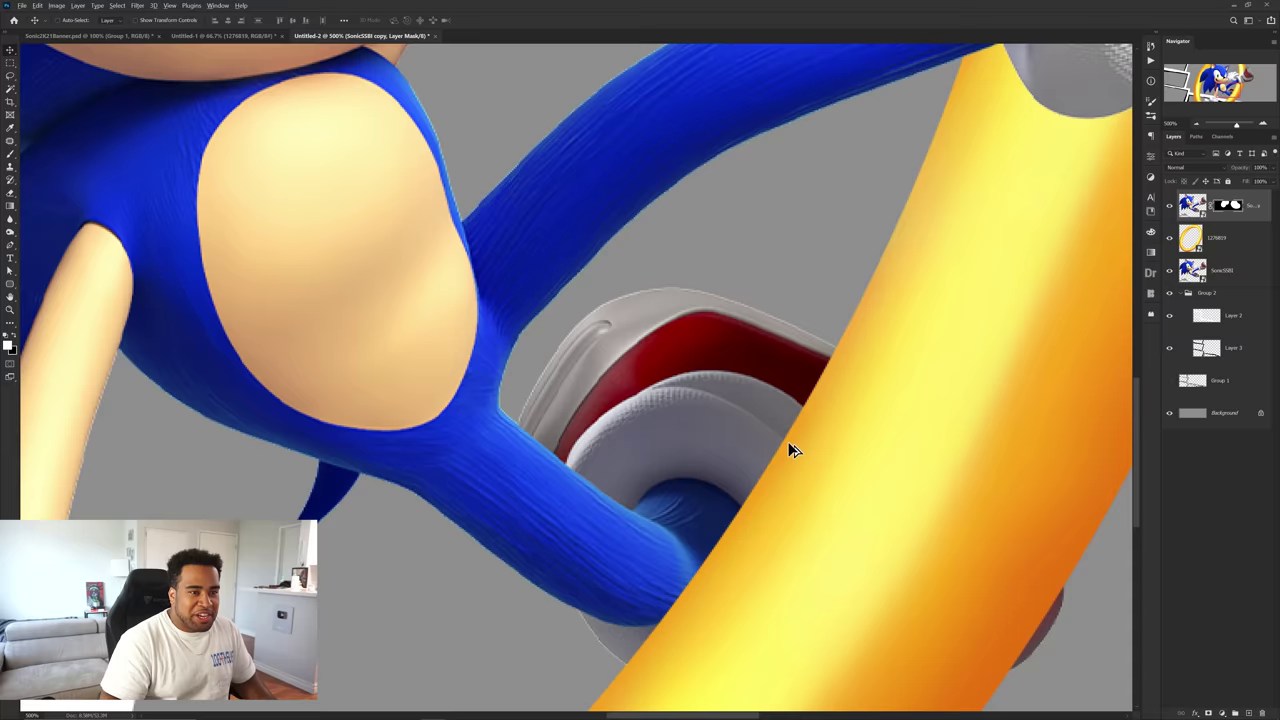
scroll(785, 450, "down", 2)
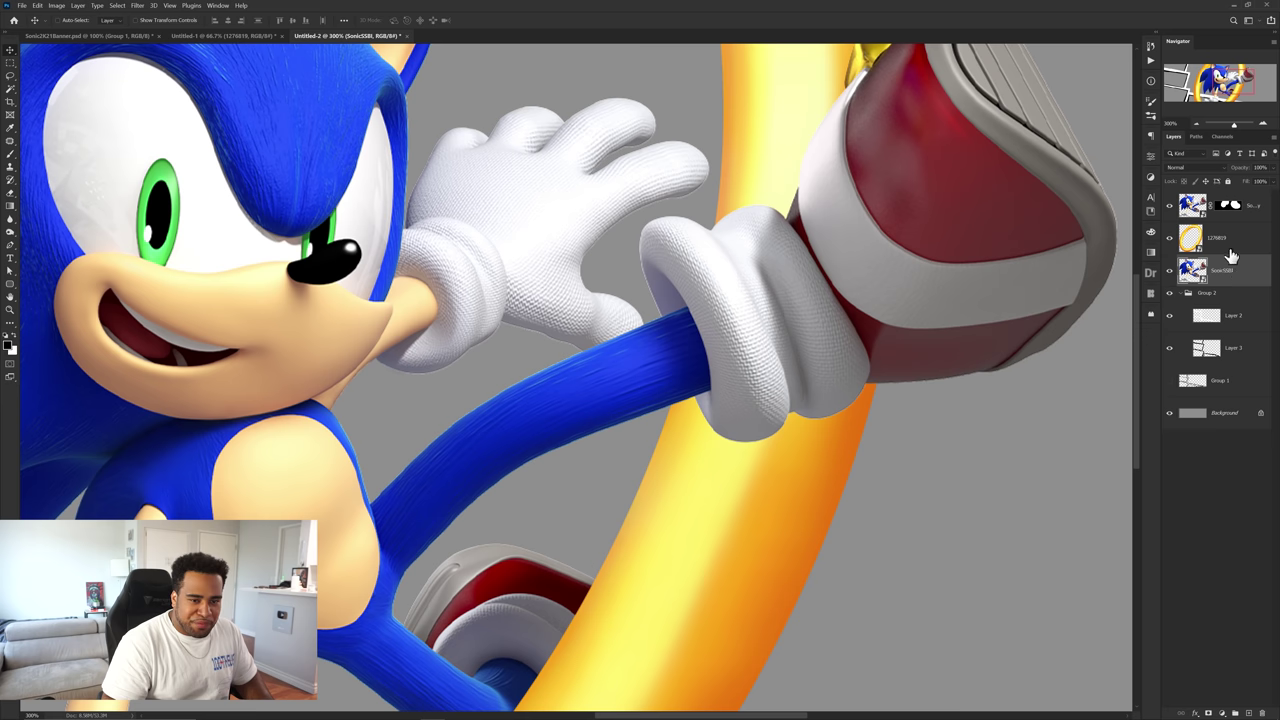
left_click(1230, 240)
key("ctrl+shift+b")
key("ctrl+shift+n")
key("Return")
key("b")
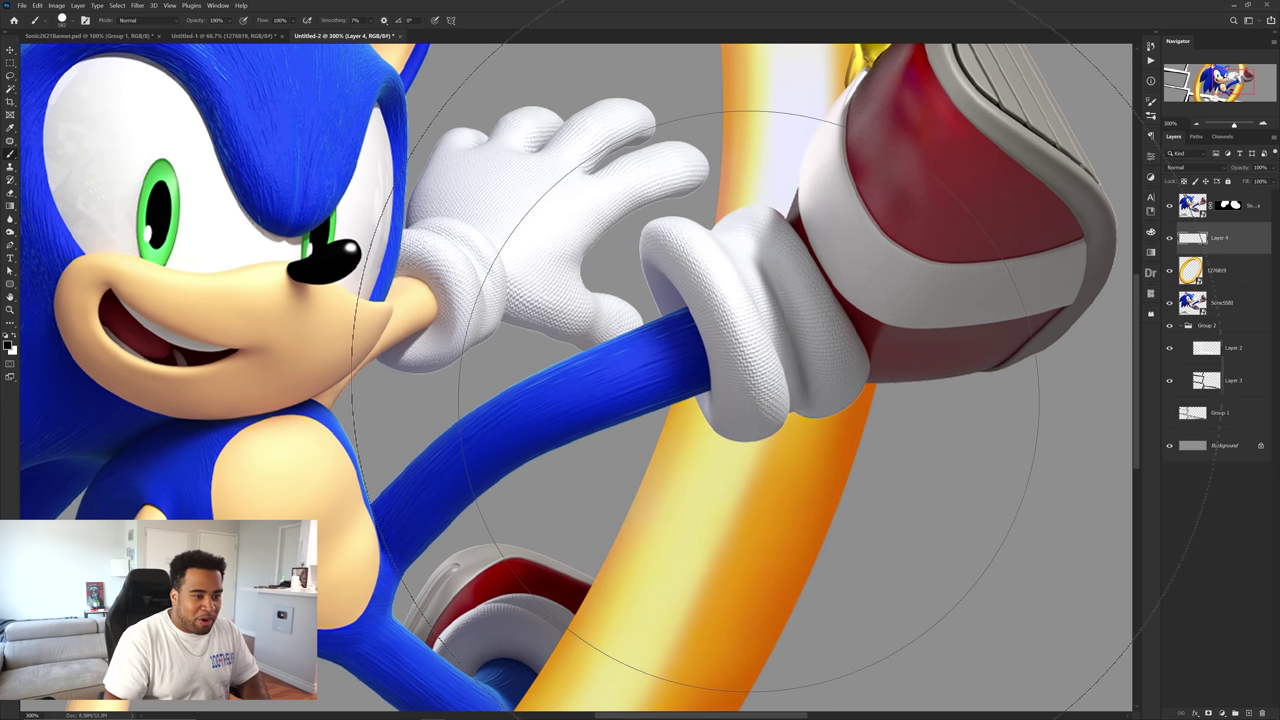
mouse_move(652, 352)
left_mouse_down()
mouse_move(666, 329)
mouse_move(740, 389)
mouse_move(720, 340)
left_mouse_up()
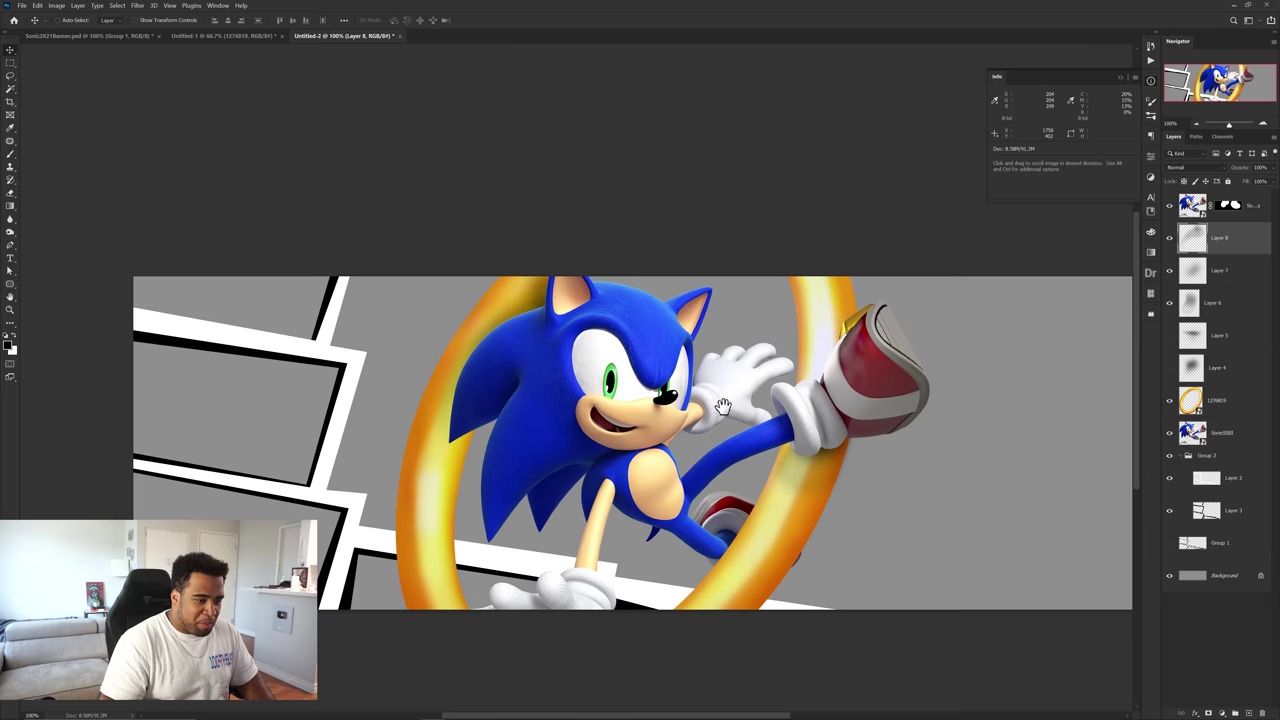
- Review the open banner documents and make the hidden source images in the Untitled-1 collage visible again
left_click_drag(723, 407, 707, 370)
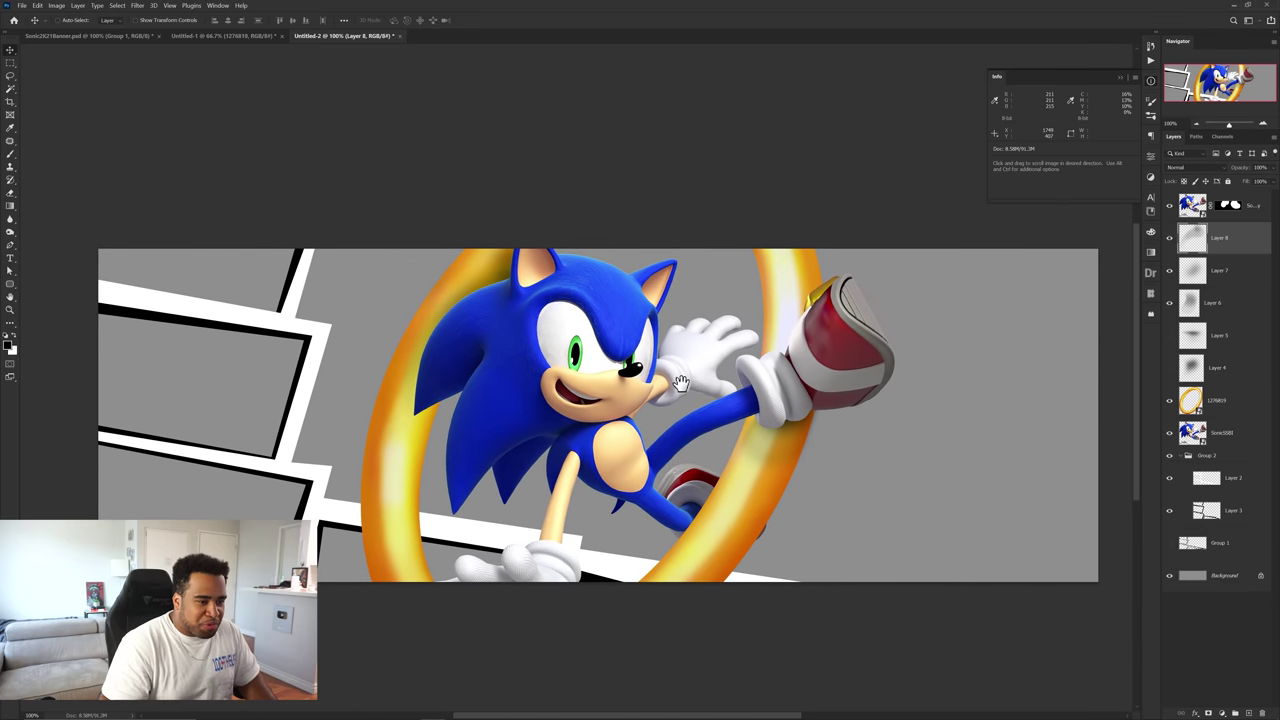
left_click(222, 36)
left_click(90, 36)
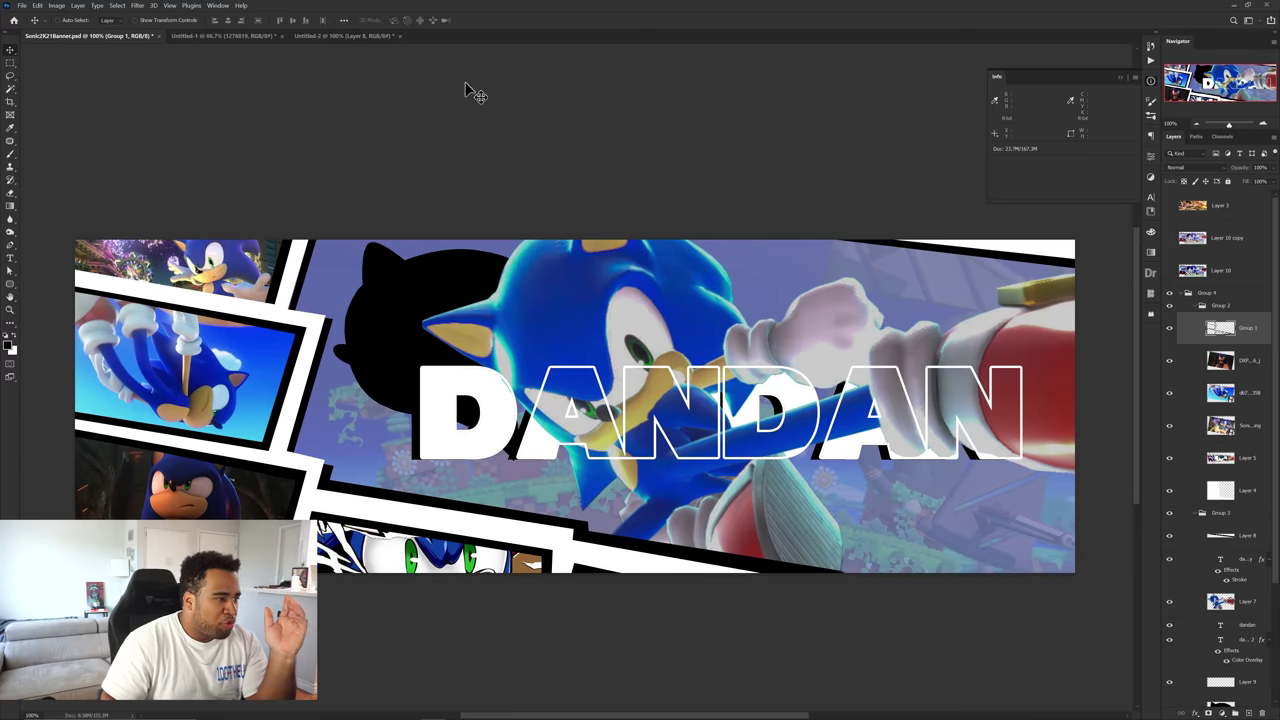
left_click(228, 36)
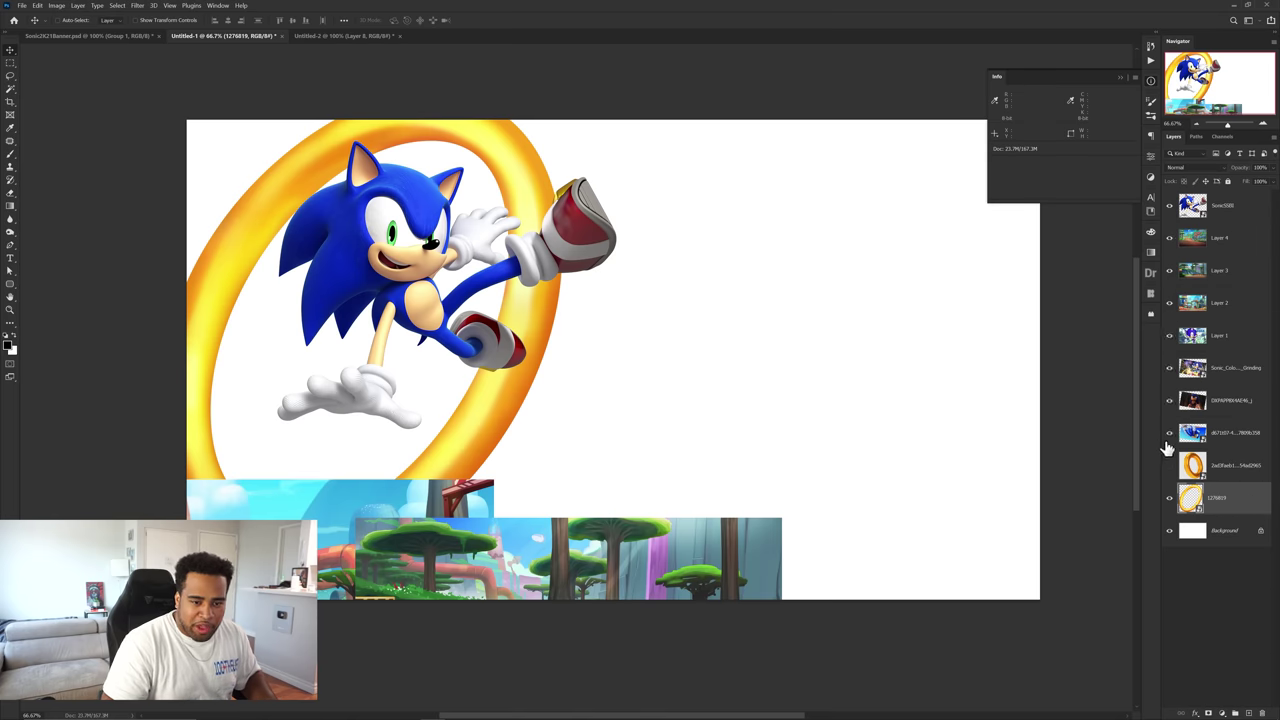
left_click_drag(1165, 446, 1167, 468)
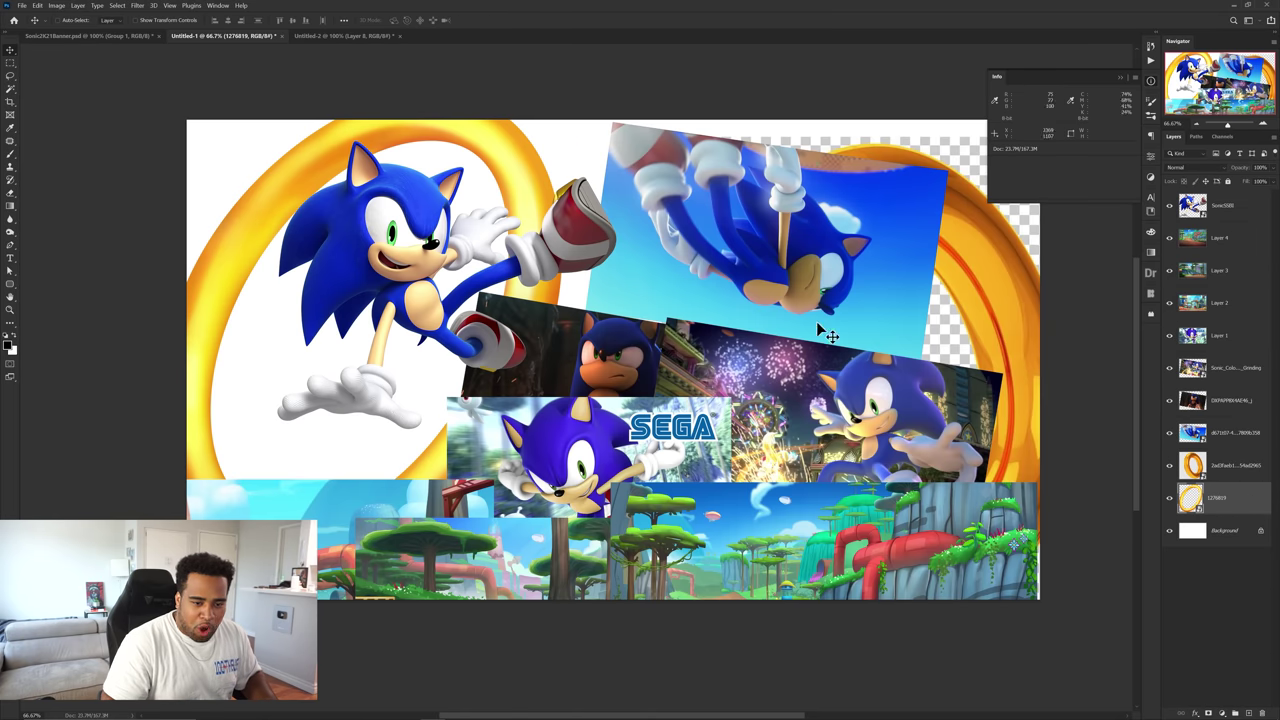
- Check the purple overlay and the upper white border strip in Sonic2K21Banner.psd, and return to Untitled-2
left_click(126, 36)
left_click(354, 250, "ctrl")
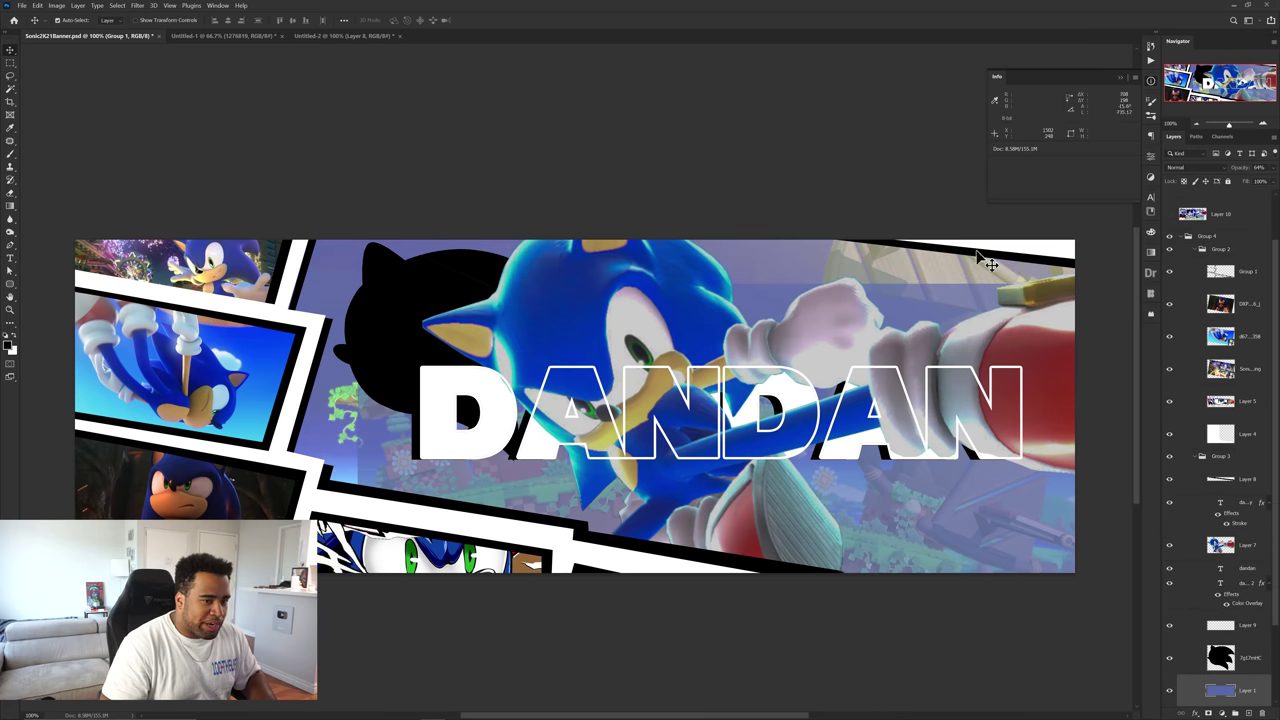
mouse_move(1012, 252)
left_mouse_down()
mouse_move(989, 308)
mouse_move(1025, 255)
left_mouse_up()
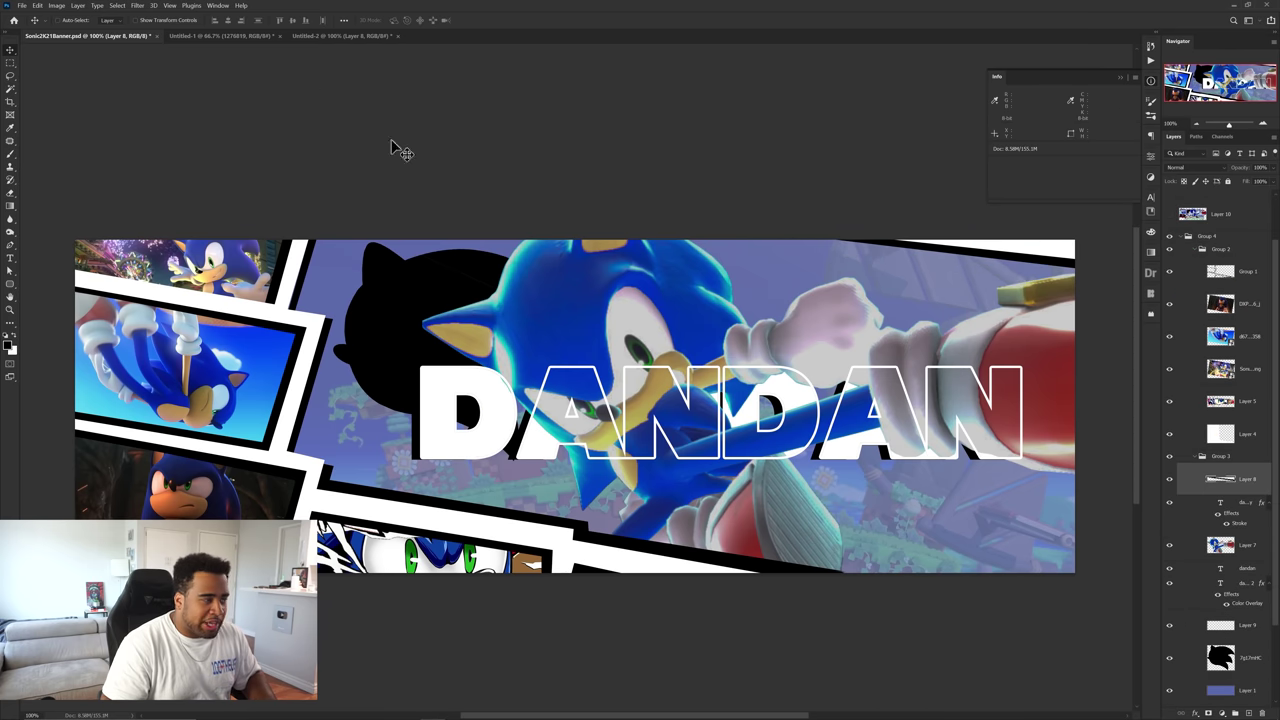
left_click(318, 36)
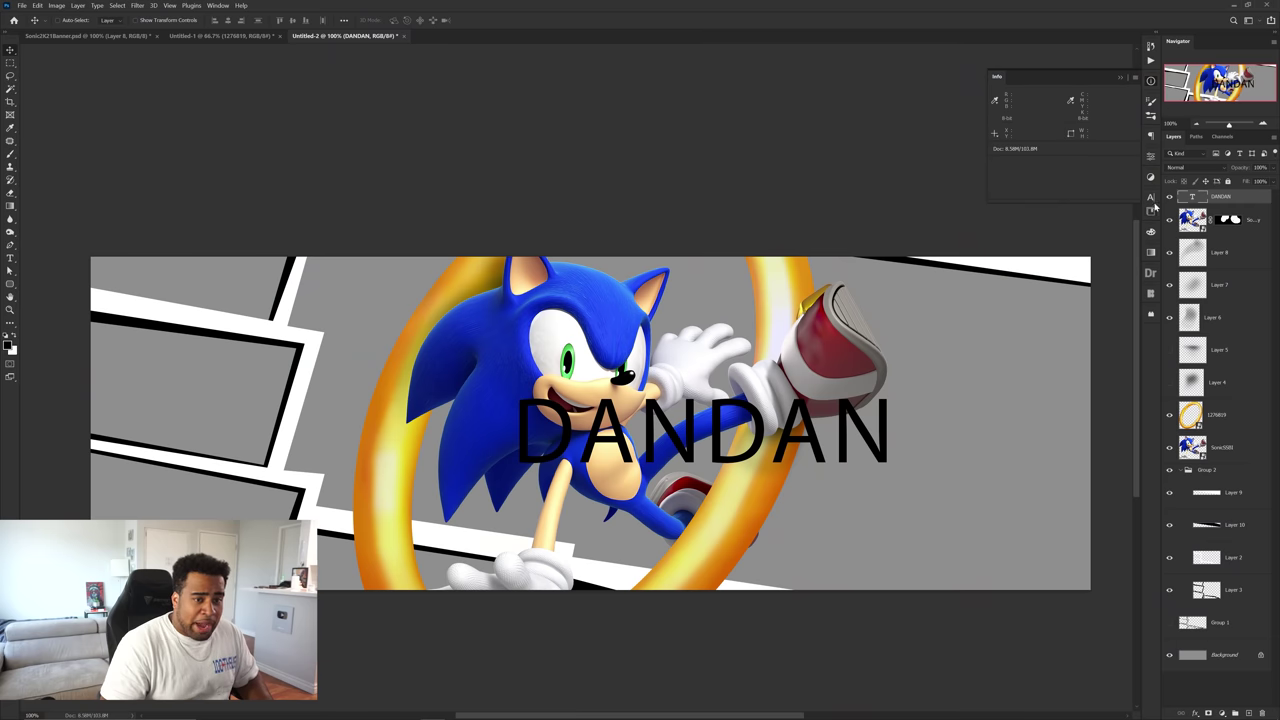
- Open the character settings for the DANDAN title, try it beside Sonic's shoe, and place it across his face and chest
left_click(1151, 198)
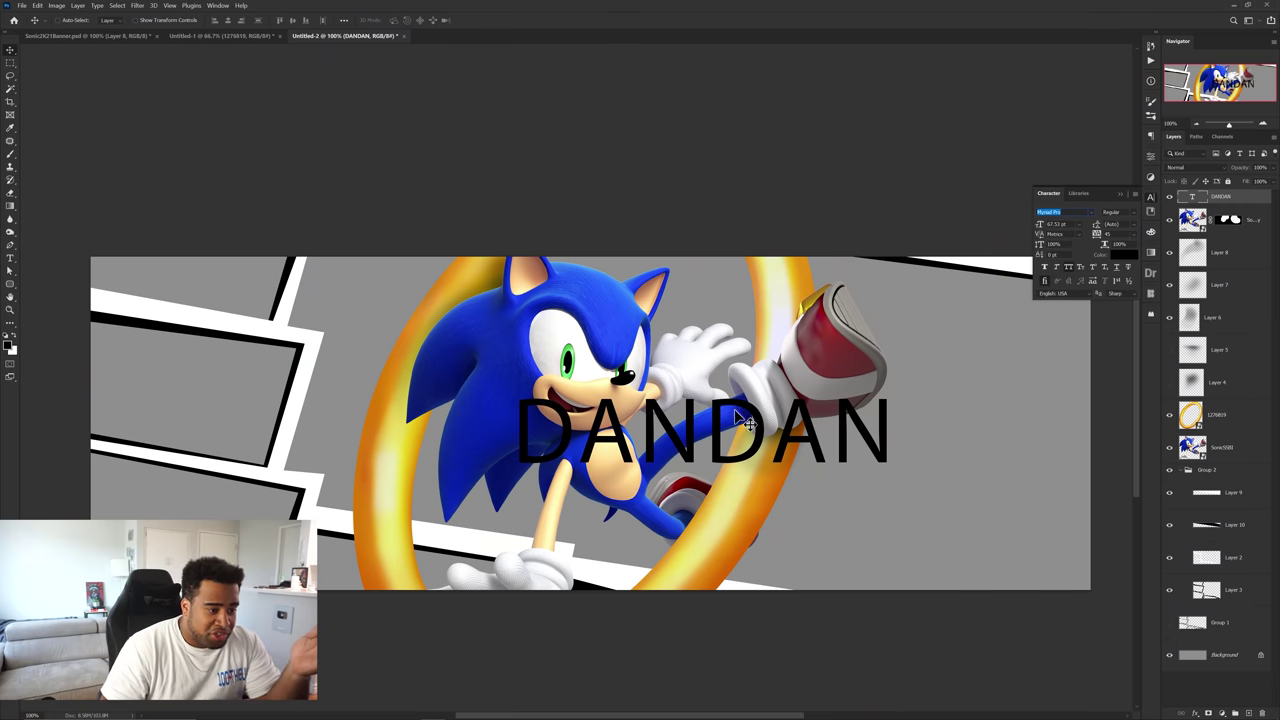
left_click_drag(740, 412, 934, 475)
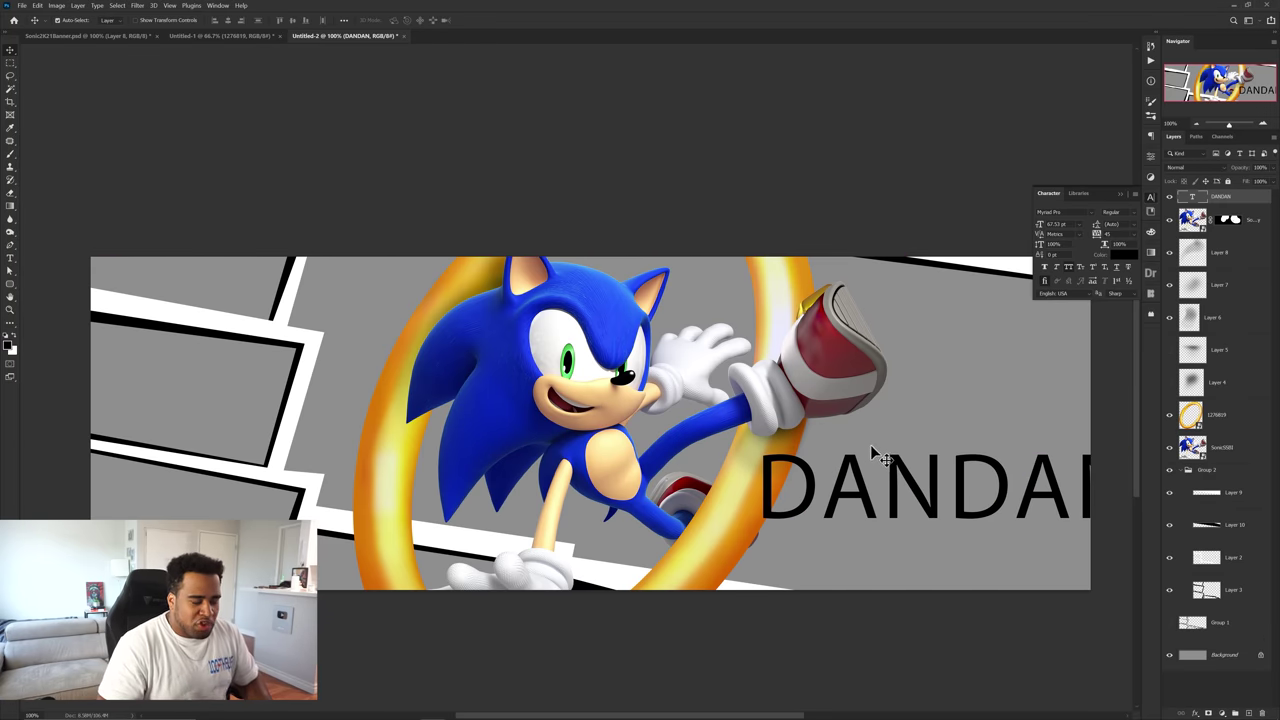
left_click_drag(880, 455, 490, 413)
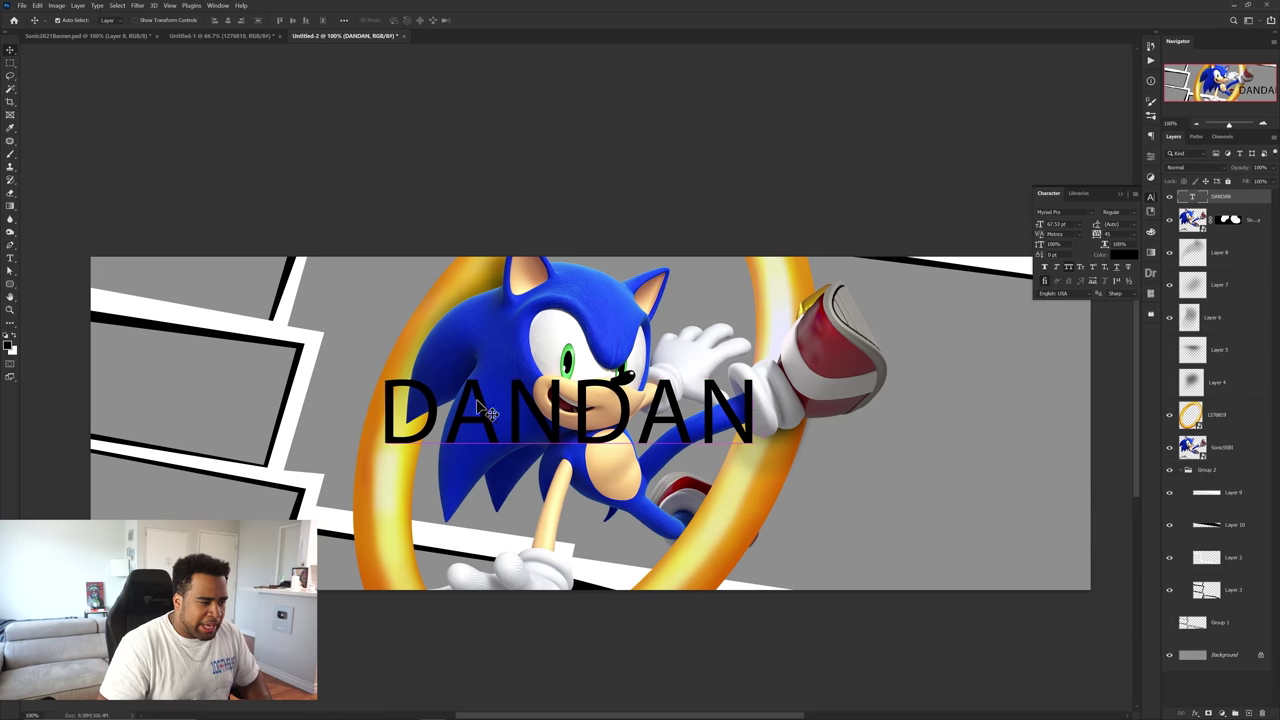
- Try grouping the Sonic render with its shading and ring layers and shifting the artwork
left_click(805, 312)
left_click(790, 305)
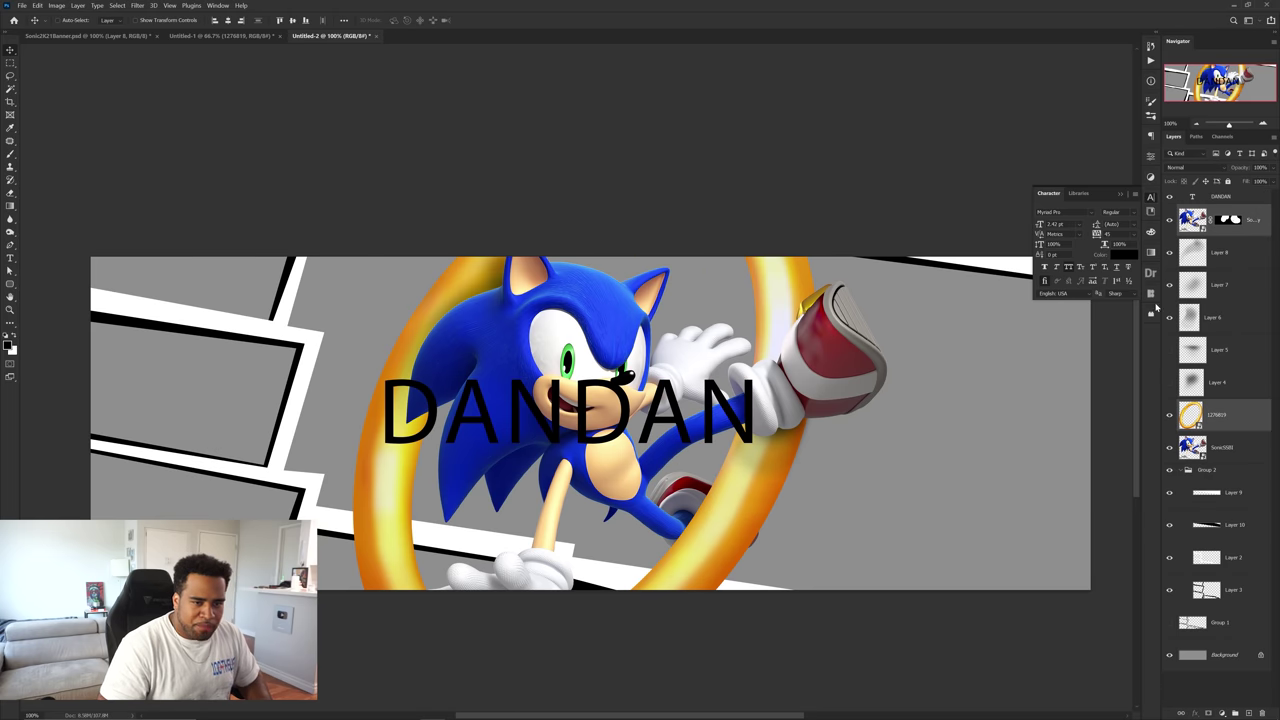
left_click(1253, 233)
left_click(1244, 256, "ctrl")
left_click(1237, 288, "ctrl")
left_click(1231, 322, "ctrl")
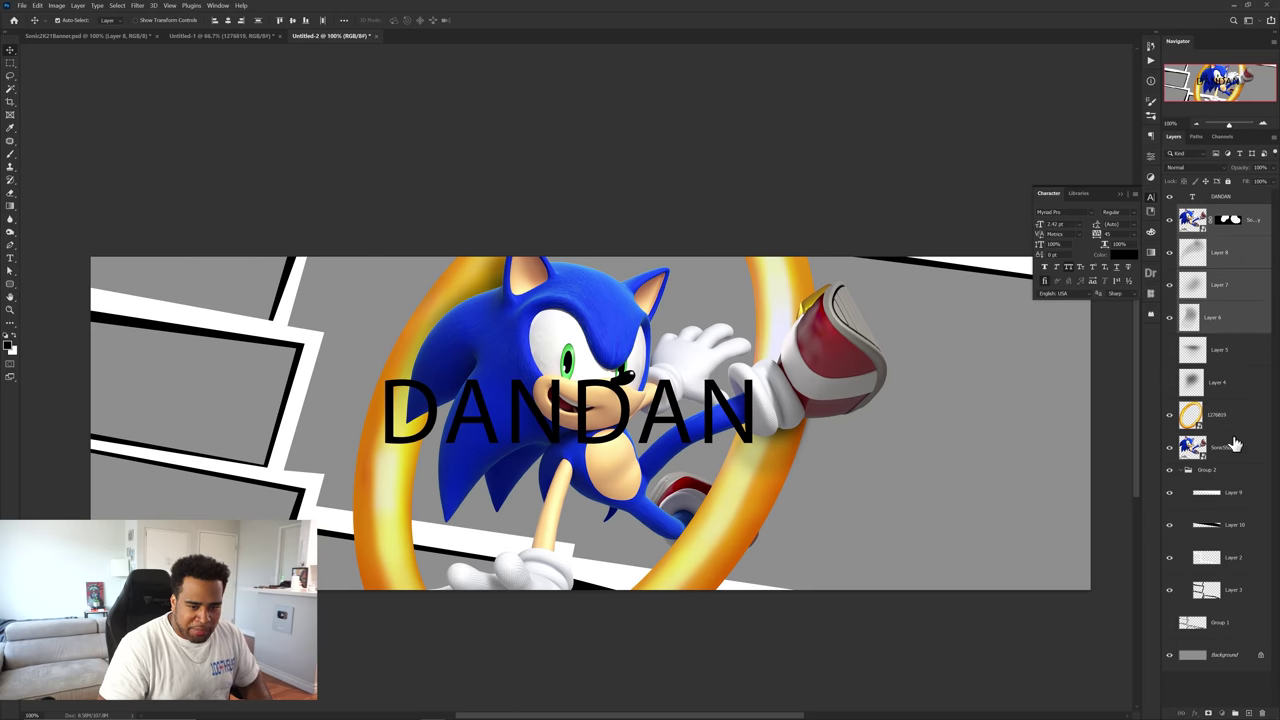
left_click(1235, 420, "ctrl")
left_click(1230, 446, "ctrl")
key("ctrl+g")
left_click_drag(528, 360, 714, 367)
left_click_drag(610, 420, 562, 376)
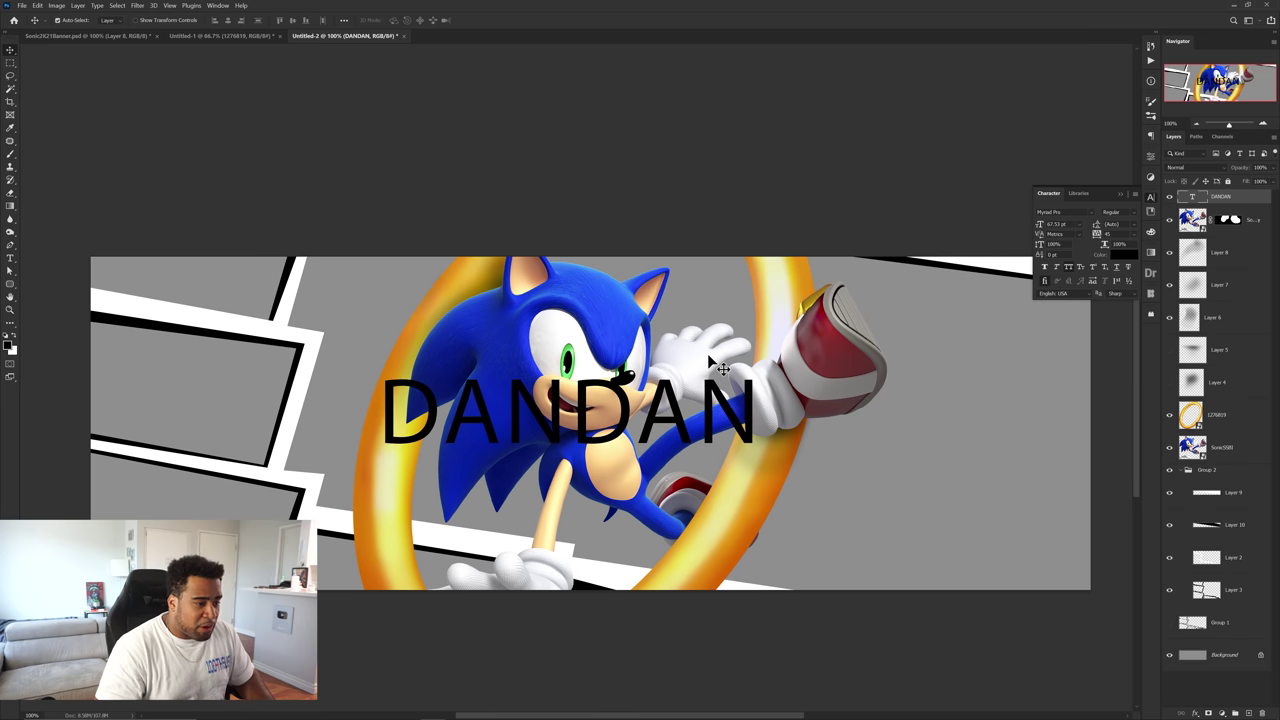
- Place the DANDAN title below Sonic's raised shoe and compare its placement with Sonic2K21Banner.psd
left_click_drag(666, 363, 918, 436)
left_click(90, 35)
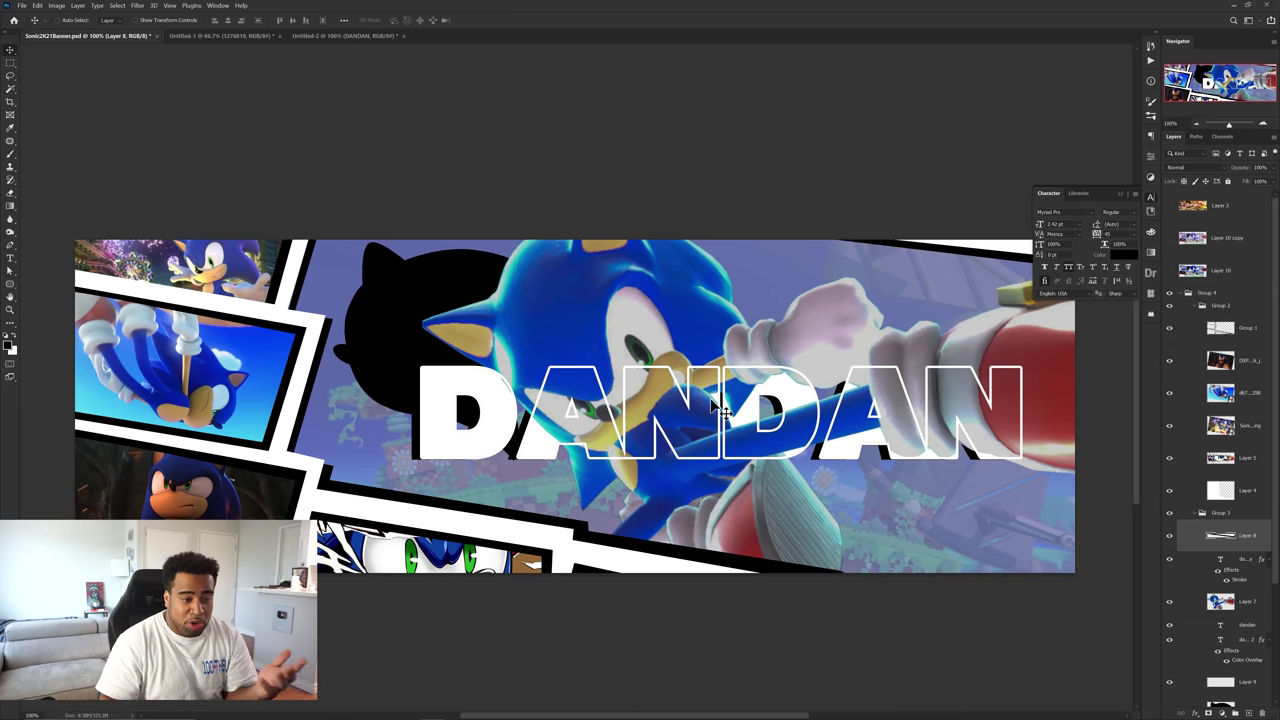
left_click(313, 37)
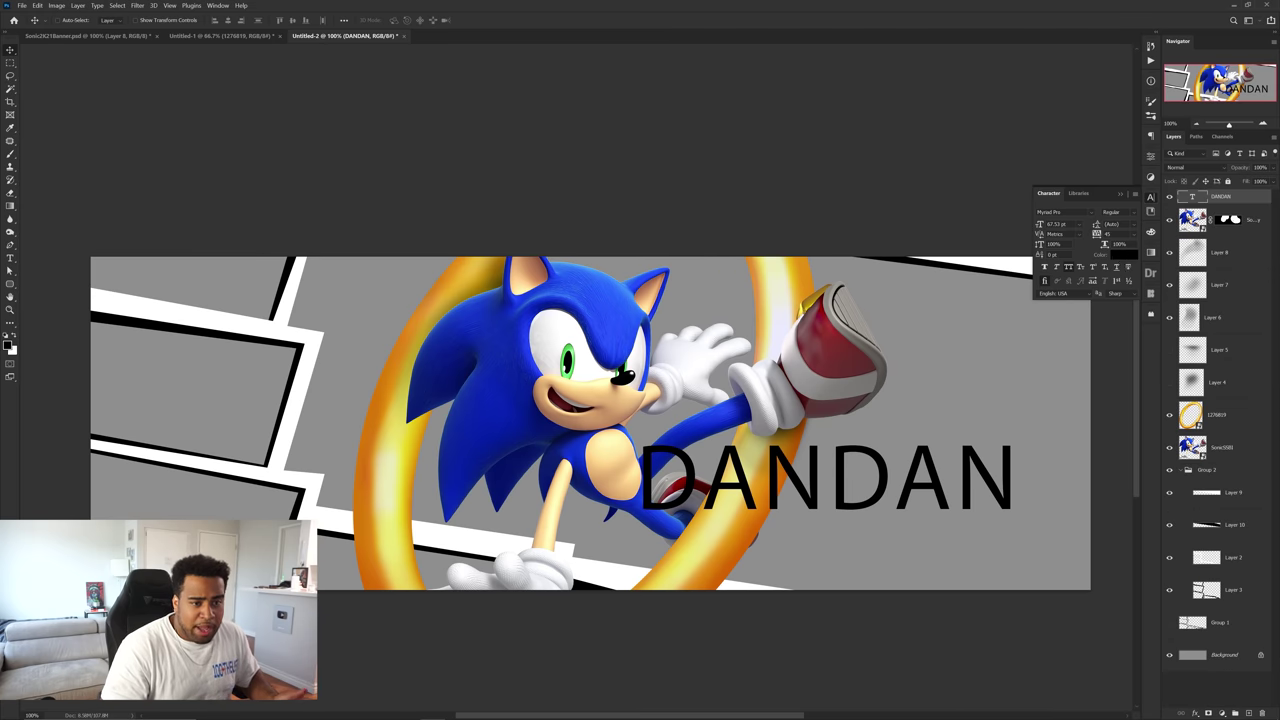
- Color the DANDAN title white (ffffff), set its font to MAGO Black at 25.24 pt, and place it beyond the ring
left_click(1123, 256)
left_click_drag(986, 570, 897, 513)
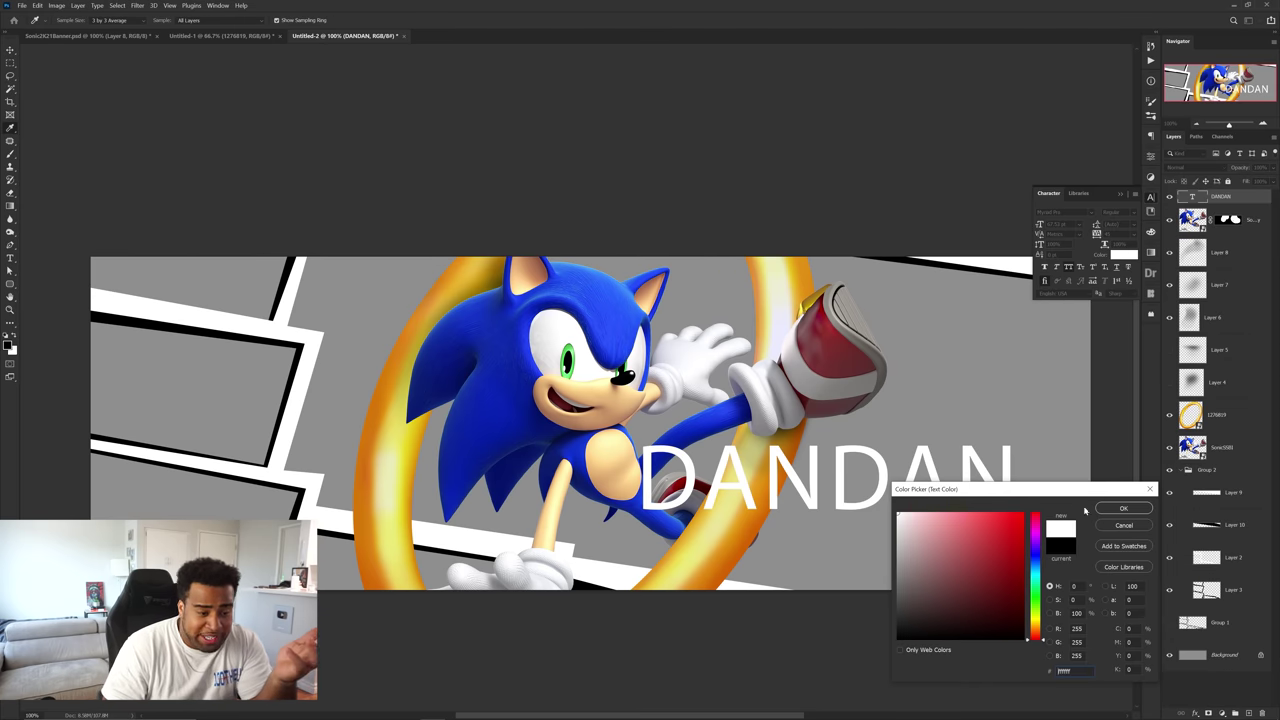
left_click(1114, 509)
left_click_drag(858, 431, 921, 429)
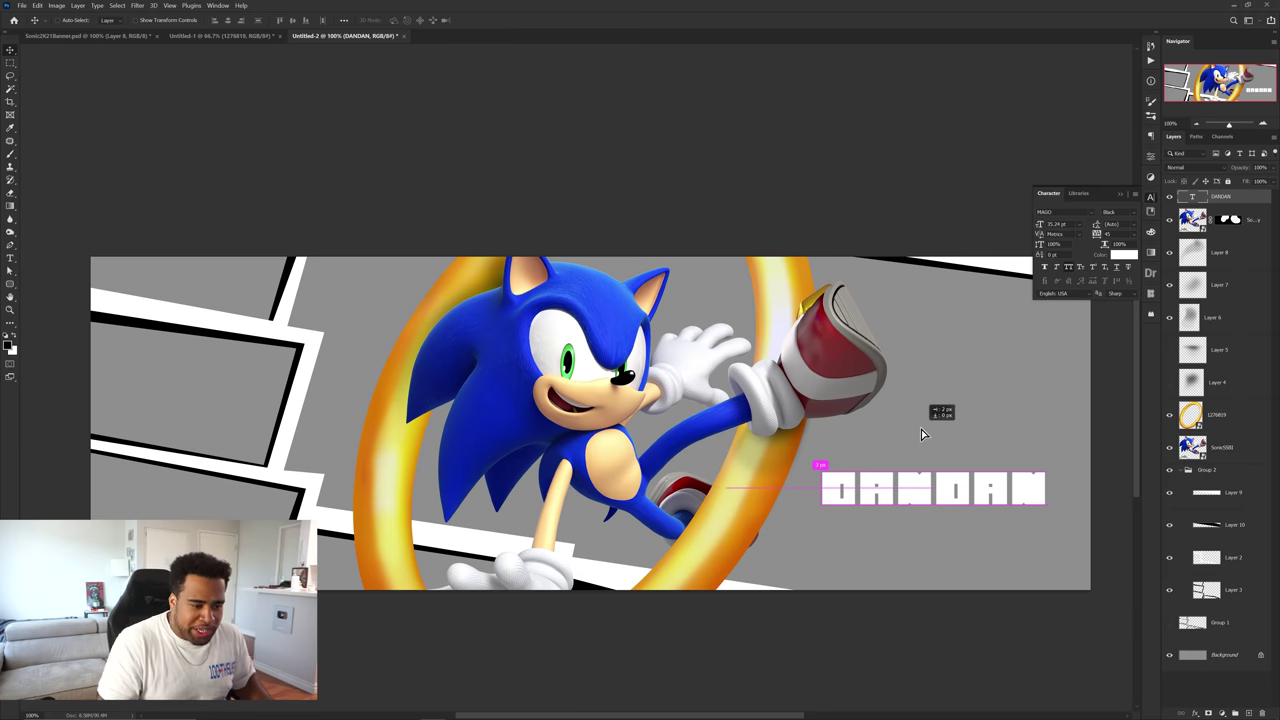
- Change the DANDAN title's font to VCR OSD Mono and enlarge it to about 41.9 pt
left_click(1085, 213)
left_click(882, 503)
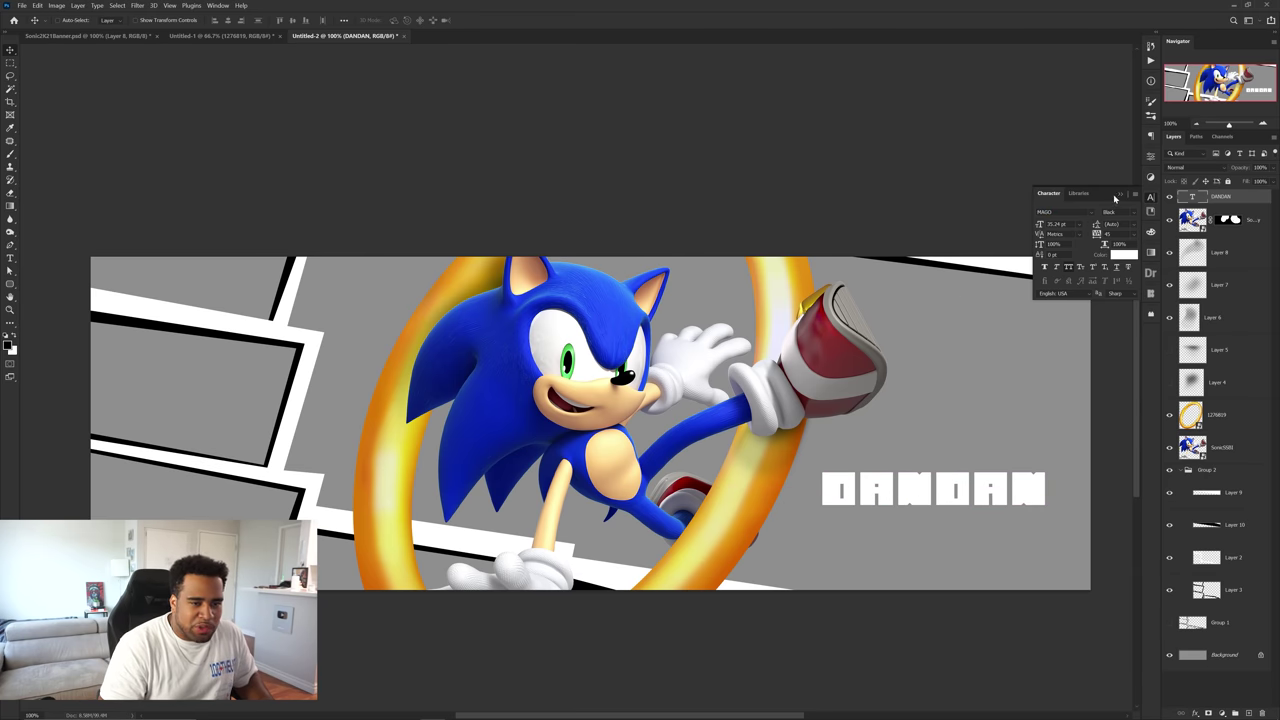
left_click(1091, 216)
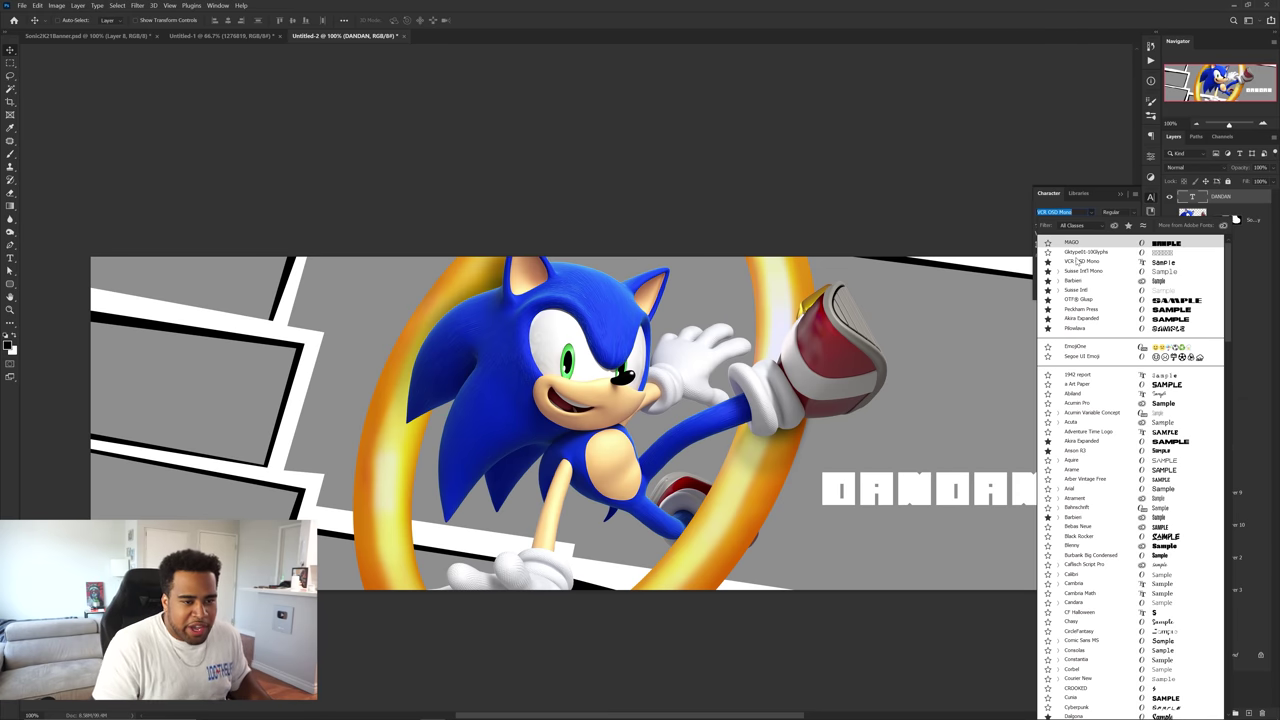
left_click(1077, 261)
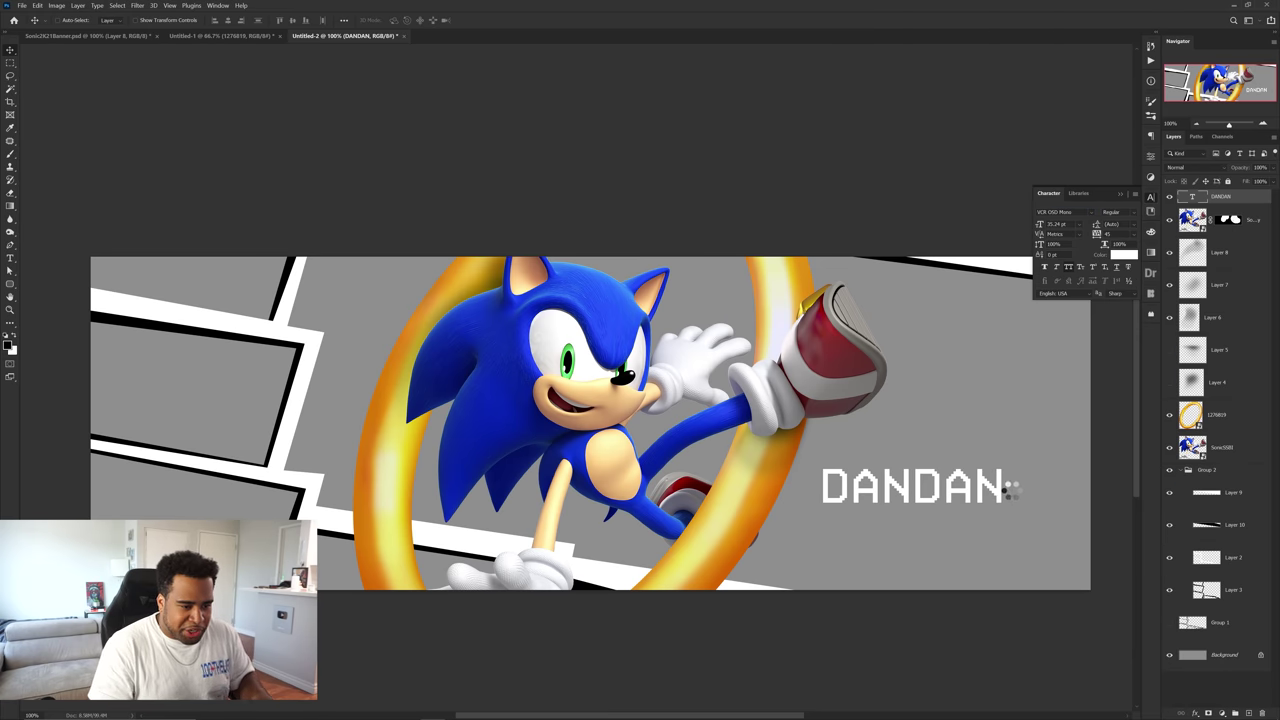
key("ctrl+t")
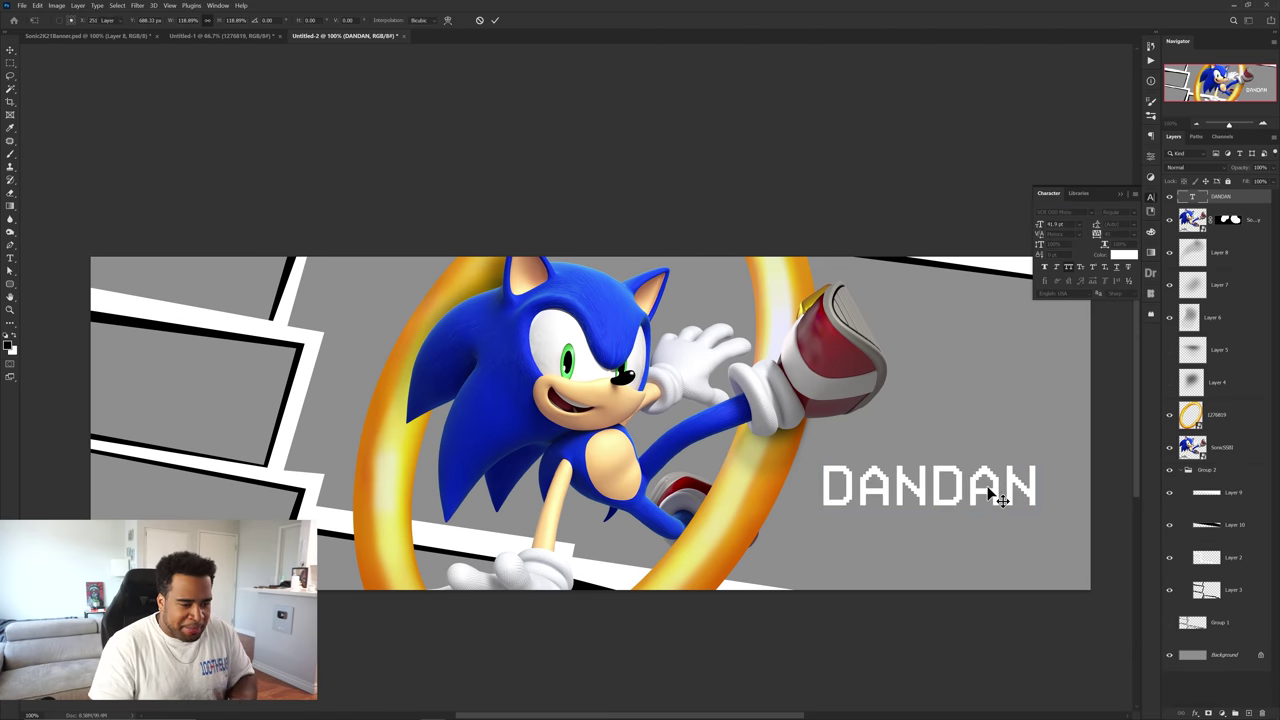
key("Return")
- Duplicate the DANDAN title above itself, reword the copy as START GAME, and shrink it to 10.42 pt
left_click_drag(988, 489, 1010, 460)
double_click(1008, 454)
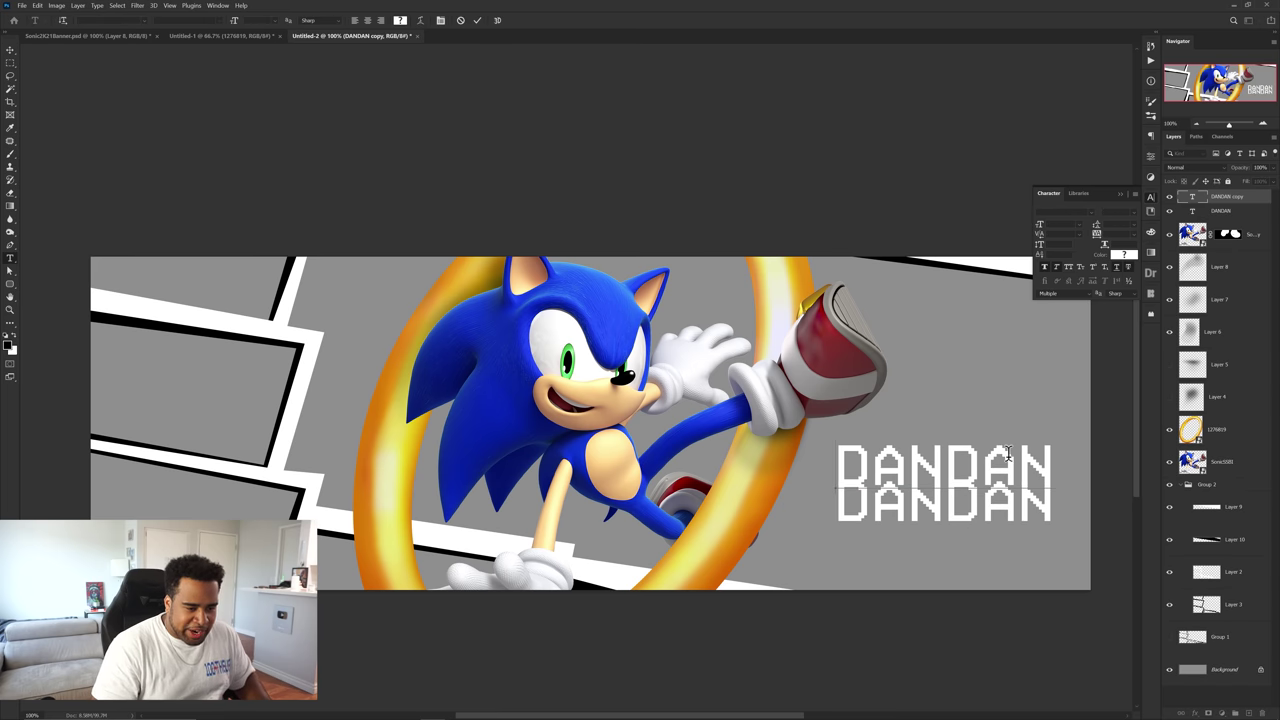
double_click(1008, 452)
type("ST")
left_click(130, 36)
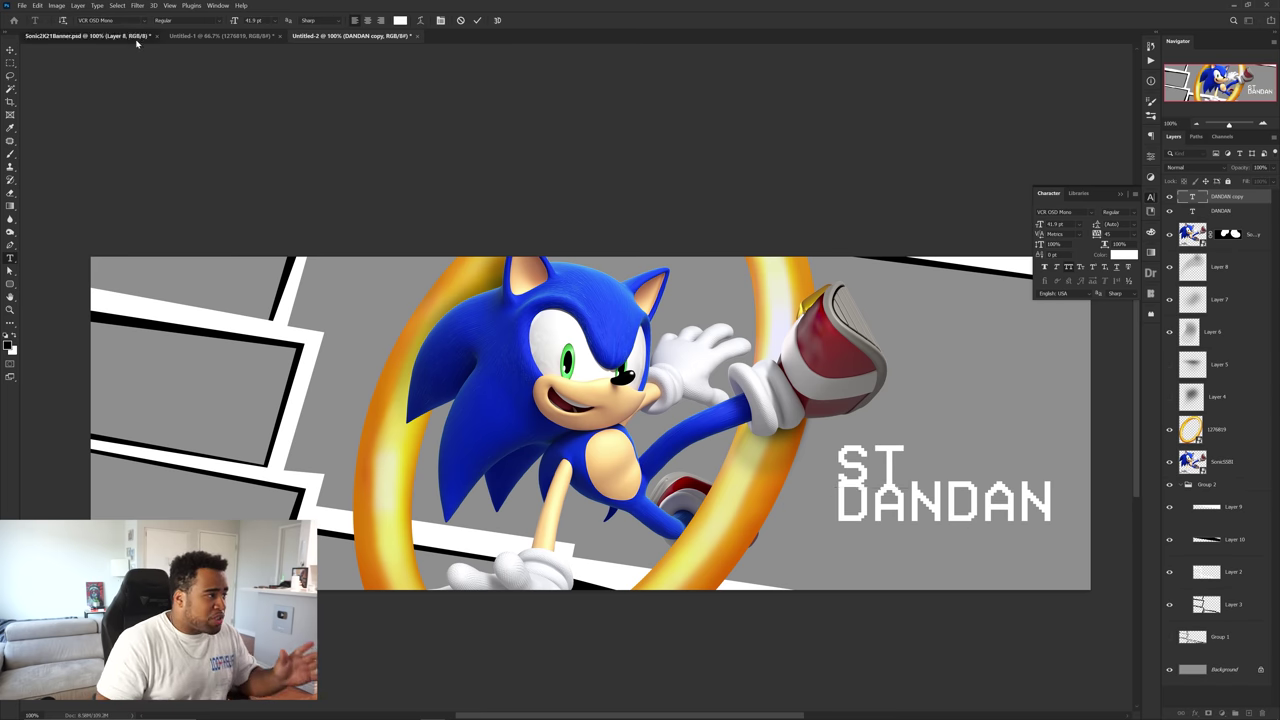
key("y")
left_click(900, 452)
key("Escape")
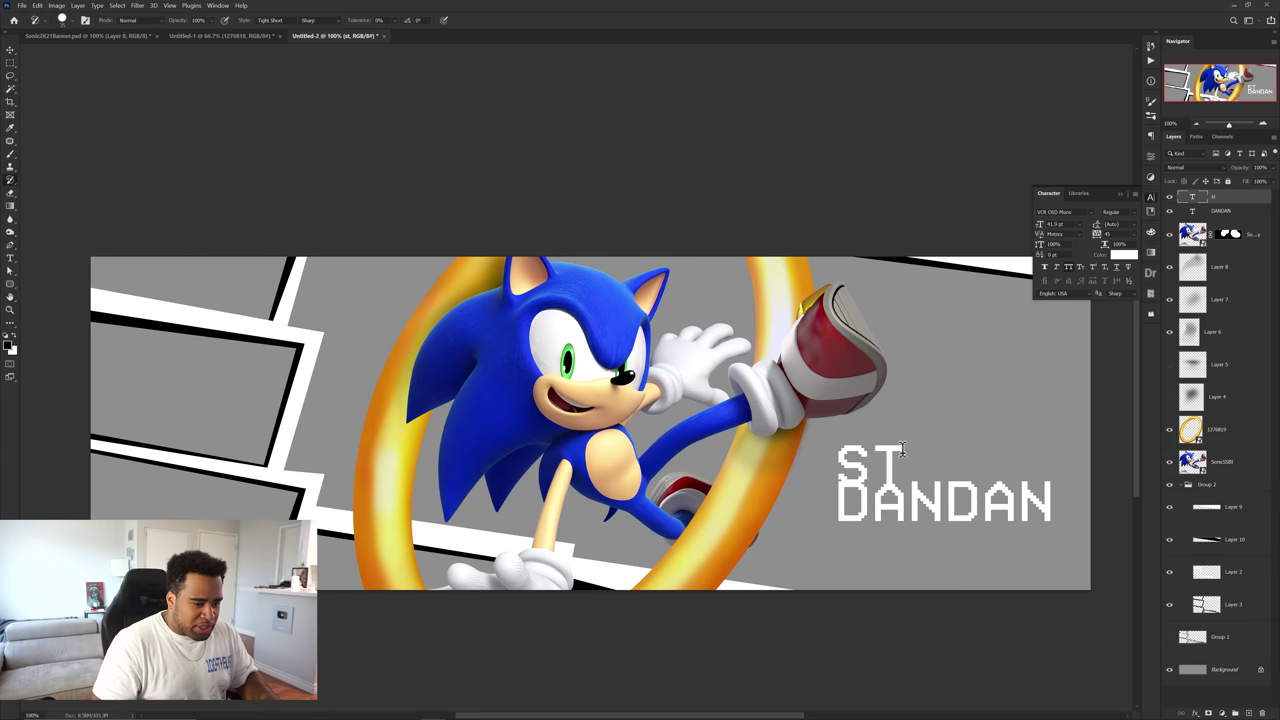
key("t")
left_click(900, 452)
type("ART GAME")
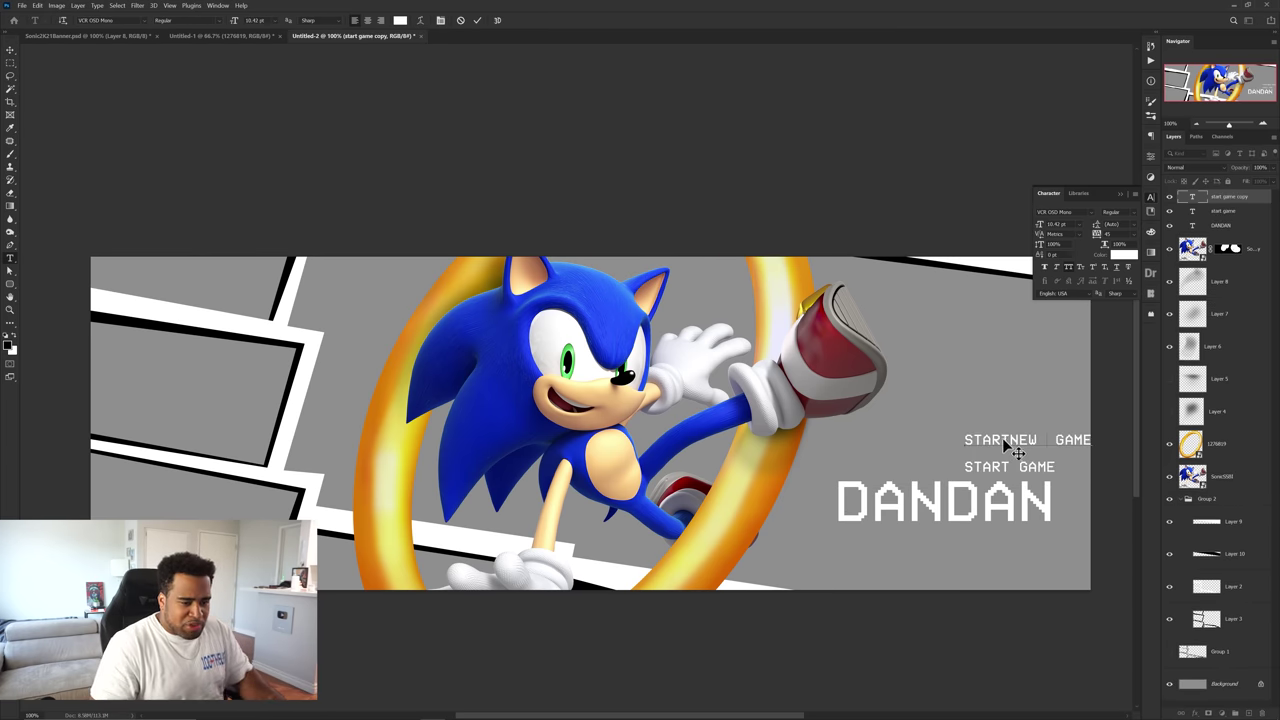
- Make a START NEW GAME line from a copy of the START GAME text, placed above it
key("ctrl+Return")
key("b")
left_click(1034, 447)
key("Escape")
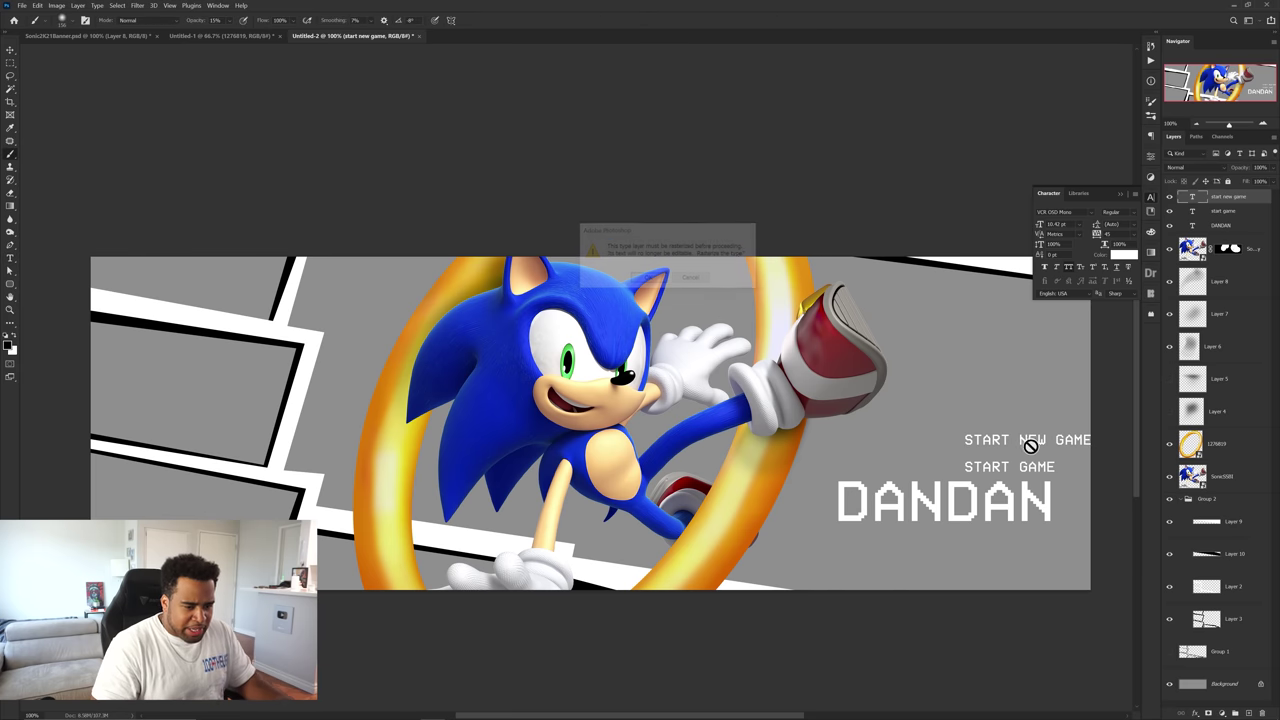
key("v")
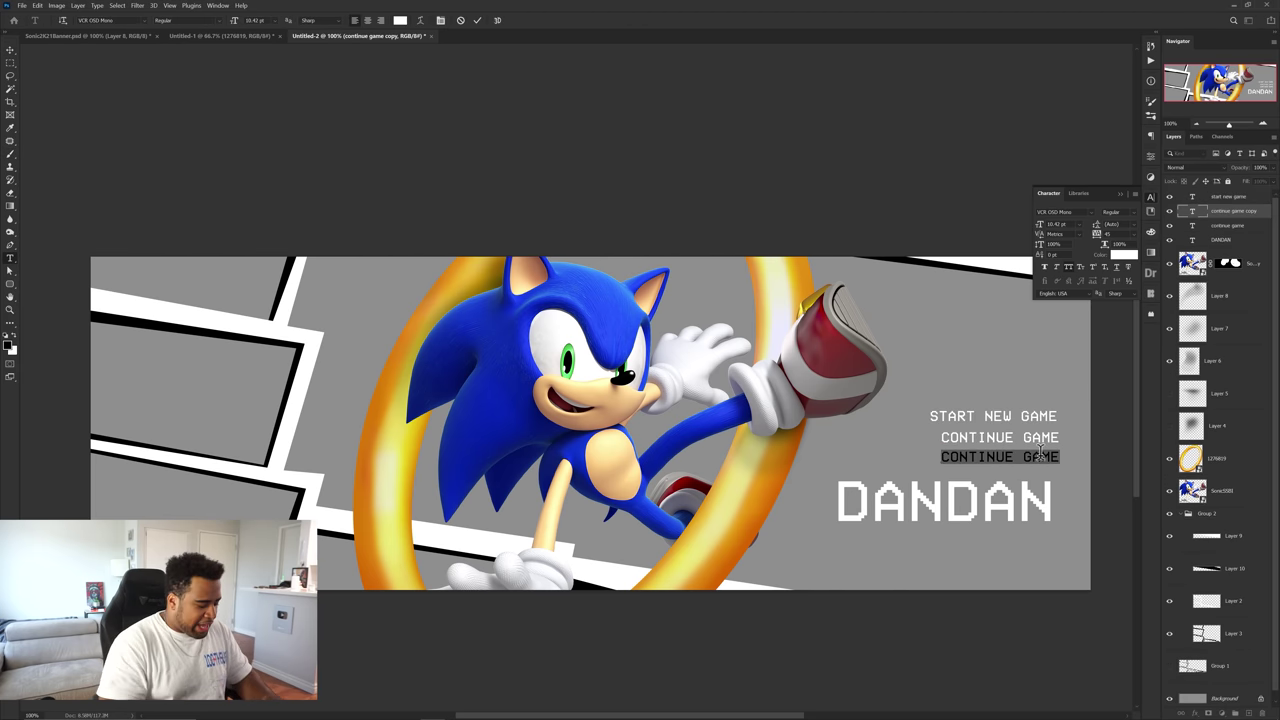
- Reword the duplicated CONTINUE GAME line as SETTINGS and align its end with the menu lines above
type("SETTINGS")
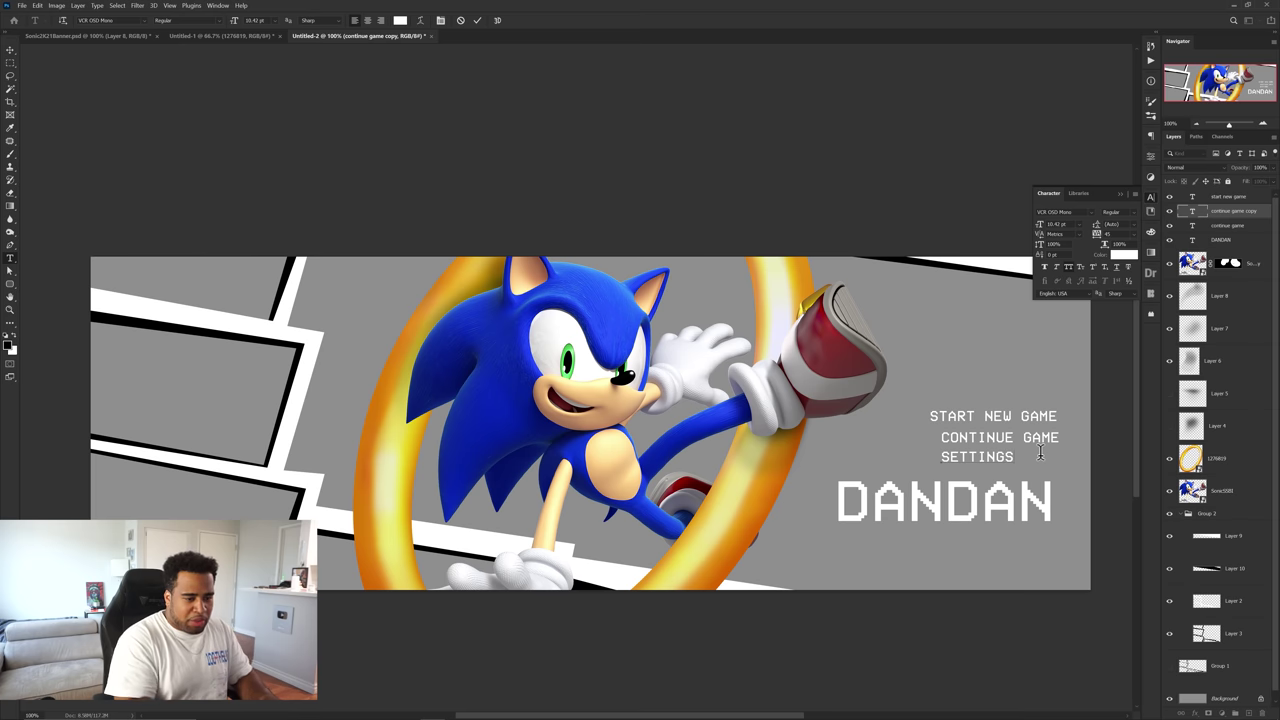
key("ctrl+Return")
key("v")
left_click_drag(1050, 458, 1056, 458)
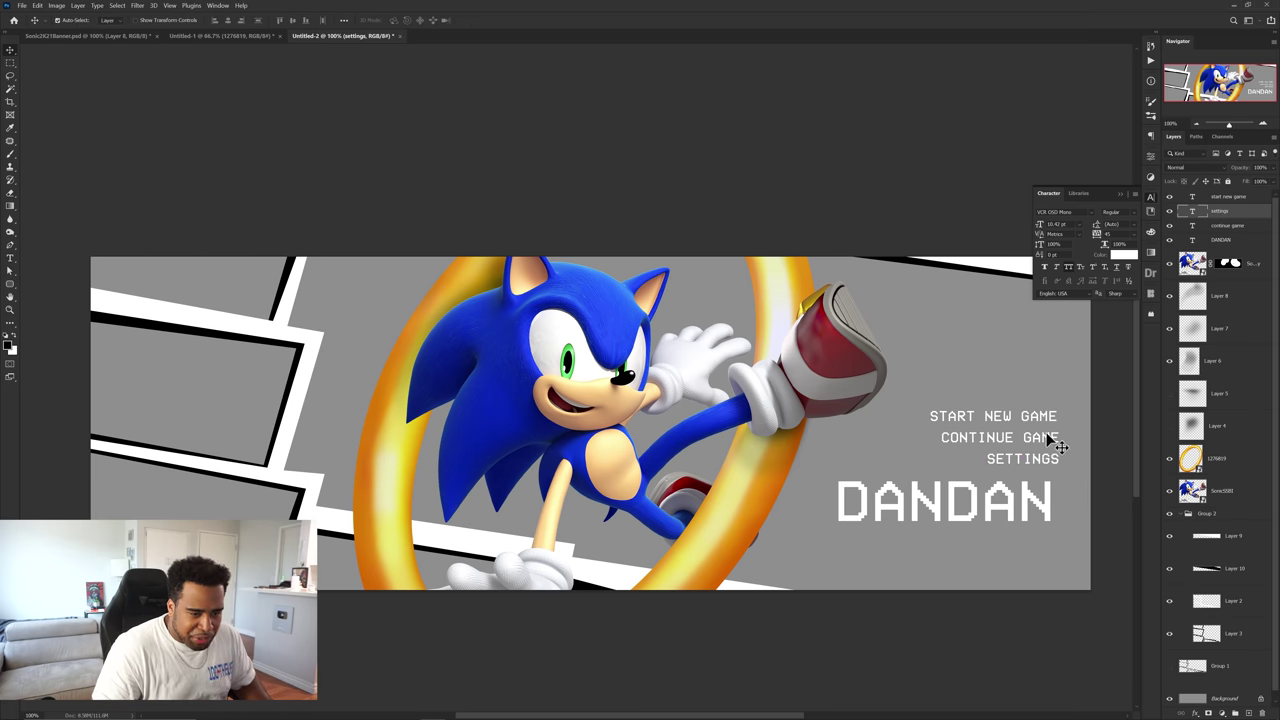
- Scale the three menu lines down together to 6.53 pt and arrange them just above the end of the DANDAN title
left_click(1048, 437, "shift")
left_click(1048, 418, "shift")
key("ctrl+t")
left_click_drag(1060, 408, 1007, 438)
key("Return")
left_click_drag(1018, 462, 1007, 492)
- Enlarge the title and menu lines together to 108.65%, and set the DANDAN title's font back to MAGO Black
left_click(1008, 488, "shift")
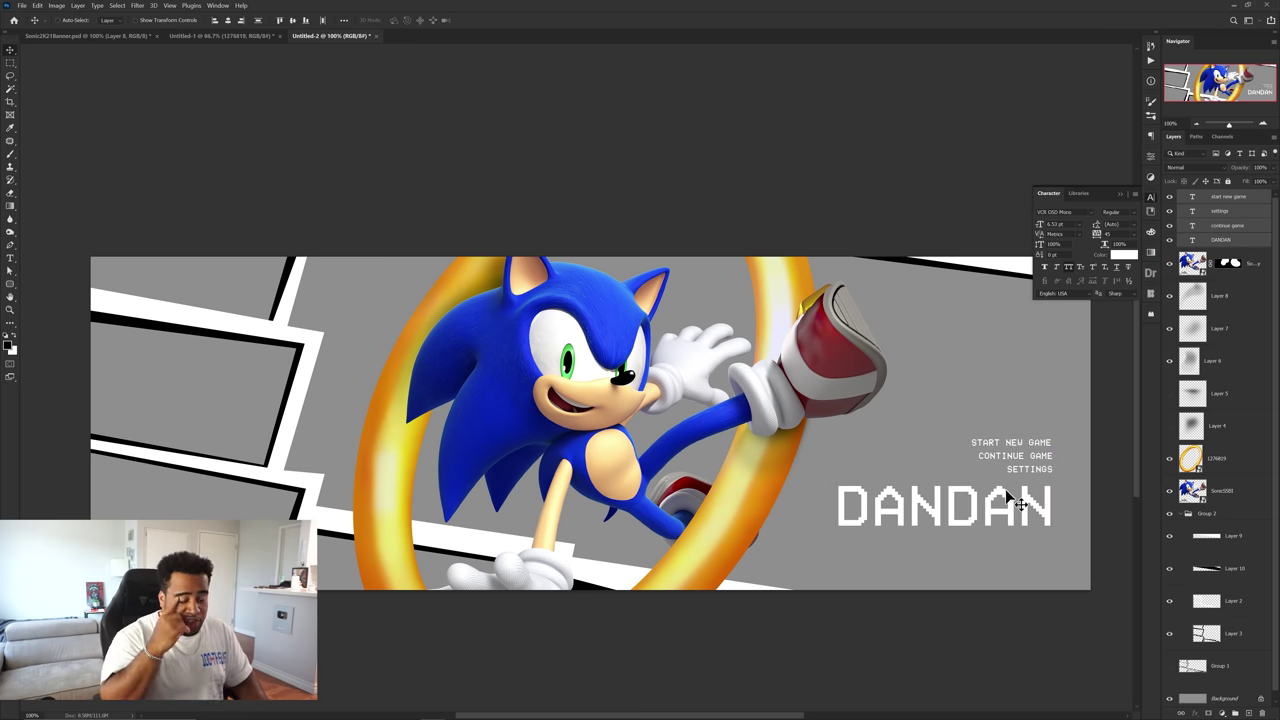
key("ctrl+t")
left_click_drag(838, 437, 818, 432)
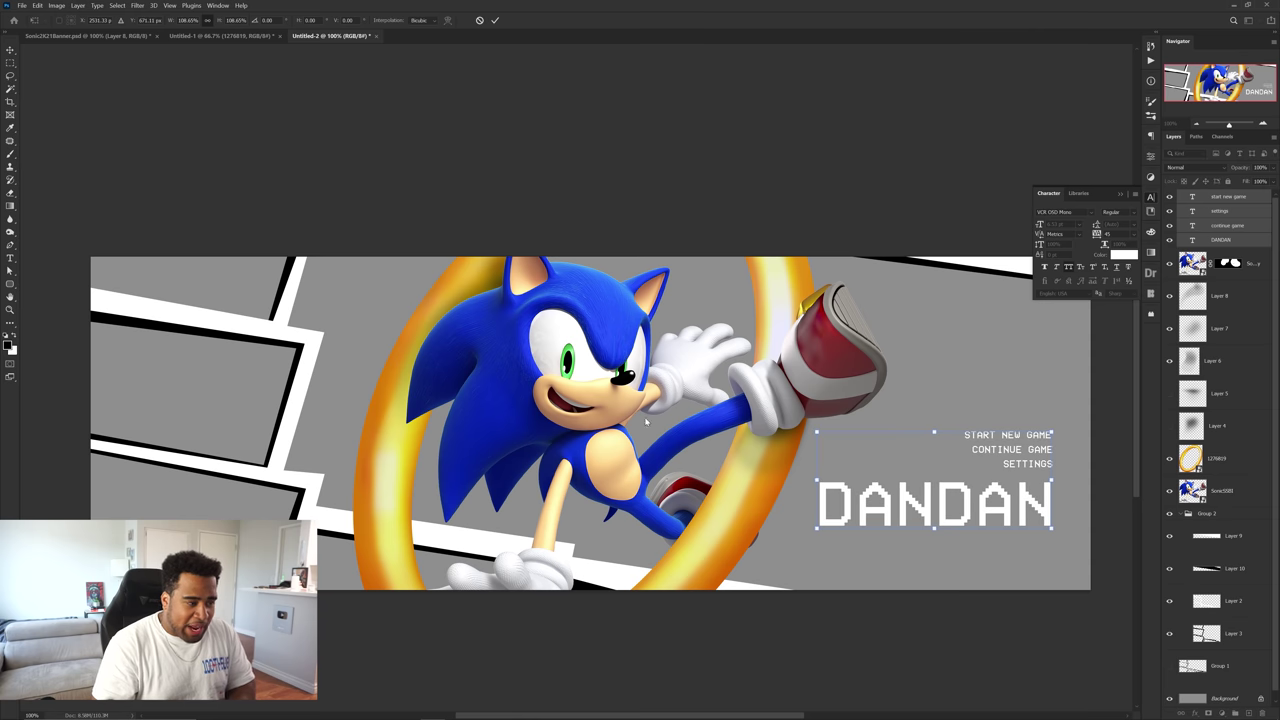
key("Return")
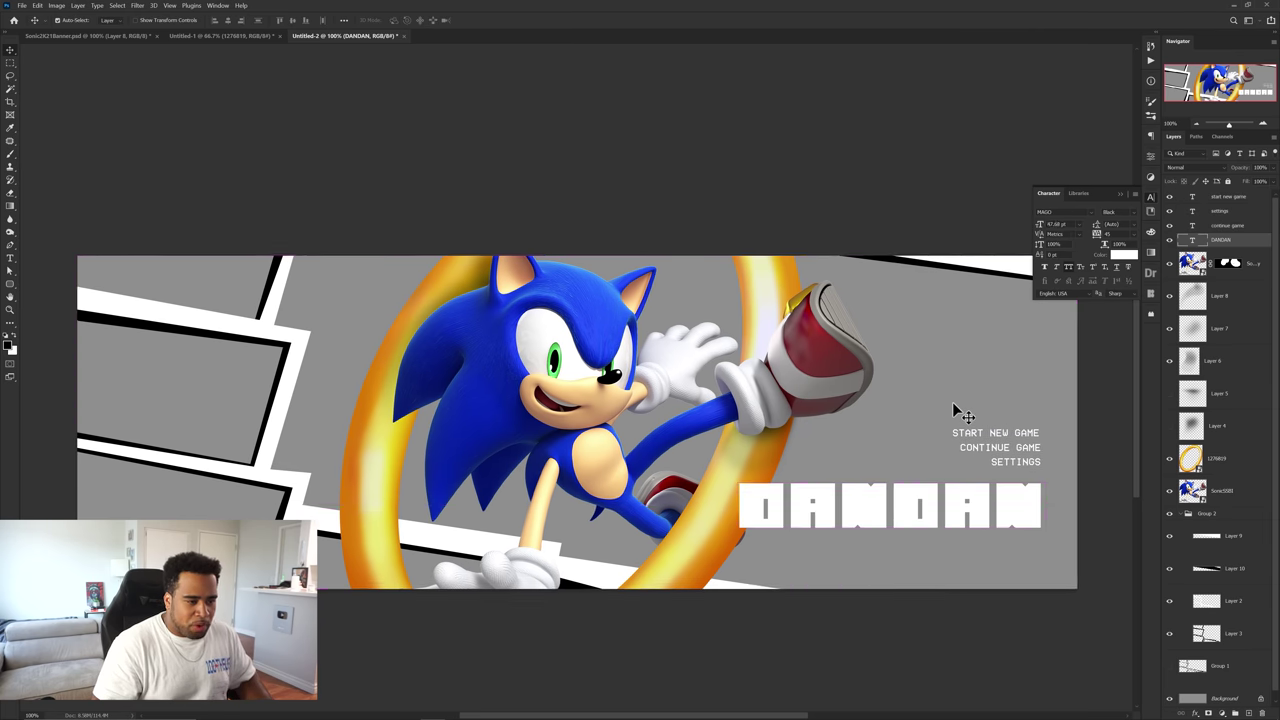
left_click_drag(950, 402, 931, 381)
- Copy the jungle scene from Untitled-1 to just above the Background in Untitled-2 and enlarge it to fill the main panel
scroll(1222, 448, "down", 1)
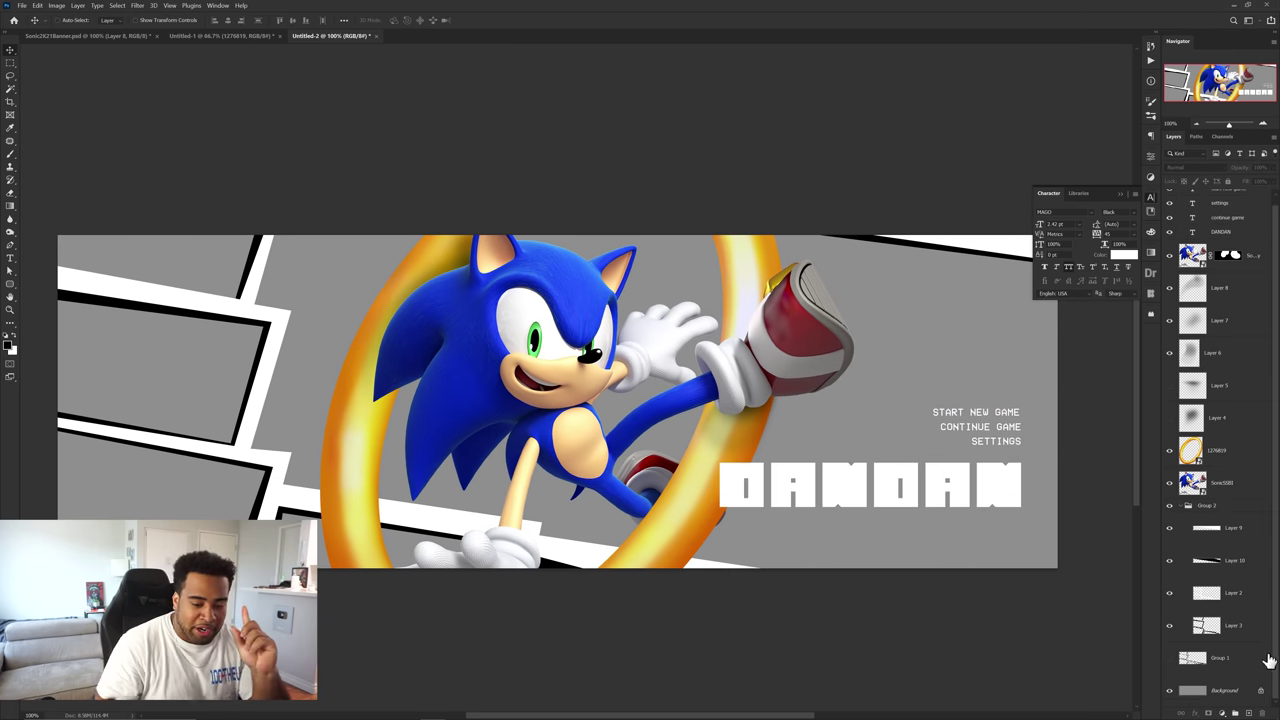
left_click(230, 36)
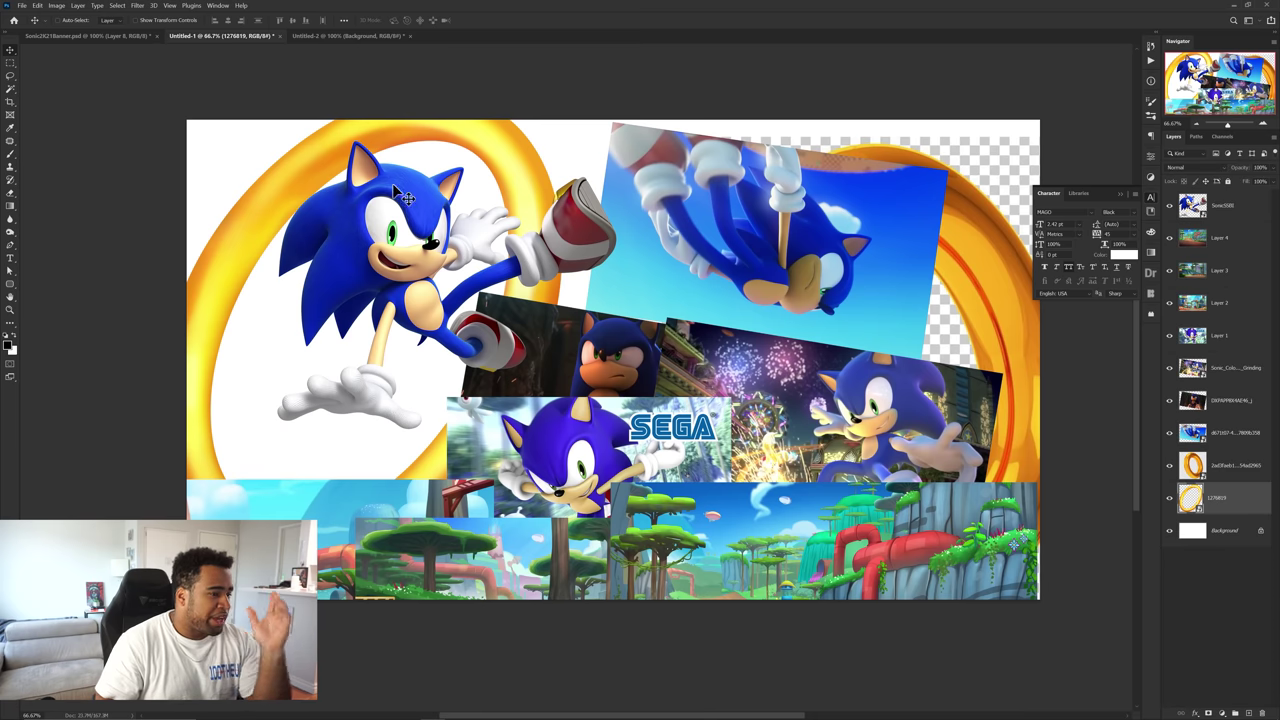
left_click_drag(405, 197, 600, 355)
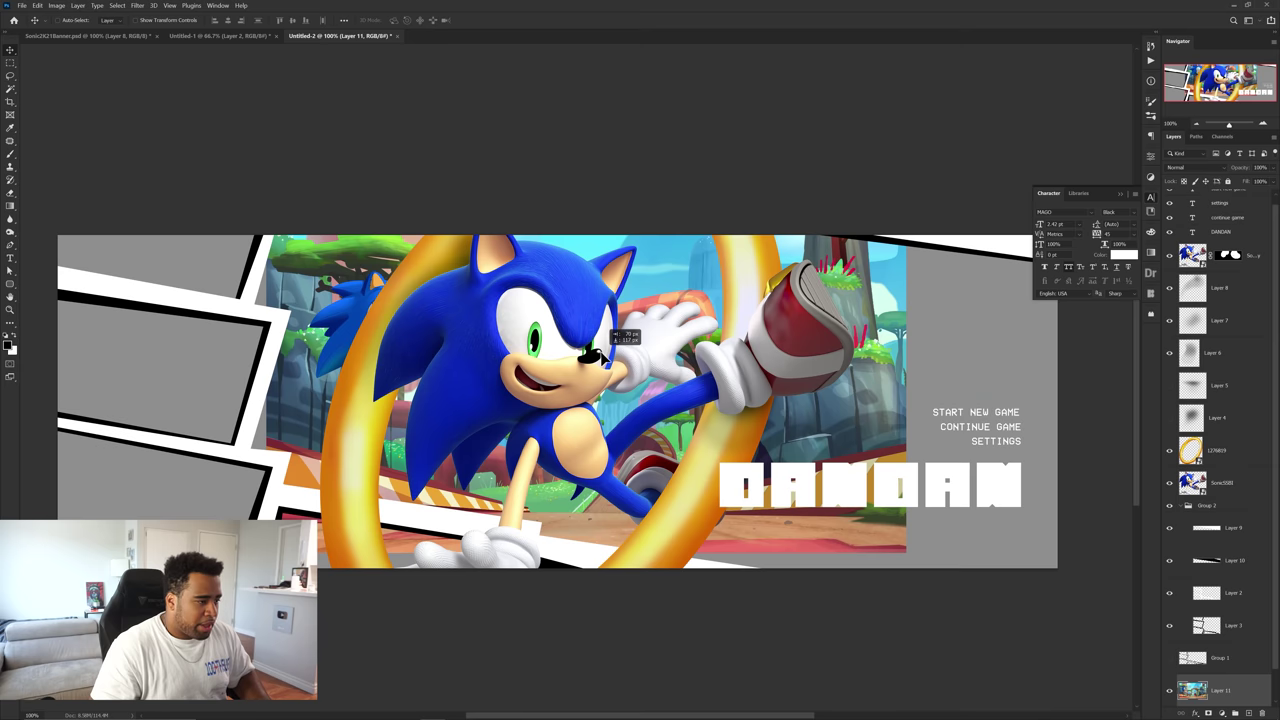
key("ctrl+t")
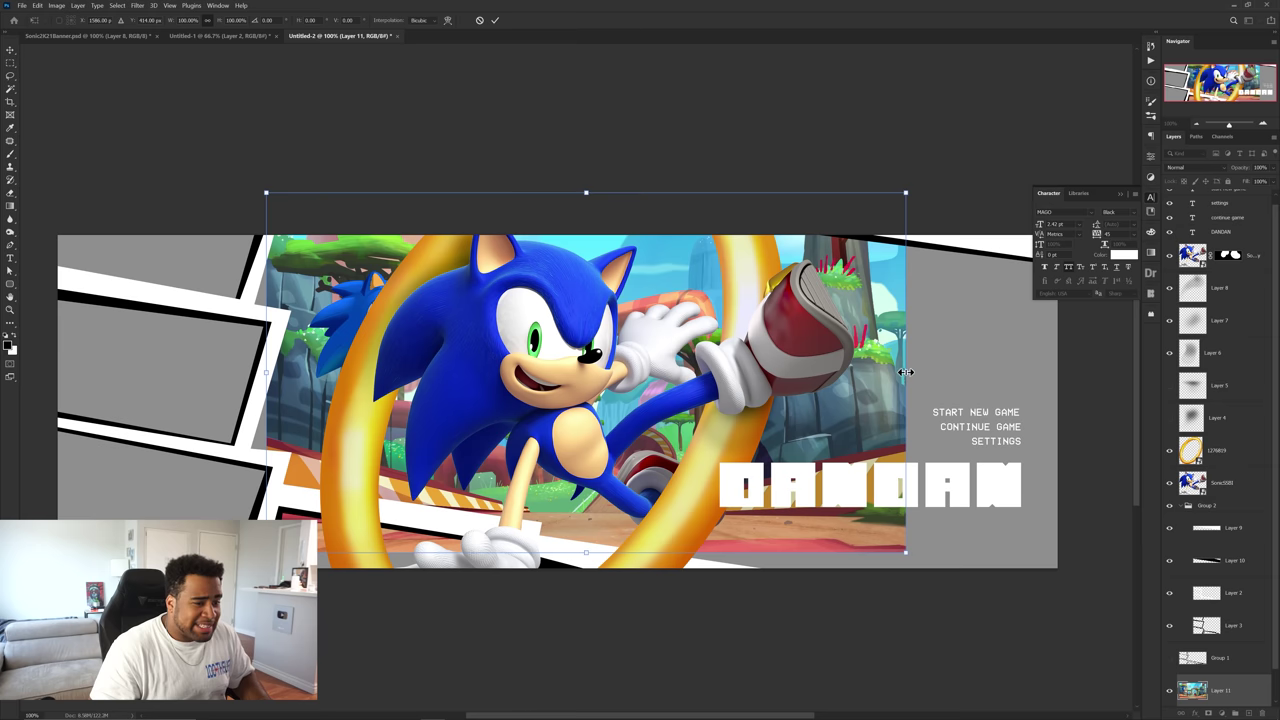
left_click_drag(906, 372, 990, 373)
left_click_drag(825, 373, 837, 319)
key("Return")
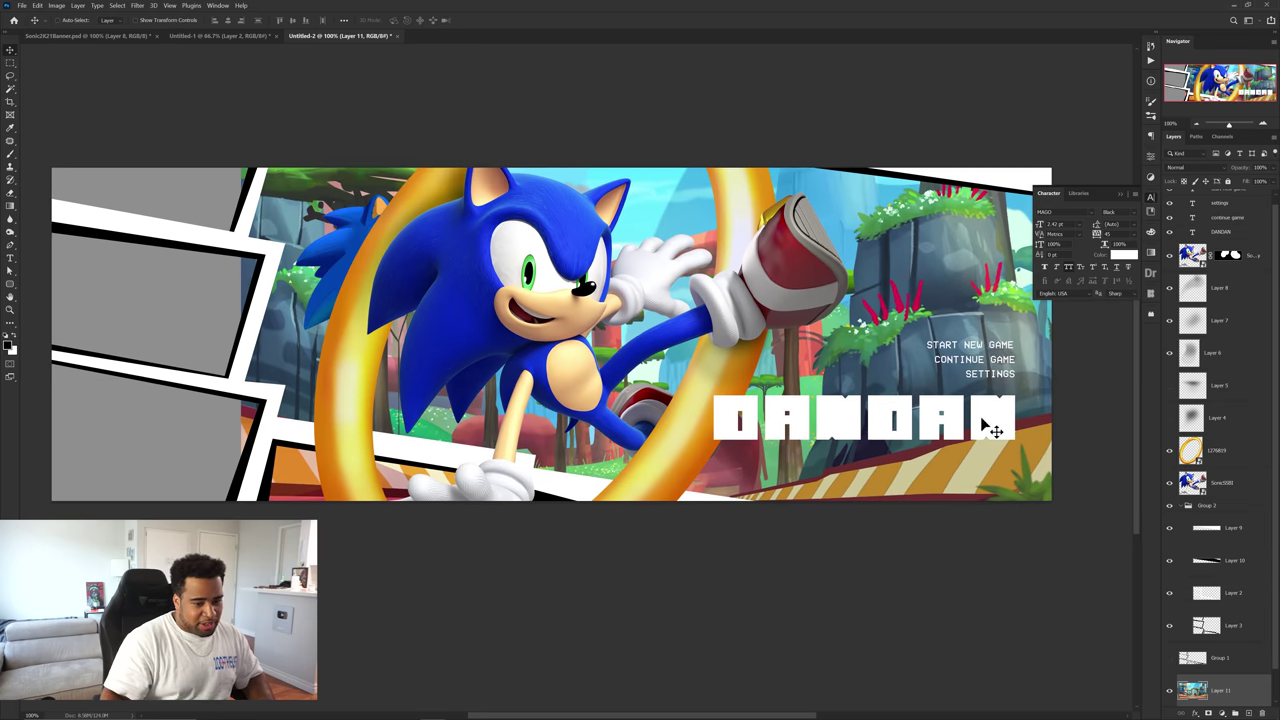
- Add a layer mask to the jungle scene and paint out the parts that spill into the small side panels
scroll(1208, 703, "down", 1)
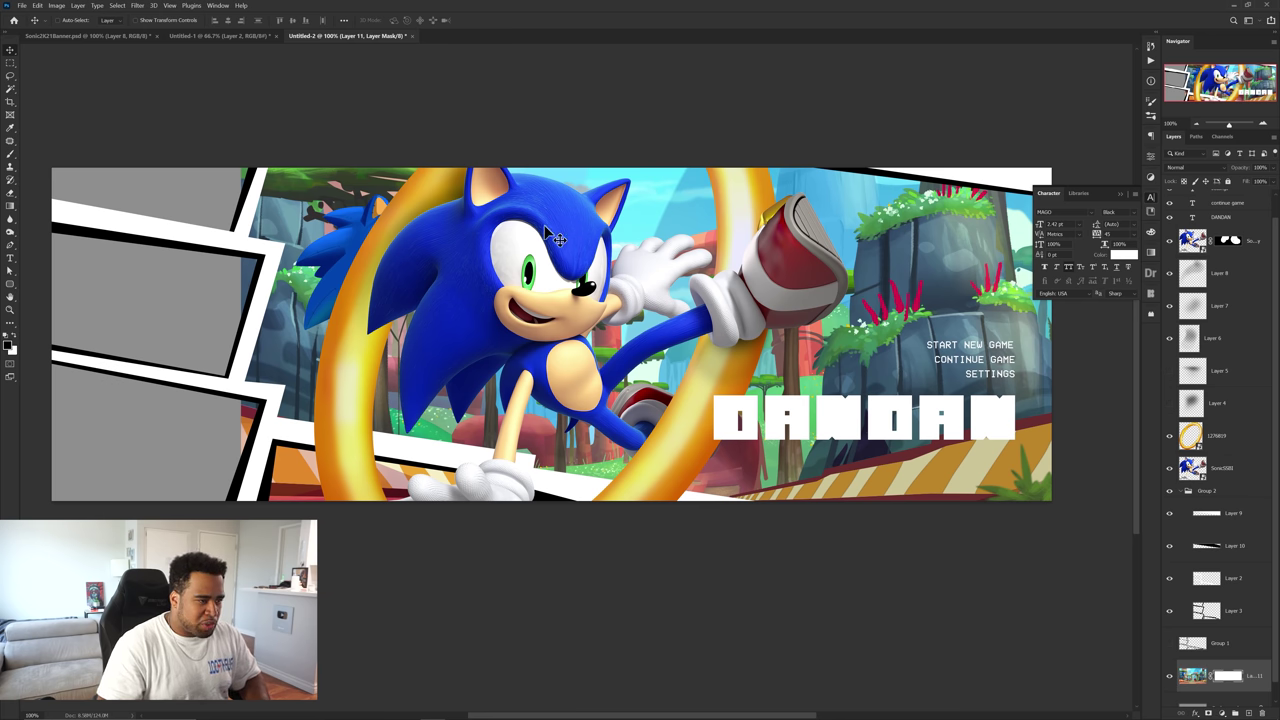
key("b")
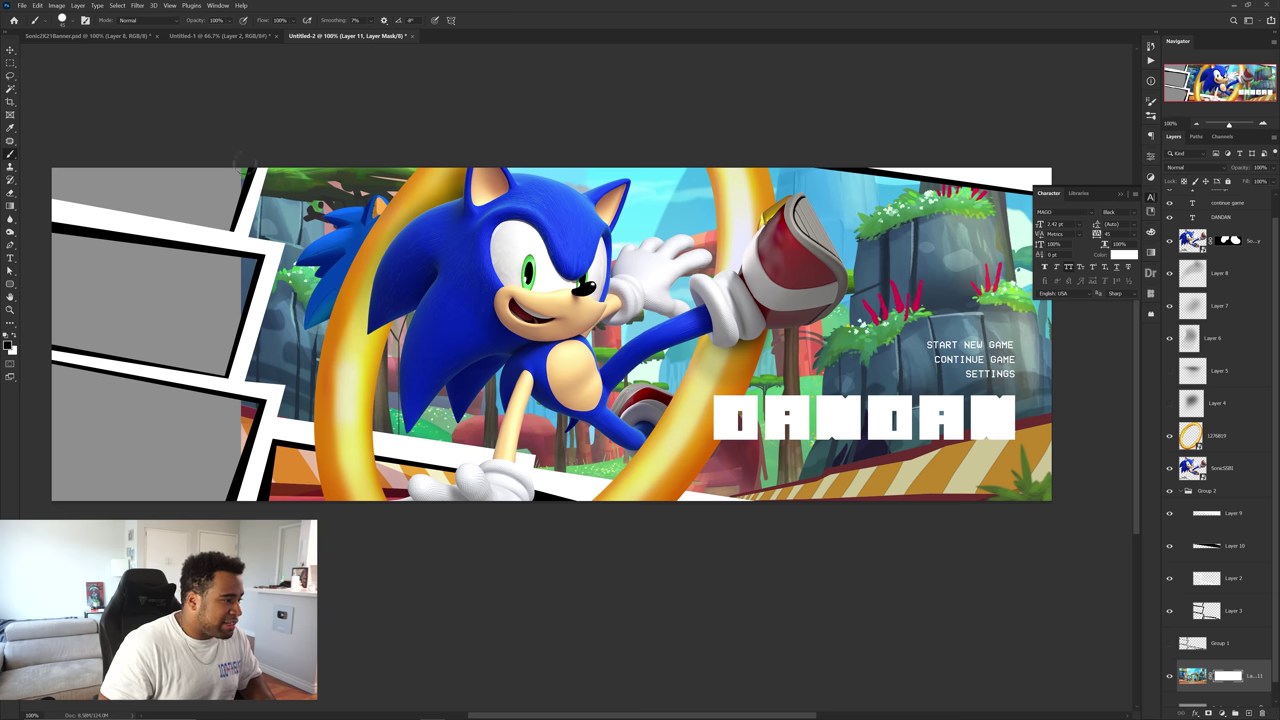
left_click_drag(300, 470, 265, 445)
scroll(245, 442, "up", 5)
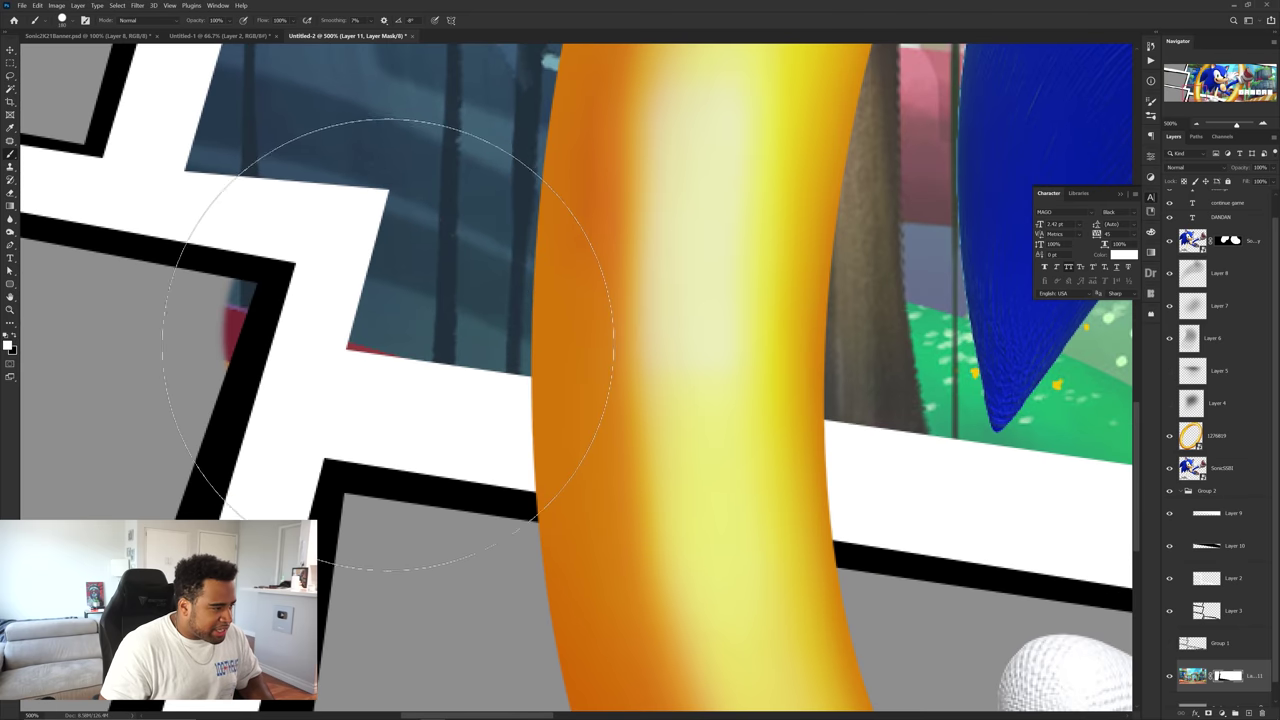
scroll(271, 391, "down", 5)
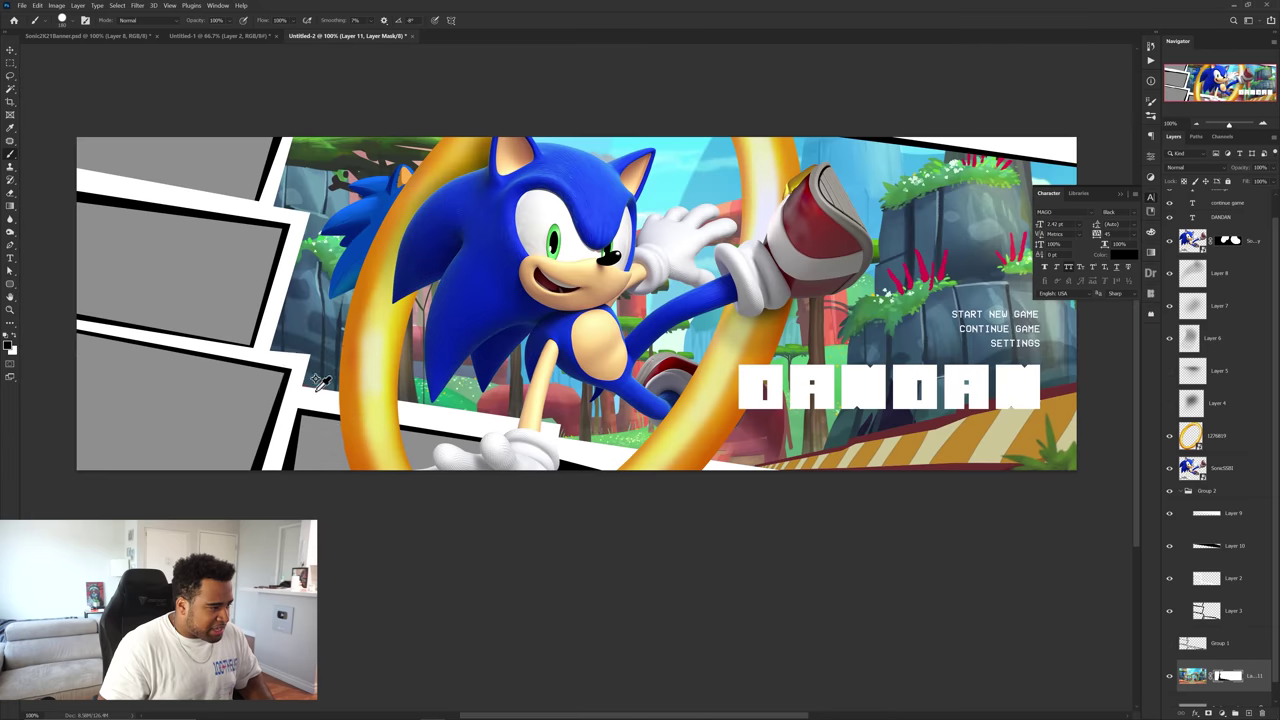
- Reposition the jungle scene, enlarge it to 131.25%, and keep it masked to the main panel
key("v")
left_click_drag(320, 359, 335, 435)
left_click_drag(342, 240, 254, 222)
key("ctrl+z")
key("ctrl+t")
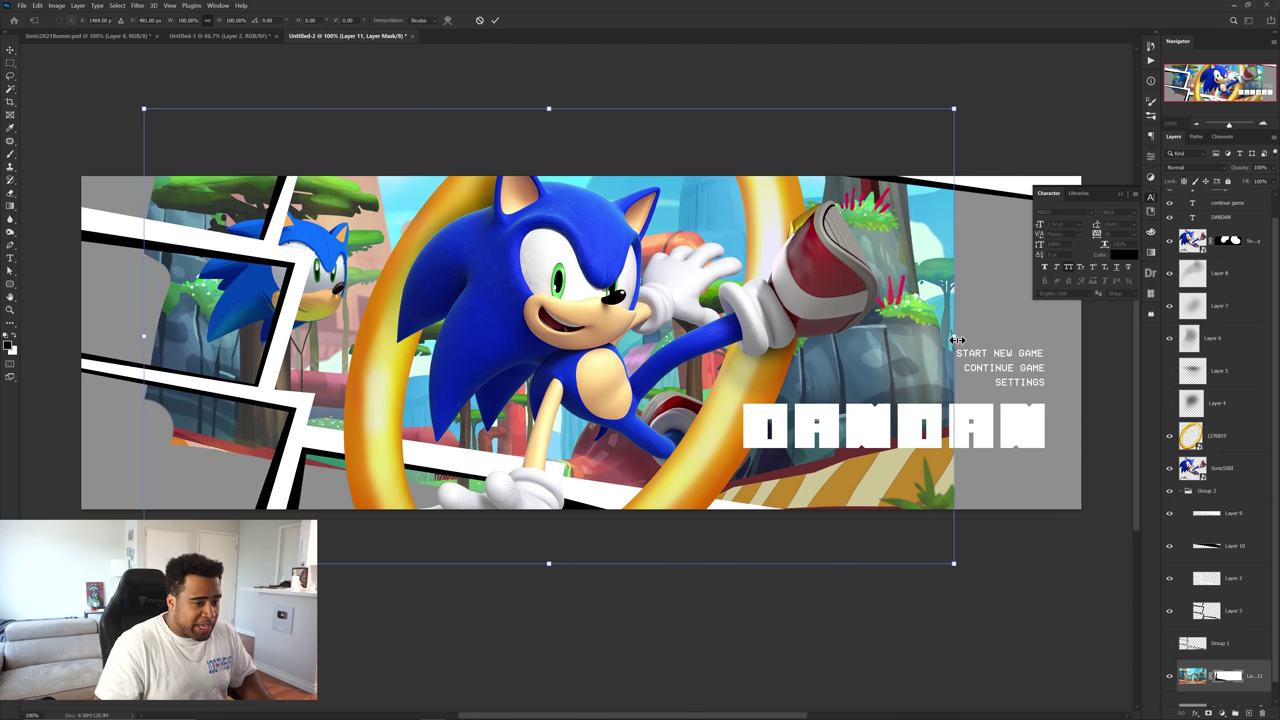
left_click_drag(957, 340, 1083, 352)
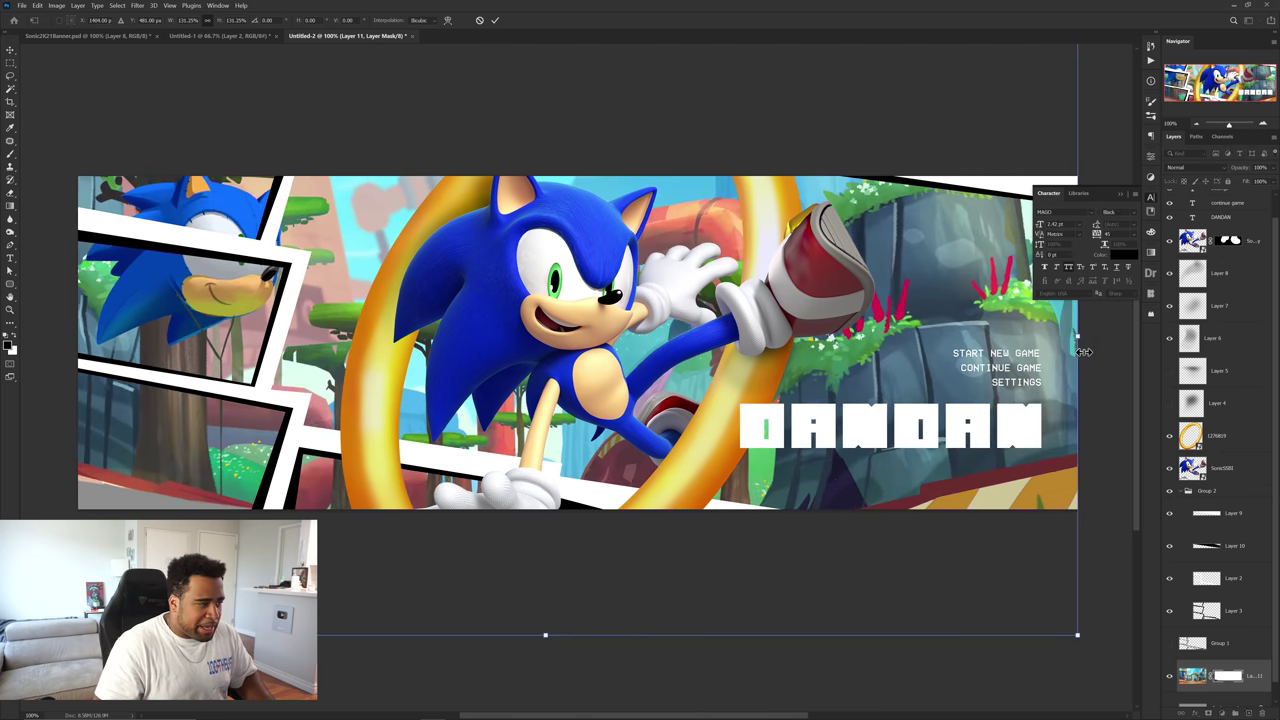
key("Return")
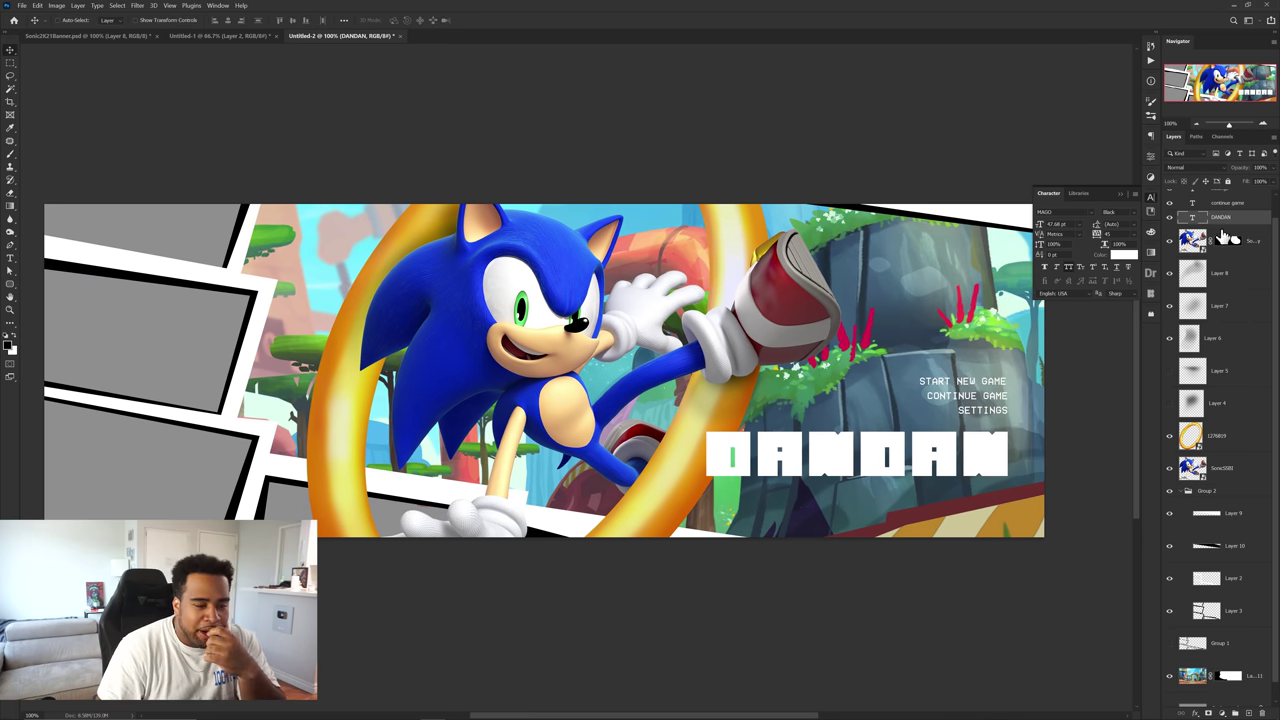
- Give the DANDAN title a black drop shadow in Normal blend mode at a low opacity
double_click(1235, 217)
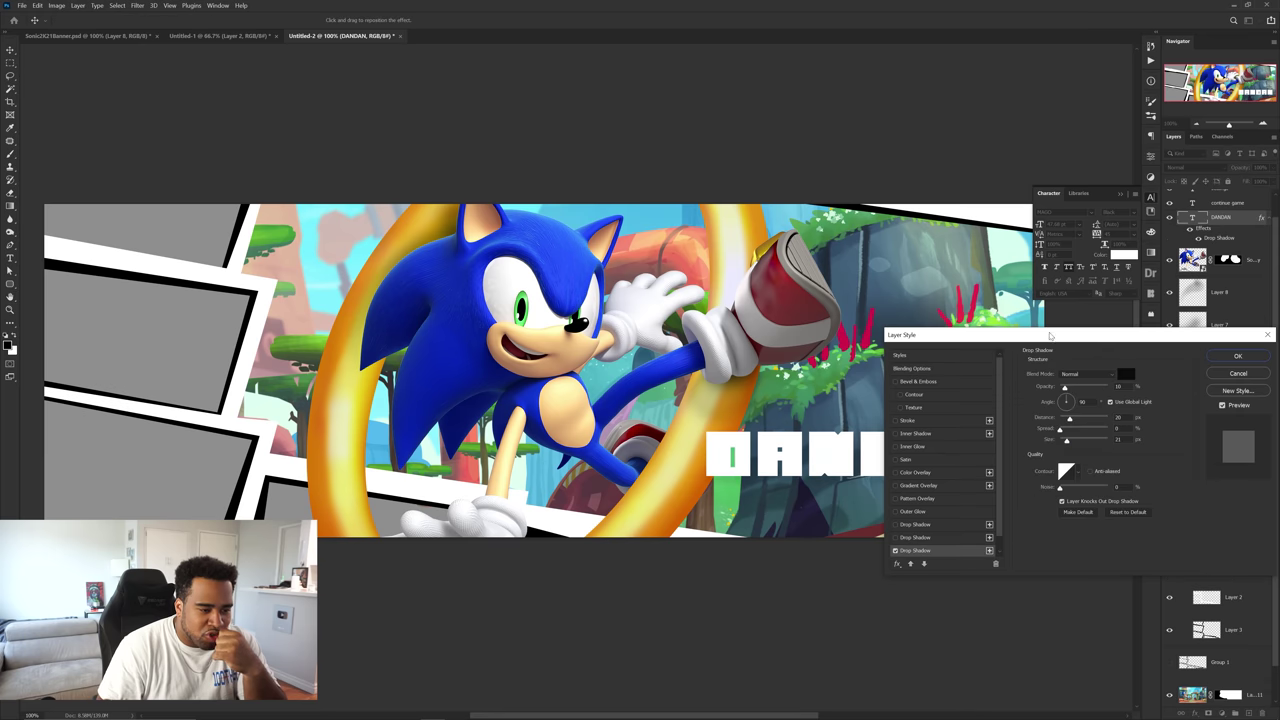
left_click_drag(1050, 336, 341, 290)
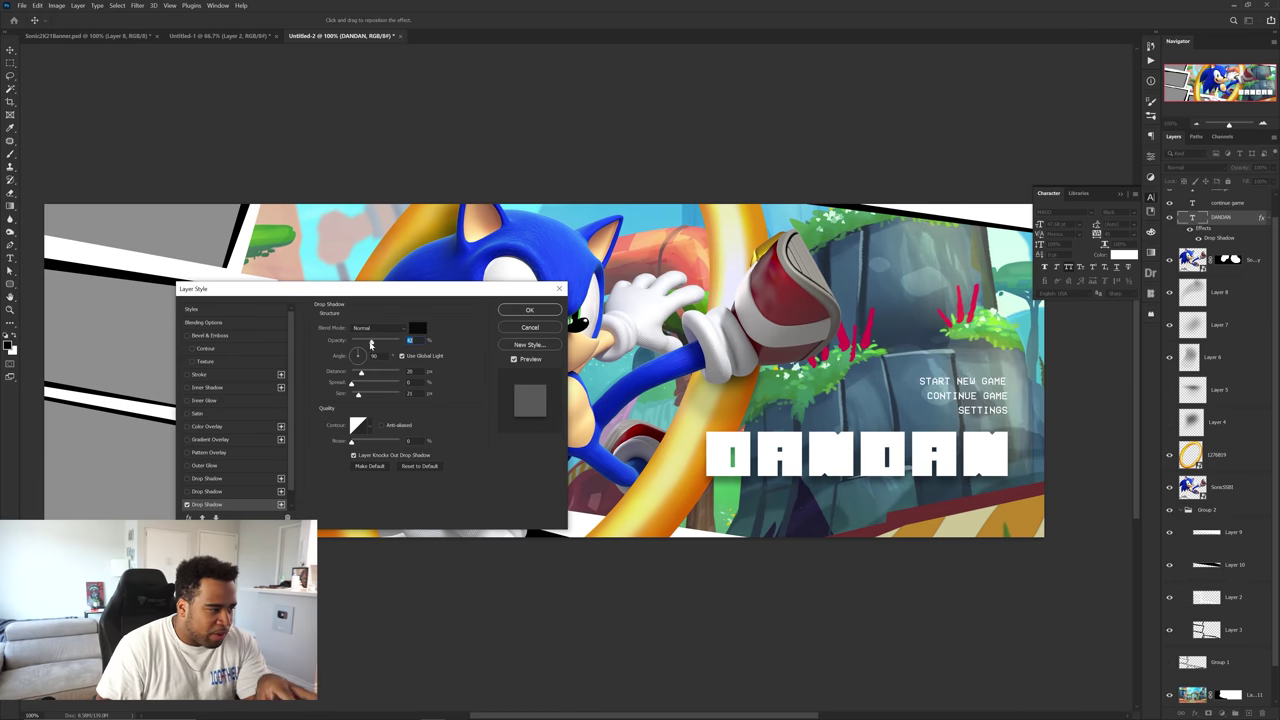
left_click_drag(372, 343, 364, 342)
left_click(404, 340)
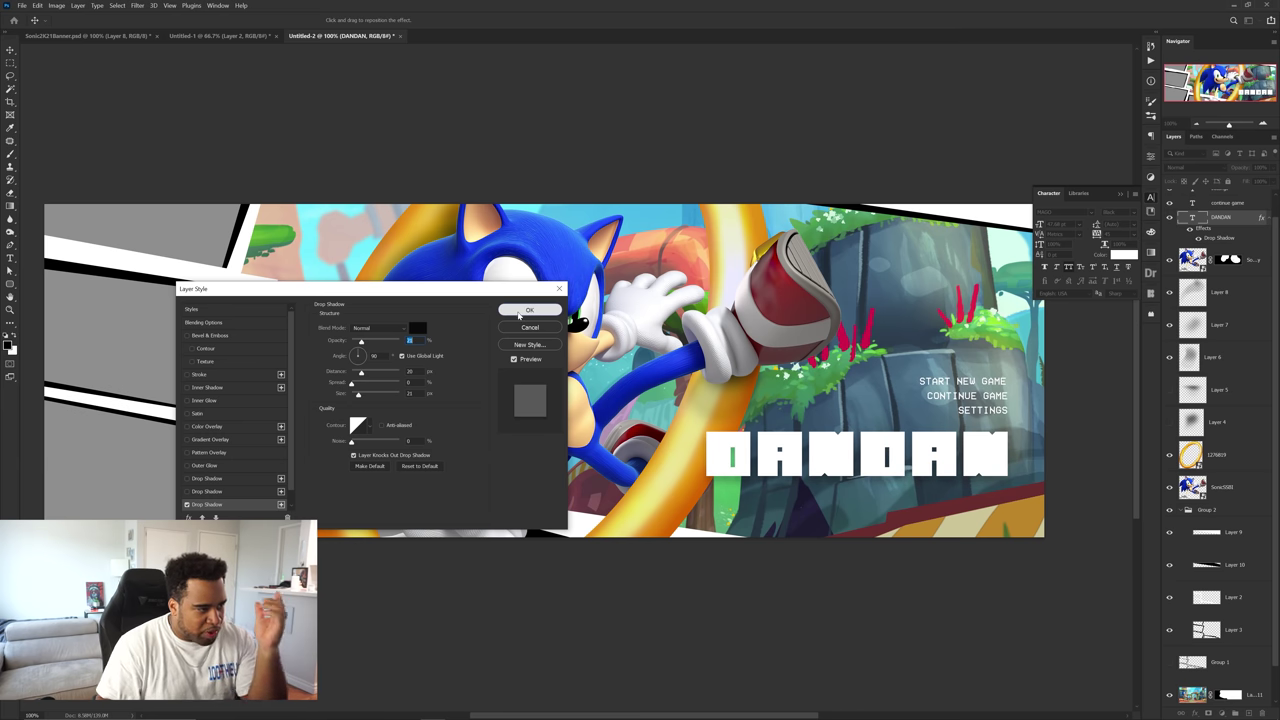
left_click(530, 309)
- Add a new layer above Group 1 and outline the upper-left panel with the Pen tool
left_click_drag(751, 382, 799, 366)
left_click(263, 206)
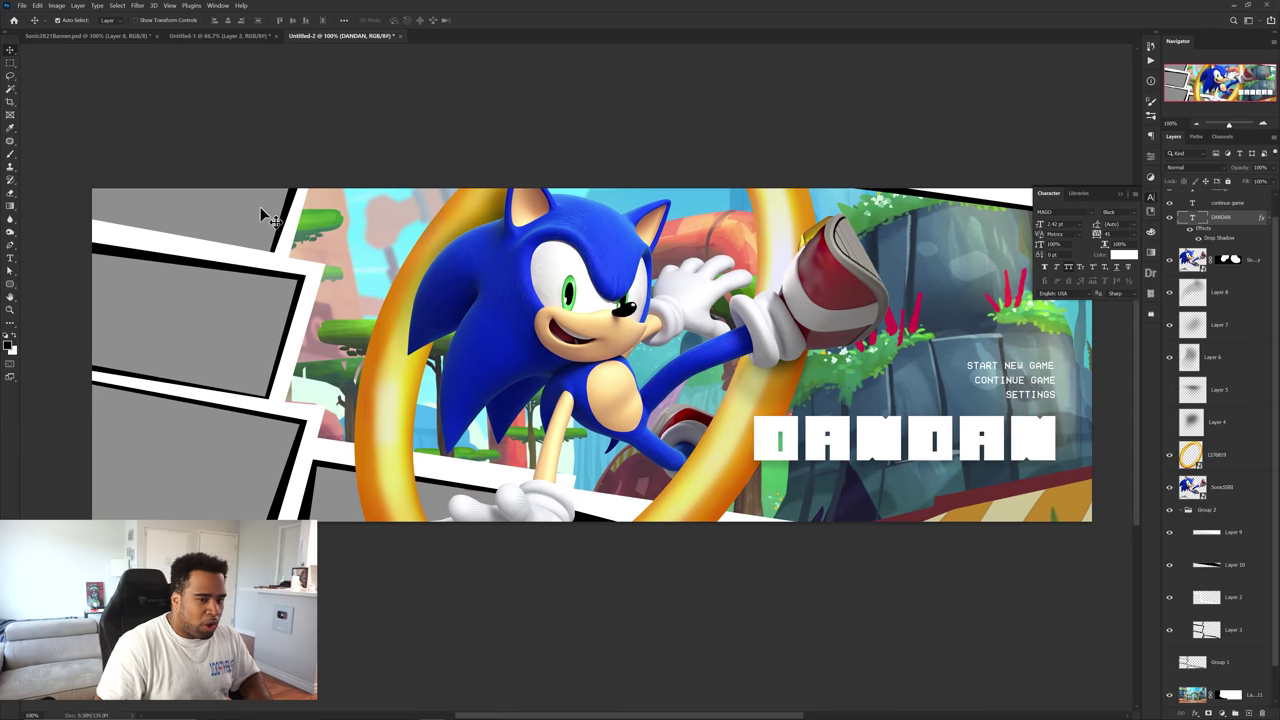
scroll(1210, 597, "down", 1)
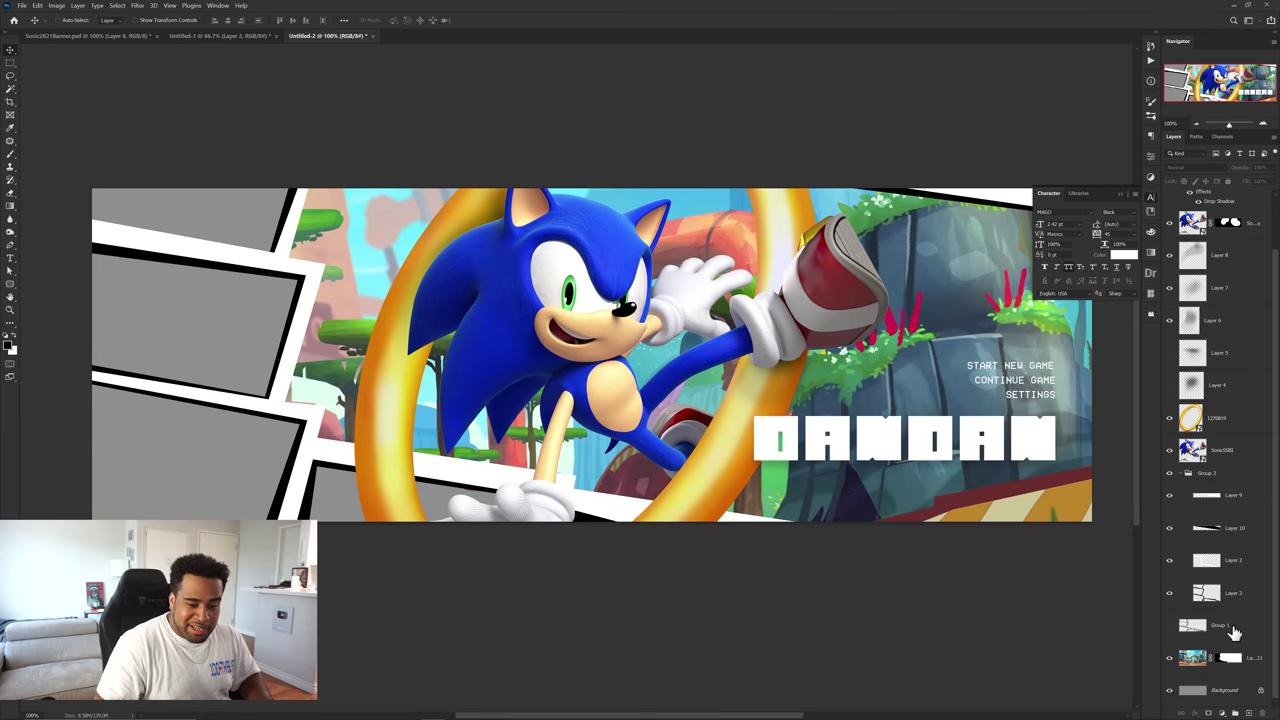
left_click(1234, 628)
left_click(1248, 713)
key("p")
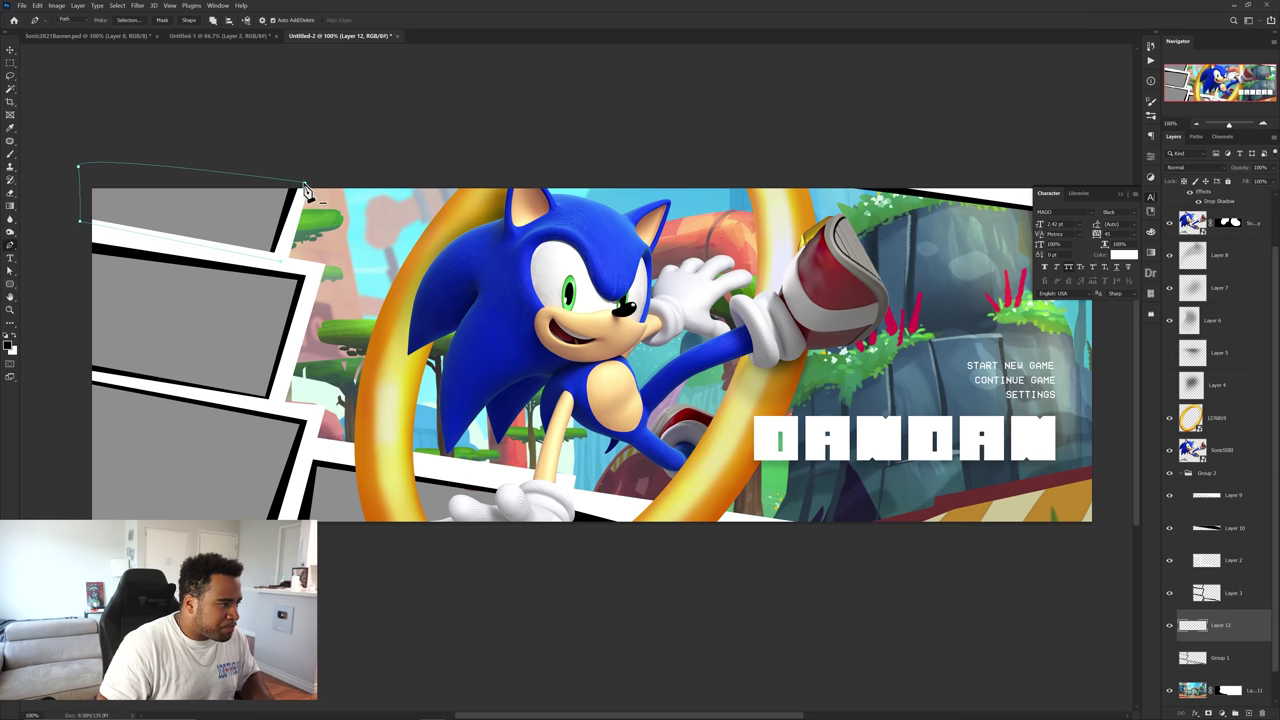
right_click(1230, 658)
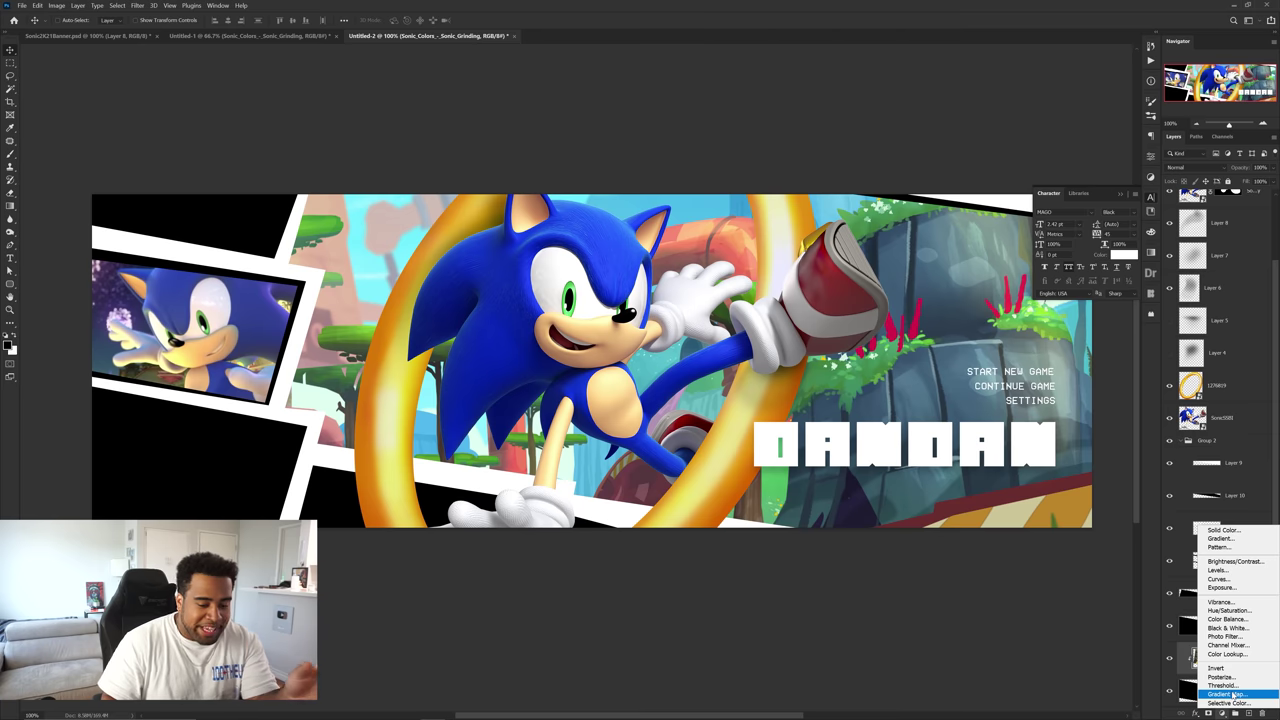
- Add a Gradient Map adjustment above the Sonic picture in the middle-left panel and clip it to that picture
left_click(1222, 690)
left_click(1222, 690)
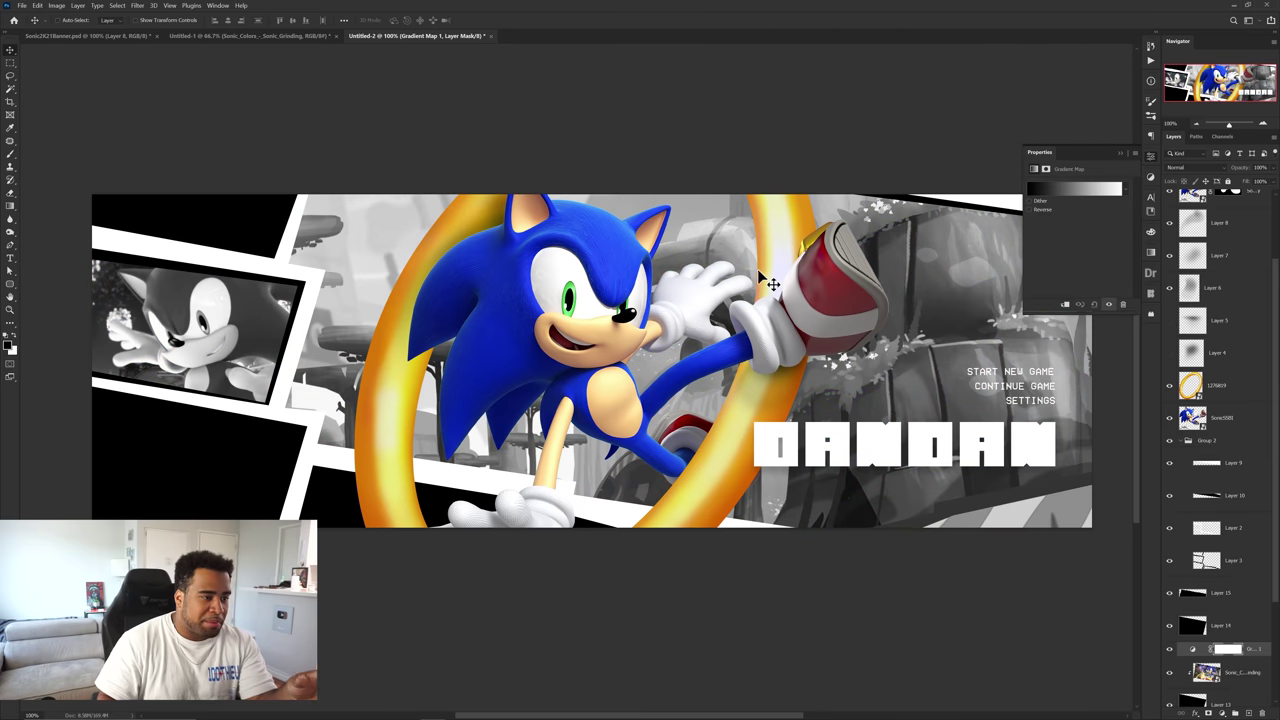
left_click(1254, 656, "alt")
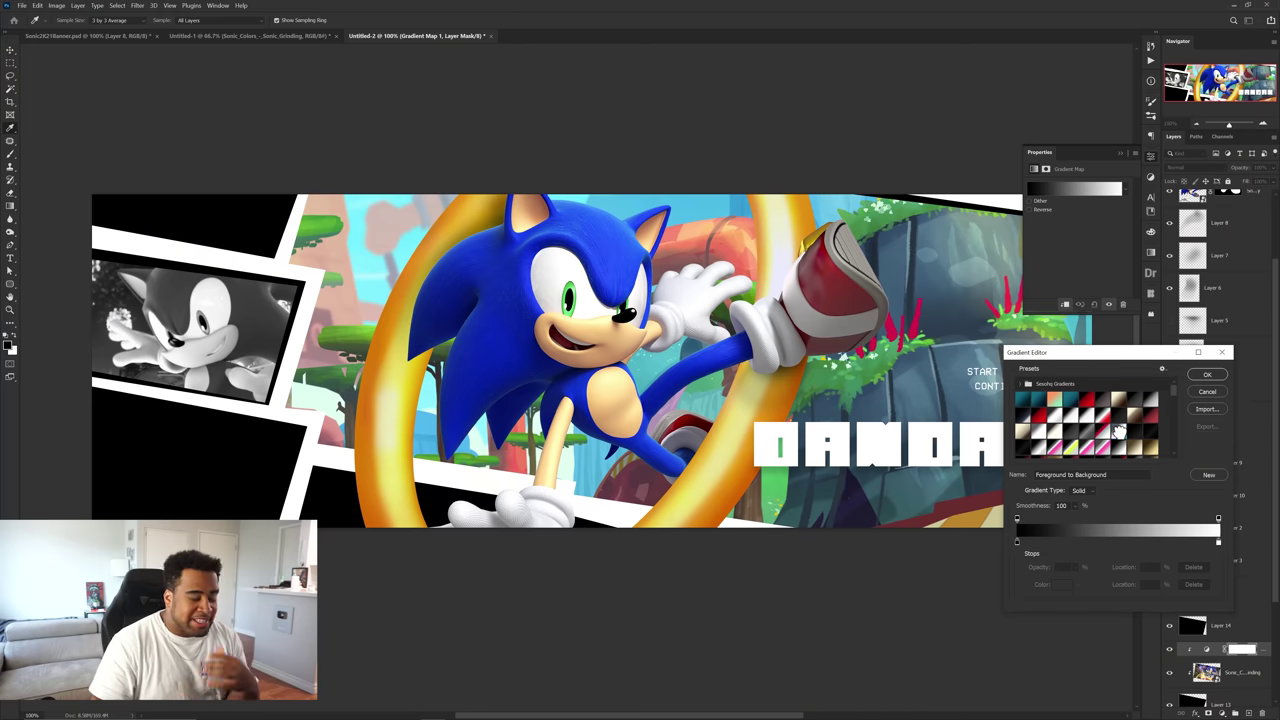
- Try several preset gradients on the Gradient Map of the middle-left panel's Sonic picture
left_click(1119, 432)
left_click(1105, 447)
left_click(1107, 454)
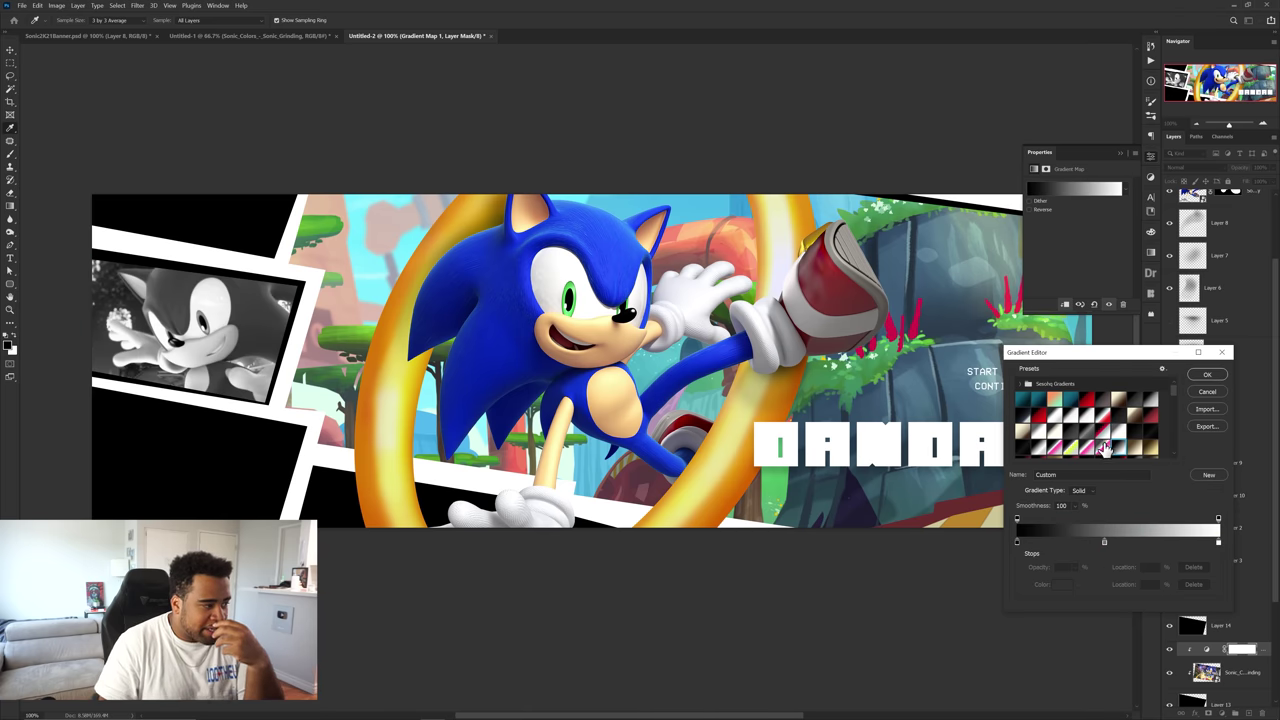
scroll(1102, 440, "down", 1)
left_click(1070, 417)
left_click(1108, 429)
left_click(1118, 435)
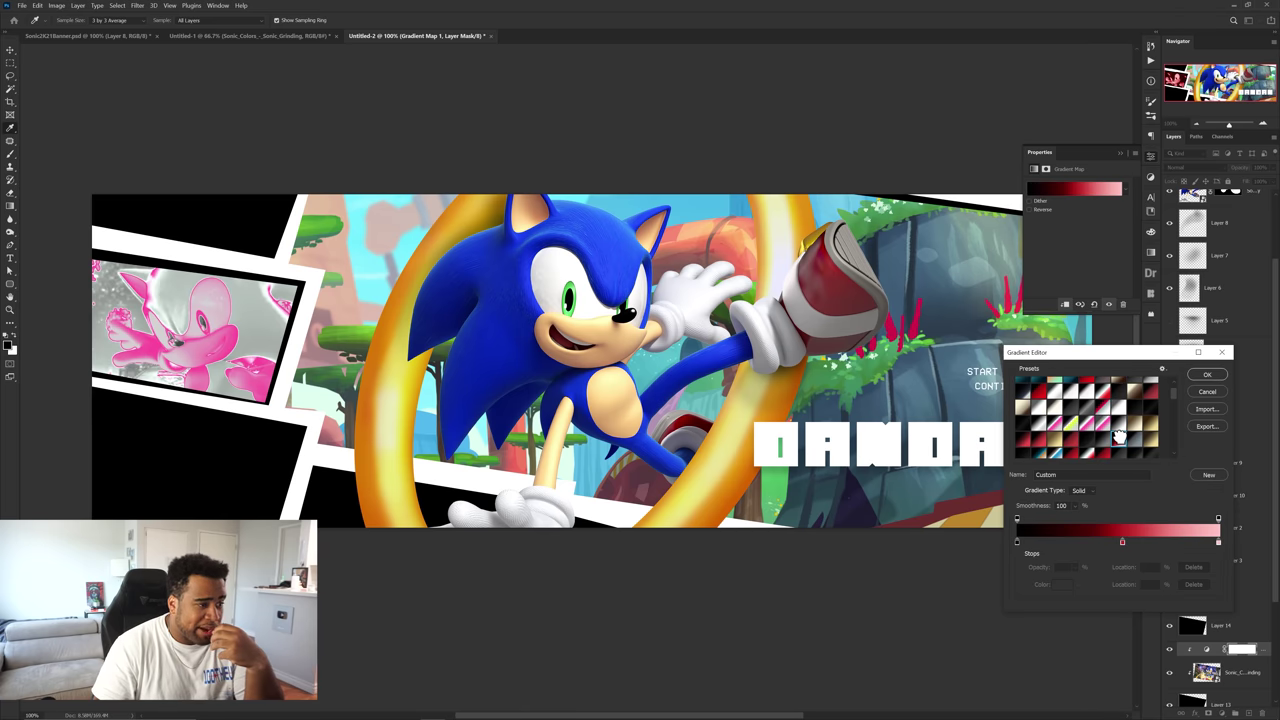
left_click(1119, 437)
left_click(1145, 450)
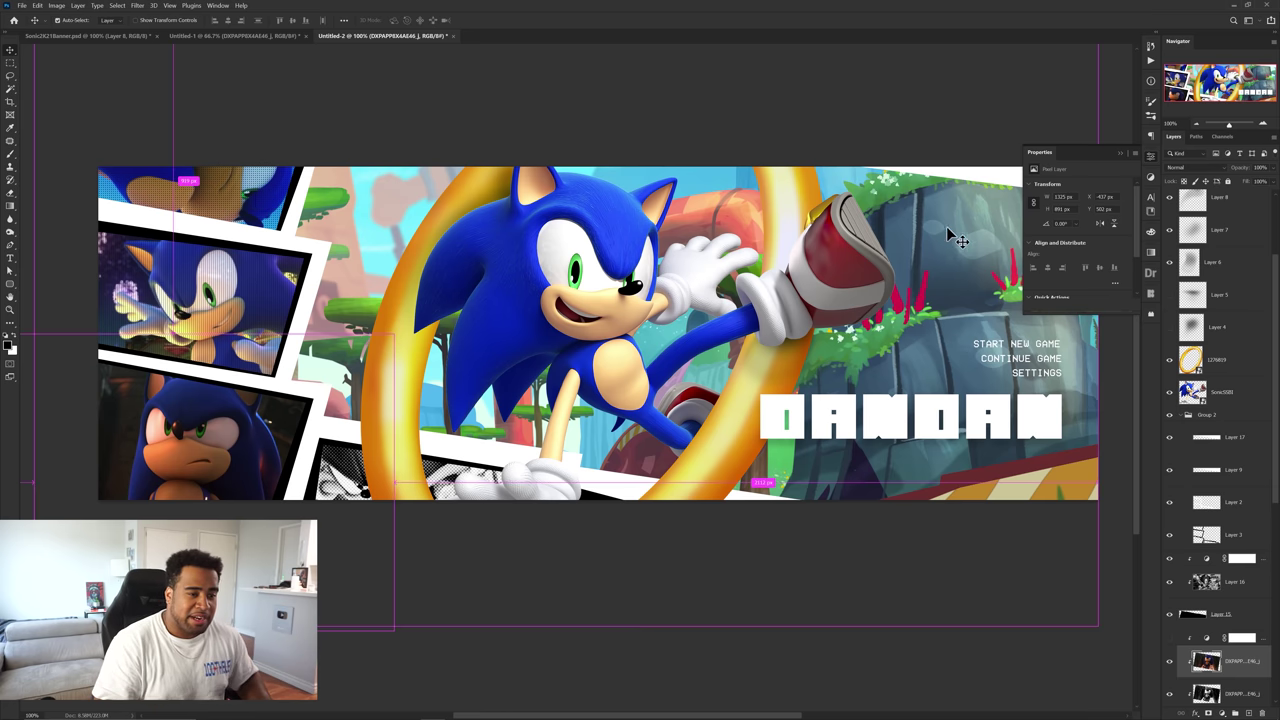
- Nudge the picture in the lower-left panel slightly and undo the move
left_click_drag(948, 229, 927, 225)
key("ctrl+z")
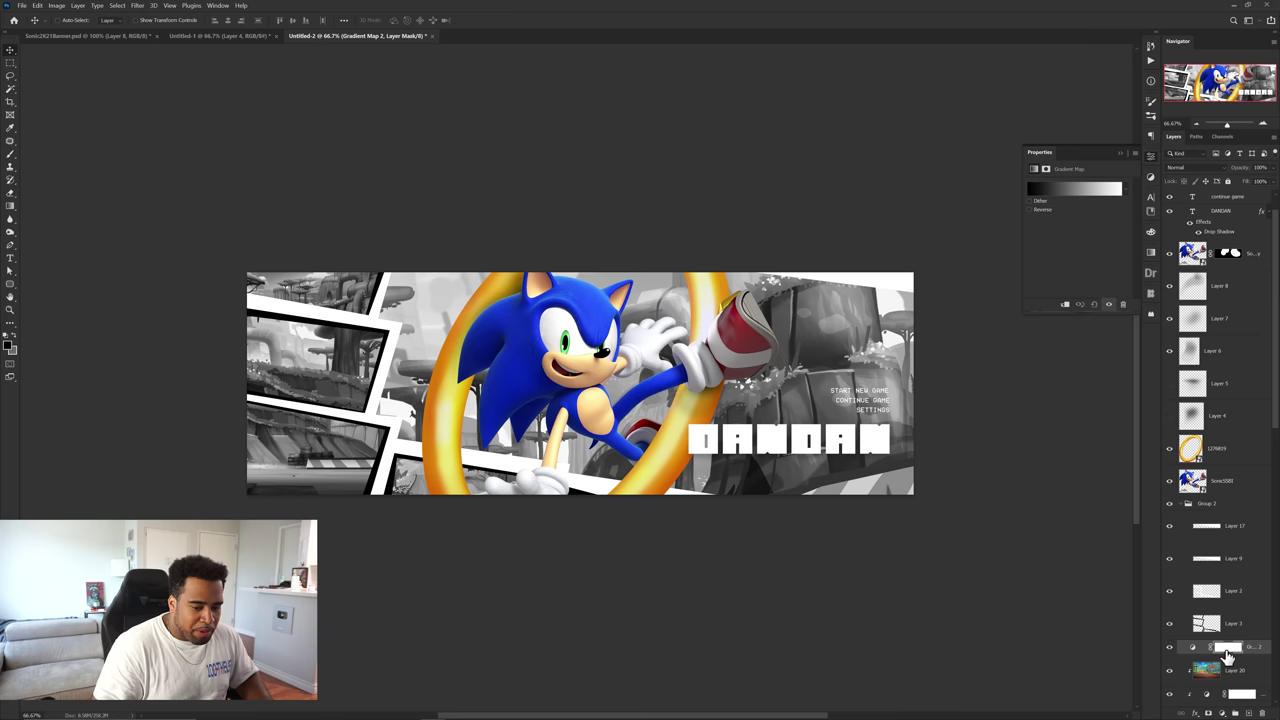
- Paint black with a large brush on the Gradient Map 2 mask over the main panel to bring its colours back
left_click(1227, 650)
key("b")
right_click(452, 343, "alt")
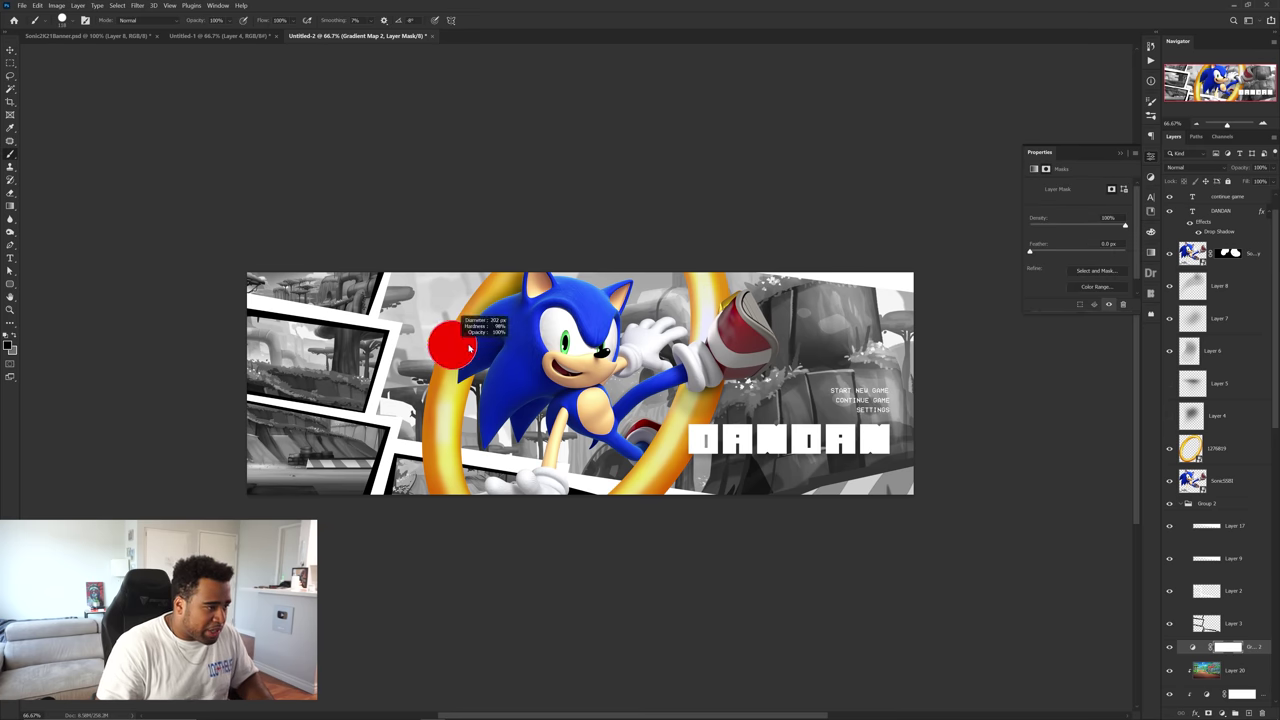
mouse_move(401, 267)
left_mouse_down()
mouse_move(406, 315)
mouse_move(419, 323)
mouse_move(404, 399)
mouse_move(426, 423)
mouse_move(834, 465)
left_mouse_up()
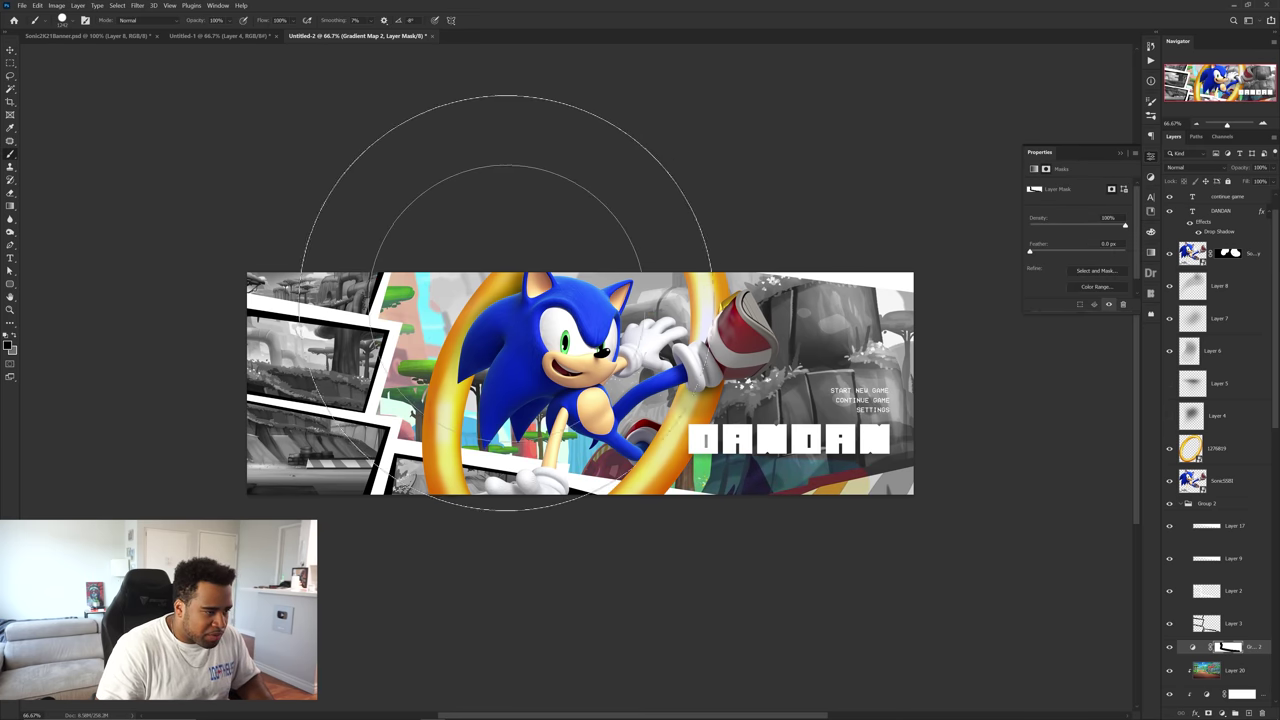
mouse_move(506, 303)
left_mouse_down()
mouse_move(954, 402)
mouse_move(972, 449)
left_mouse_up()
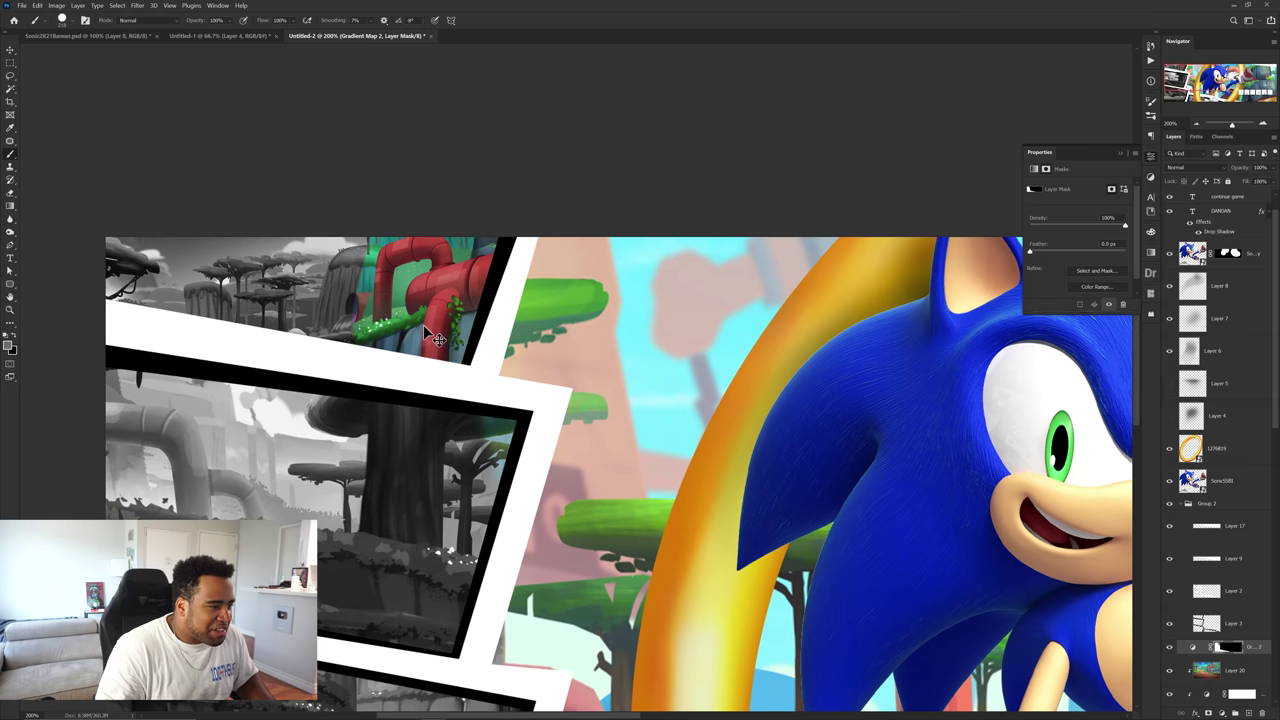
- Clean up the Gradient Map 2 mask so that the upper-left panel is fully greyscale again
key("ctrl+z")
left_click(434, 252)
key("ctrl+z")
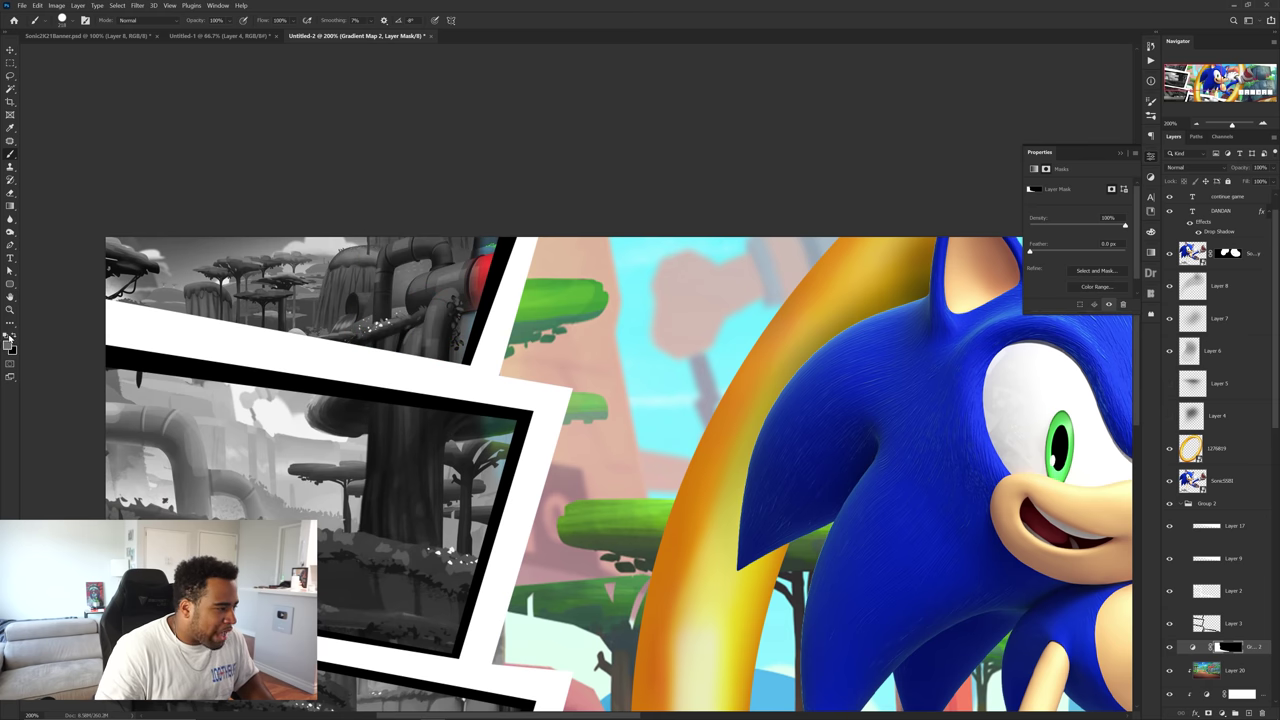
scroll(371, 180, "down", 3)
key("v")
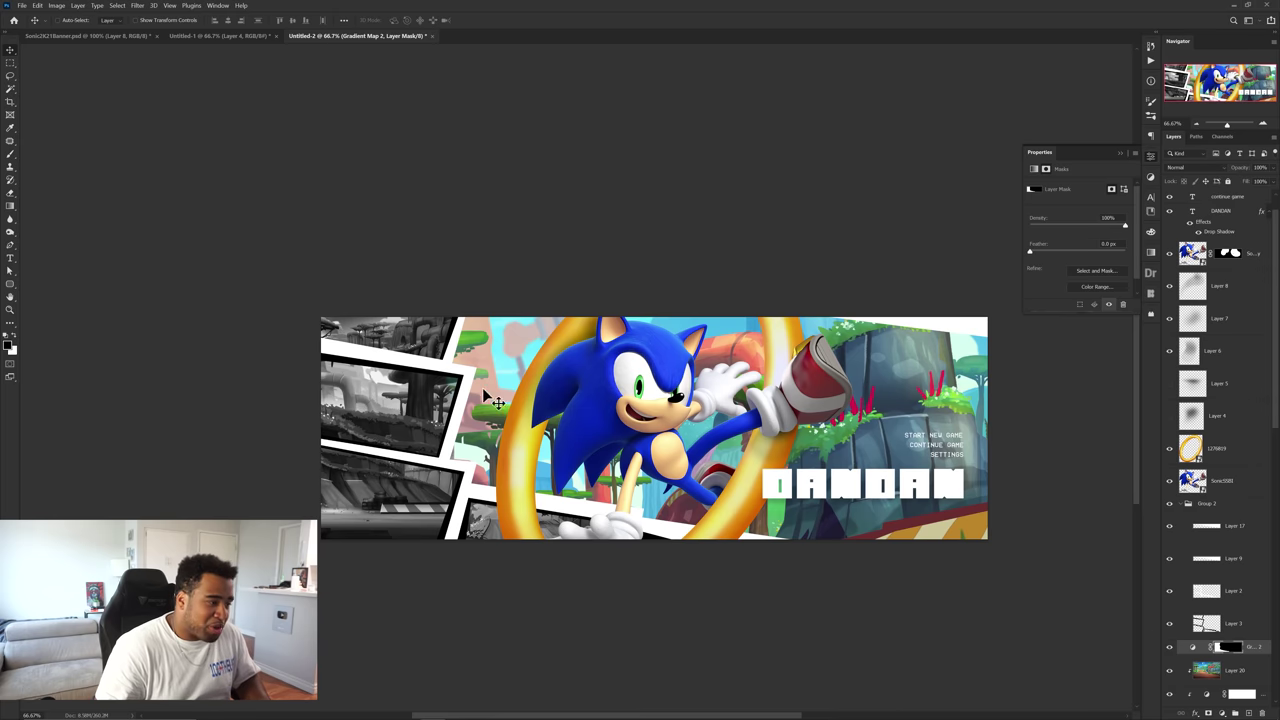
- Paint on the Gradient Map 2 mask over the middle-left panel to reveal its jungle scene in colour
key("b")
scroll(365, 391, "up", 1)
left_click_drag(304, 360, 412, 381)
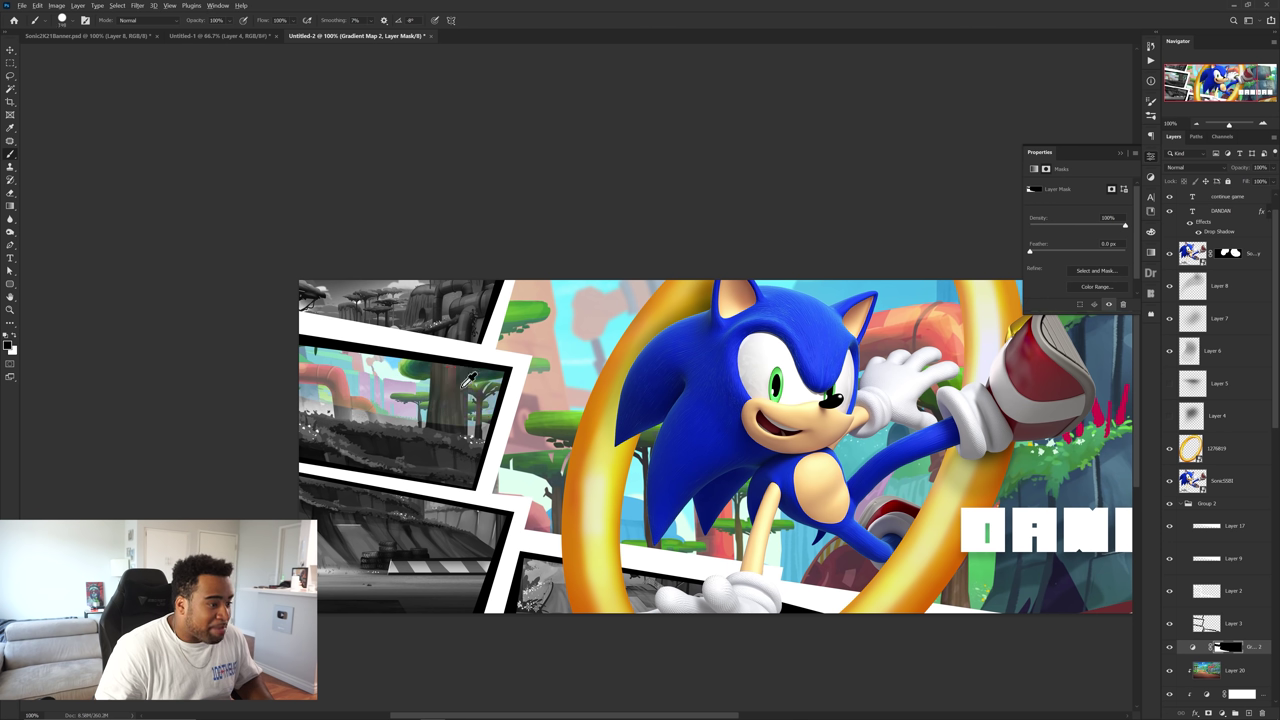
mouse_move(468, 428)
left_mouse_down()
mouse_move(465, 466)
mouse_move(308, 416)
mouse_move(447, 431)
mouse_move(300, 428)
mouse_move(436, 460)
left_mouse_up()
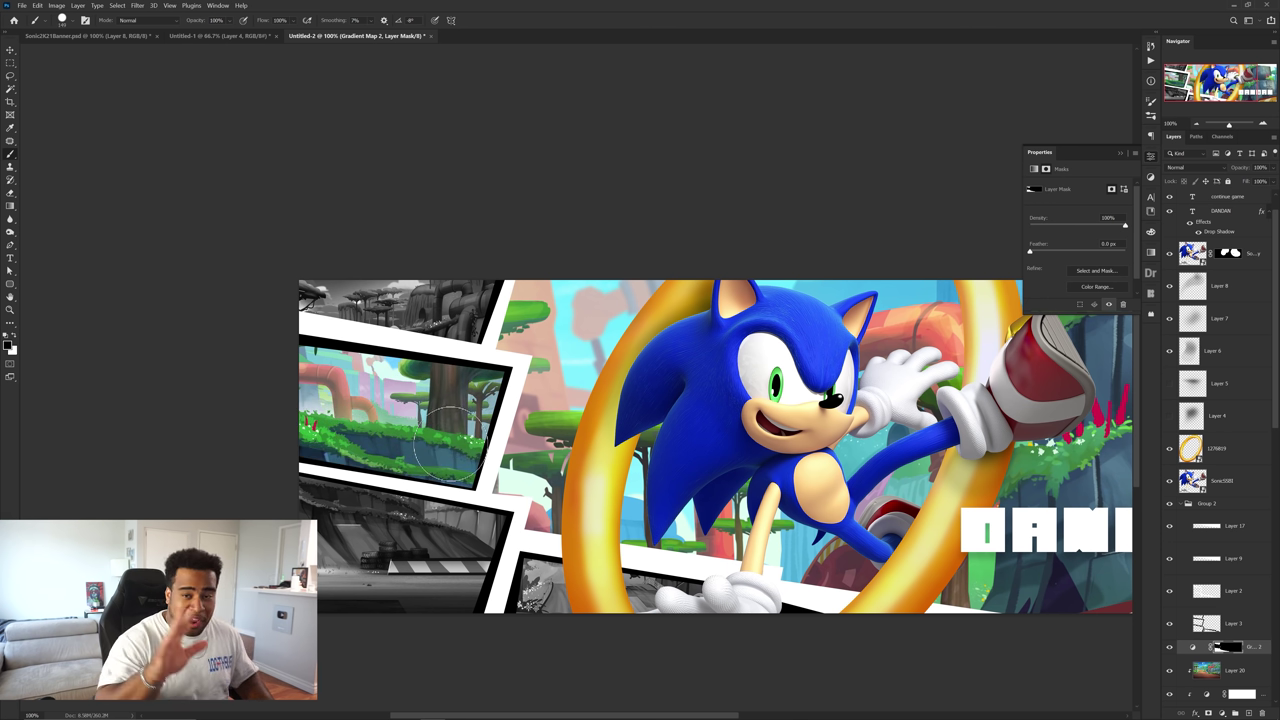